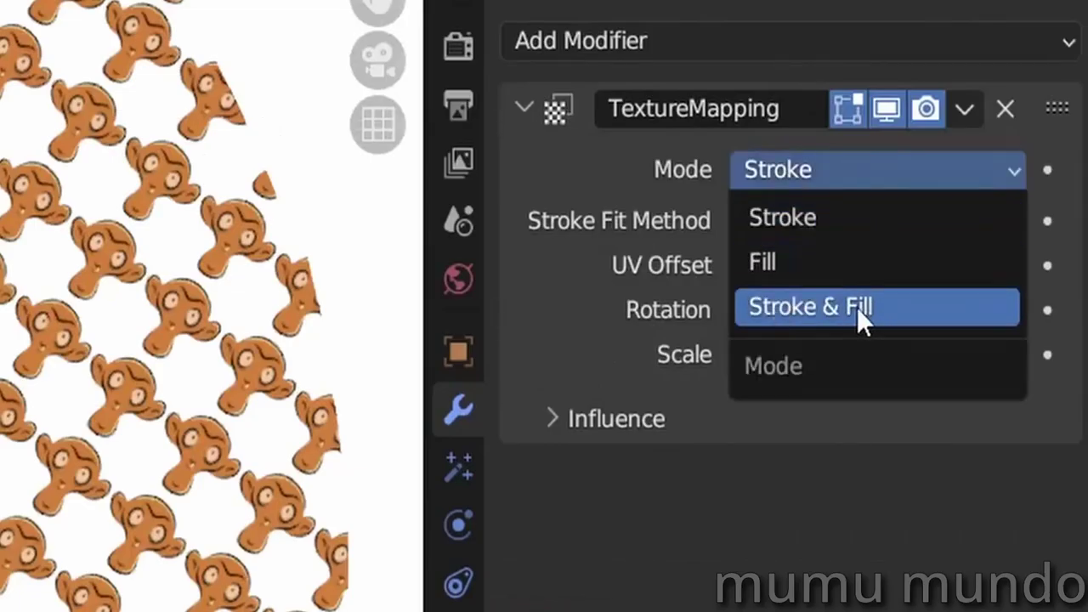
# Set the Texture Mapping mode to Stroke and Fill, then add a Time Offset modifier.
pyautogui.click(856, 306)
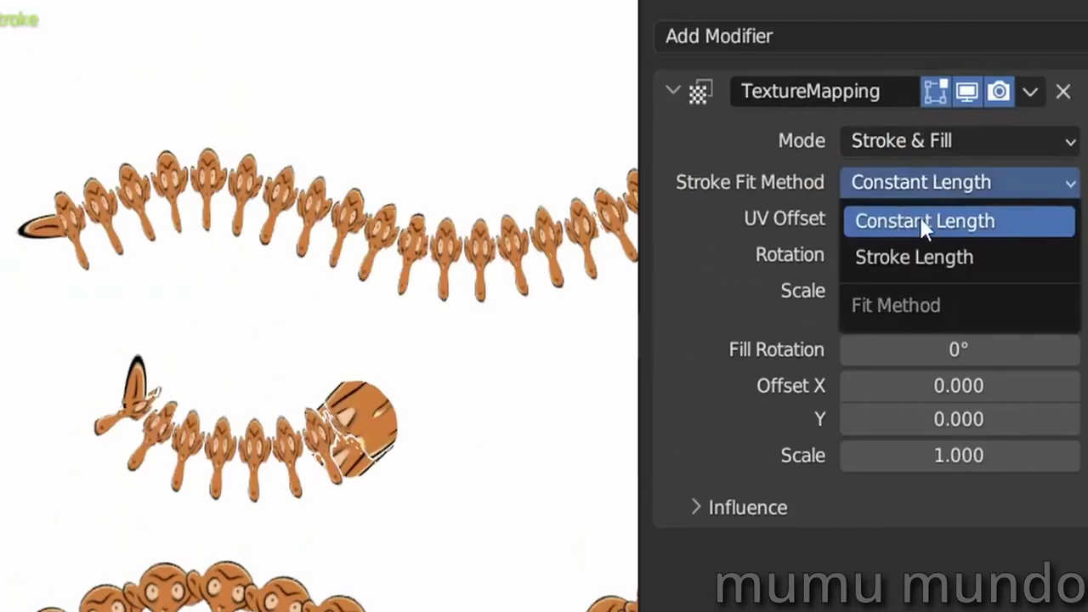
pyautogui.click(923, 221)
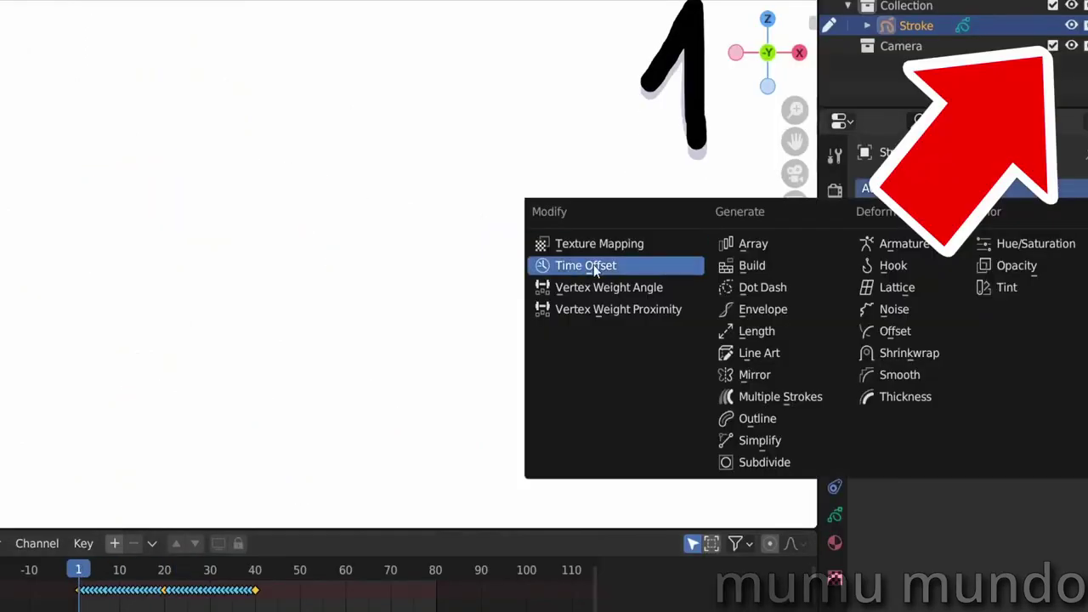
pyautogui.click(898, 187)
pyautogui.click(636, 262)
# Play the animation while trying Time Offset's Reverse and Fixed Frame modes, ending on Chain mode.
pyautogui.click(1008, 247)
pyautogui.click(986, 277)
pyautogui.press('space')
pyautogui.click(1011, 251)
pyautogui.click(999, 297)
pyautogui.click(1011, 251)
pyautogui.click(1020, 318)
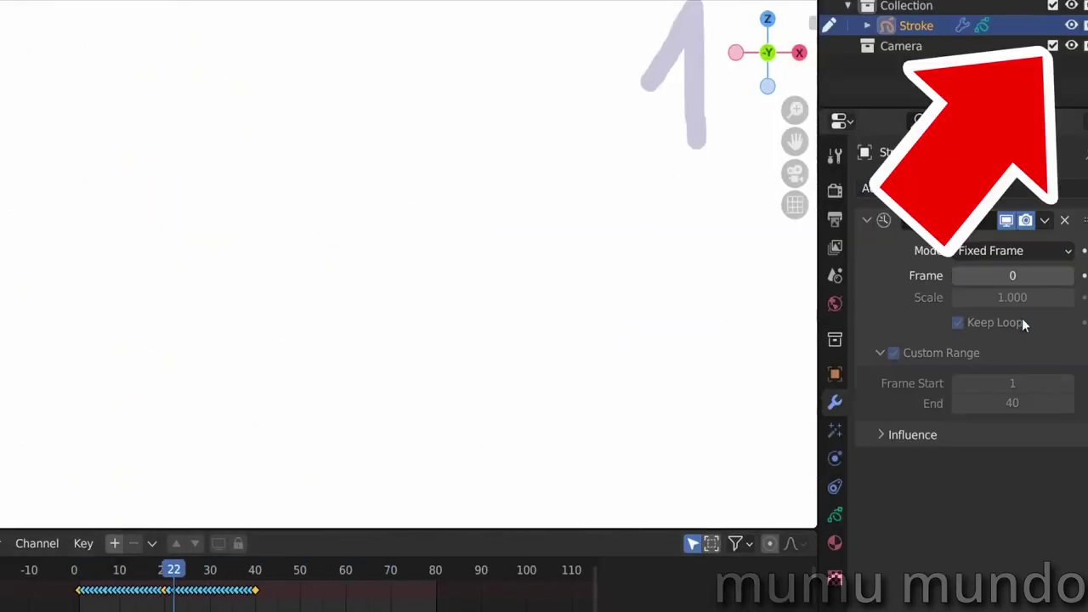
pyautogui.click(1012, 251)
pyautogui.click(975, 357)
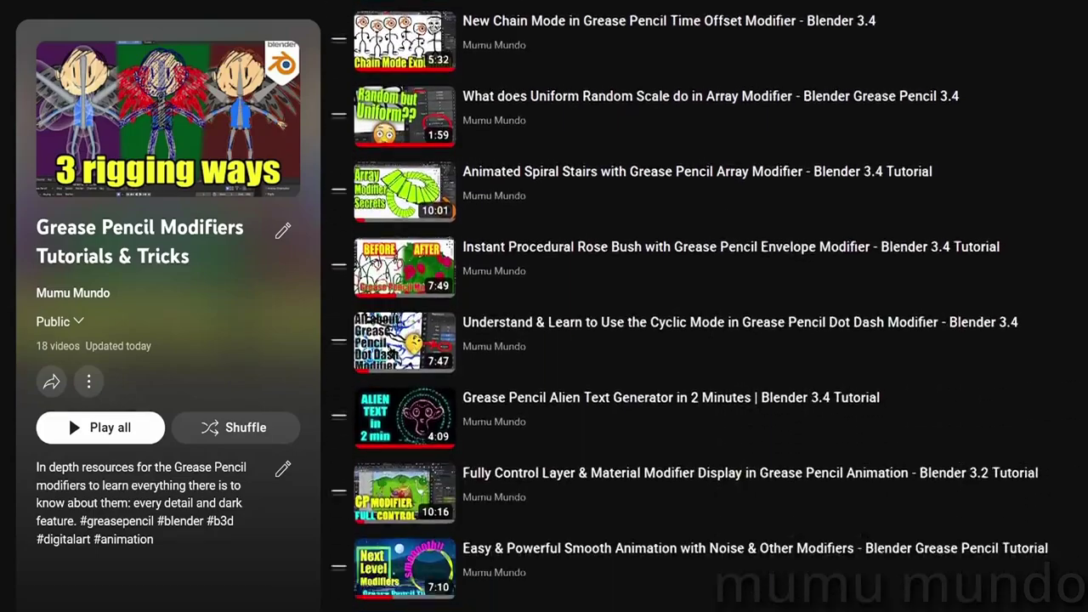
pyautogui.scroll(-3, 68, 415)
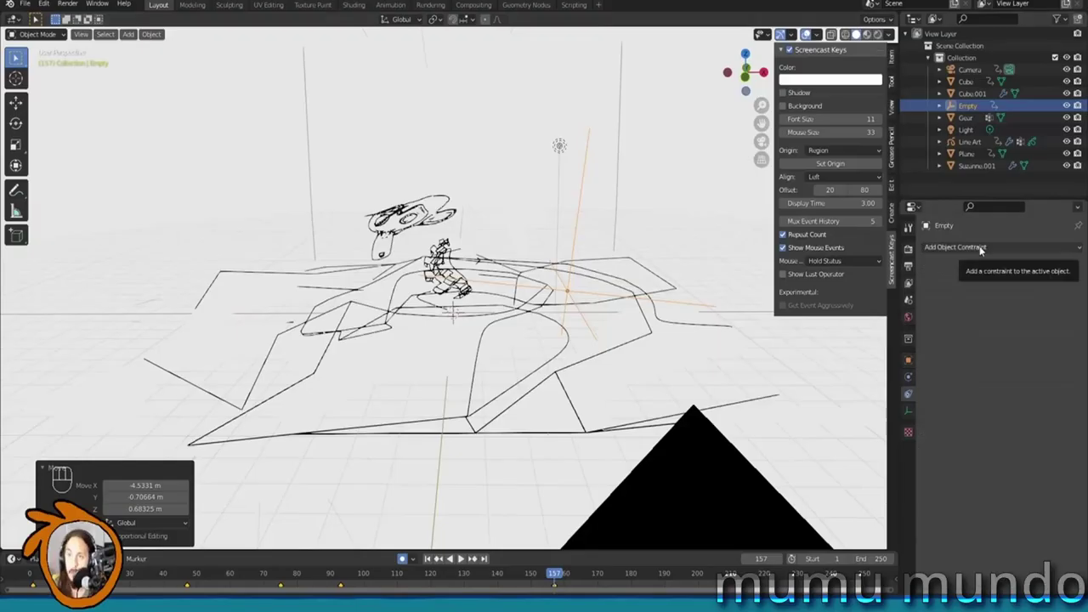
# Browse the modifier tutorial playlist, then give the object a Copy Location constraint.
pyautogui.click(977, 246)
pyautogui.click(896, 281)
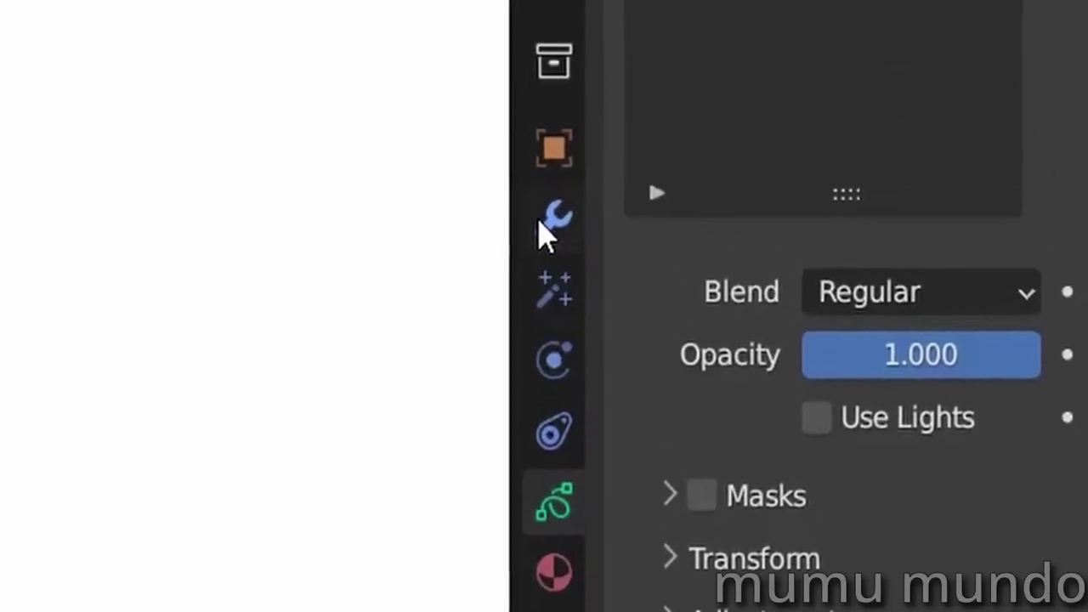
# Add a Mirror modifier and a Smooth modifier with 18 repeats to the butterfly.
pyautogui.click(538, 287)
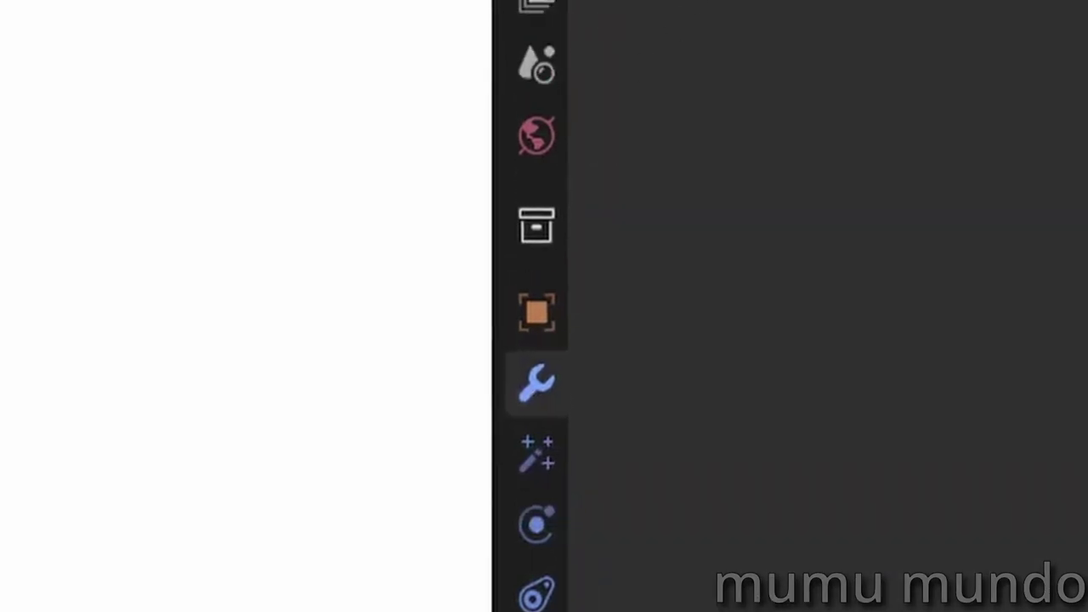
pyautogui.click(748, 52)
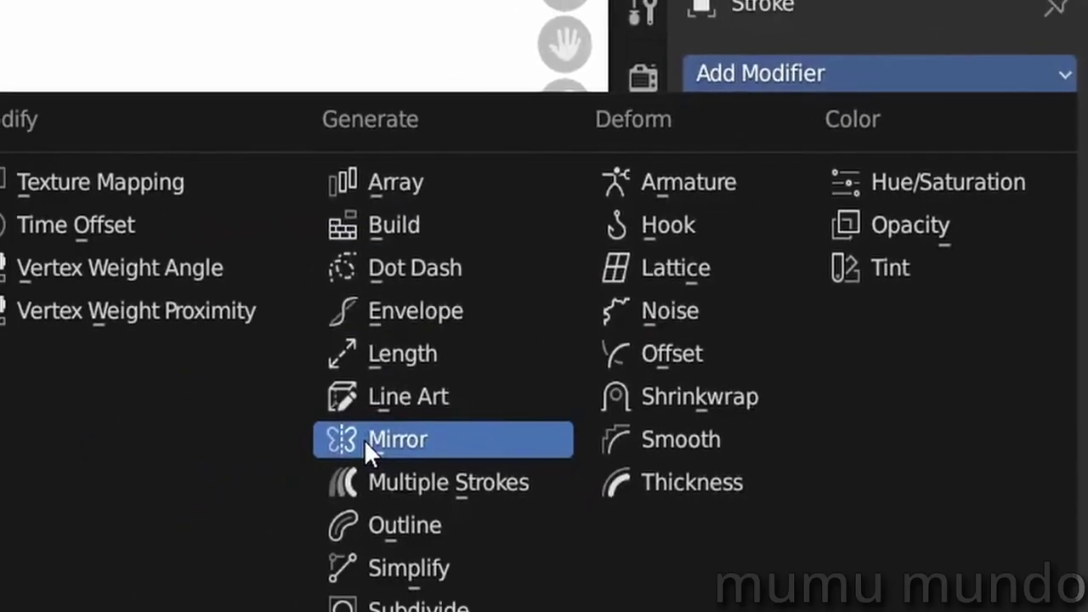
pyautogui.click(163, 523)
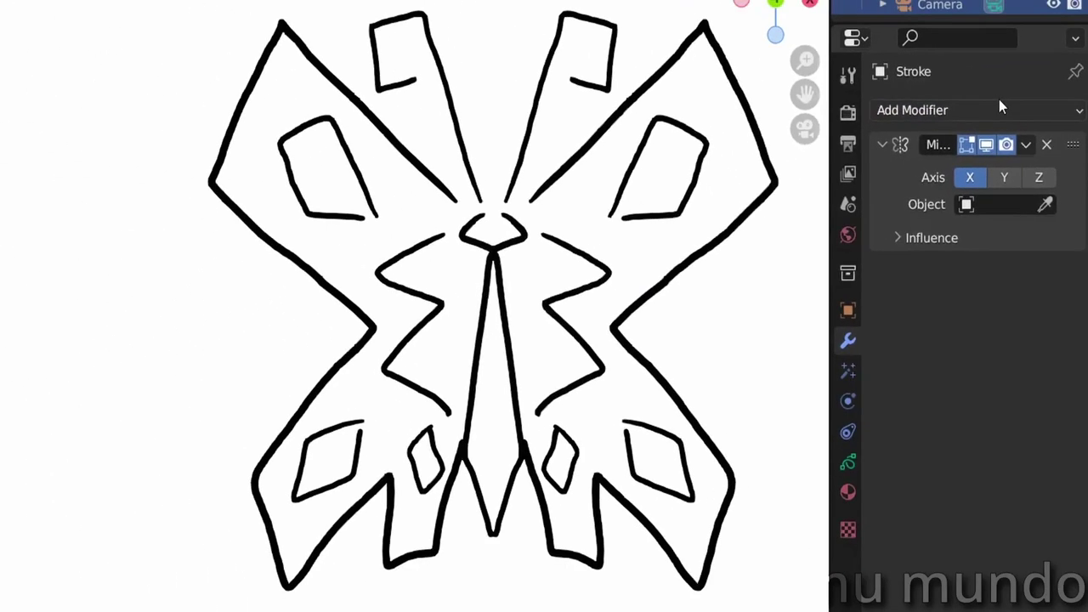
pyautogui.click(999, 108)
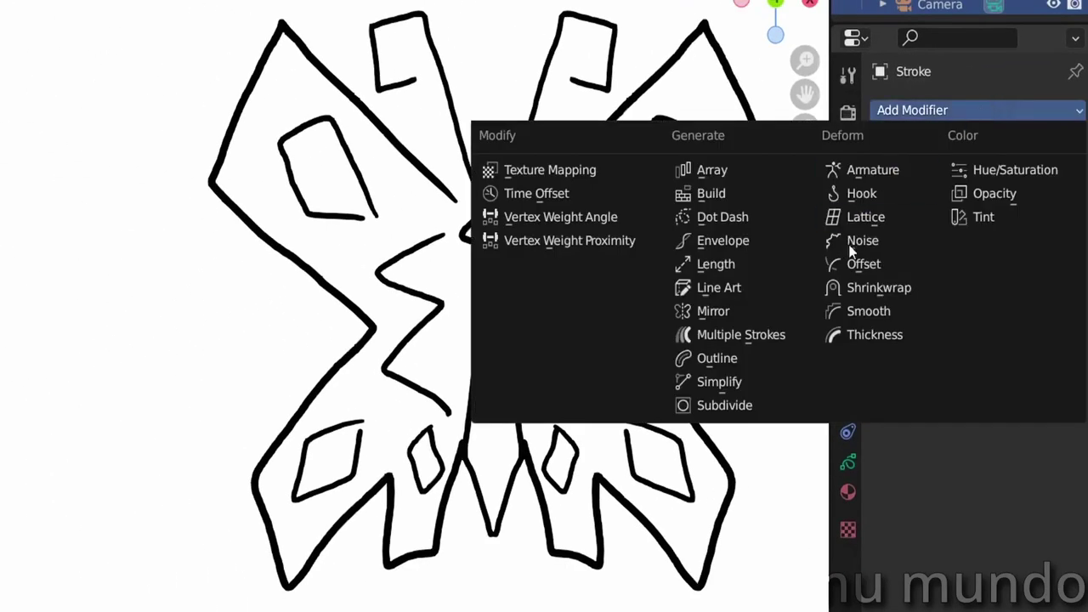
pyautogui.click(867, 312)
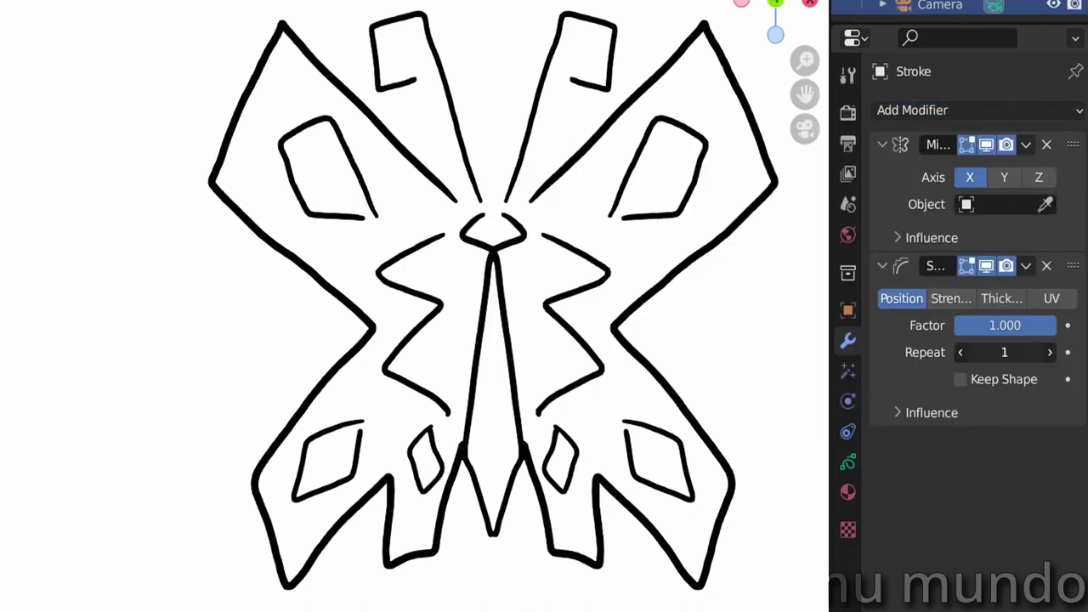
pyautogui.moveTo(1003, 352)
pyautogui.mouseDown()
pyautogui.moveTo(1053, 352)
pyautogui.moveTo(1030, 352)
pyautogui.mouseUp()
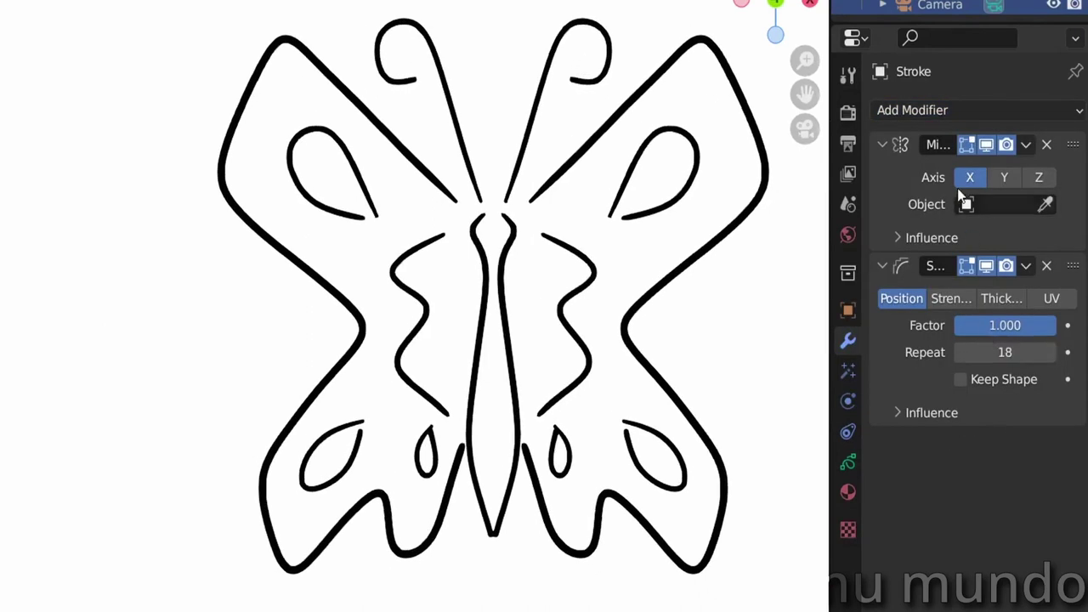
# Add a Noise modifier with position 0.14 and noise scale 0.298.
pyautogui.click(940, 113)
pyautogui.click(864, 246)
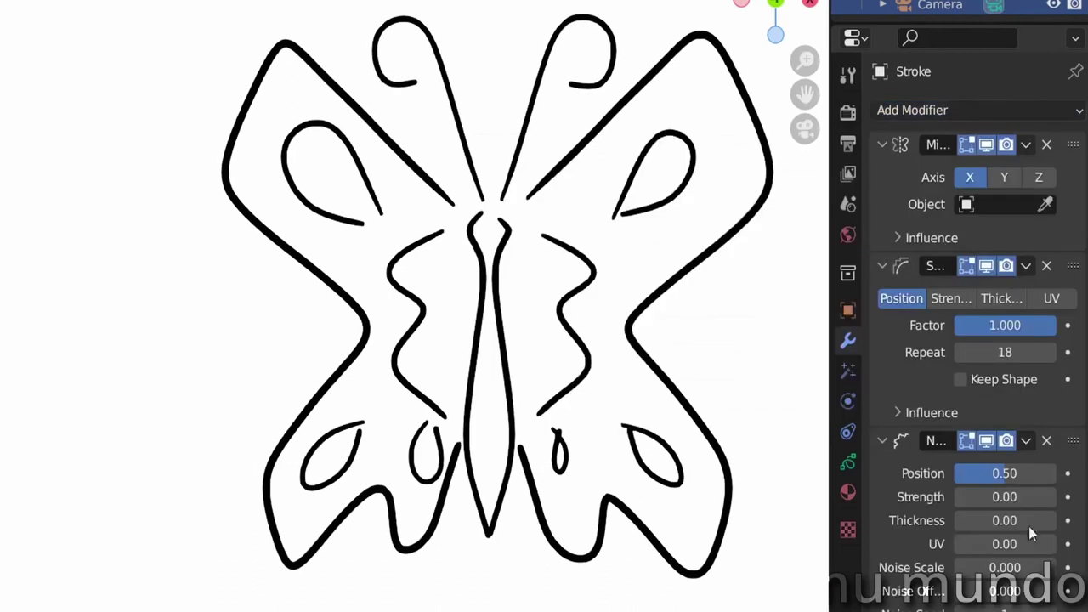
pyautogui.moveTo(1005, 474); pyautogui.dragTo(969, 473)
pyautogui.moveTo(965, 566); pyautogui.dragTo(1028, 567)
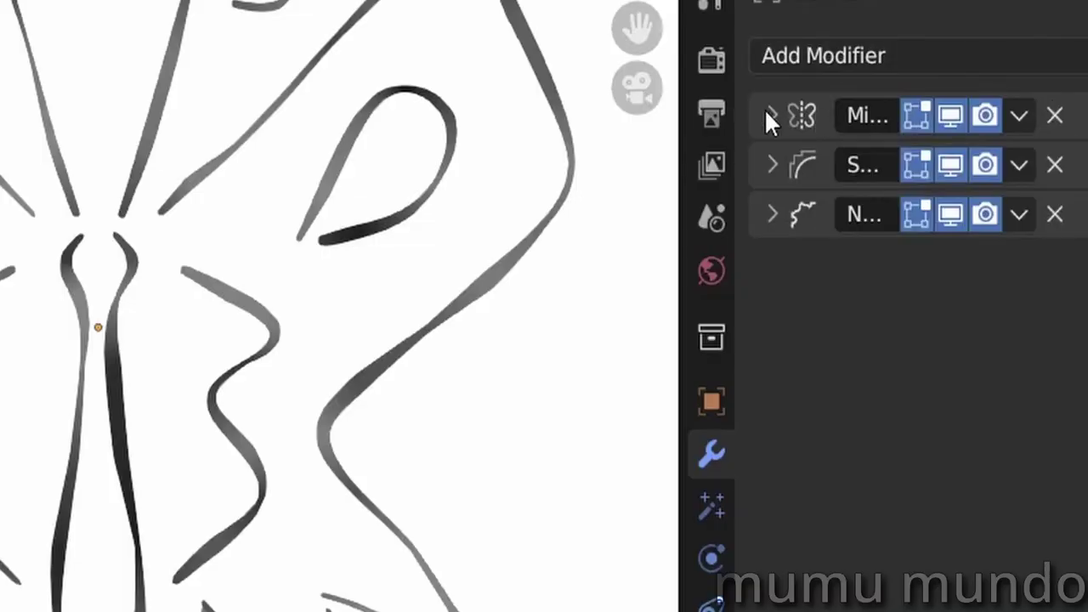
# Toggle the mirrored half's viewport visibility, then apply the Mirror modifier permanently.
pyautogui.click(769, 117)
pyautogui.click(941, 111)
pyautogui.click(941, 111)
pyautogui.click(943, 111)
pyautogui.click(944, 114)
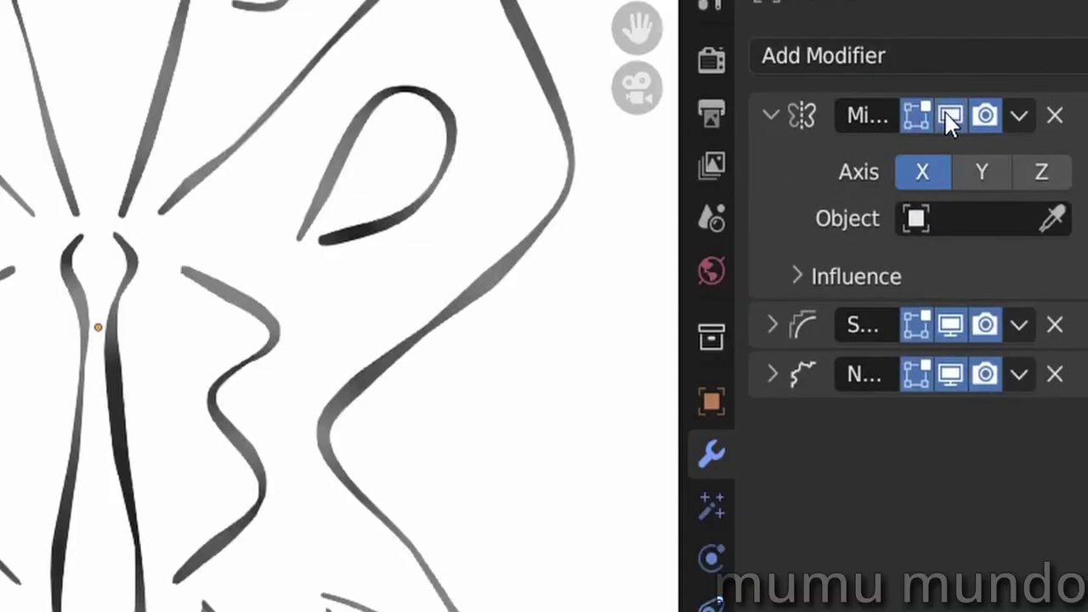
pyautogui.click(1019, 116)
pyautogui.click(866, 162)
# Open Bake Object Transform to Grease Pencil from the Object menu's Animation submenu.
pyautogui.click(229, 32)
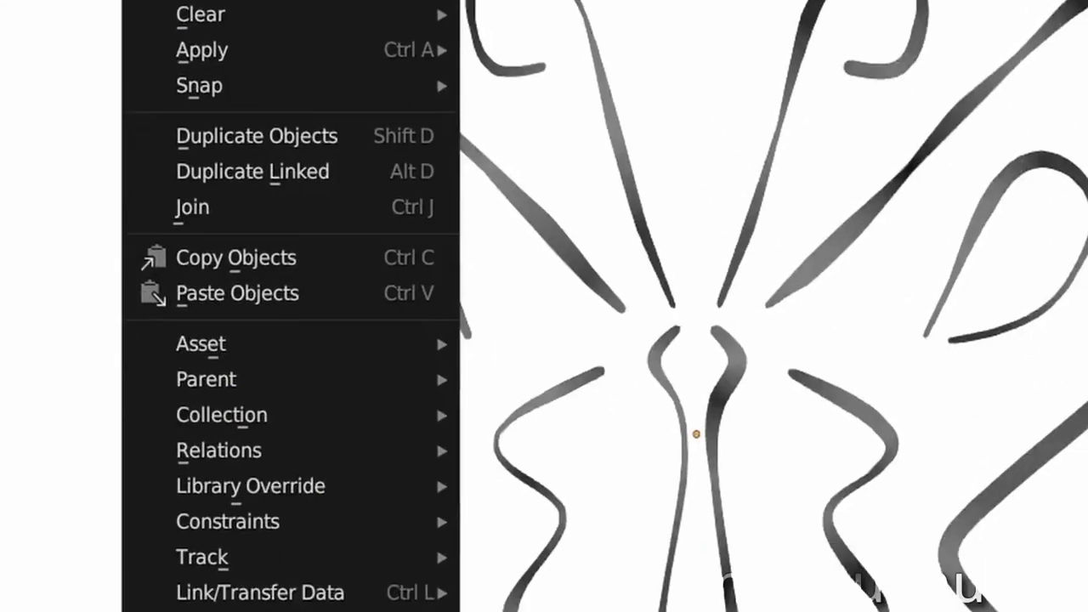
pyautogui.moveTo(303, 611)
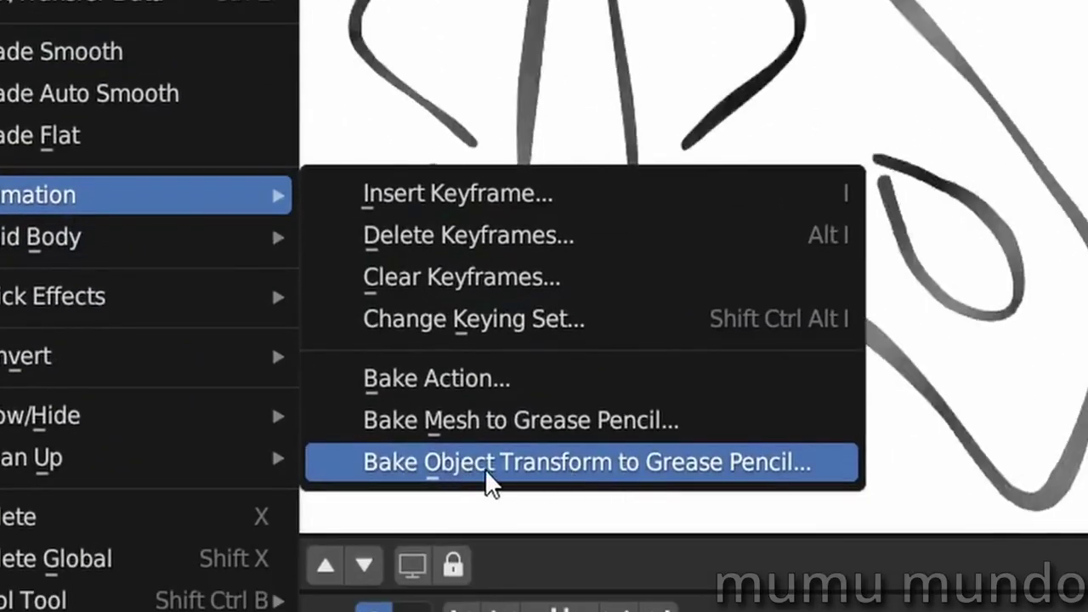
pyautogui.click(488, 480)
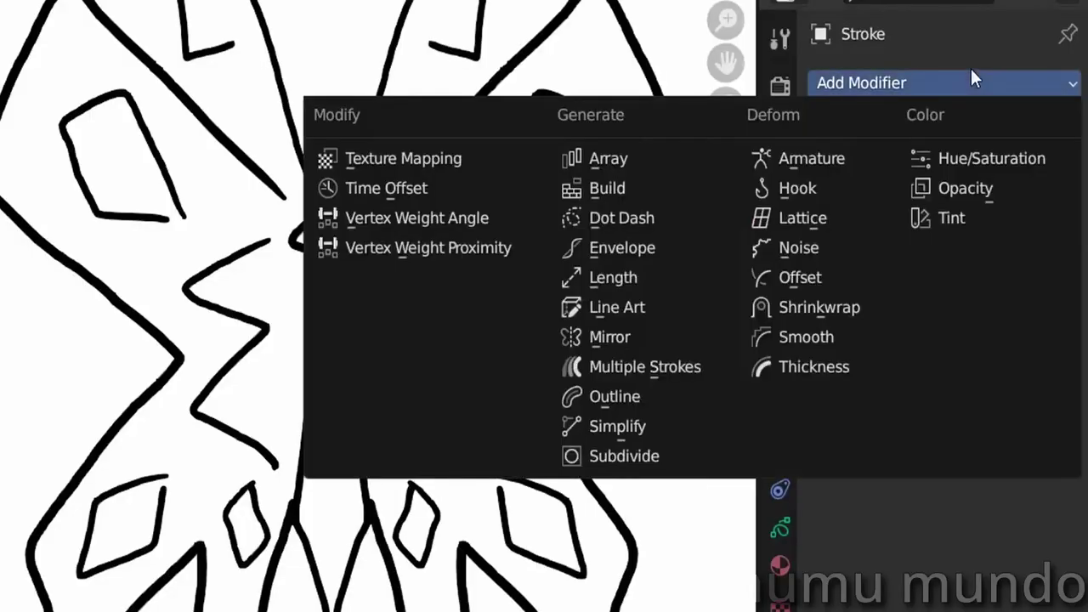
# Add a Smooth modifier with 18 repeats and check the Noise and Mirror settings.
pyautogui.click(806, 336)
pyautogui.moveTo(978, 388)
pyautogui.mouseDown()
pyautogui.moveTo(1020, 389)
pyautogui.moveTo(999, 388)
pyautogui.mouseUp()
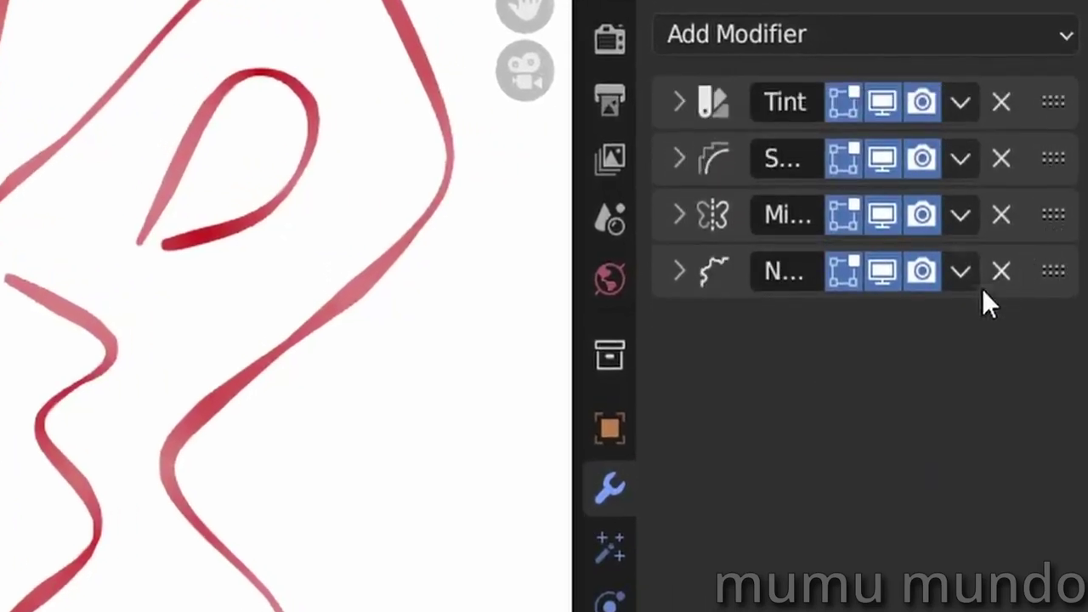
pyautogui.click(679, 272)
pyautogui.click(678, 211)
pyautogui.click(678, 211)
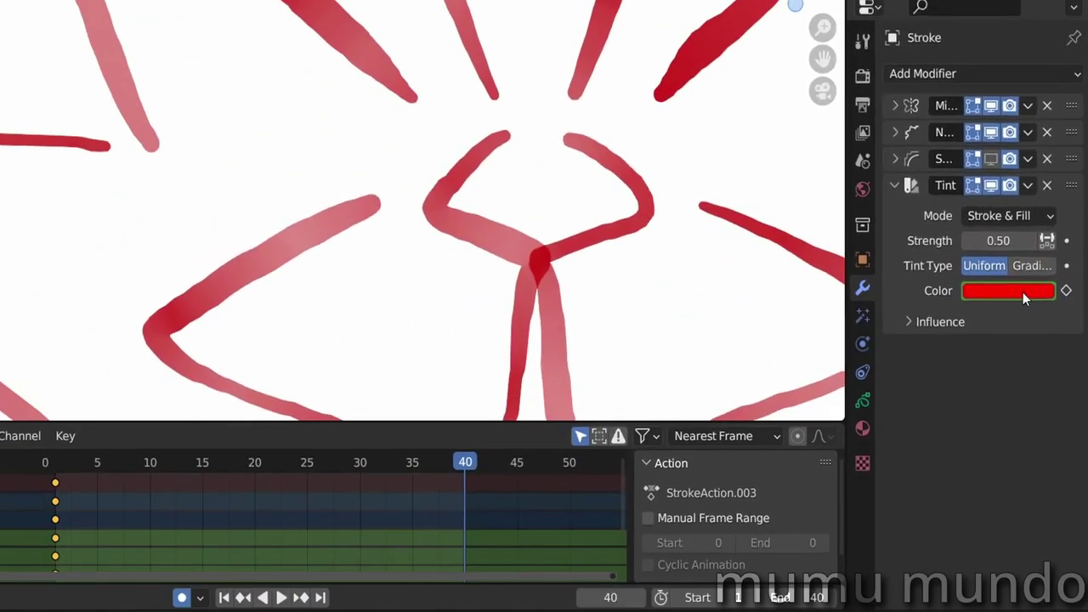
# Set the Tint colour to pure blue, keyframe it at frame 40, and play back.
pyautogui.click(979, 338)
pyautogui.click(963, 1)
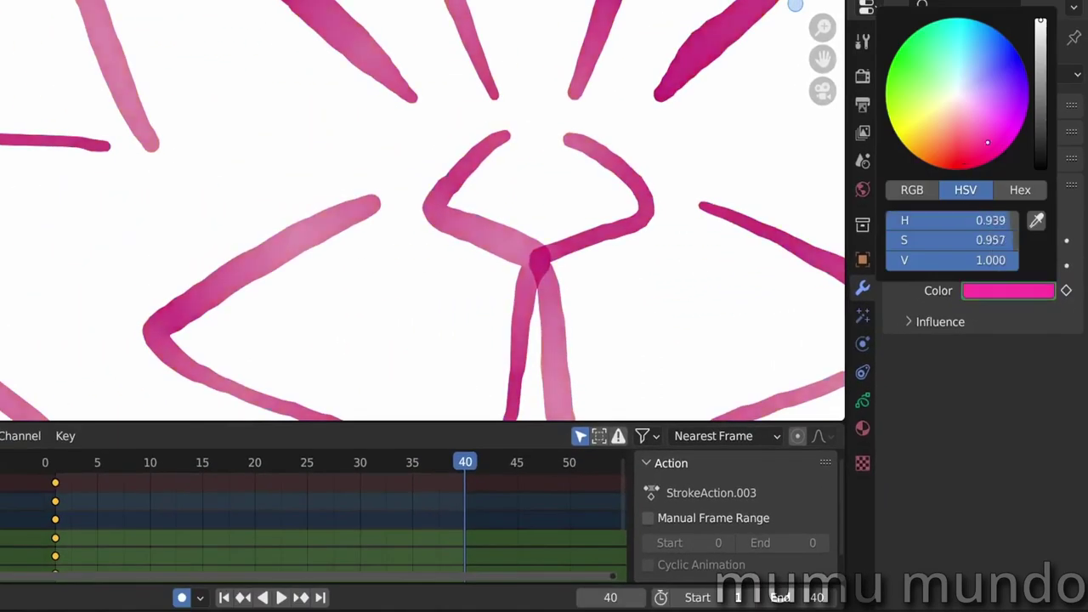
pyautogui.hotkey('ctrl', 'v')
pyautogui.press('i')
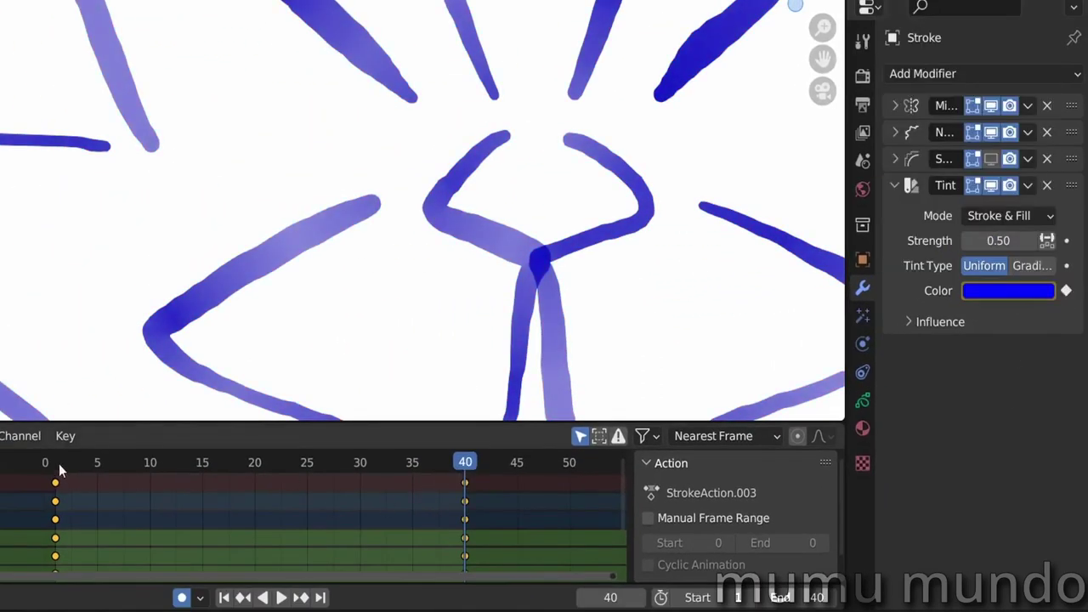
pyautogui.press('space')
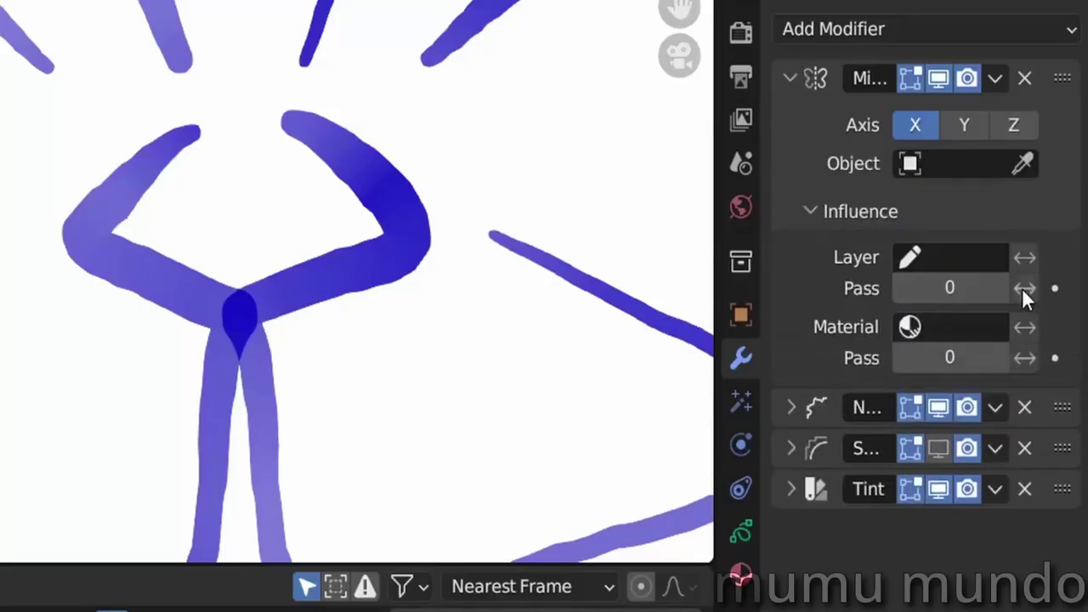
# Show the Smooth and Tint influence options, limiting the tint to the Lines layer then clearing it.
pyautogui.click(787, 78)
pyautogui.click(791, 159)
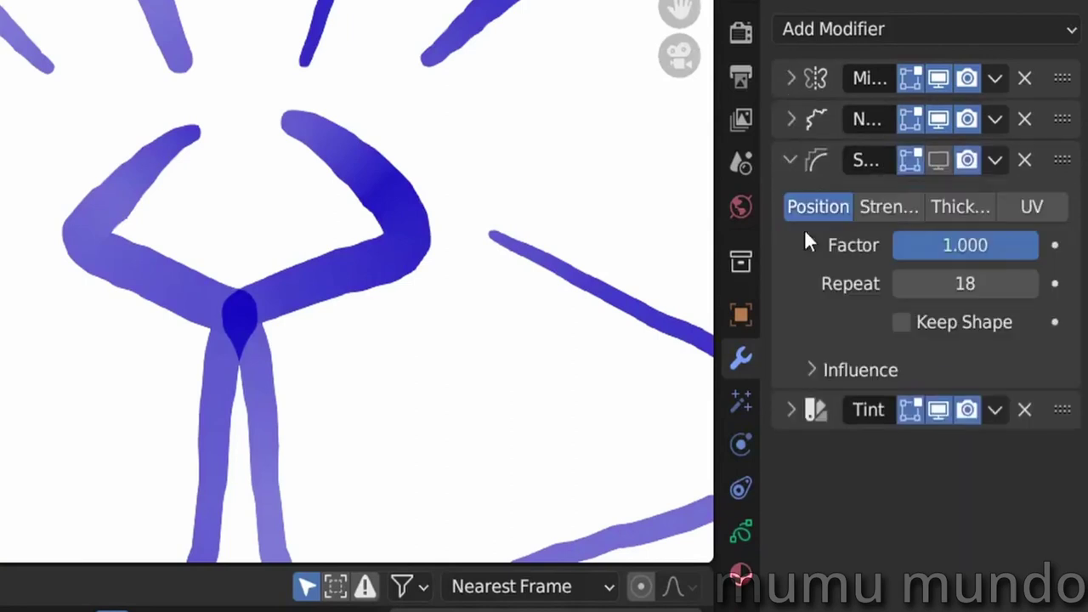
pyautogui.click(829, 369)
pyautogui.click(789, 159)
pyautogui.click(789, 200)
pyautogui.click(826, 411)
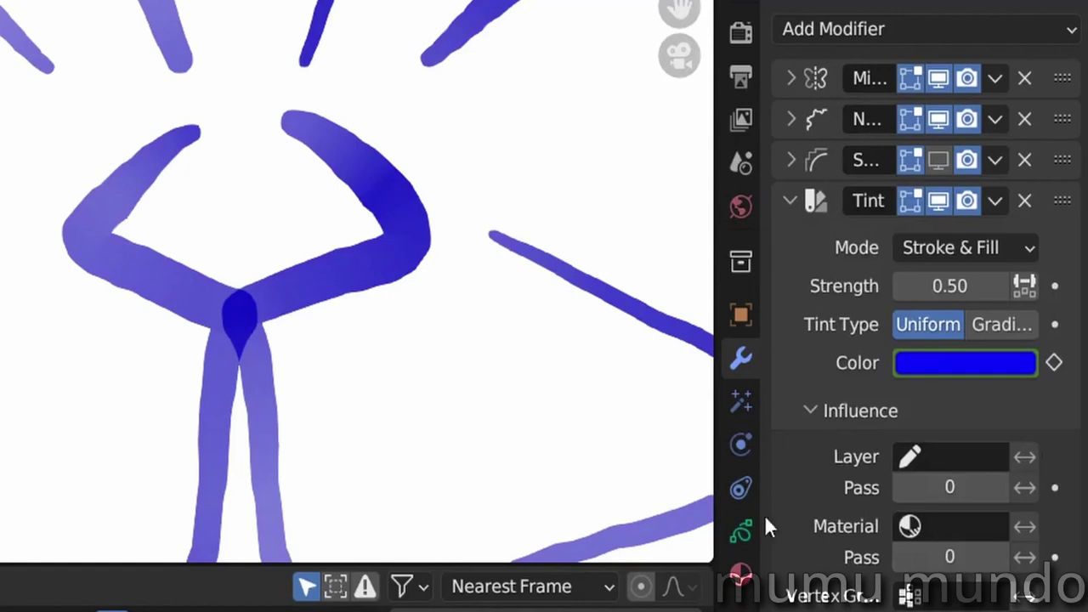
pyautogui.click(965, 459)
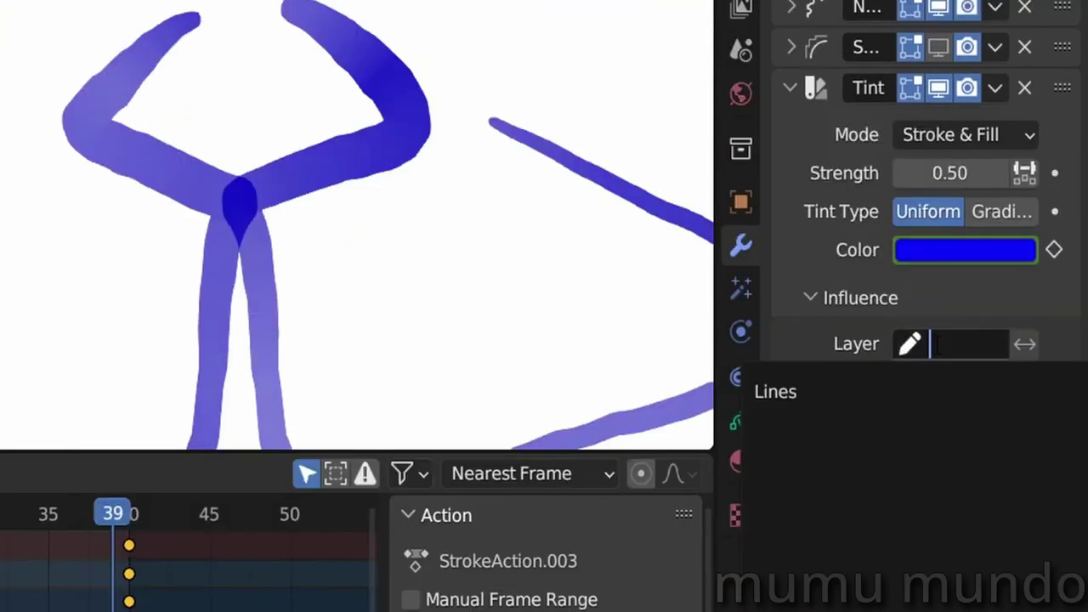
pyautogui.click(897, 396)
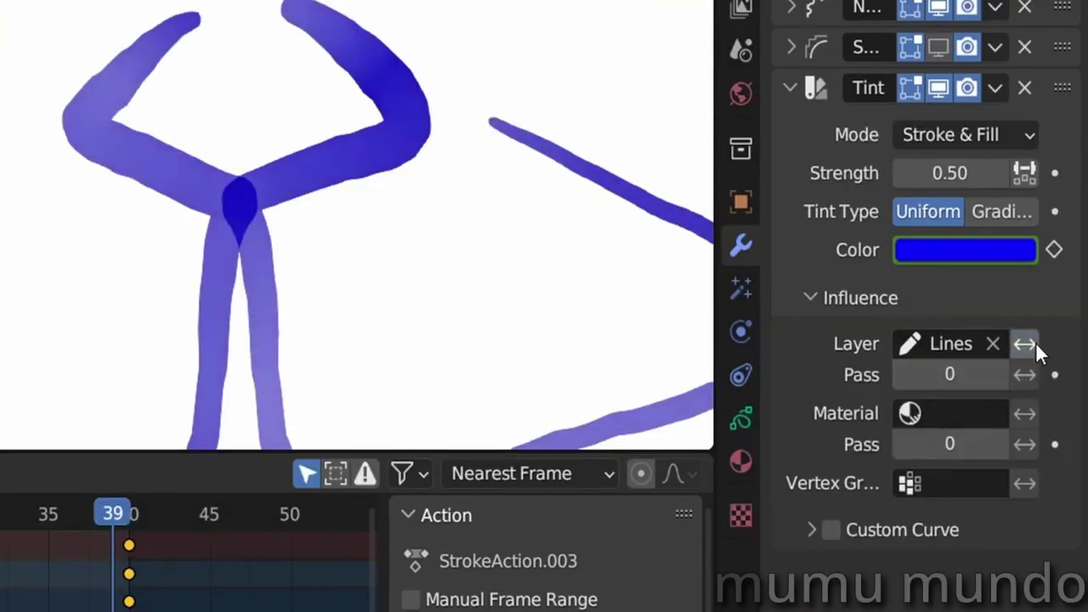
pyautogui.click(994, 347)
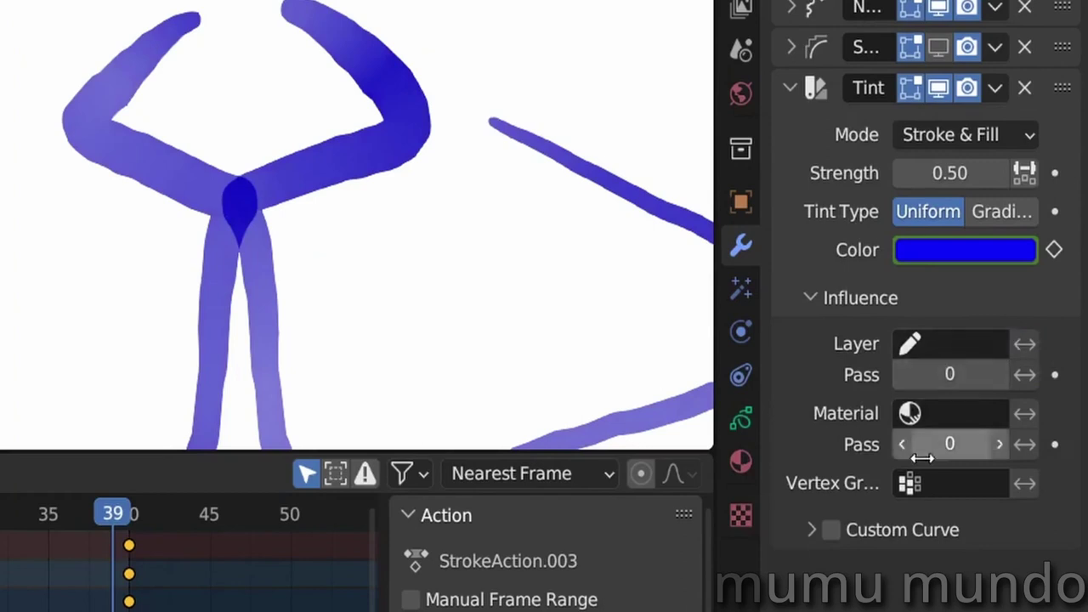
# Try limiting the tint to the Solid Stroke material, then limit it to the Group vertex group.
pyautogui.click(943, 413)
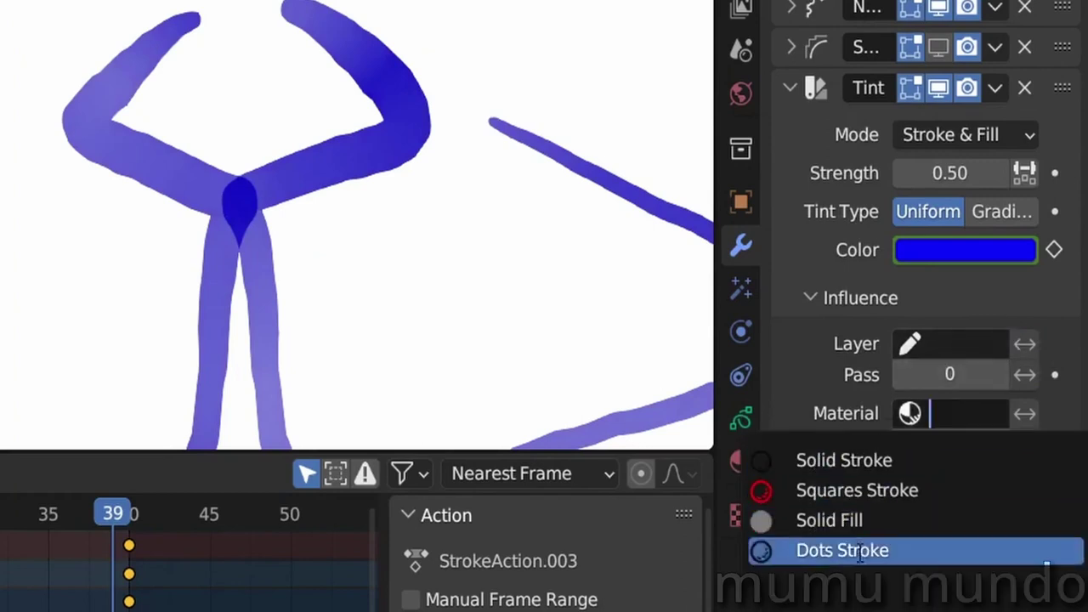
pyautogui.click(878, 460)
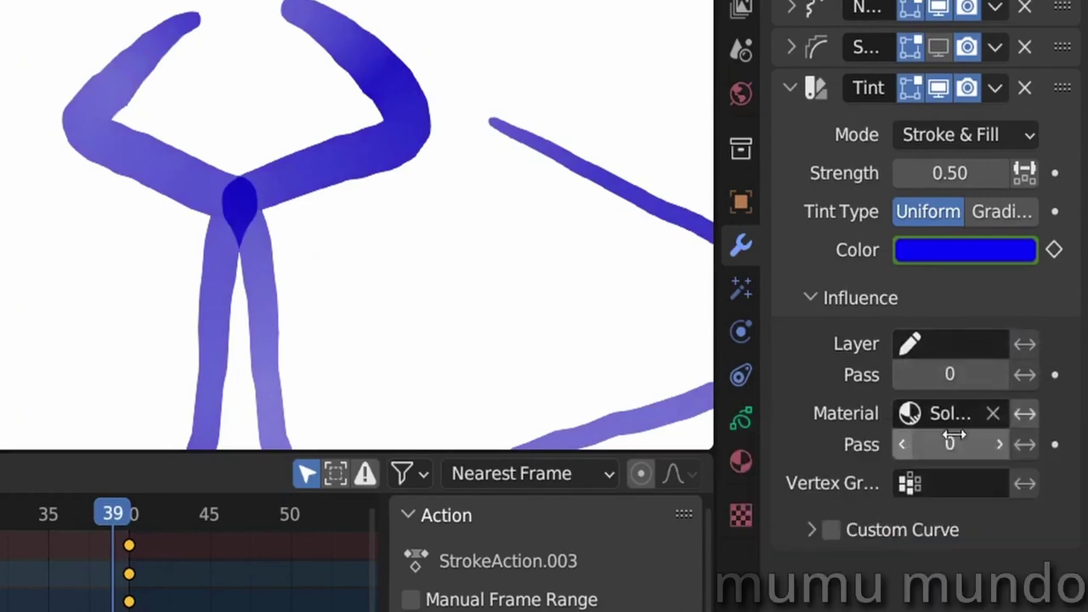
pyautogui.click(1027, 412)
pyautogui.click(951, 483)
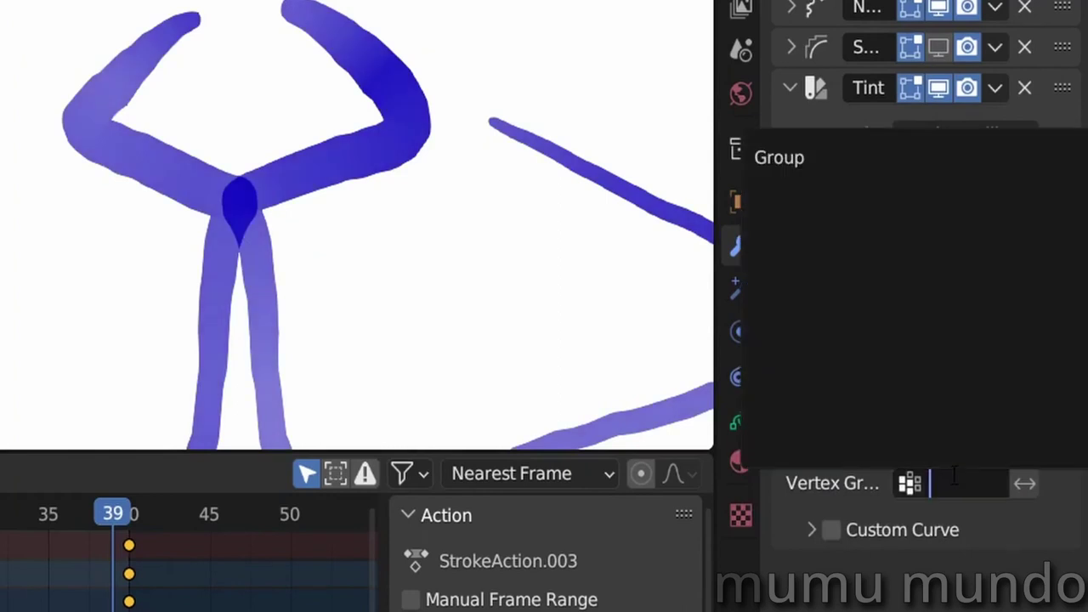
pyautogui.click(831, 159)
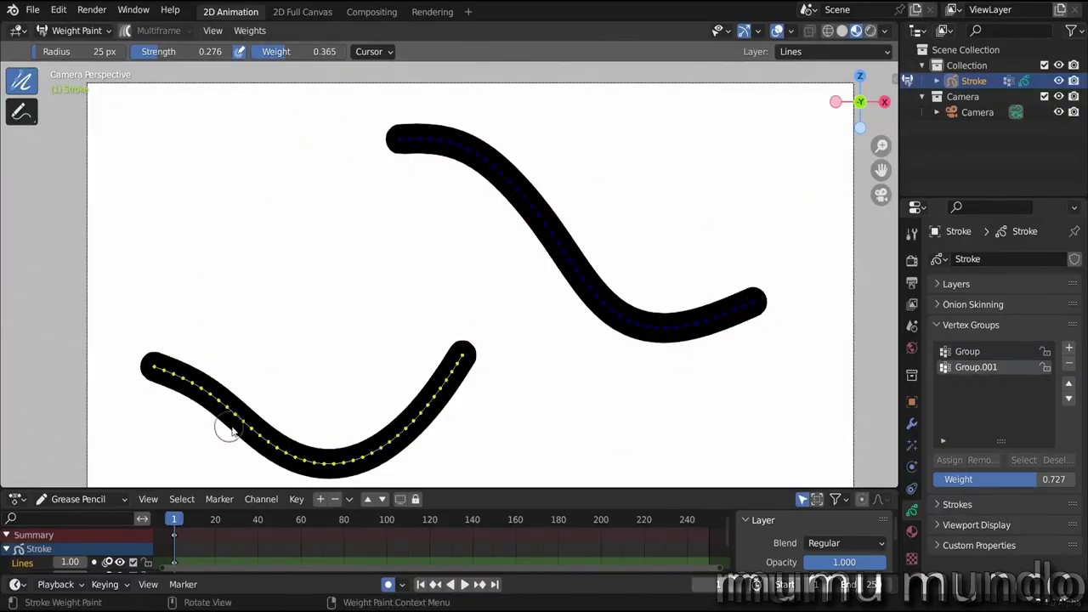
# Weight-paint at full strength, then add a Thickness modifier with Normalize enabled.
pyautogui.moveTo(299, 51); pyautogui.dragTo(340, 51)
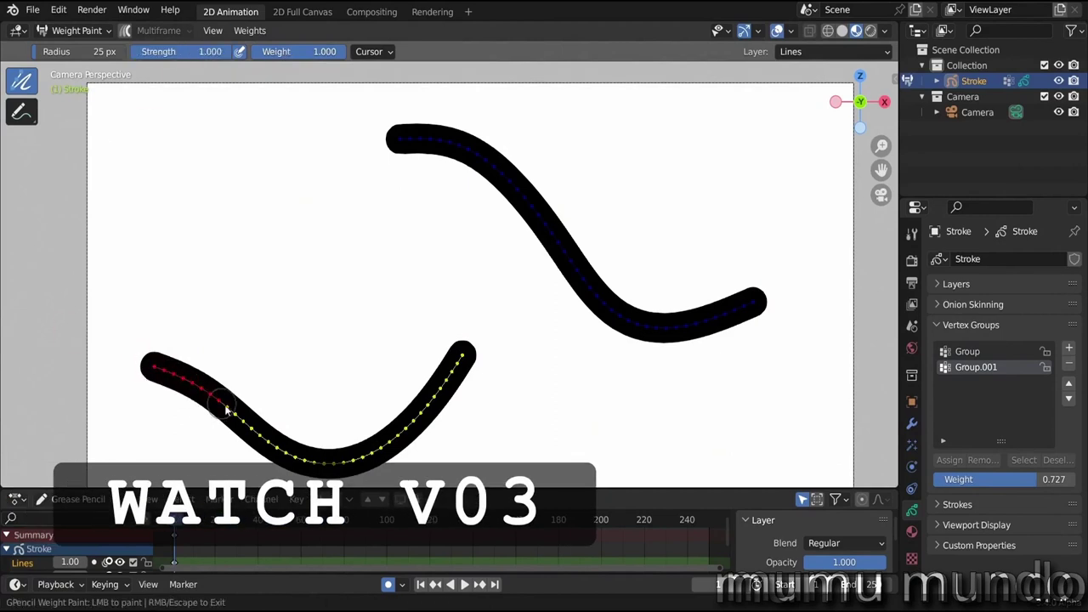
pyautogui.click(481, 315)
pyautogui.click(912, 423)
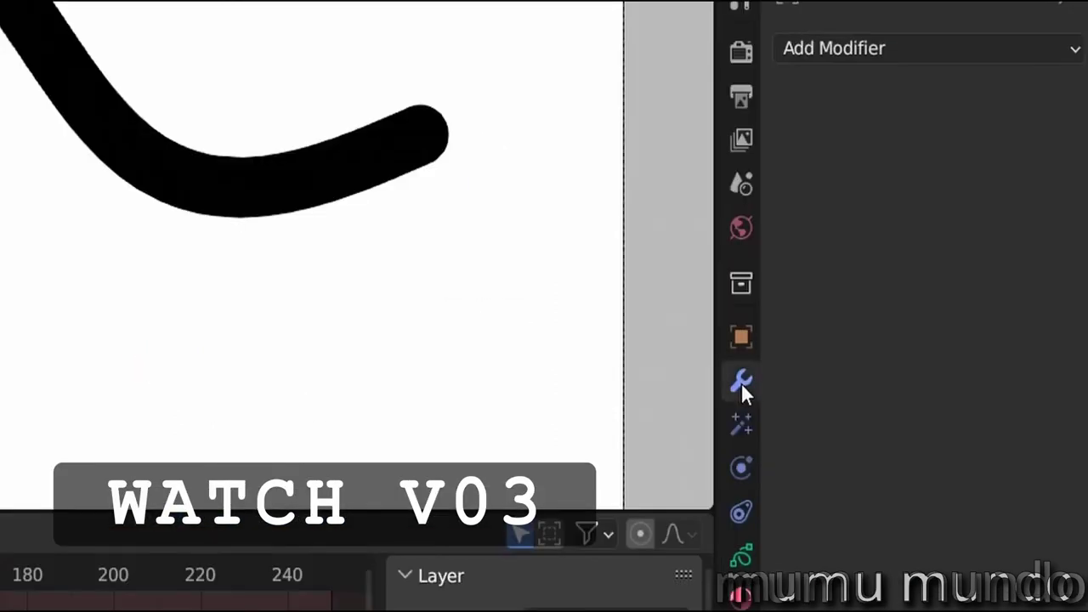
pyautogui.click(970, 261)
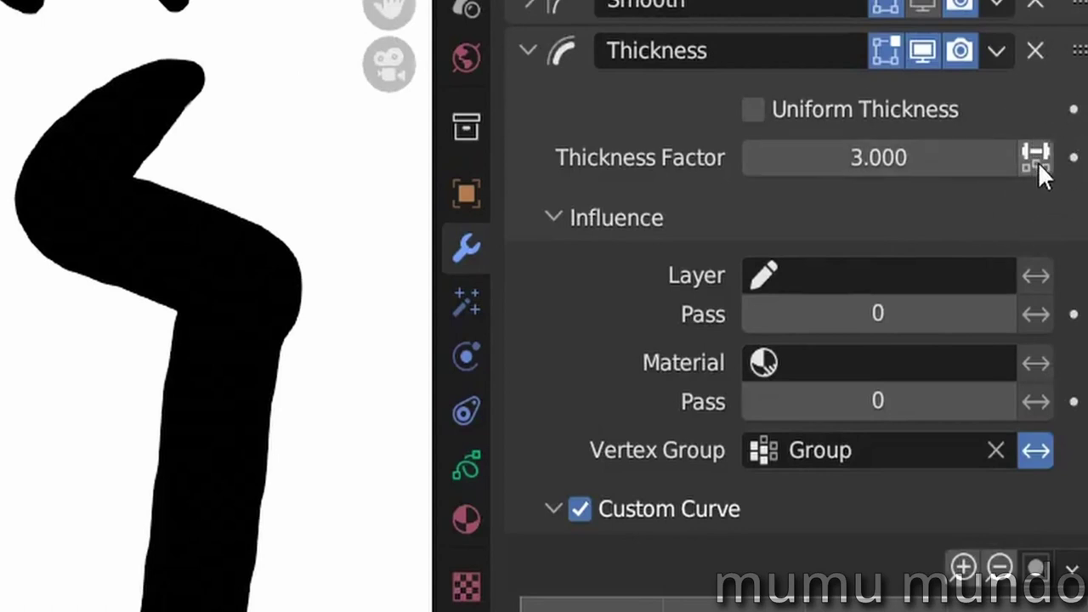
pyautogui.click(1036, 161)
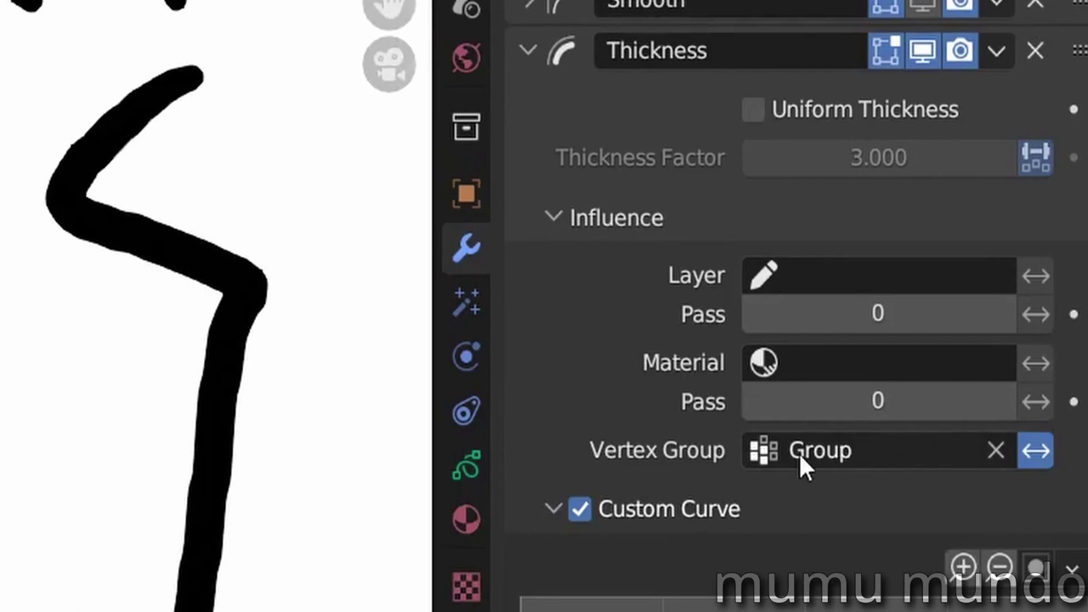
pyautogui.click(1040, 167)
pyautogui.click(1040, 167)
pyautogui.click(1040, 167)
pyautogui.click(1040, 167)
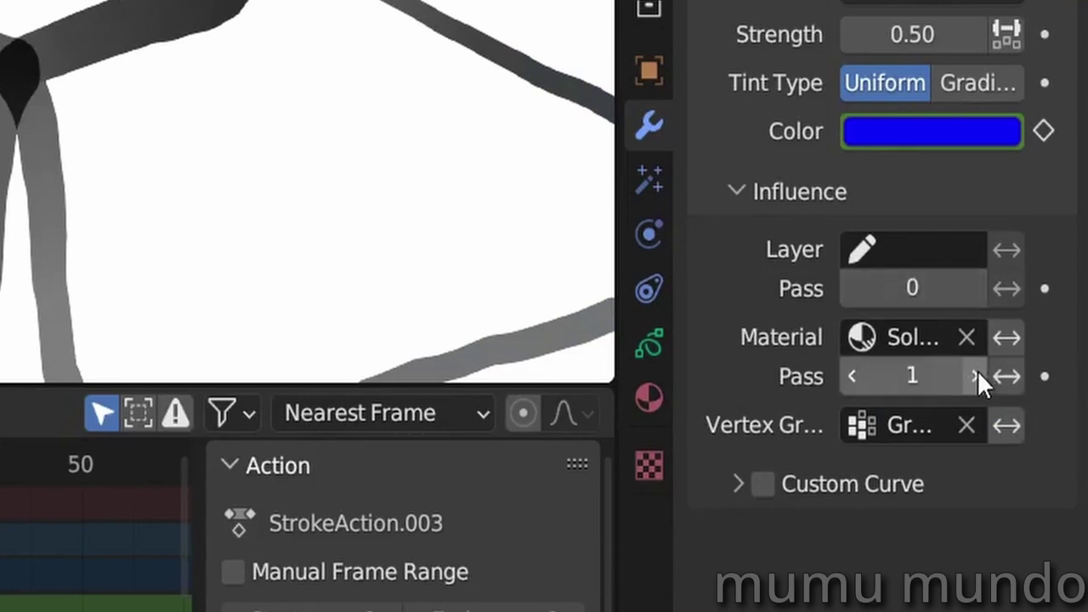
# Lower the material pass filter to 0 and inspect the layer and material pass index settings.
pyautogui.click(852, 375)
pyautogui.click(851, 375)
pyautogui.click(852, 377)
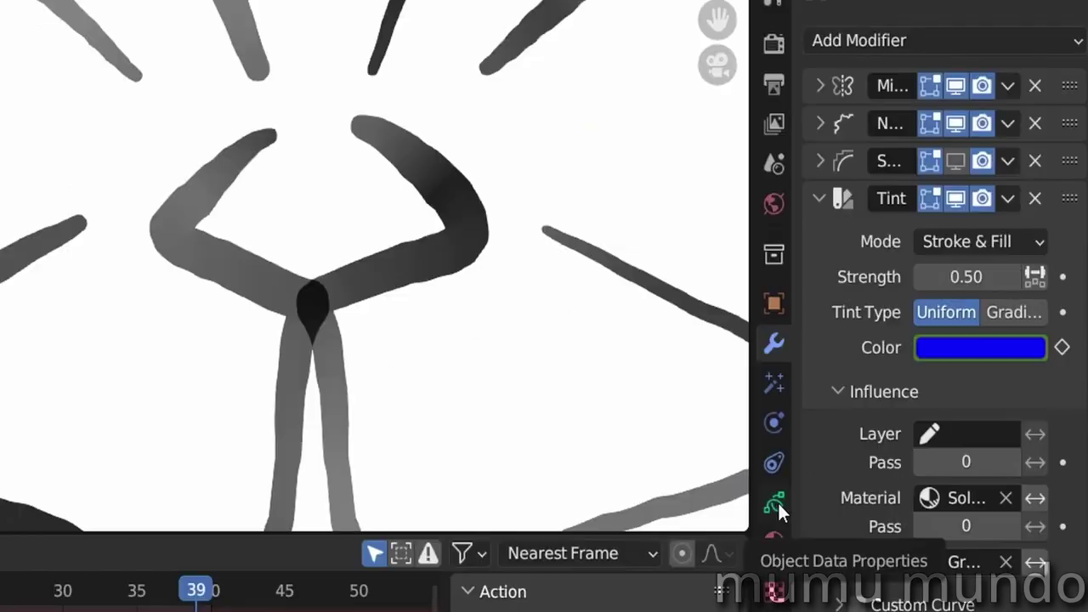
pyautogui.click(648, 343)
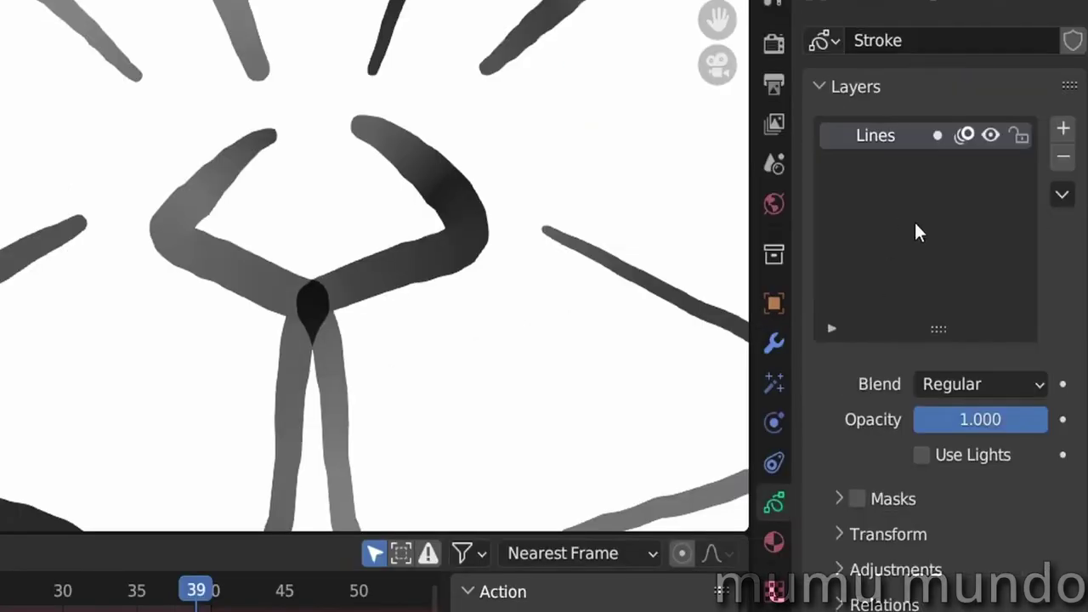
pyautogui.click(839, 559)
pyautogui.scroll(-5, 914, 526)
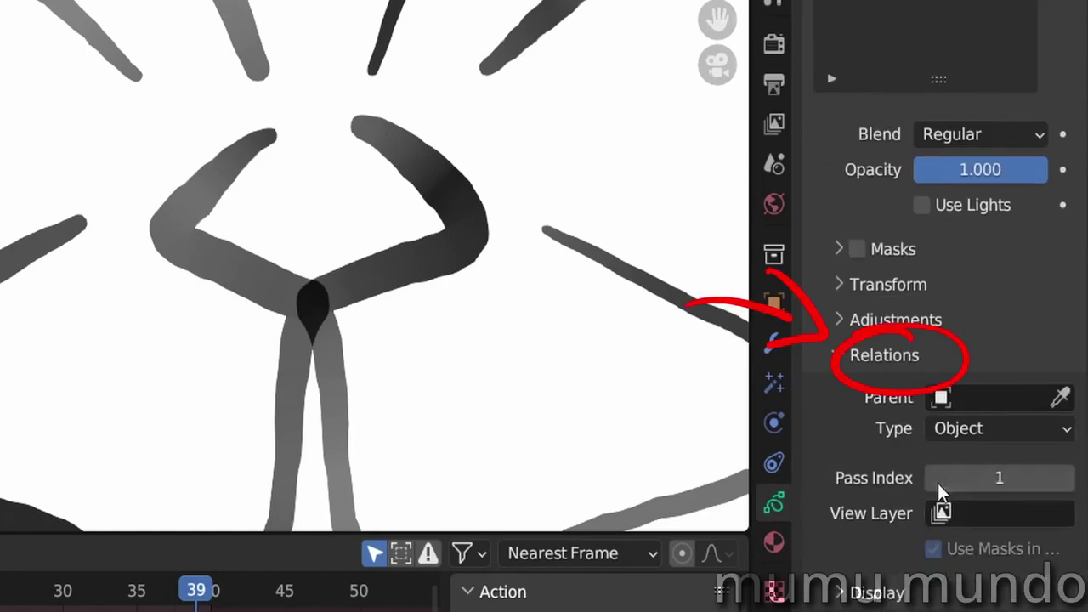
pyautogui.click(775, 540)
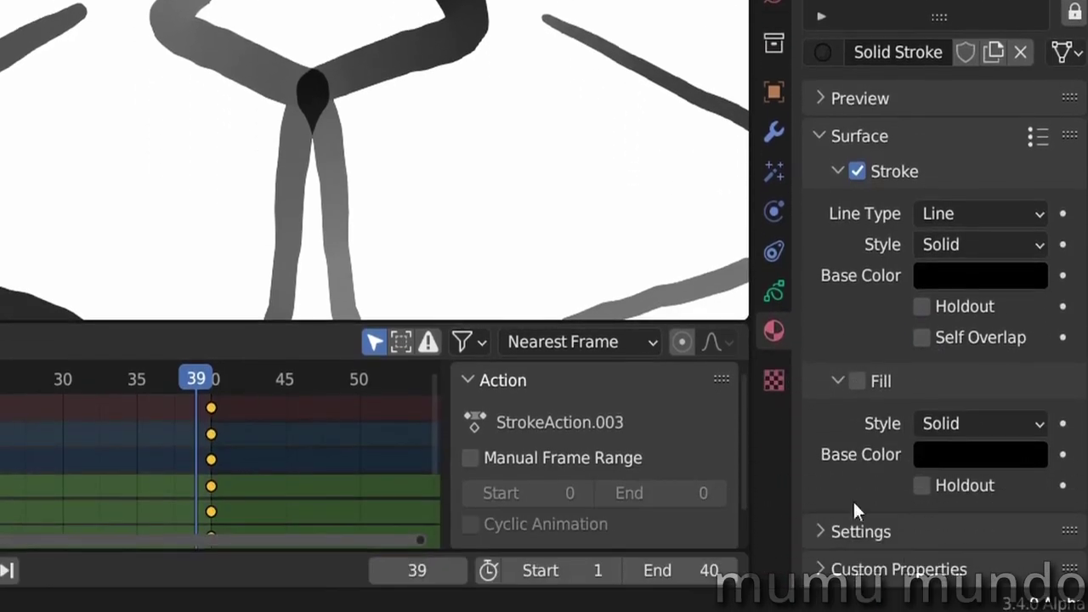
pyautogui.click(860, 531)
pyautogui.scroll(-2, 857, 408)
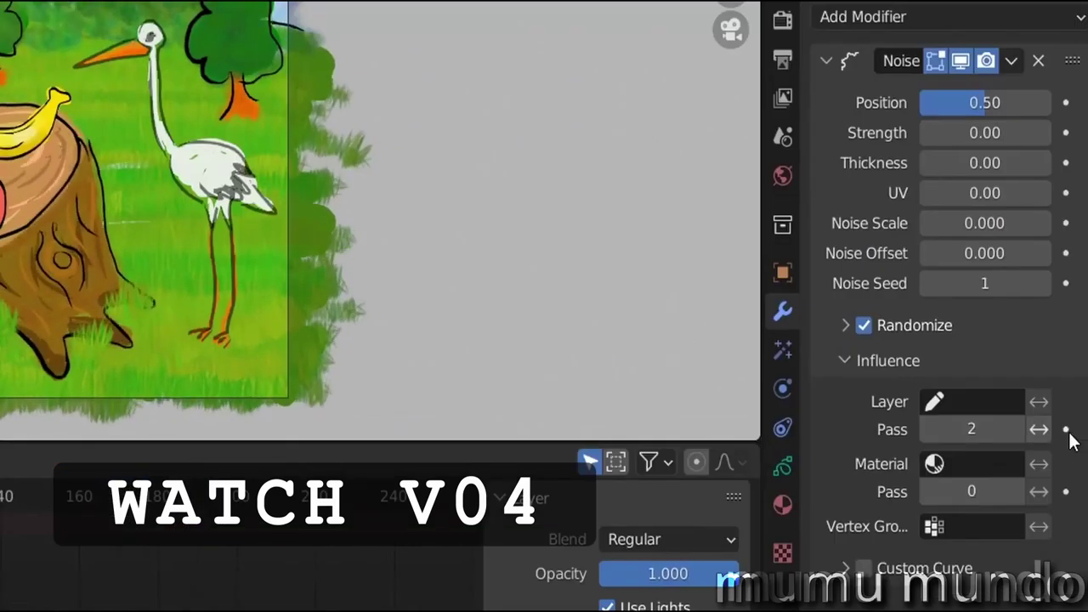
# Keyframe the Noise modifier's layer pass and set the Thickness Factor to 3.
pyautogui.click(1067, 429)
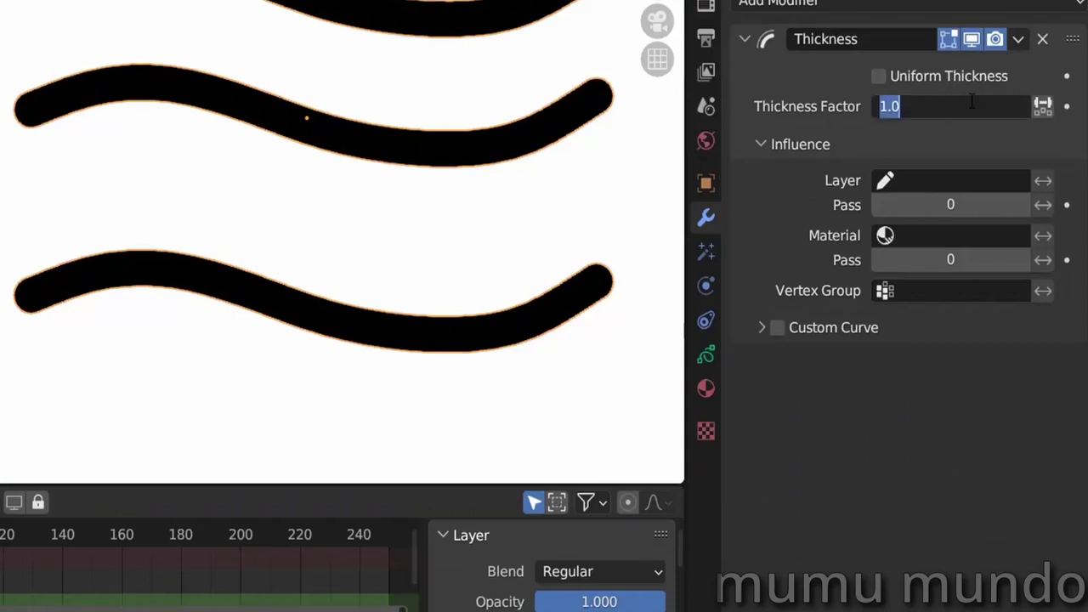
pyautogui.write('3')
pyautogui.press('Return')
# Enable the custom thickness curve and shape it with peaks near 0.83 and 0.89.
pyautogui.click(762, 328)
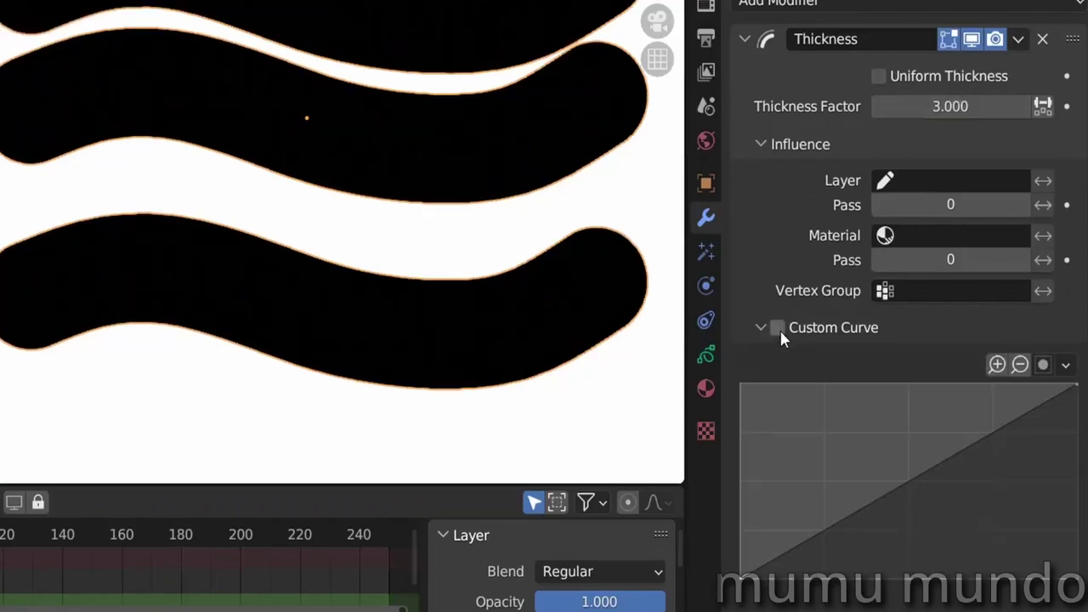
pyautogui.click(776, 327)
pyautogui.moveTo(1078, 390); pyautogui.dragTo(1078, 578)
pyautogui.moveTo(903, 579); pyautogui.dragTo(906, 385)
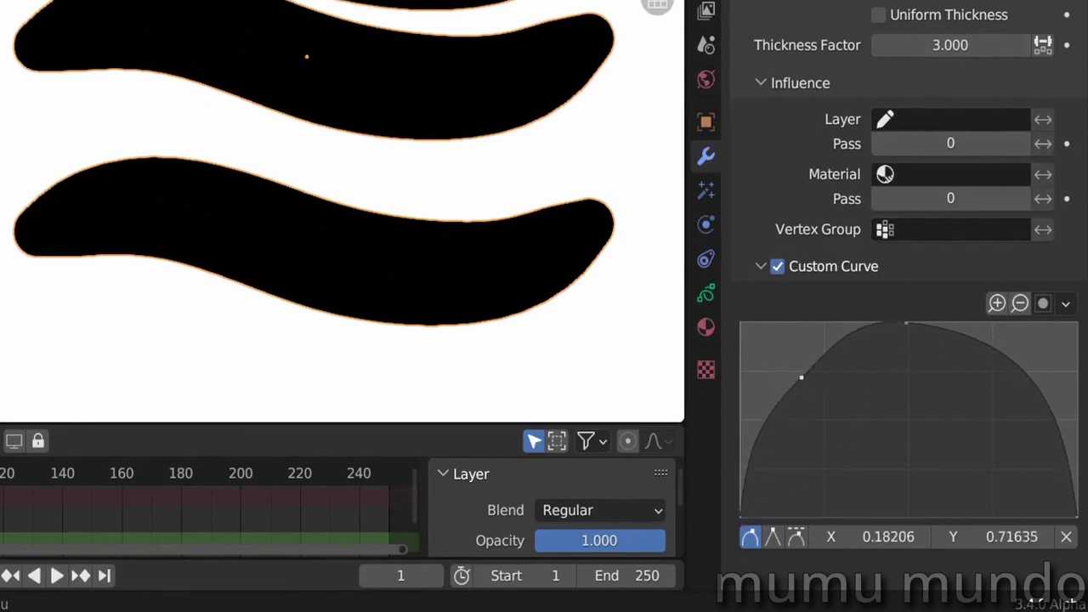
pyautogui.moveTo(807, 398); pyautogui.dragTo(818, 463)
pyautogui.moveTo(1000, 388); pyautogui.dragTo(993, 445)
pyautogui.moveTo(908, 323); pyautogui.dragTo(917, 476)
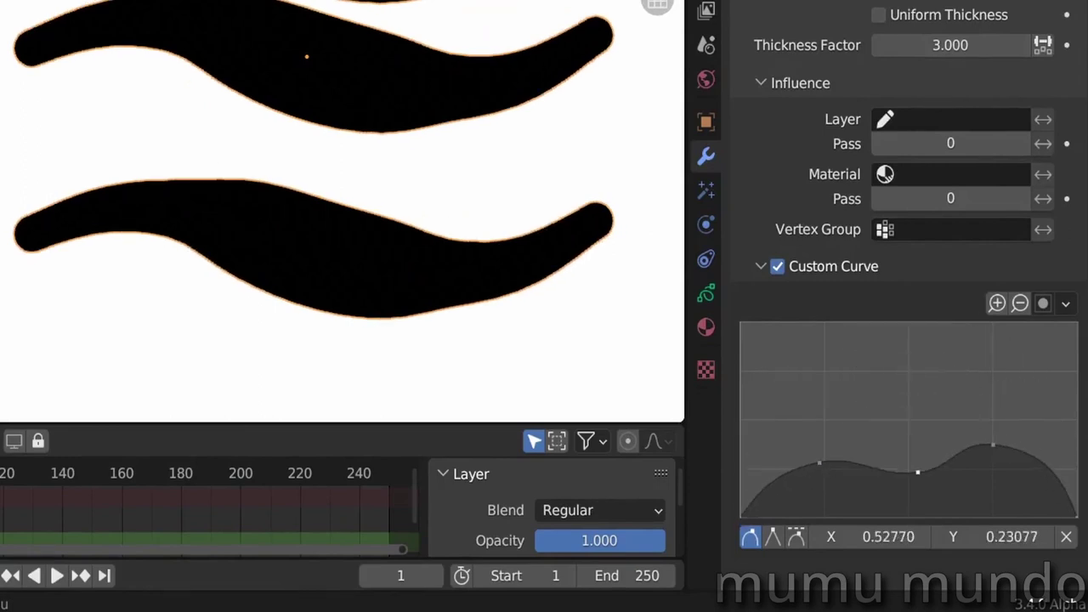
pyautogui.moveTo(993, 444); pyautogui.dragTo(993, 344)
pyautogui.moveTo(835, 464); pyautogui.dragTo(831, 356)
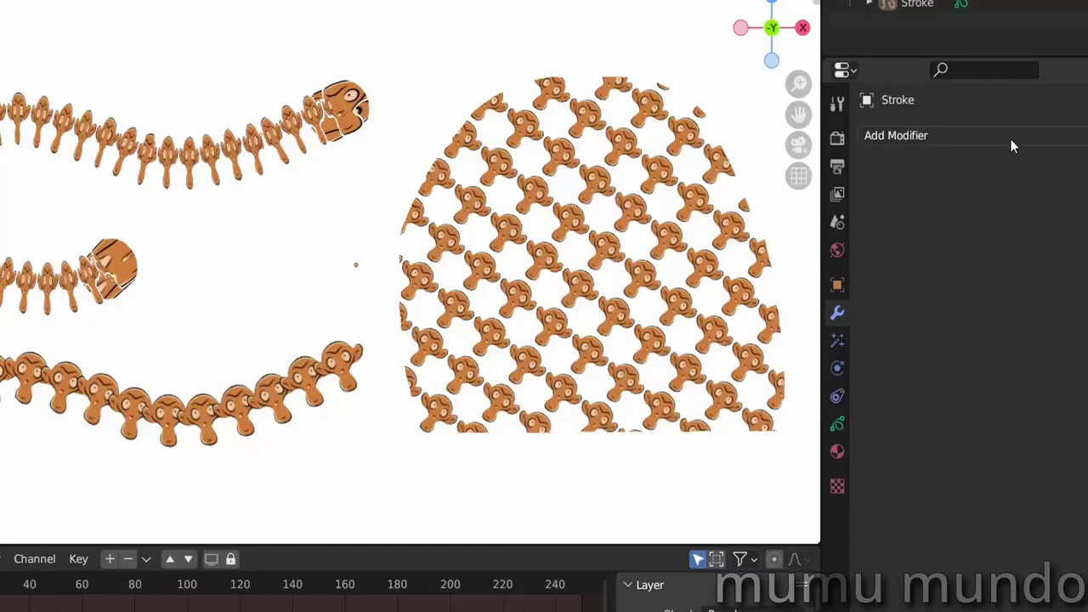
# Add a TextureMapping modifier and toggle visibility of the line and squares materials.
pyautogui.click(1009, 139)
pyautogui.click(712, 190)
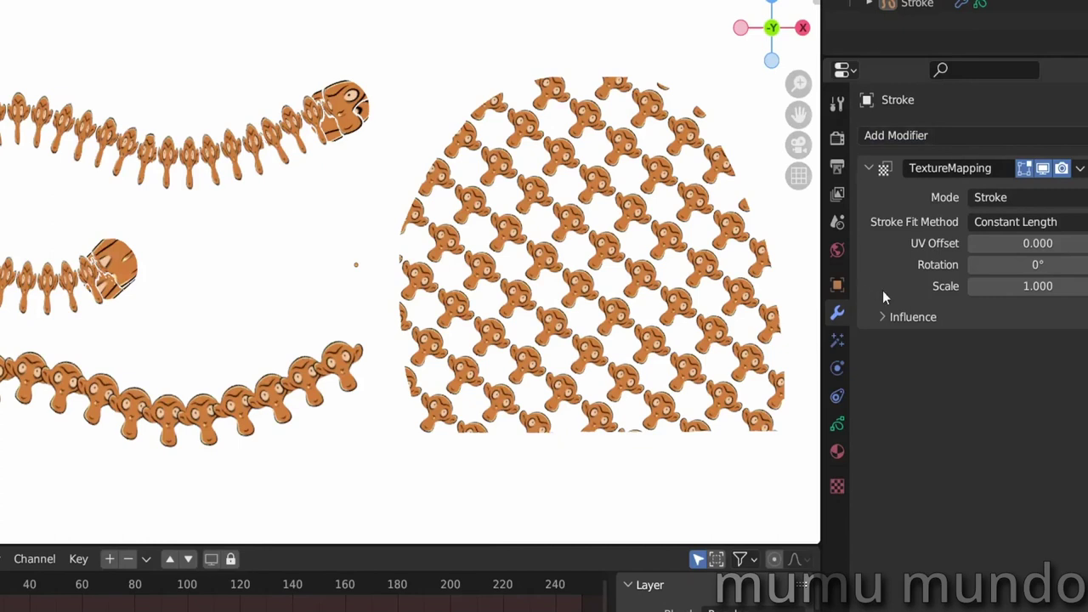
pyautogui.click(837, 453)
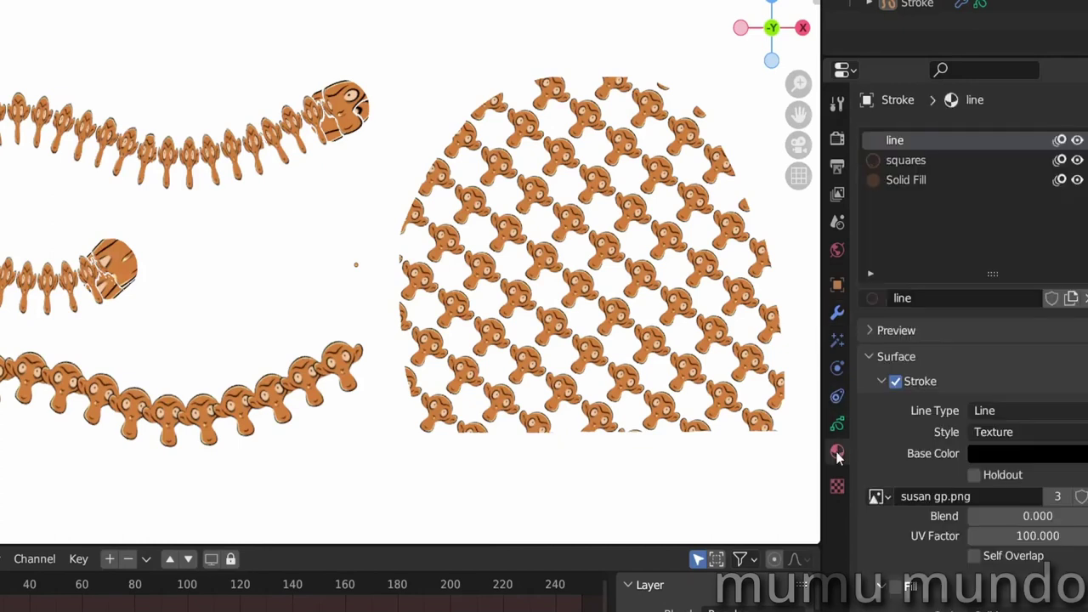
pyautogui.click(1076, 143)
pyautogui.click(1076, 142)
pyautogui.click(1076, 143)
pyautogui.click(1076, 142)
pyautogui.click(969, 160)
pyautogui.click(1078, 161)
pyautogui.click(1078, 160)
pyautogui.click(1078, 160)
pyautogui.click(1078, 161)
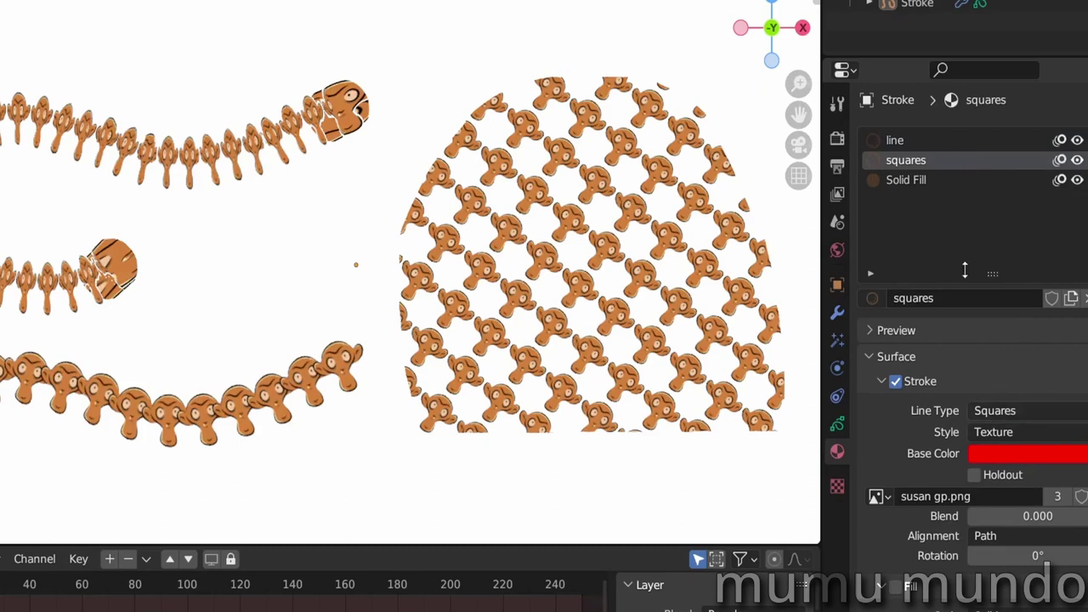
# Toggle the Solid Fill pattern and its fill, then set the mapping mode to Stroke & Fill.
pyautogui.click(951, 180)
pyautogui.click(1077, 180)
pyautogui.click(1077, 180)
pyautogui.click(1077, 180)
pyautogui.click(1077, 180)
pyautogui.click(908, 530)
pyautogui.click(907, 535)
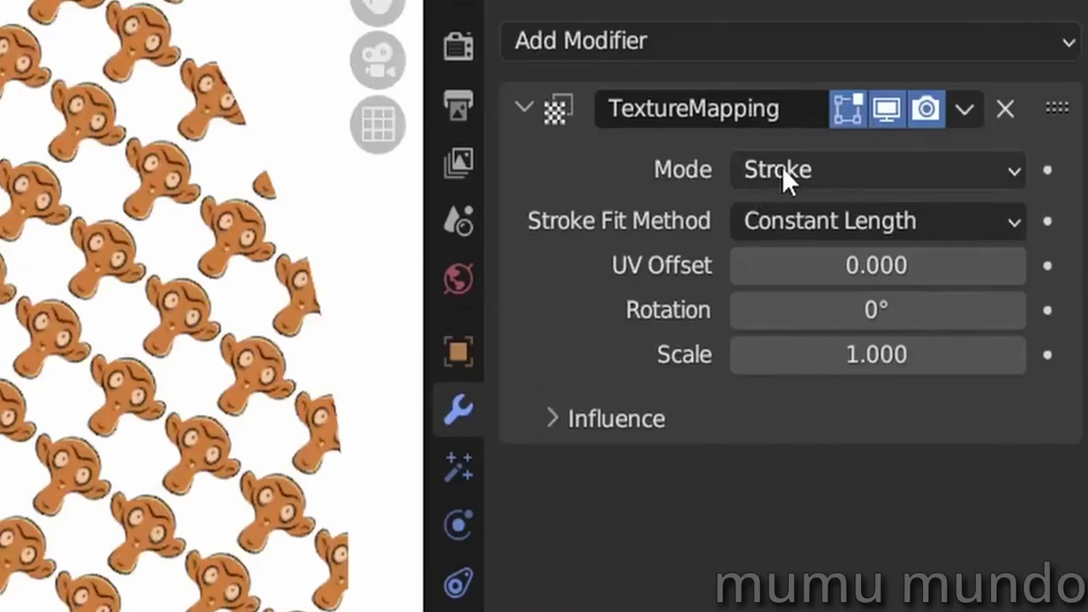
pyautogui.click(781, 166)
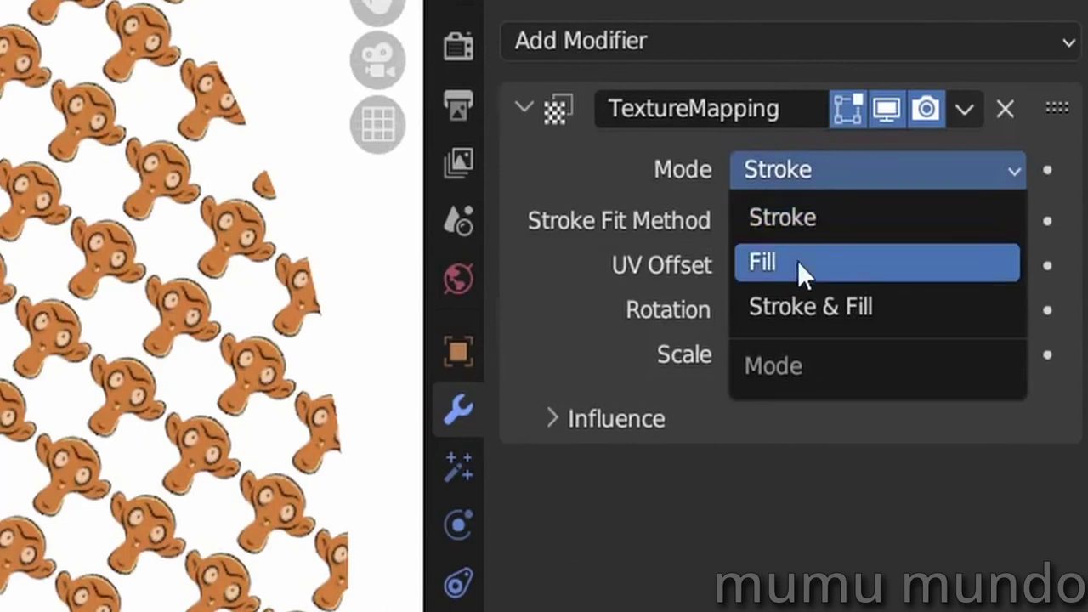
pyautogui.click(857, 307)
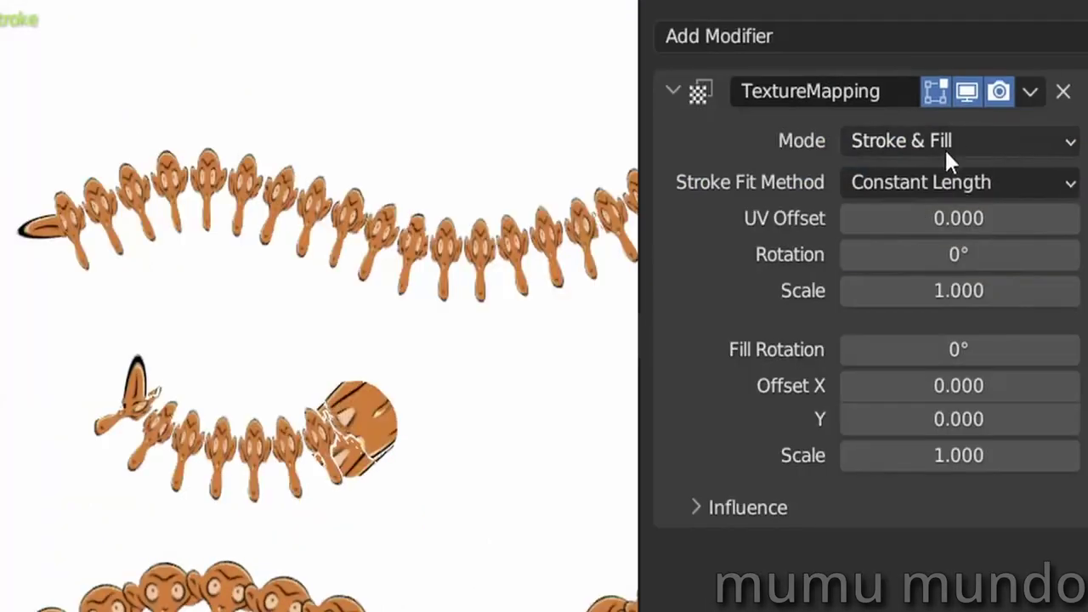
# Slightly enlarge the stroke texture scale and switch the fit method to Stroke Length.
pyautogui.click(942, 189)
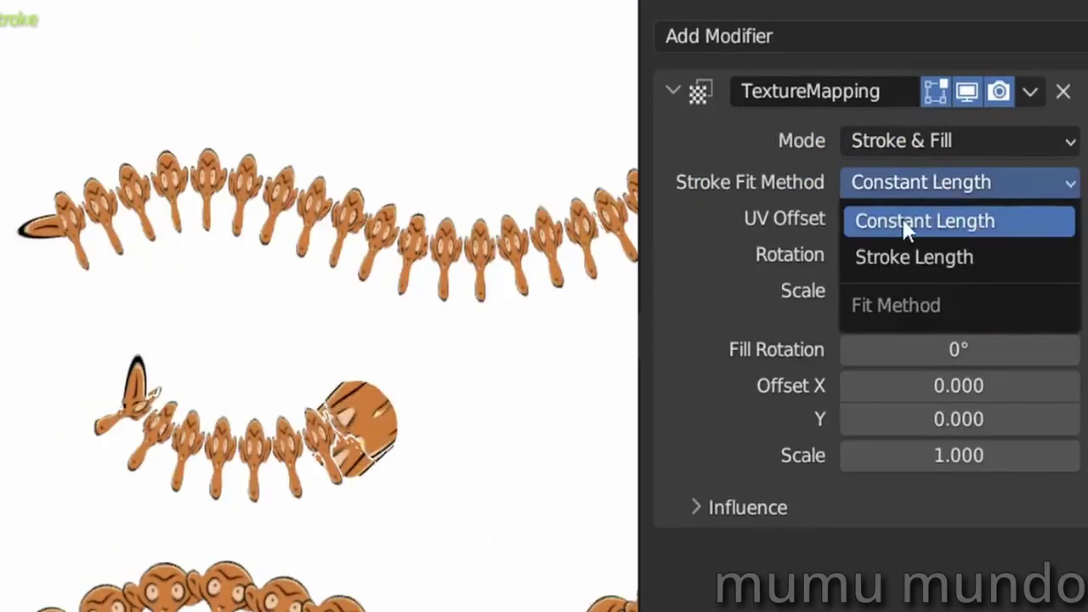
pyautogui.click(923, 221)
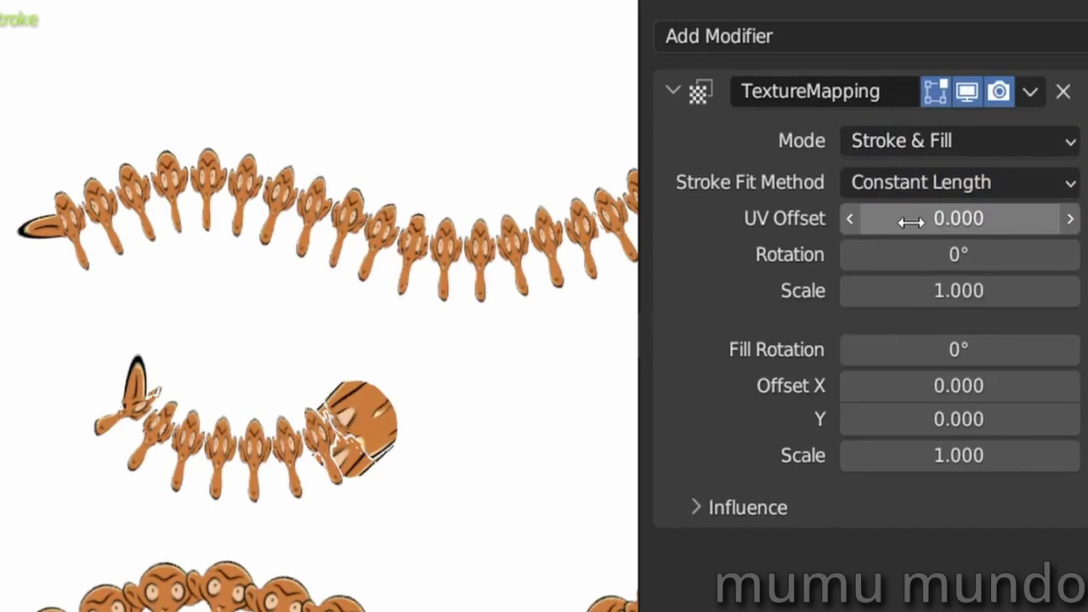
pyautogui.moveTo(906, 292)
pyautogui.mouseDown()
pyautogui.moveTo(960, 292)
pyautogui.moveTo(811, 292)
pyautogui.moveTo(875, 291)
pyautogui.mouseUp()
pyautogui.click(973, 184)
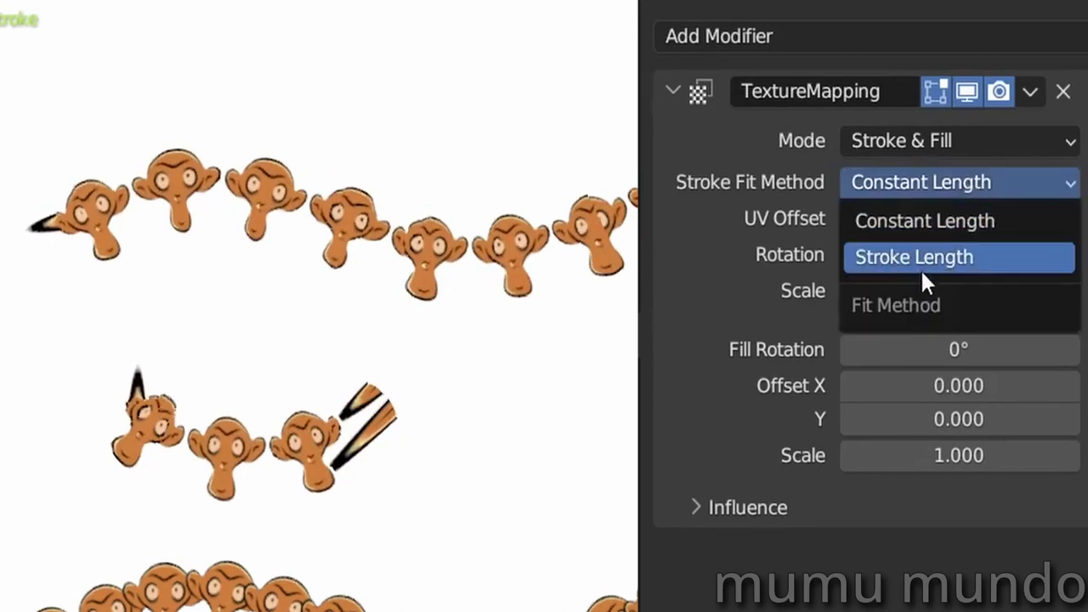
pyautogui.click(957, 268)
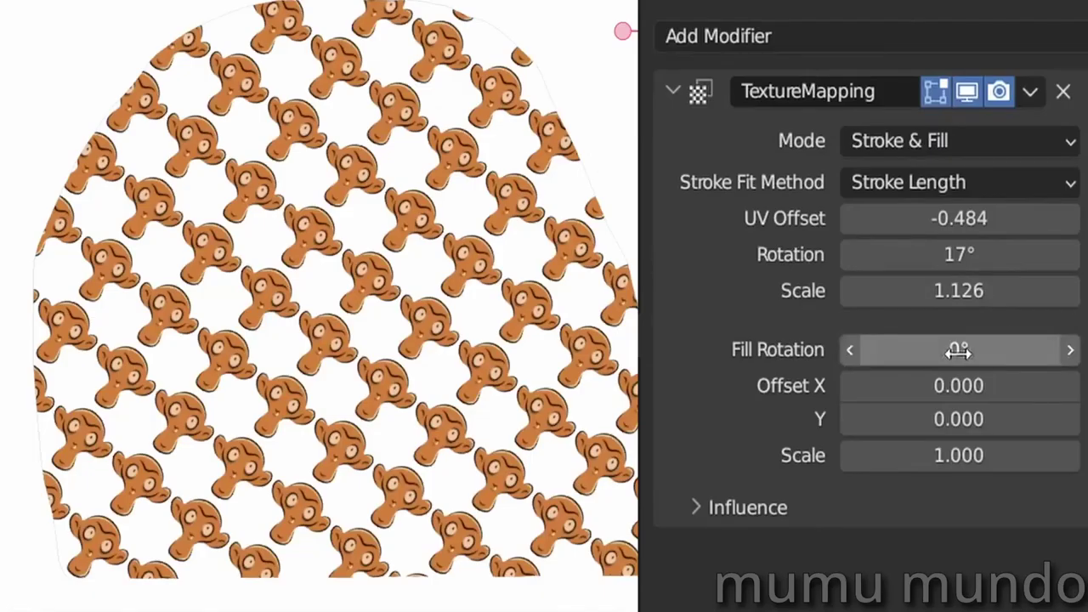
# Rotate the monkey fill texture, shift it horizontally and vertically, and enlarge it.
pyautogui.moveTo(957, 351); pyautogui.dragTo(981, 351)
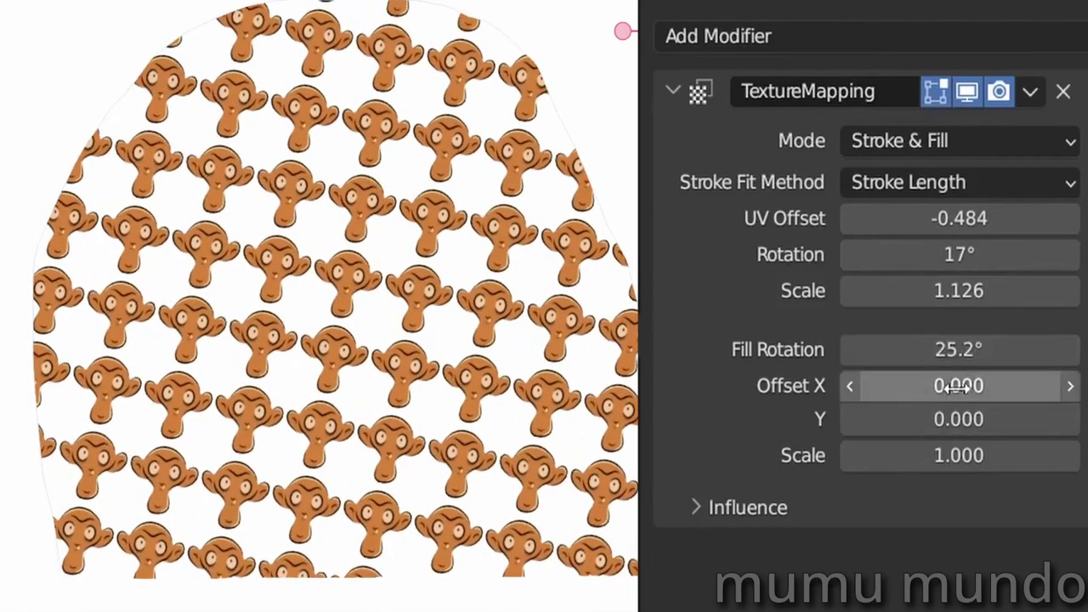
pyautogui.moveTo(958, 386); pyautogui.dragTo(986, 386)
pyautogui.moveTo(958, 419); pyautogui.dragTo(939, 389)
pyautogui.moveTo(958, 456); pyautogui.dragTo(1052, 455)
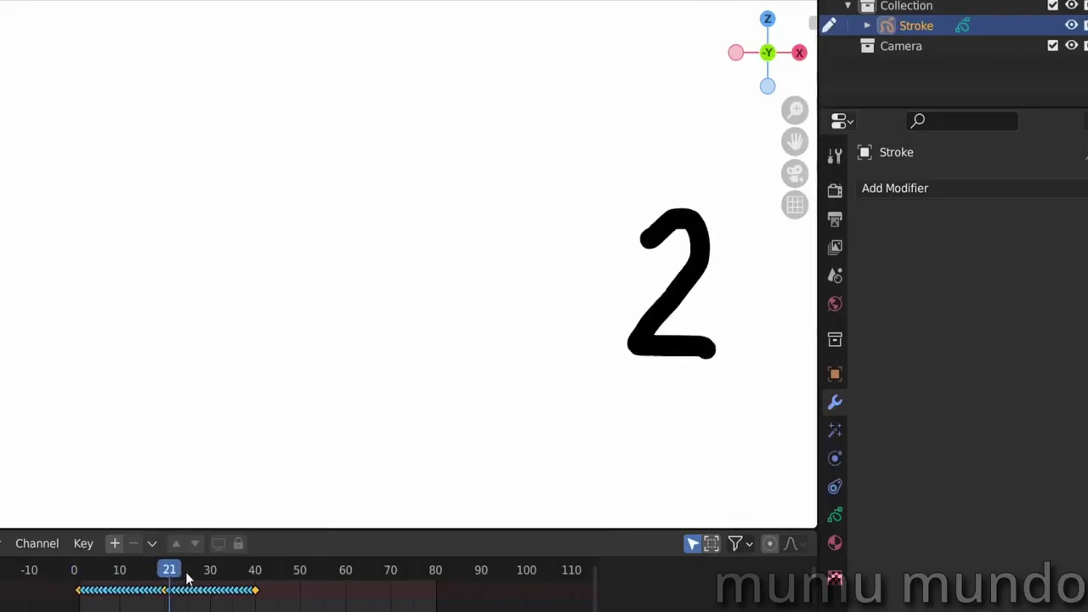
# Add a TimeOffset modifier in Regular mode with a custom frame range and a small offset.
pyautogui.moveTo(187, 578); pyautogui.dragTo(84, 576)
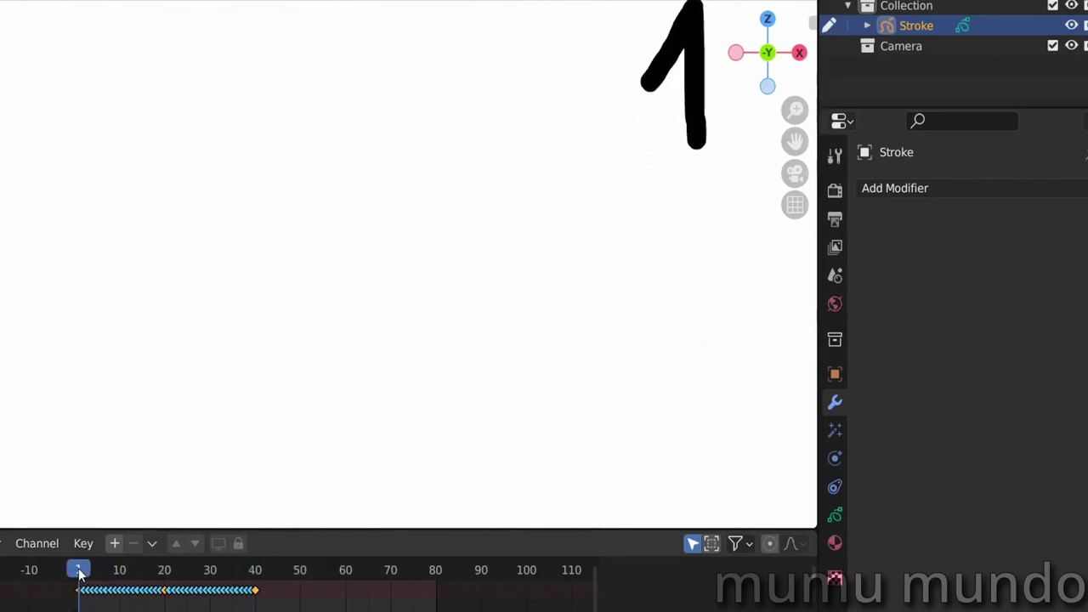
pyautogui.click(971, 187)
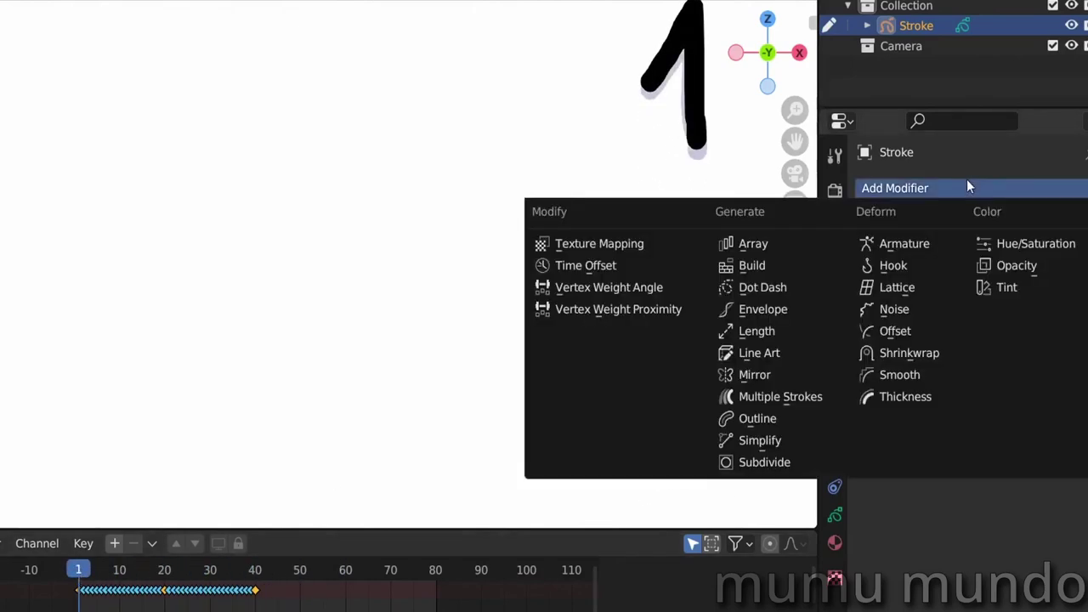
pyautogui.click(595, 267)
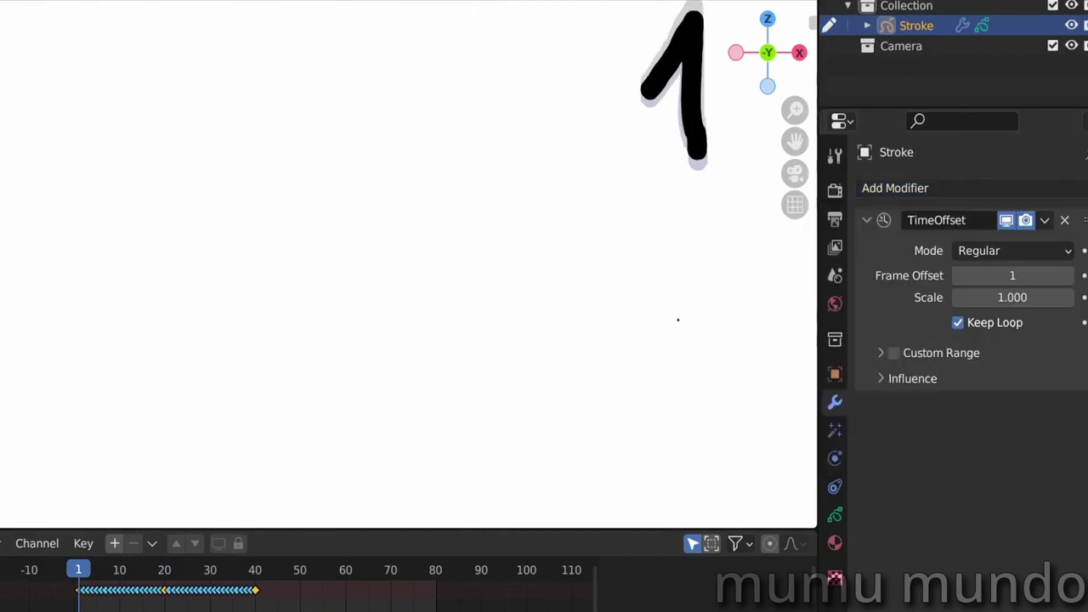
pyautogui.click(1012, 250)
pyautogui.click(1012, 274)
pyautogui.click(893, 352)
pyautogui.press('space')
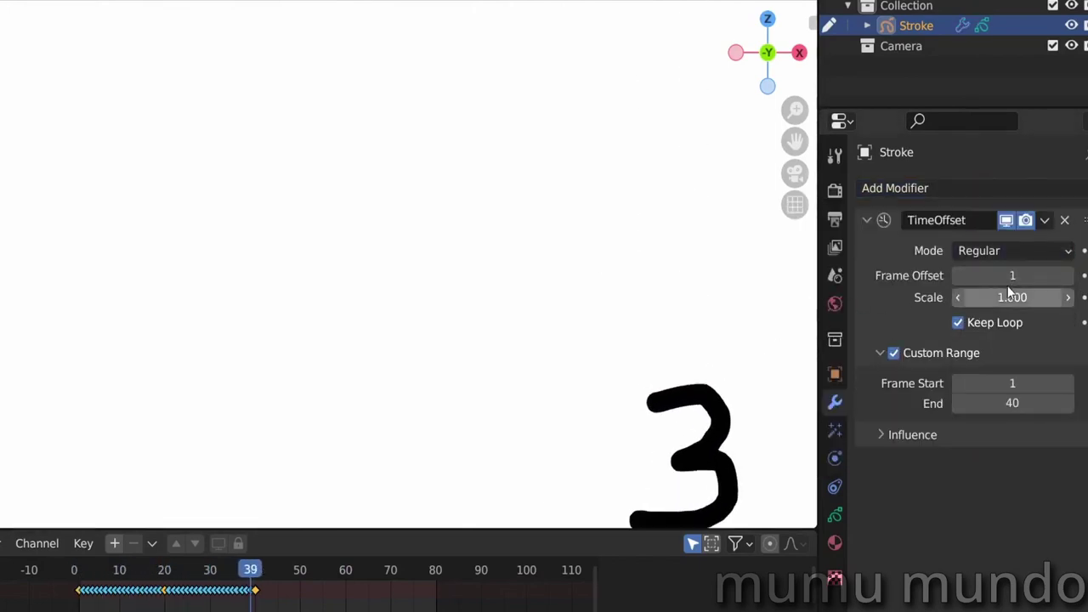
pyautogui.moveTo(1012, 275); pyautogui.dragTo(1033, 275)
# Try Reverse mode, then Fixed Frame mode holding frame 10, then 21.
pyautogui.click(1013, 249)
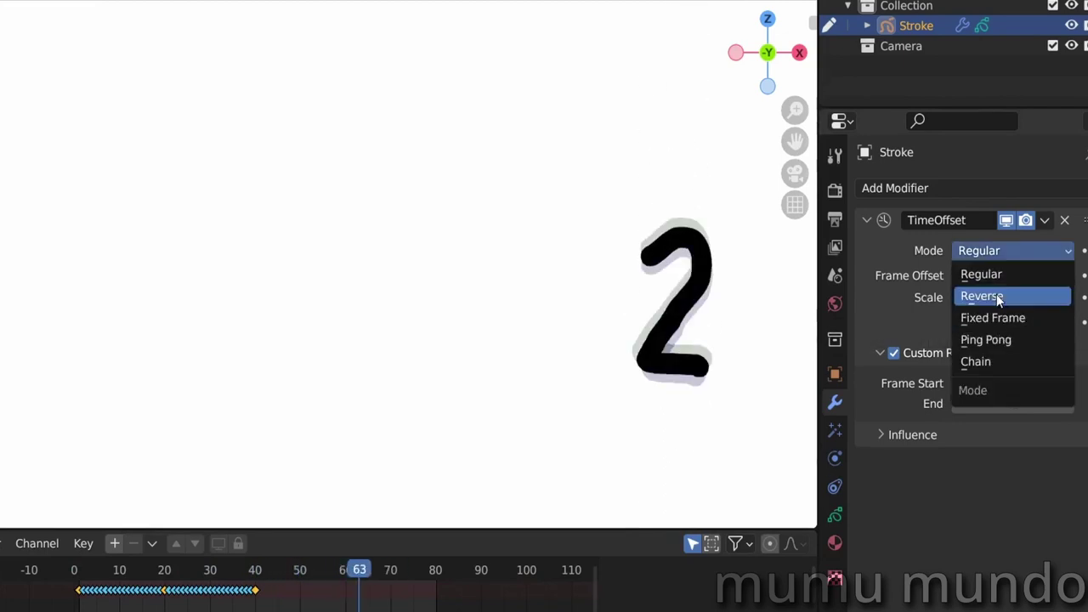
pyautogui.click(996, 294)
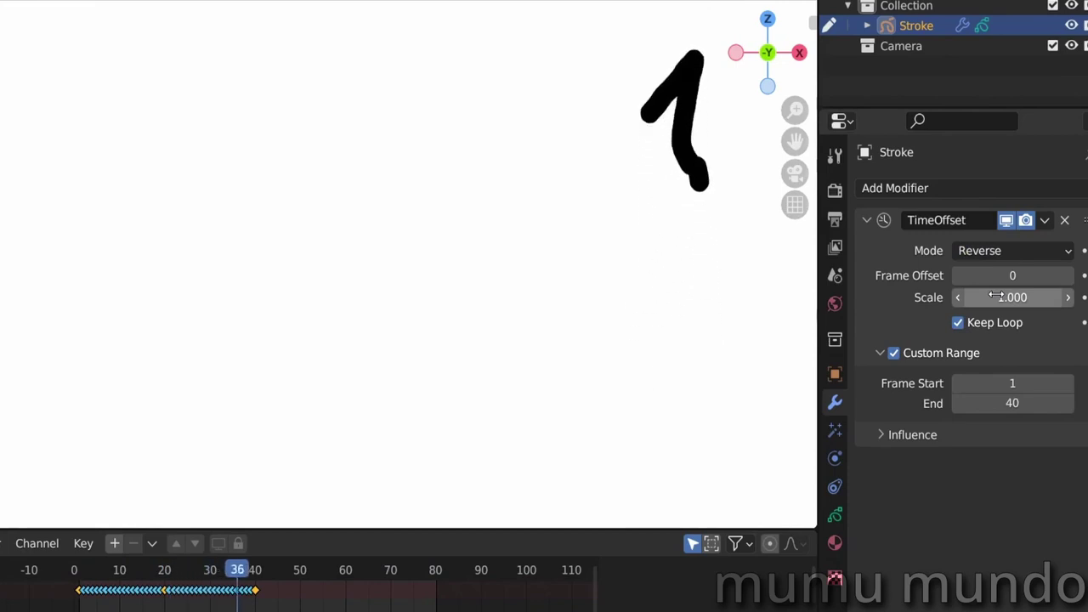
pyautogui.click(1013, 250)
pyautogui.click(1022, 318)
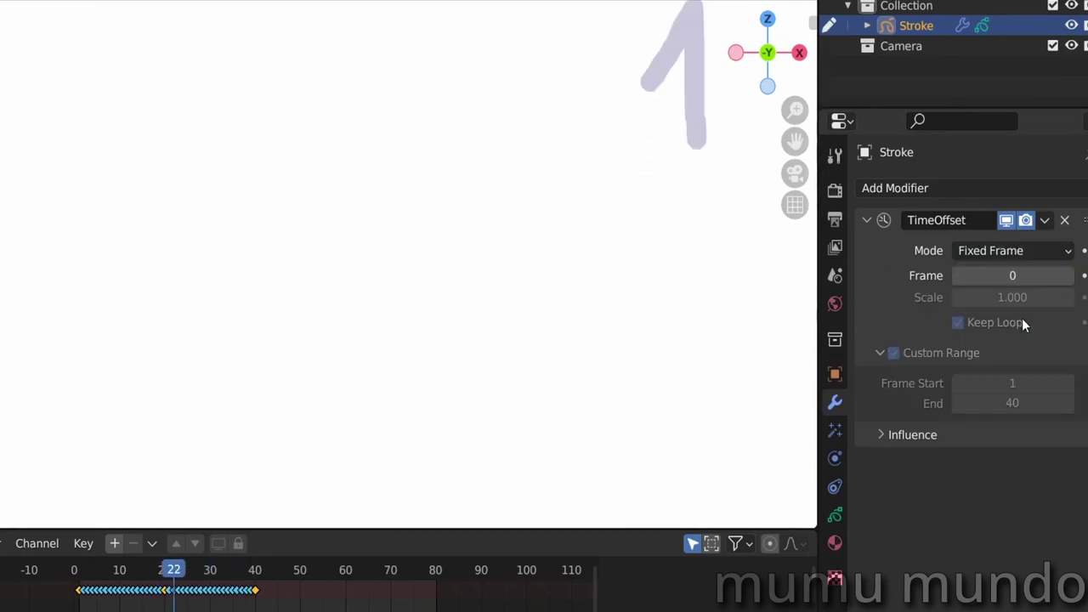
pyautogui.click(1024, 275)
pyautogui.write('10')
pyautogui.press('Return')
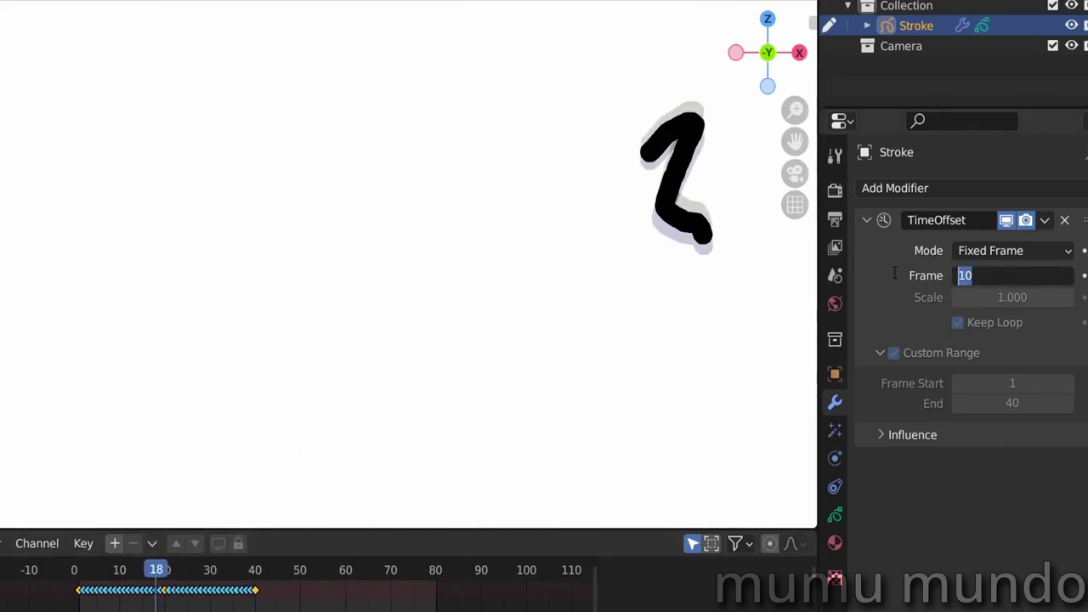
pyautogui.write('21')
pyautogui.press('Return')
# Switch the time offset to Ping Pong with frame offset 0 and play it.
pyautogui.hotkey('shift', 'Left')
pyautogui.click(1007, 251)
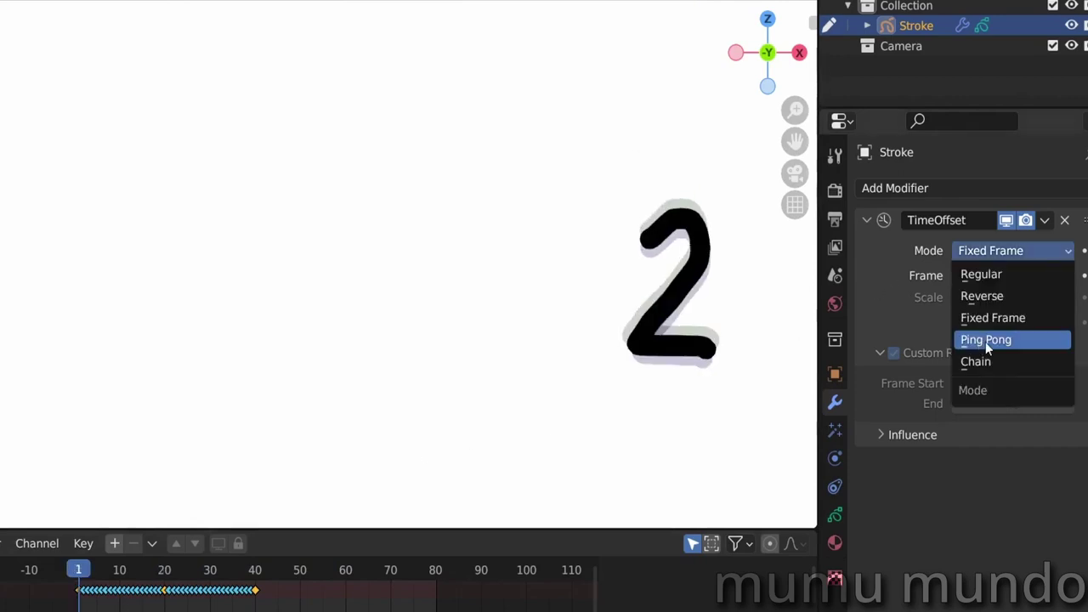
pyautogui.click(985, 342)
pyautogui.press('BackSpace')
pyautogui.press('space')
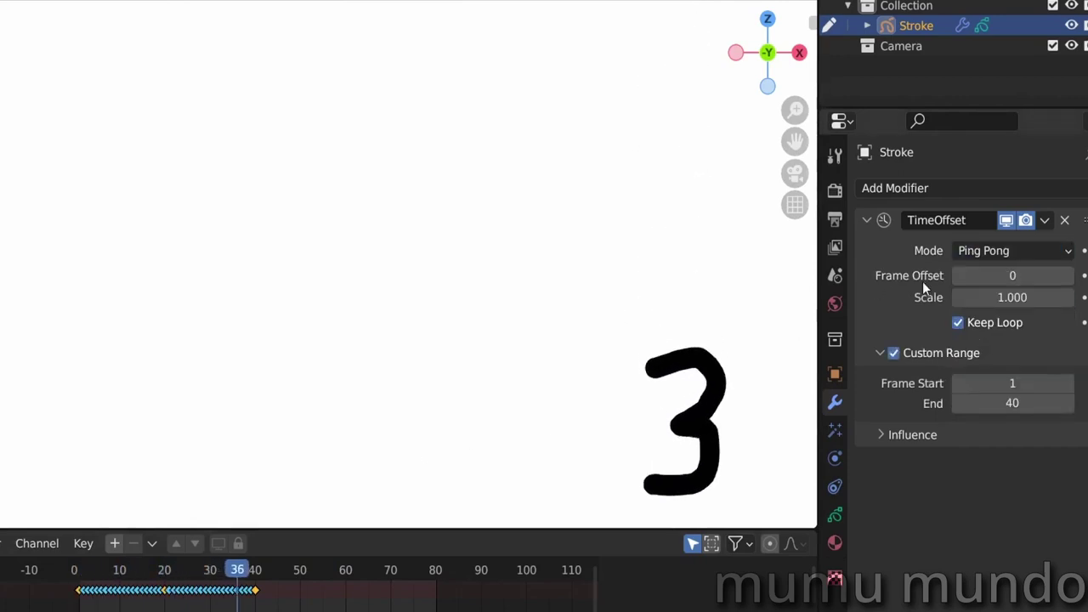
# Switch Time Offset to Chain mode with a second segment starting at frame 20, repeated 3 times.
pyautogui.click(1011, 251)
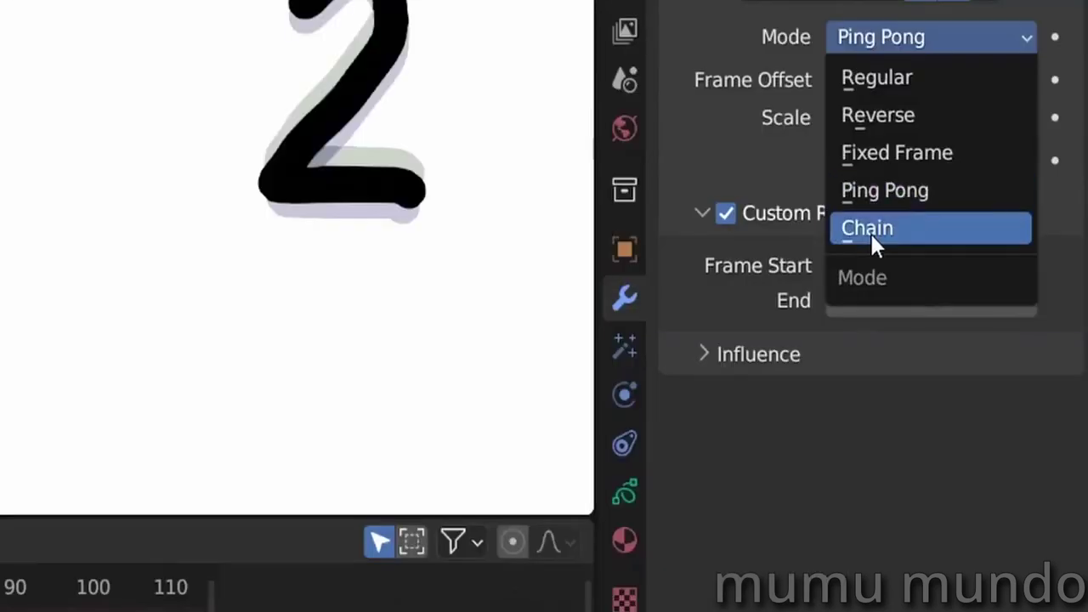
pyautogui.click(869, 232)
pyautogui.click(1052, 204)
pyautogui.write('20')
pyautogui.press('Return')
pyautogui.click(761, 251)
pyautogui.click(962, 416)
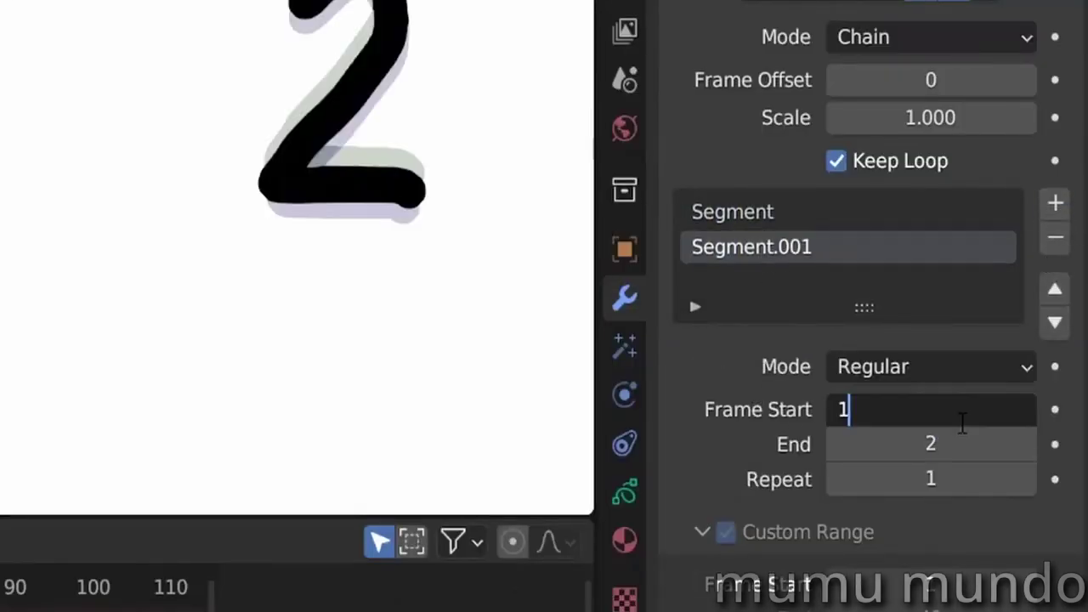
pyautogui.press('Return')
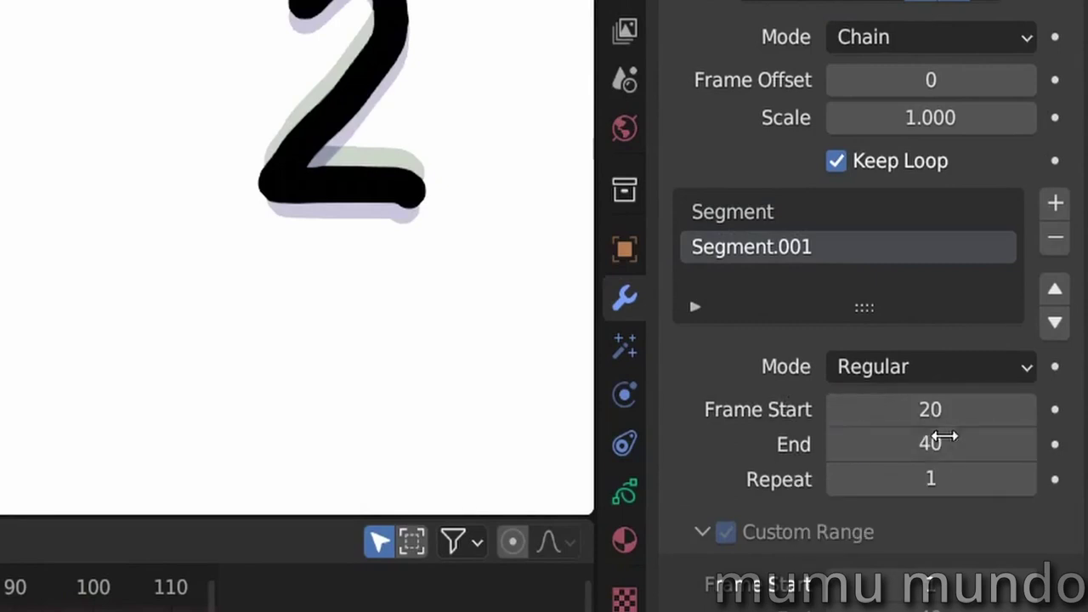
pyautogui.click(1024, 479)
pyautogui.click(1024, 480)
pyautogui.click(733, 211)
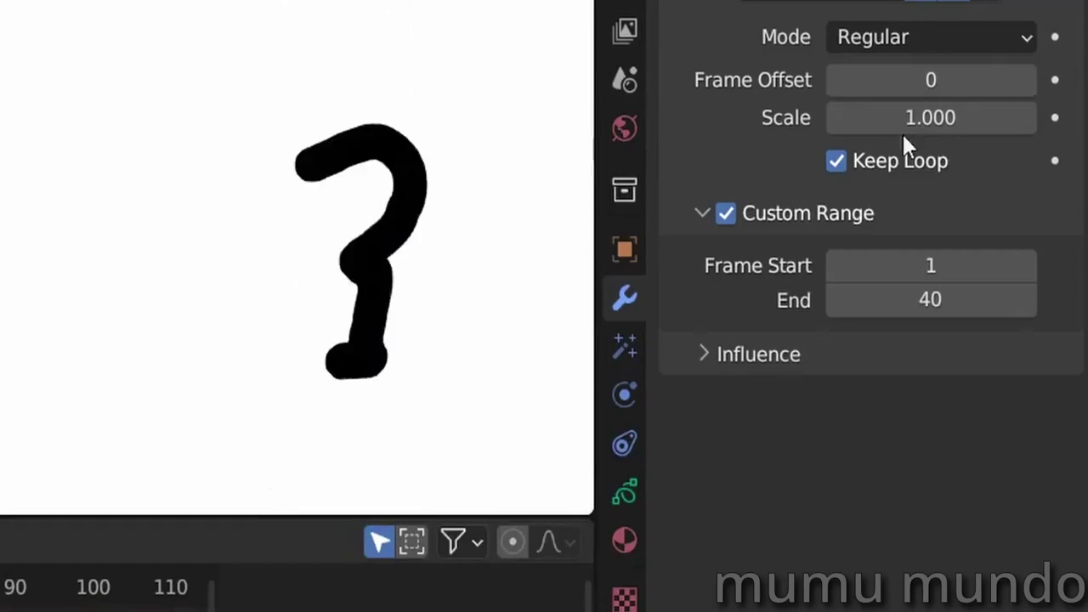
# Try a playback Scale of 3, then 0.5, in Regular mode.
pyautogui.click(910, 124)
pyautogui.write('3')
pyautogui.press('Return')
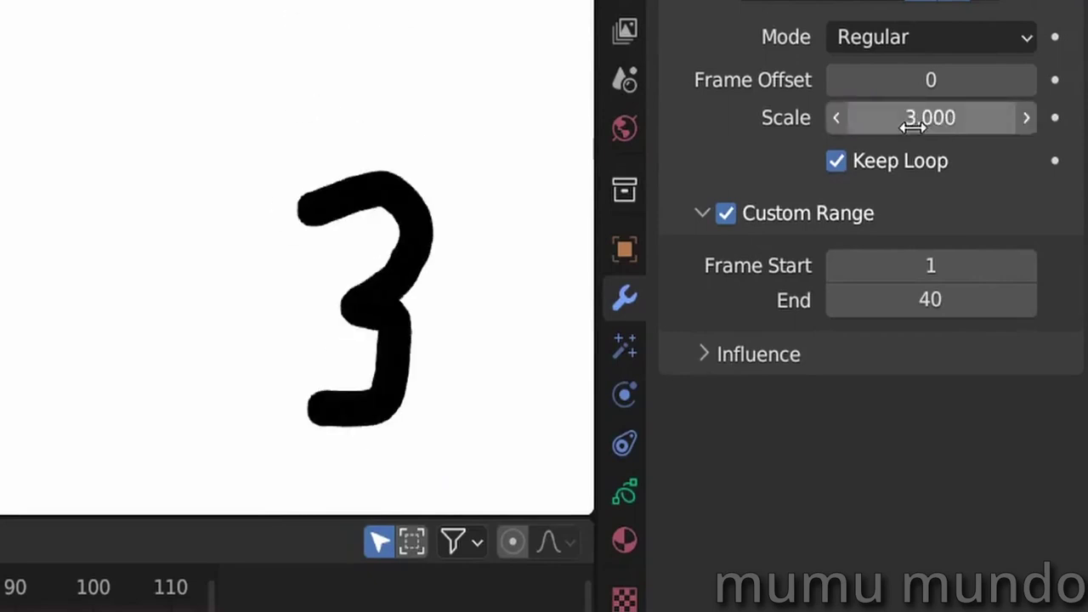
pyautogui.click(914, 126)
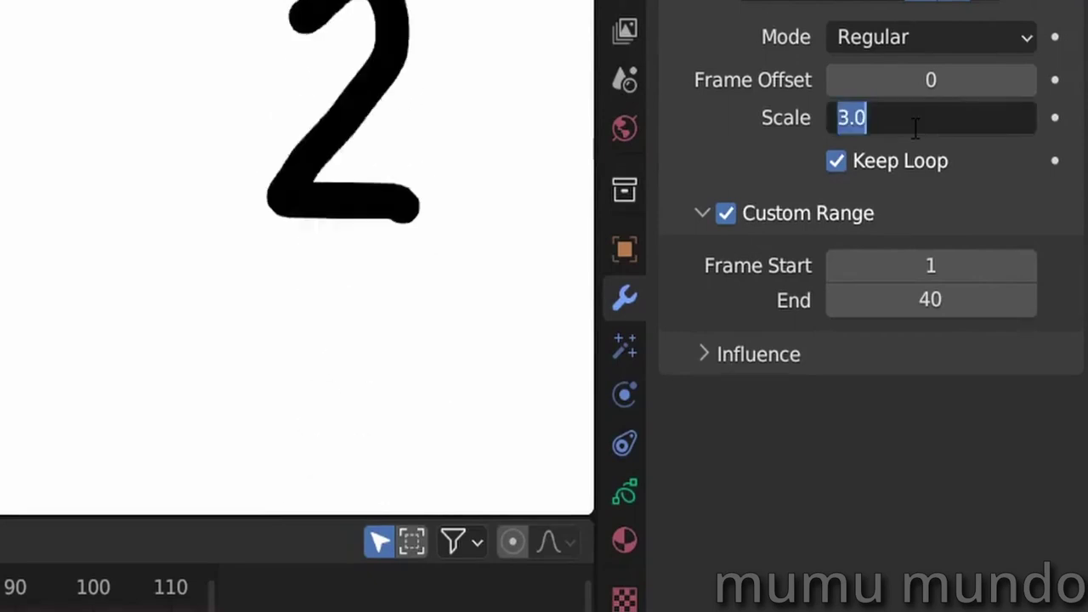
pyautogui.write('.5')
pyautogui.press('Return')
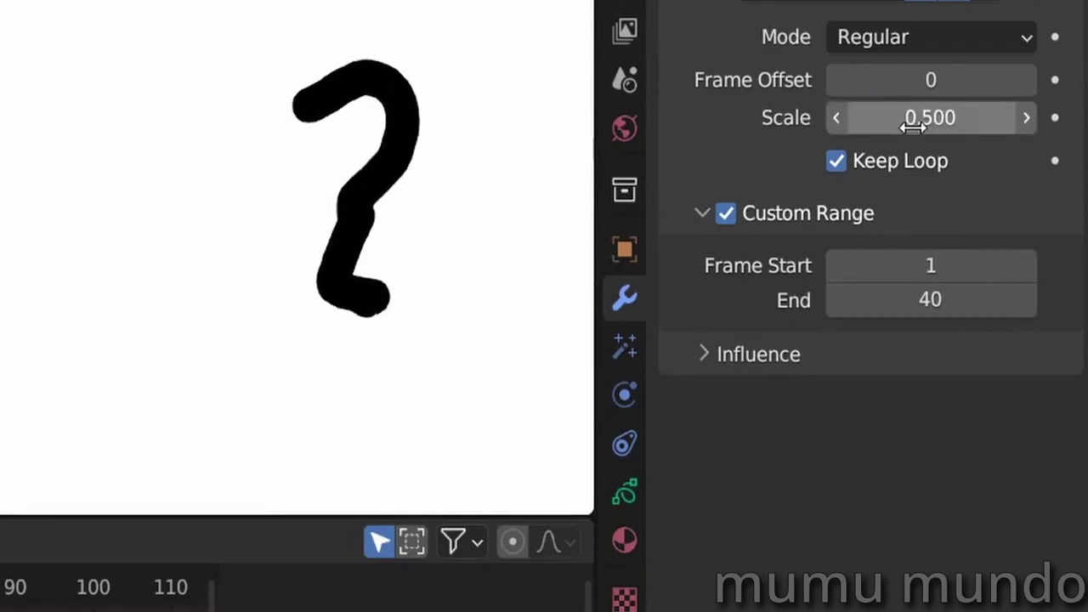
# Set the mode to Ping Pong, adjusting looping and toggling the custom frame range.
pyautogui.write('20')
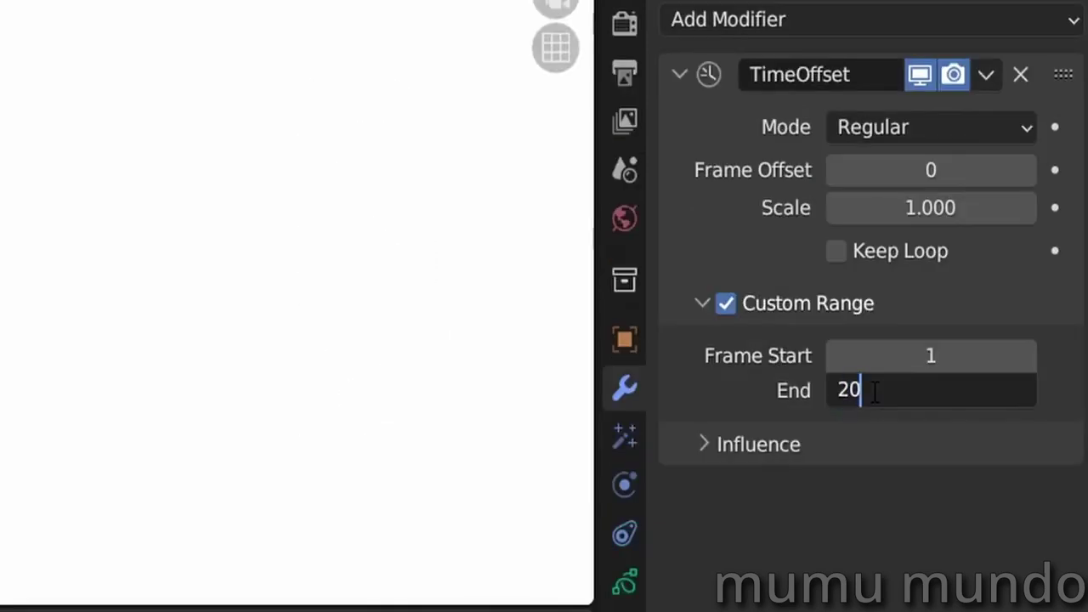
pyautogui.click(838, 251)
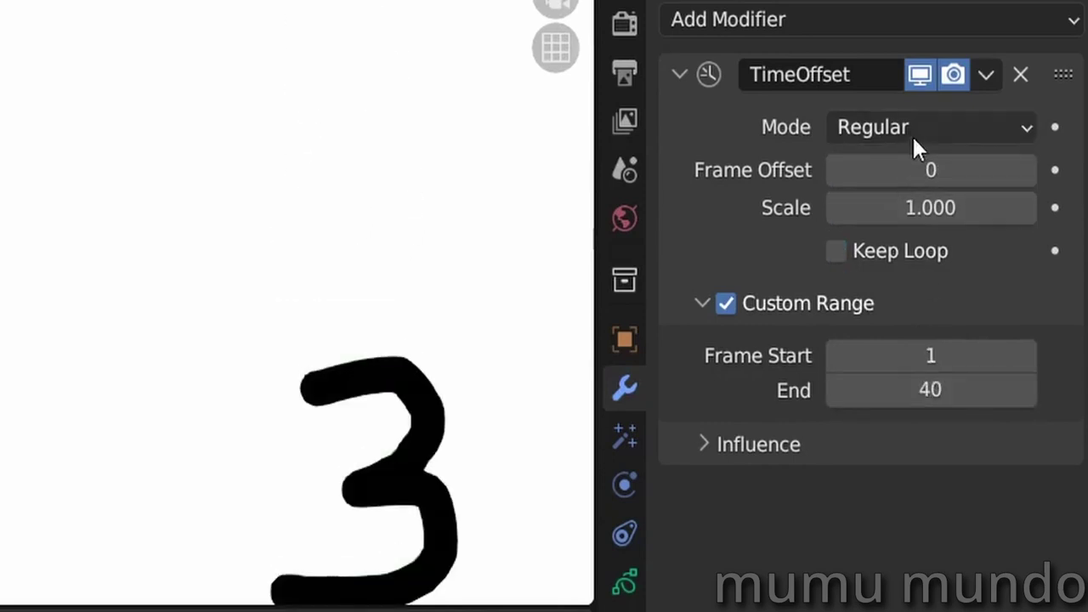
pyautogui.click(914, 129)
pyautogui.click(889, 280)
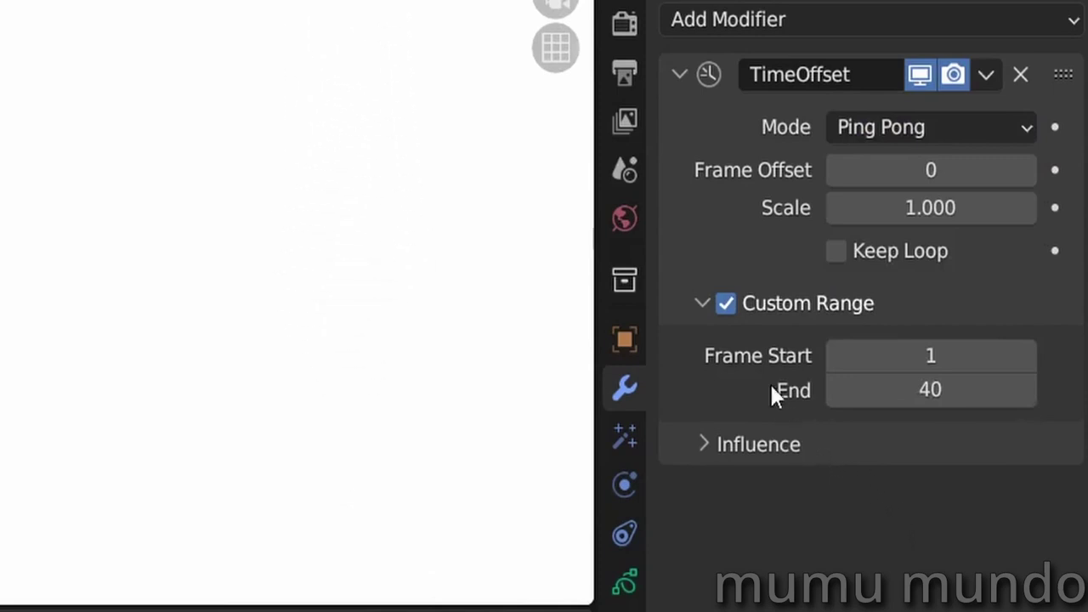
pyautogui.click(730, 304)
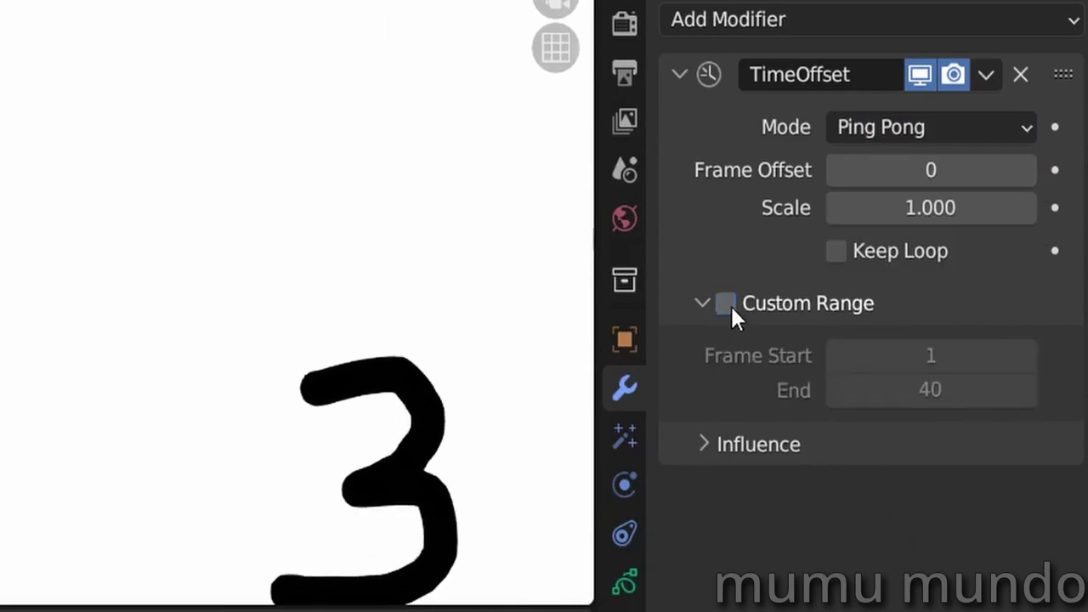
pyautogui.click(730, 305)
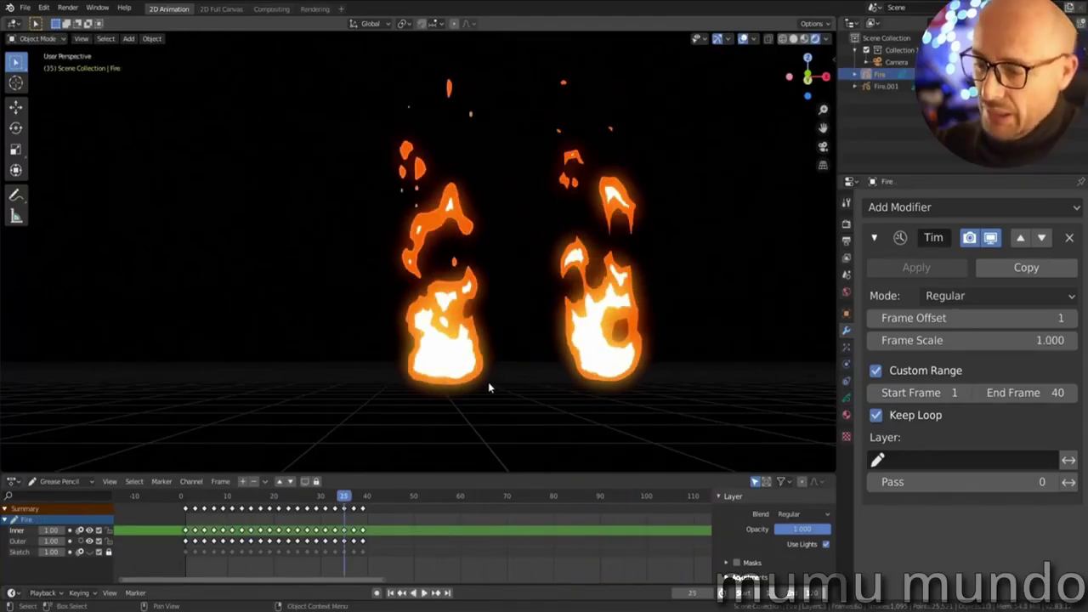
# Duplicate the Fire, rotate it and place Fire.002 overlapping the left fire.
pyautogui.hotkey('shift', 'd')
pyautogui.press('r')
pyautogui.press('r')
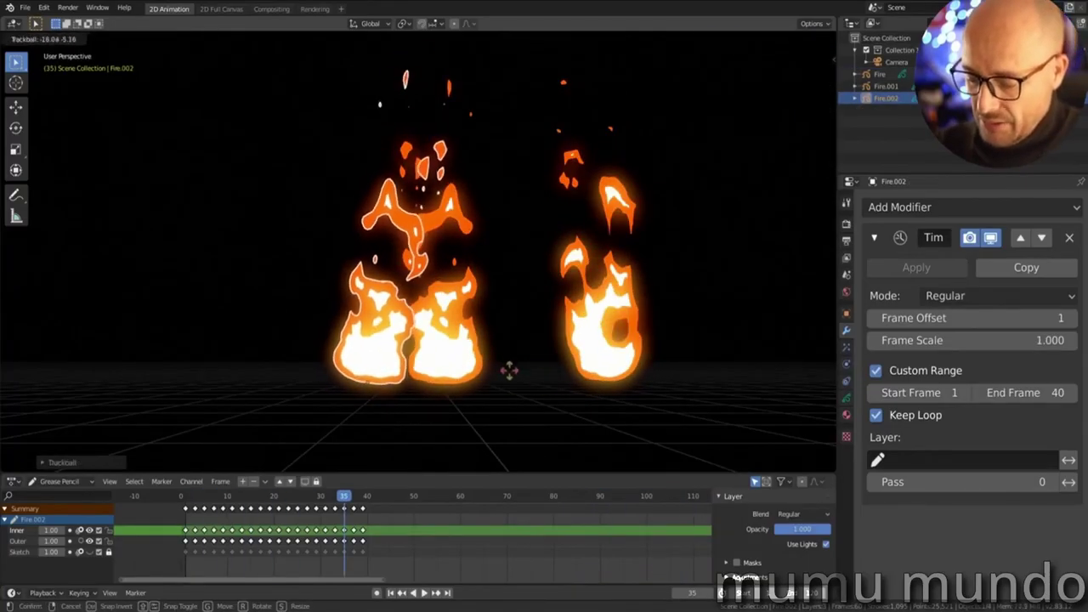
pyautogui.click(535, 387)
pyautogui.press('g')
pyautogui.click(572, 427)
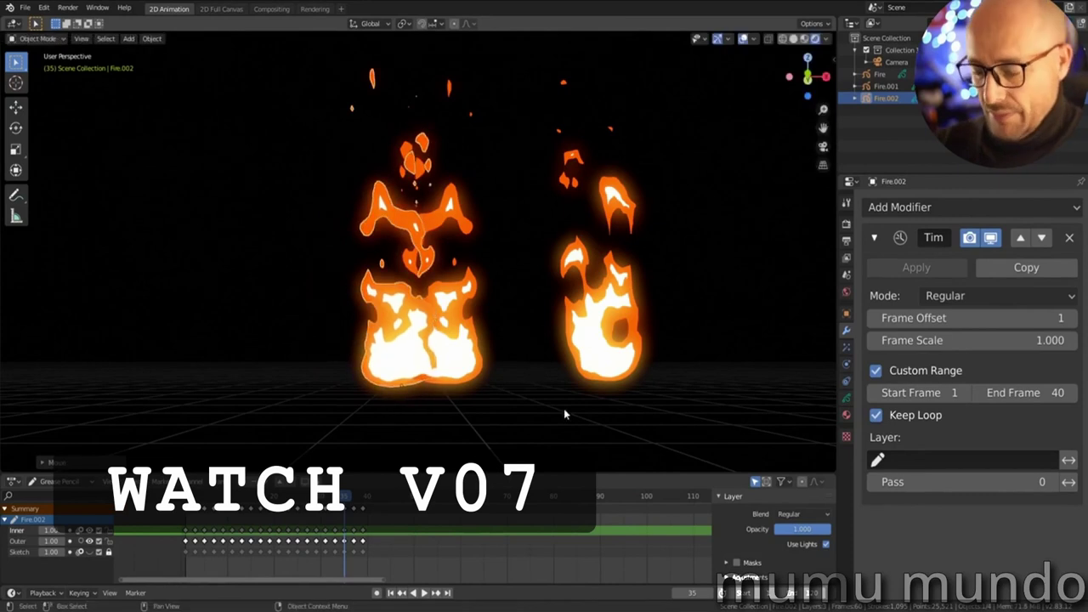
# Give Fire.002 Frame Offset 11 and Frame Scale 1.300, preview playback, and duplicate it again.
pyautogui.moveTo(969, 317); pyautogui.dragTo(1020, 317)
pyautogui.moveTo(969, 340); pyautogui.dragTo(994, 340)
pyautogui.press('space')
pyautogui.press('space')
pyautogui.hotkey('shift', 'd')
pyautogui.click(558, 382)
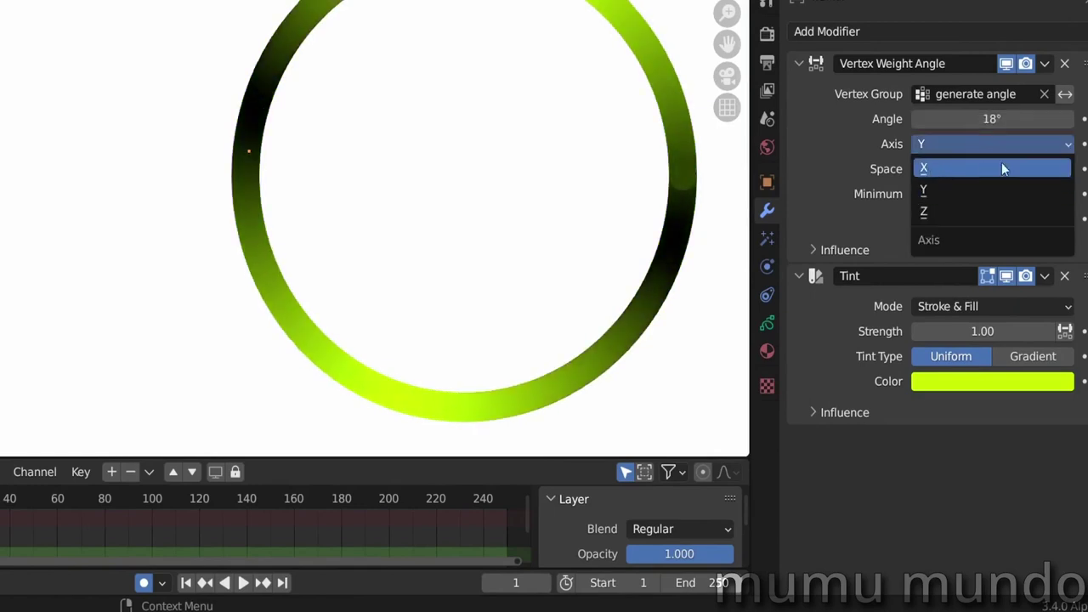
# Add Vertex Weight Angle and Tint modifiers to the ring.
pyautogui.click(1020, 179)
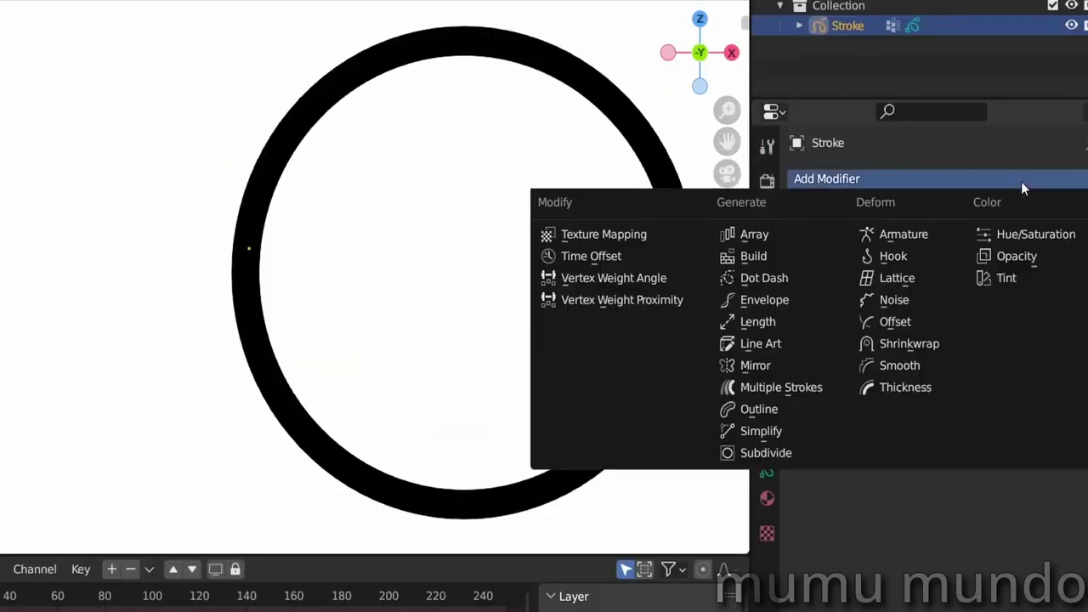
pyautogui.click(619, 277)
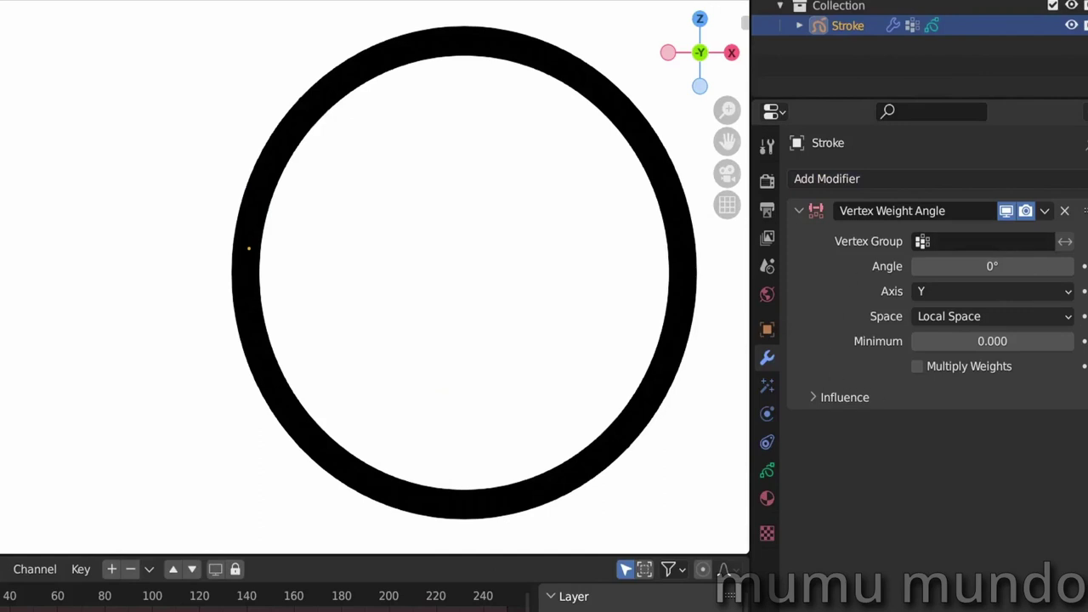
pyautogui.click(980, 178)
pyautogui.click(994, 279)
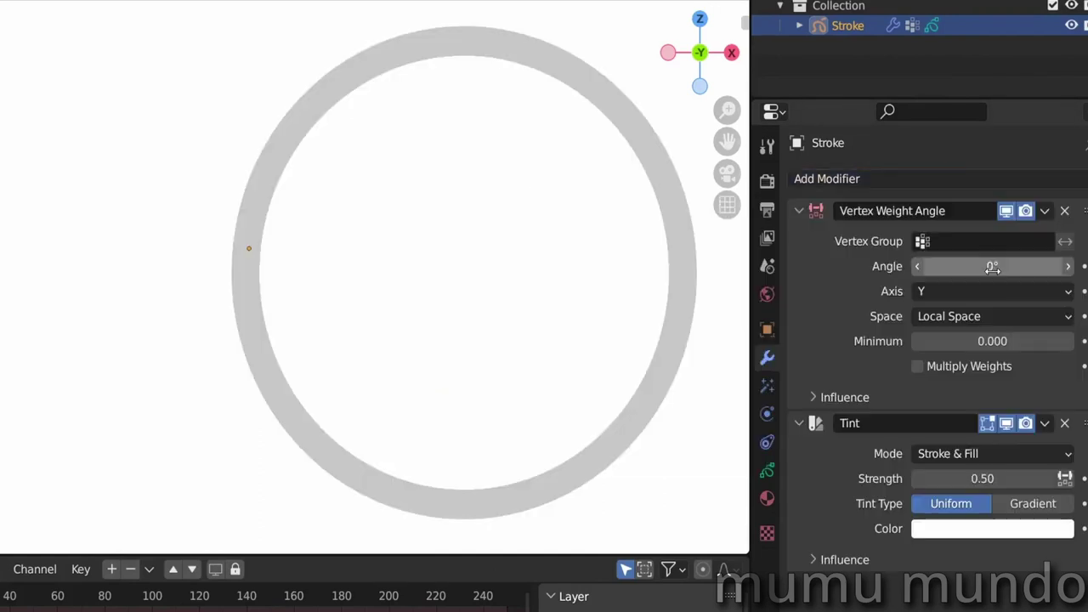
# Tint the ring yellow-green at strength 1.00 and set the angle group to generate angle.
pyautogui.click(974, 530)
pyautogui.click(962, 344)
pyautogui.moveTo(962, 344); pyautogui.dragTo(908, 358)
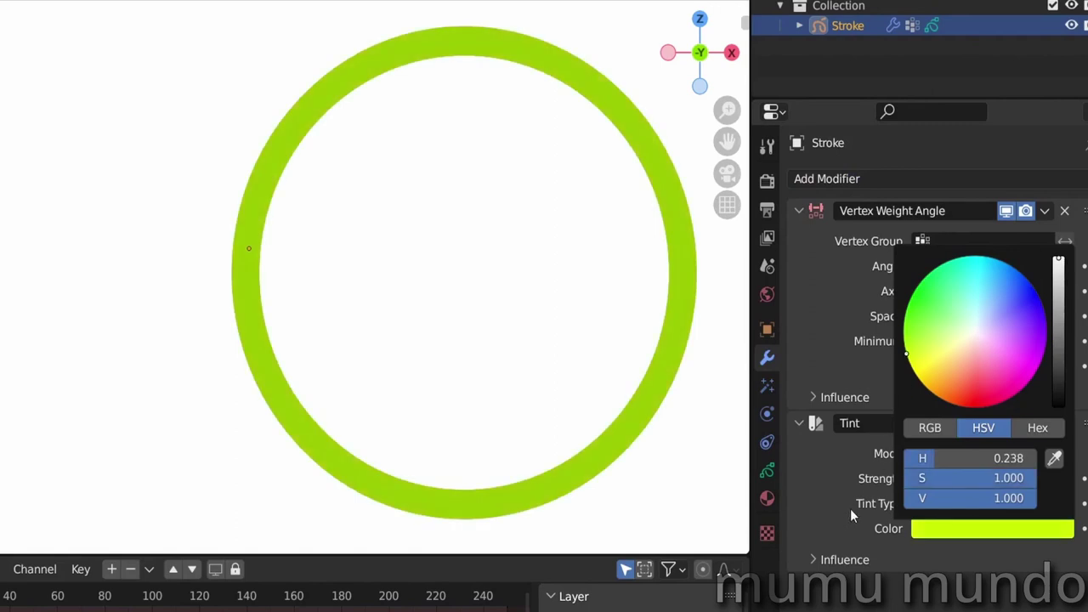
pyautogui.click(967, 479)
pyautogui.write('1')
pyautogui.press('Return')
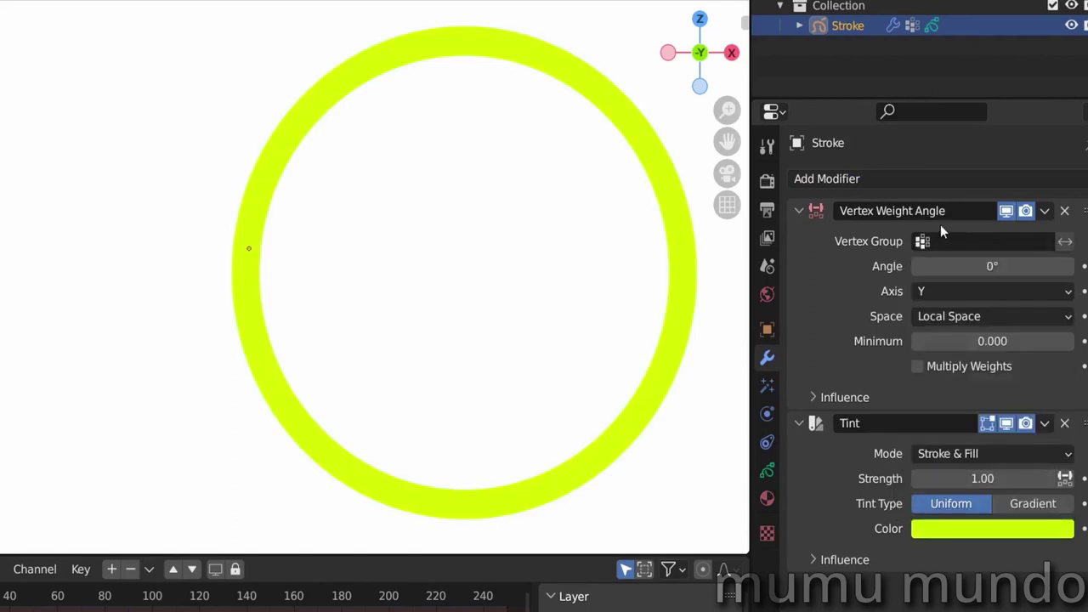
pyautogui.click(1030, 250)
pyautogui.click(935, 272)
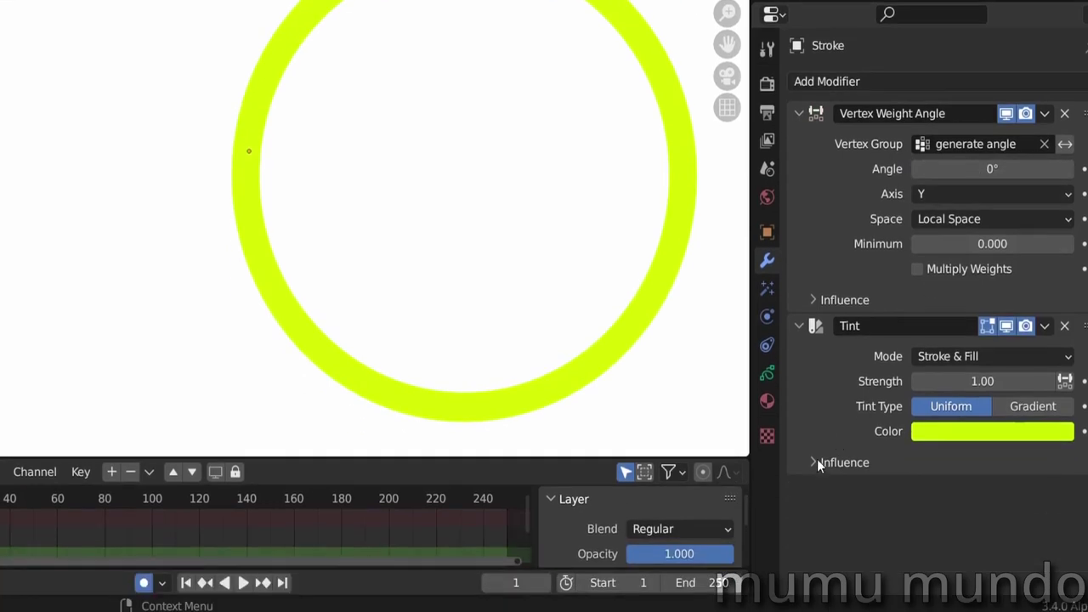
# Limit the Tint's influence to the generate angle group, comparing inverted and normal.
pyautogui.click(817, 542)
pyautogui.scroll(-1, 835, 510)
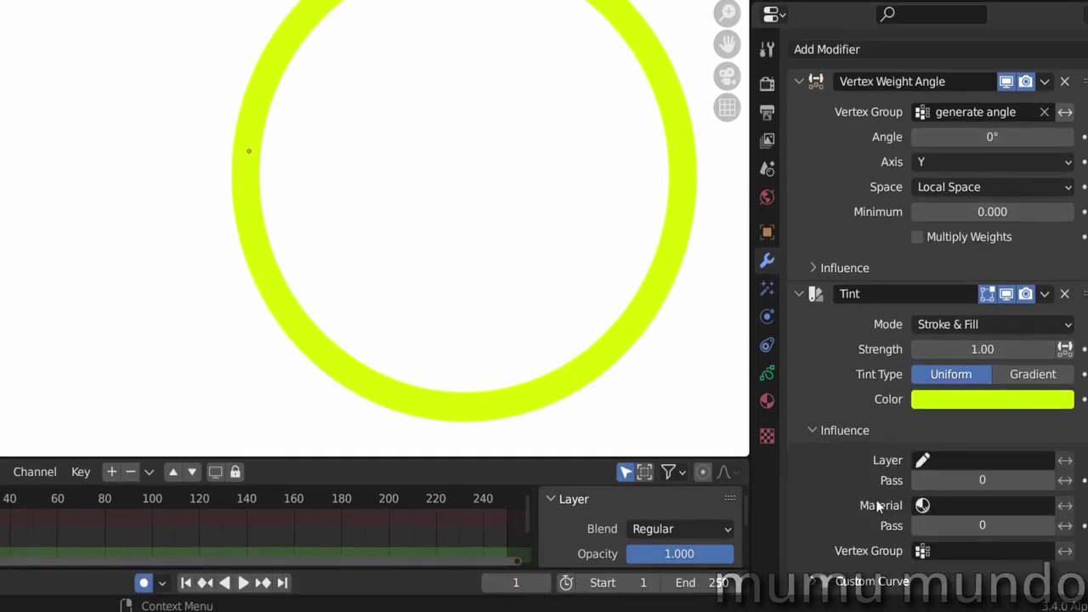
pyautogui.click(988, 551)
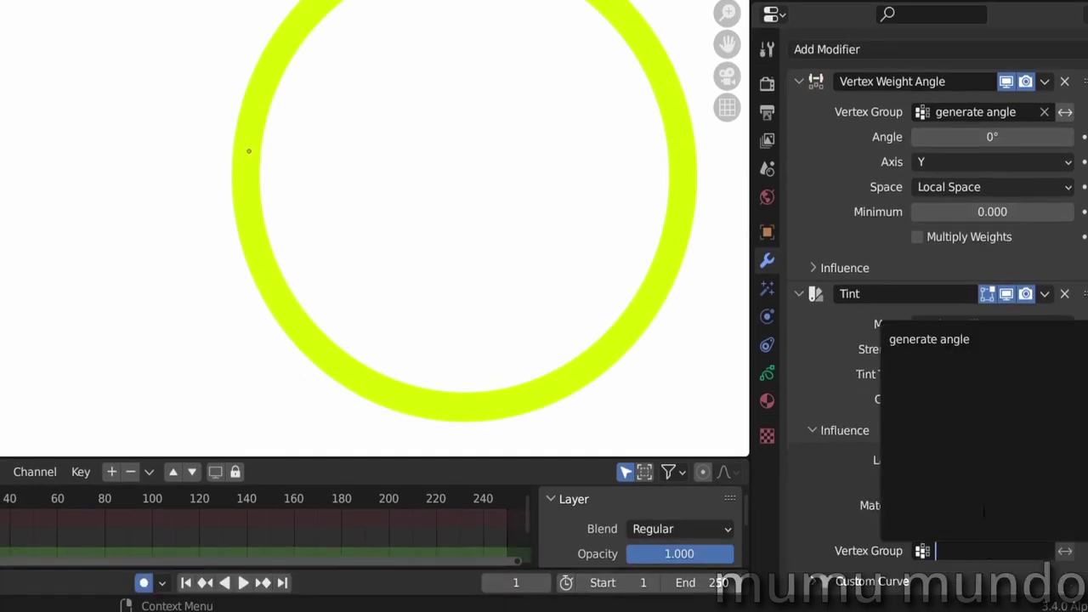
pyautogui.click(965, 339)
pyautogui.click(1064, 94)
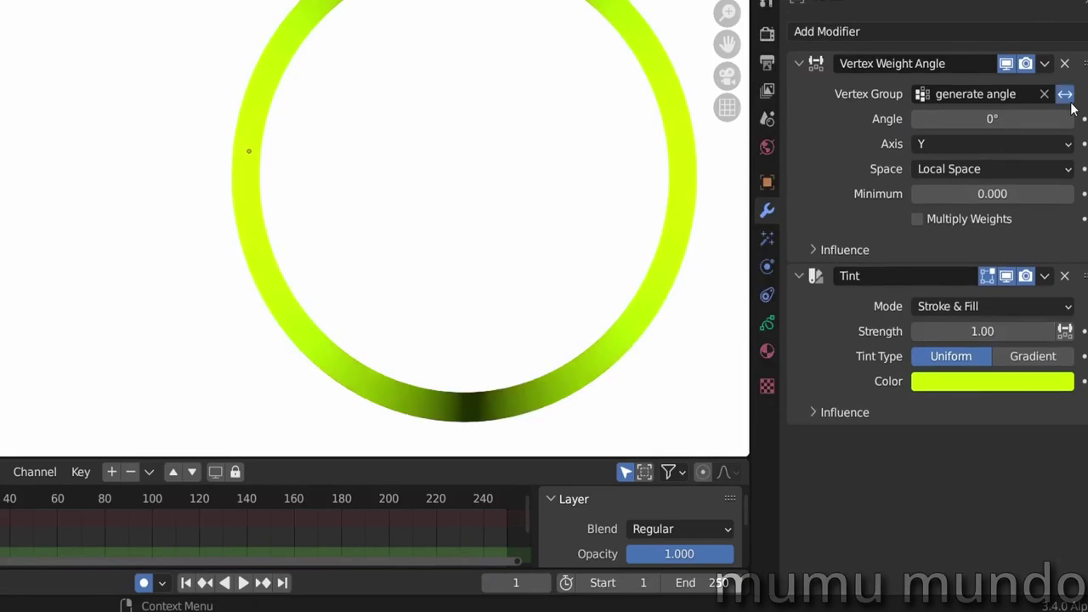
pyautogui.click(1064, 95)
pyautogui.click(1064, 94)
pyautogui.click(1064, 94)
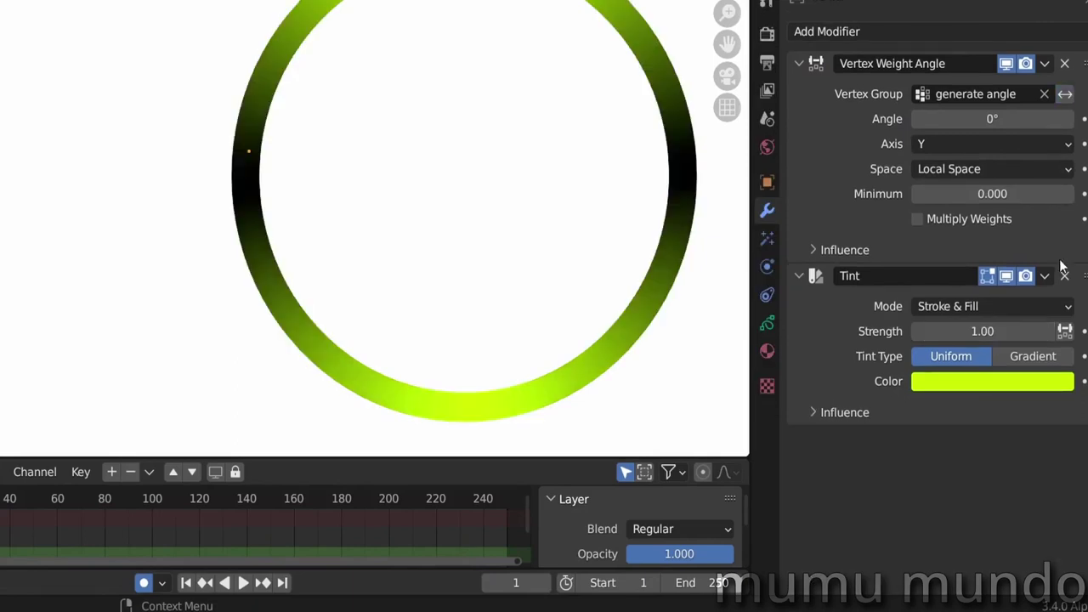
# Compare the ring with tint and angle-group inversion toggled, leaving angle inversion off.
pyautogui.click(813, 413)
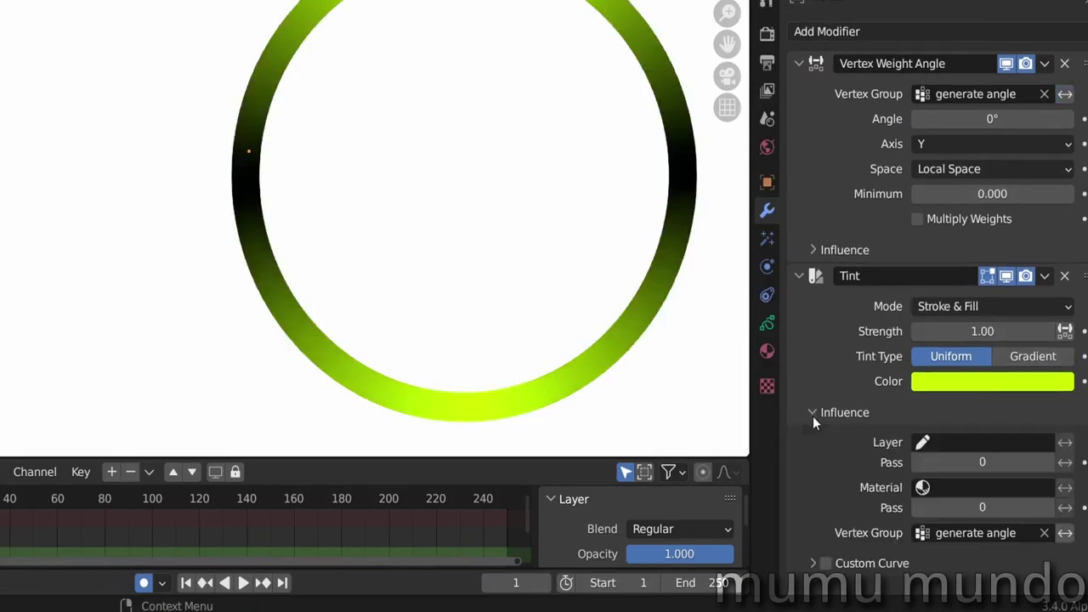
pyautogui.click(1063, 533)
pyautogui.click(1064, 532)
pyautogui.click(1064, 533)
pyautogui.click(1064, 94)
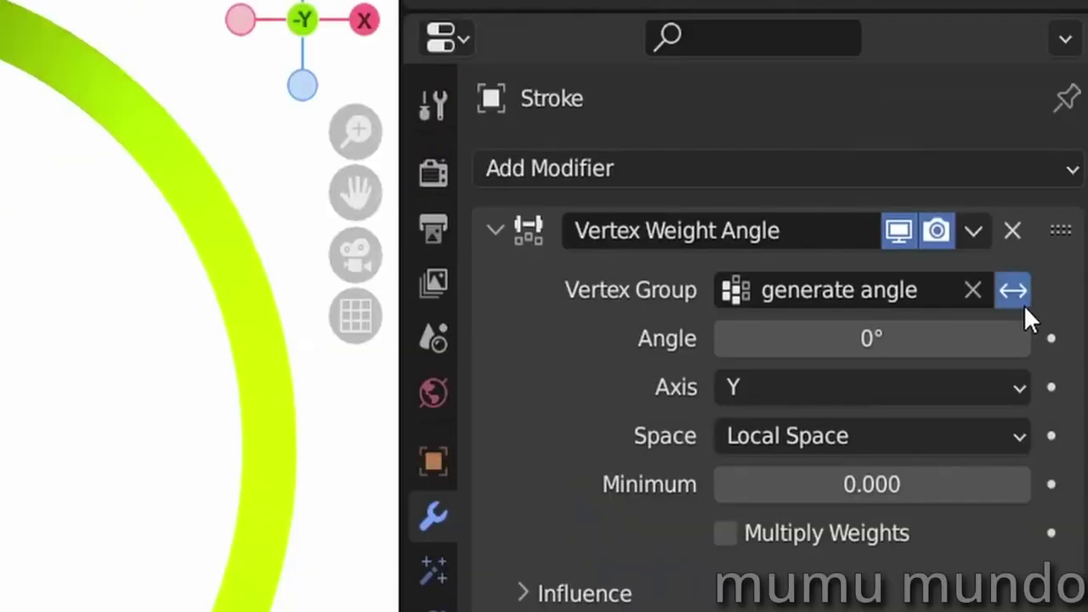
pyautogui.click(1023, 302)
pyautogui.click(1023, 303)
pyautogui.click(1023, 303)
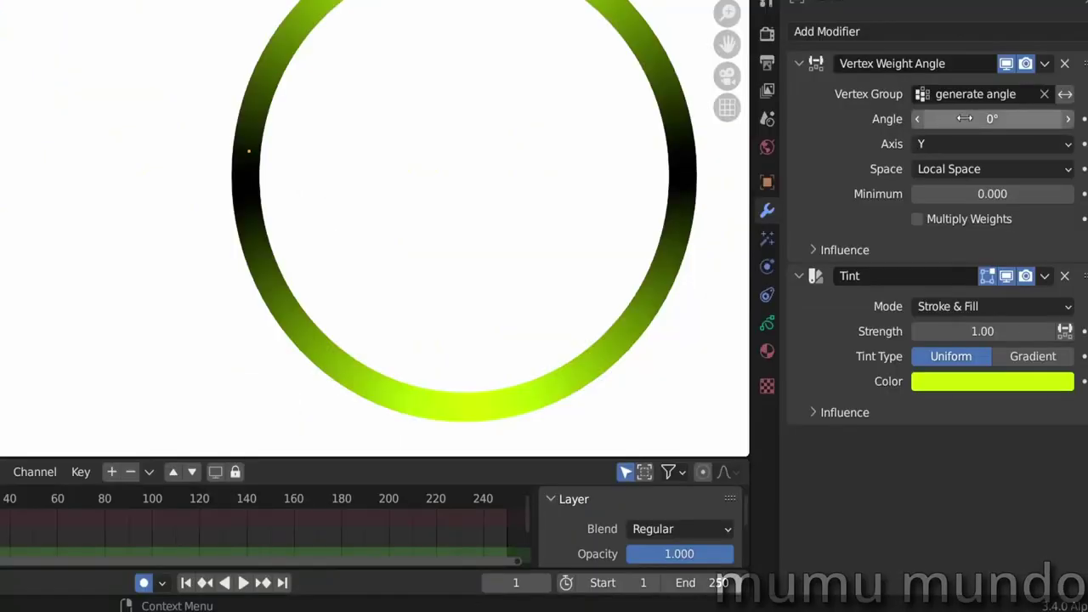
# Set the angle to 13.1° in local space and raise minimum weight to 0.529.
pyautogui.moveTo(963, 118)
pyautogui.mouseDown()
pyautogui.moveTo(1072, 118)
pyautogui.moveTo(979, 118)
pyautogui.mouseUp()
pyautogui.click(969, 149)
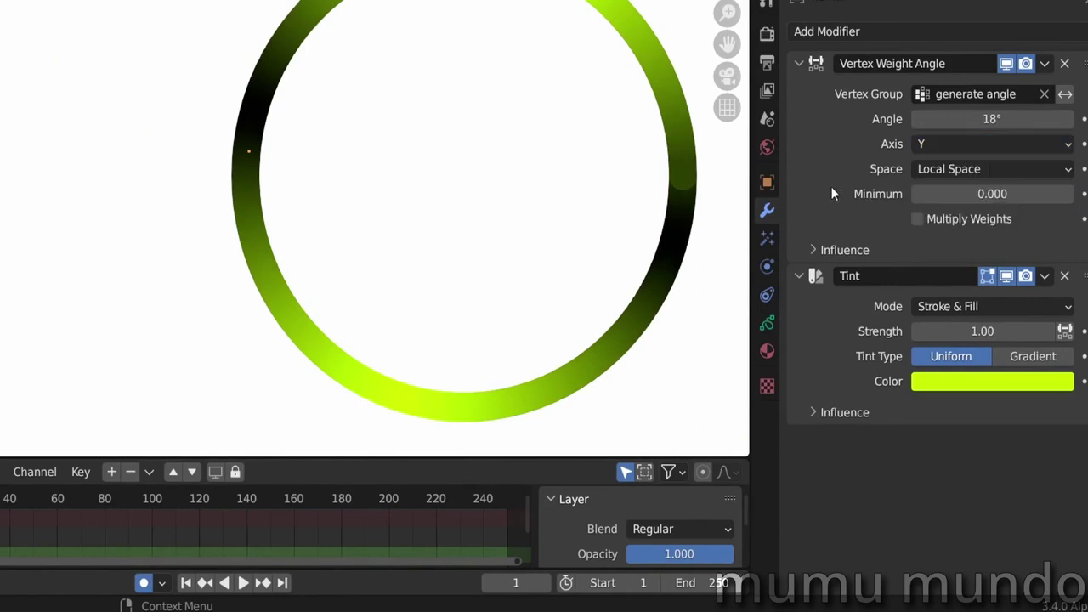
pyautogui.click(963, 169)
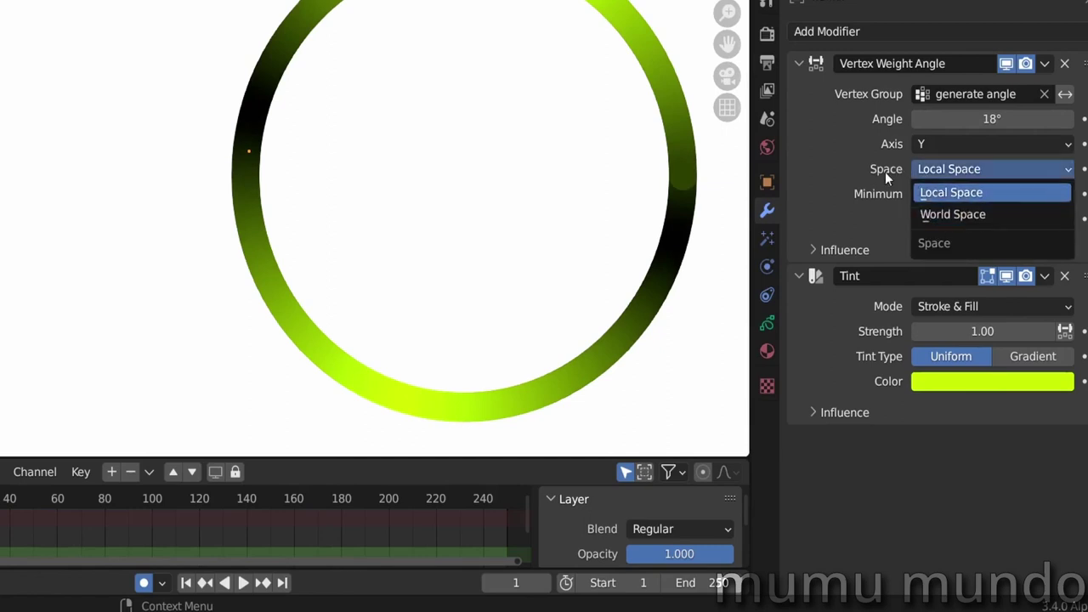
pyautogui.click(945, 192)
pyautogui.moveTo(945, 192)
pyautogui.mouseDown()
pyautogui.moveTo(1028, 193)
pyautogui.moveTo(931, 193)
pyautogui.moveTo(899, 222)
pyautogui.mouseUp()
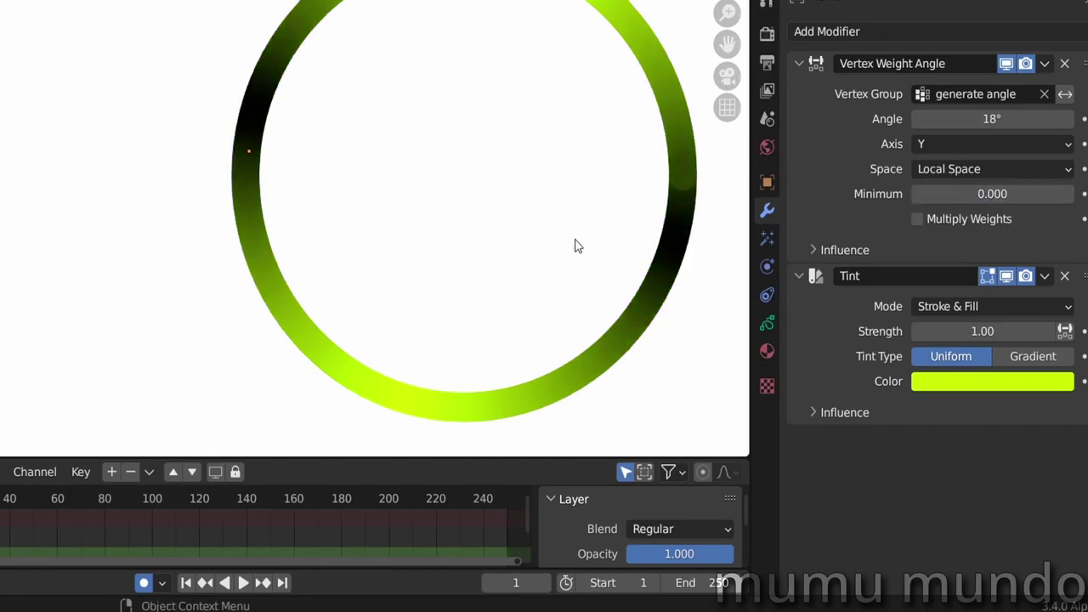
# Check weights in Weight Paint mode with Tint hidden, then enable Multiply Weights.
pyautogui.hotkey('ctrl', 'Tab')
pyautogui.click(489, 174)
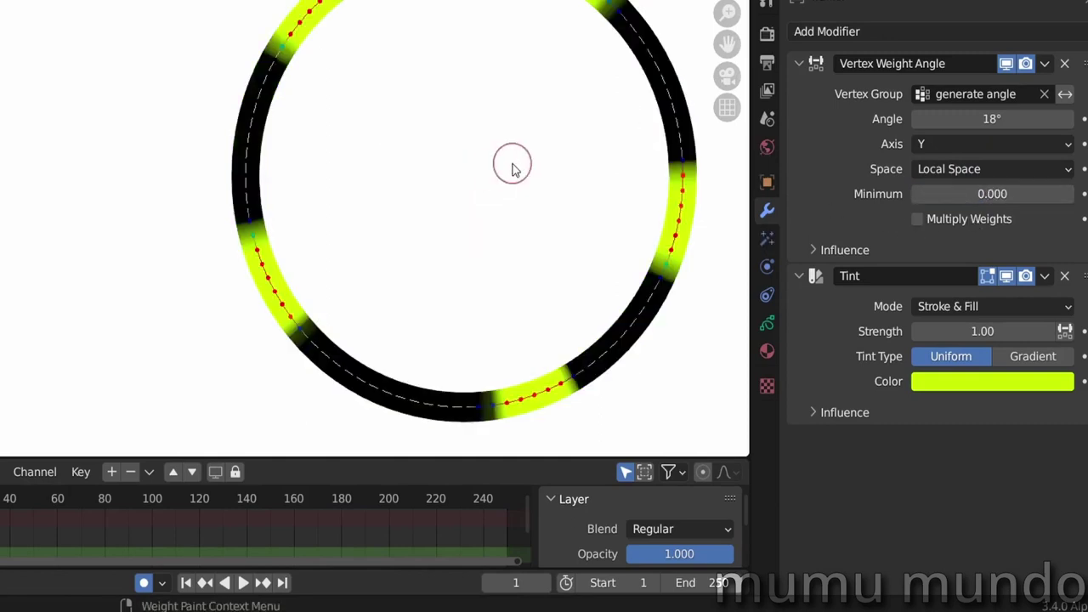
pyautogui.click(1006, 277)
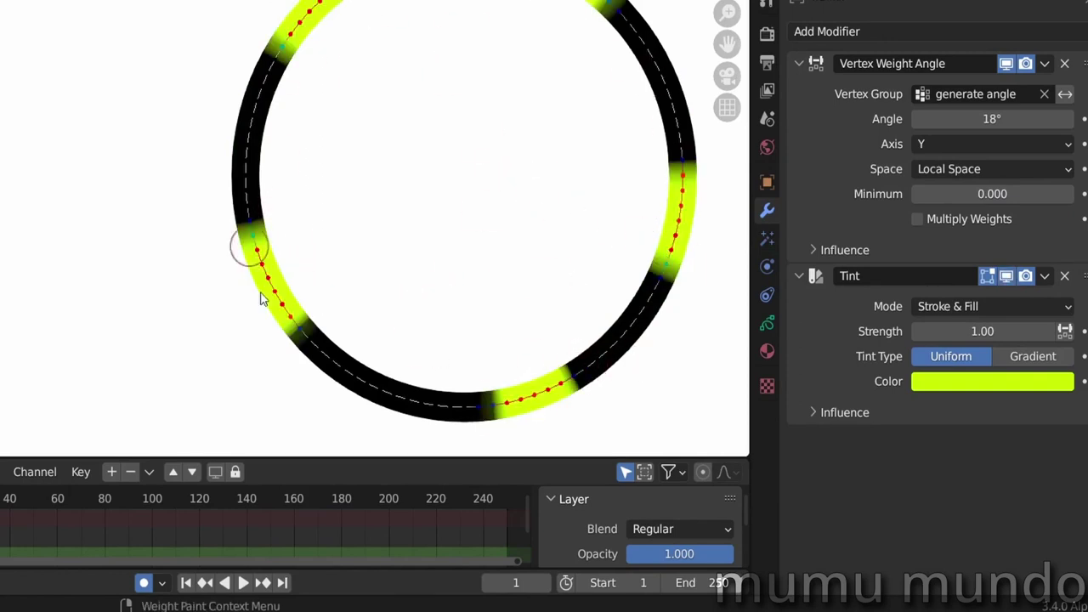
pyautogui.click(917, 220)
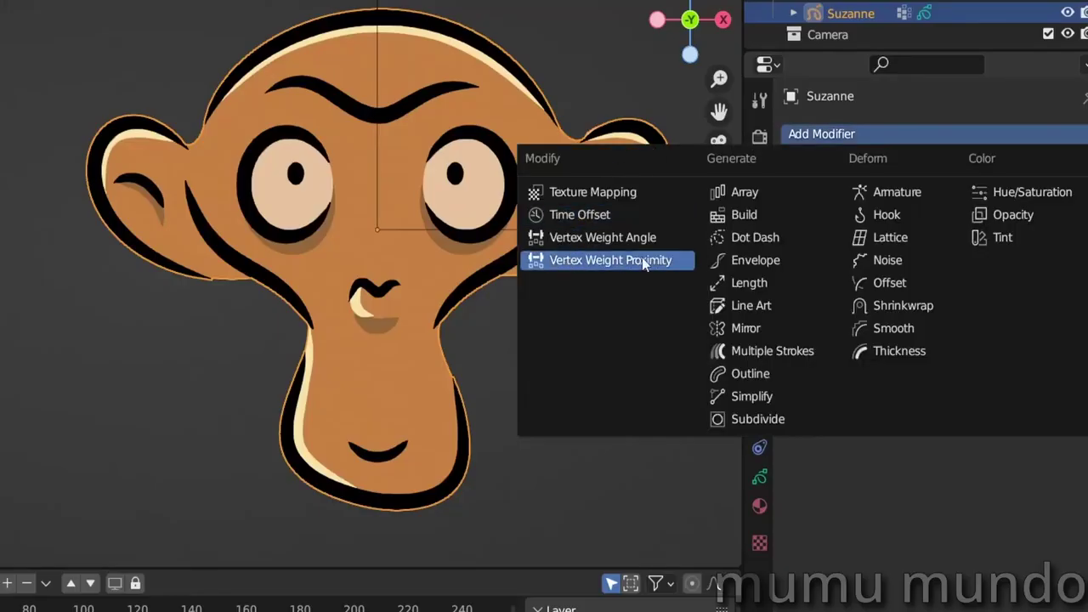
# Add a Vertex Weight Proximity modifier to Suzanne.
pyautogui.click(628, 263)
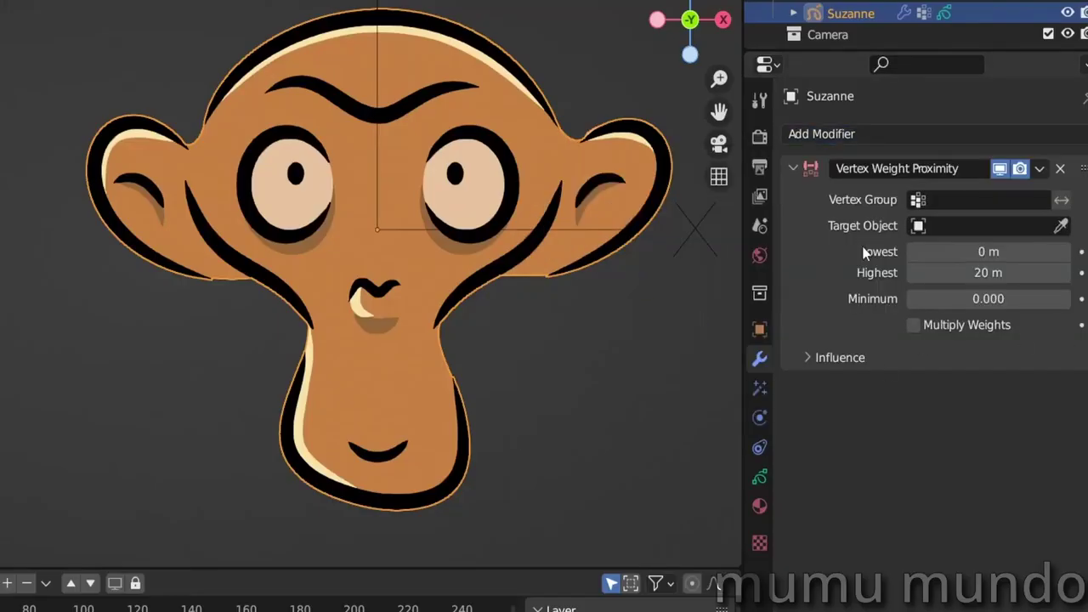
pyautogui.click(417, 231)
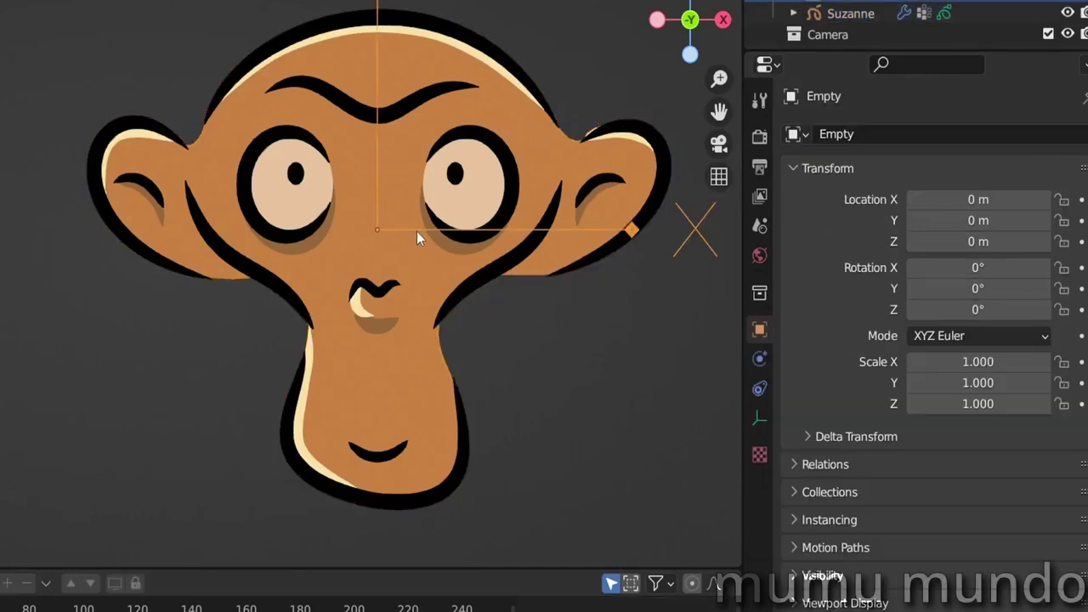
pyautogui.press('g')
pyautogui.press('Escape')
pyautogui.click(445, 266)
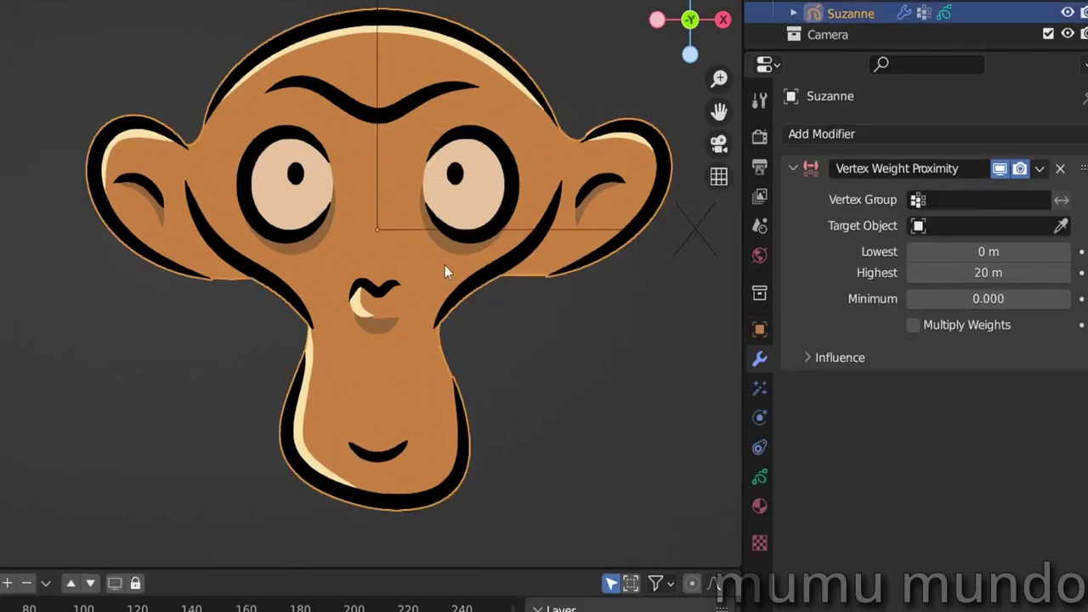
# Add a Thickness modifier with a Thickness Factor of 3.
pyautogui.click(936, 132)
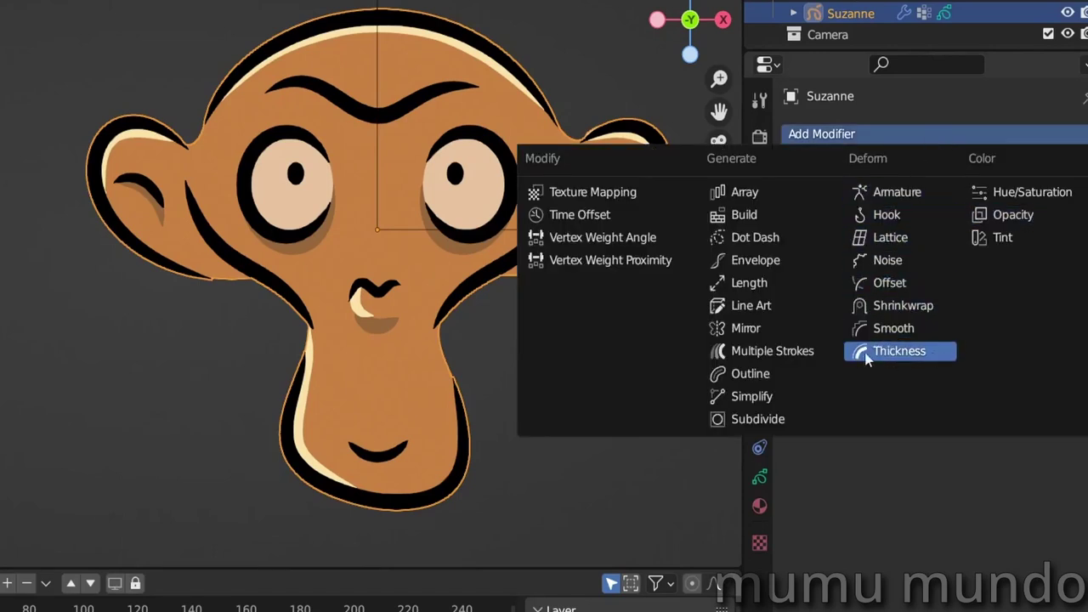
pyautogui.click(902, 355)
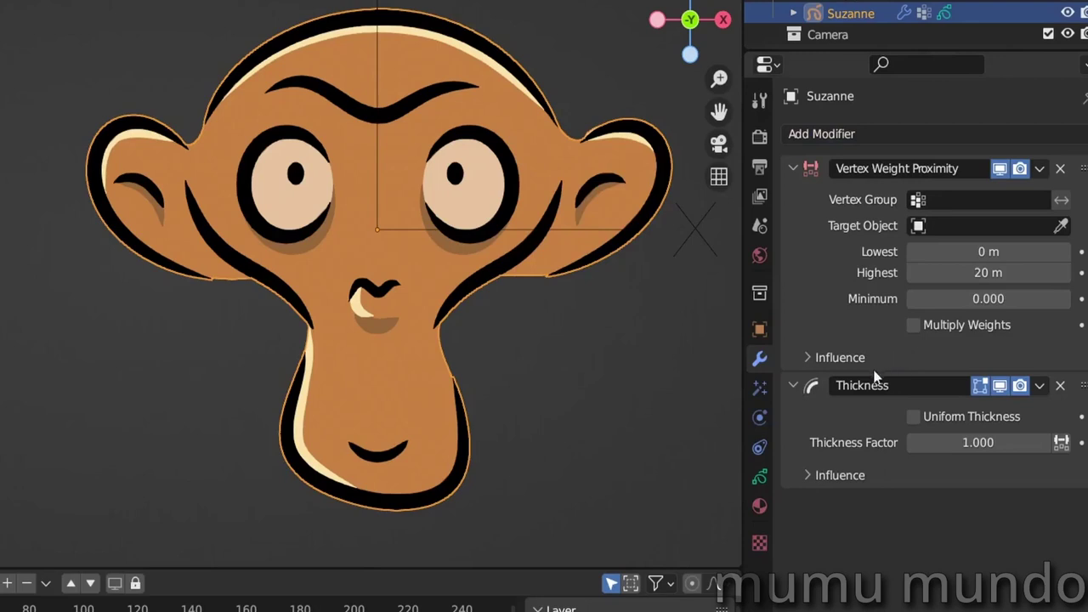
pyautogui.moveTo(945, 441); pyautogui.dragTo(954, 441)
pyautogui.click(953, 442)
pyautogui.press('Return')
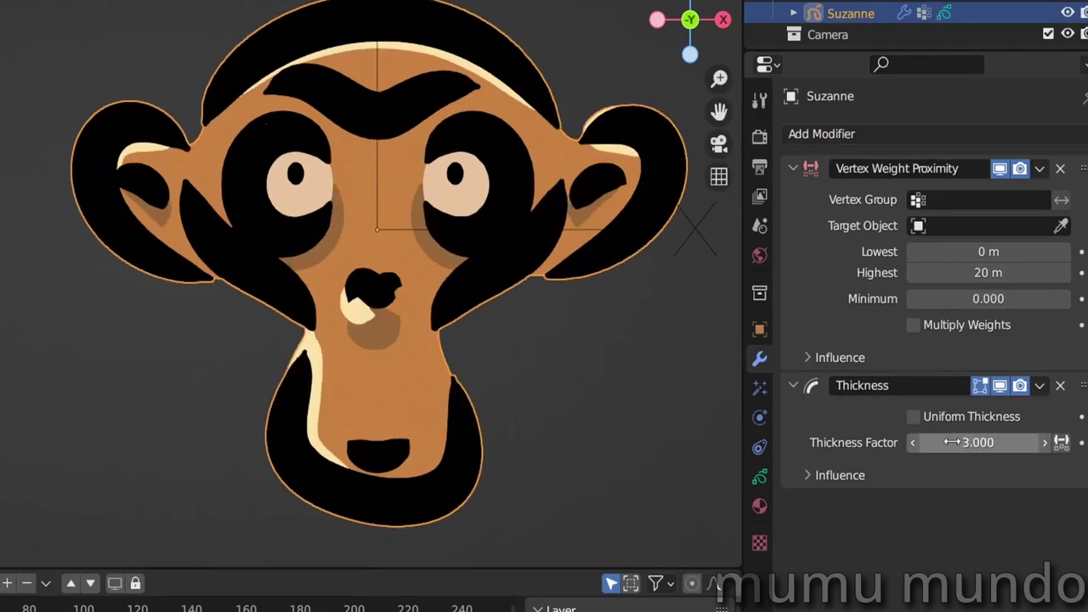
# Use the generate prox group for proximity and for the Thickness influence.
pyautogui.click(979, 204)
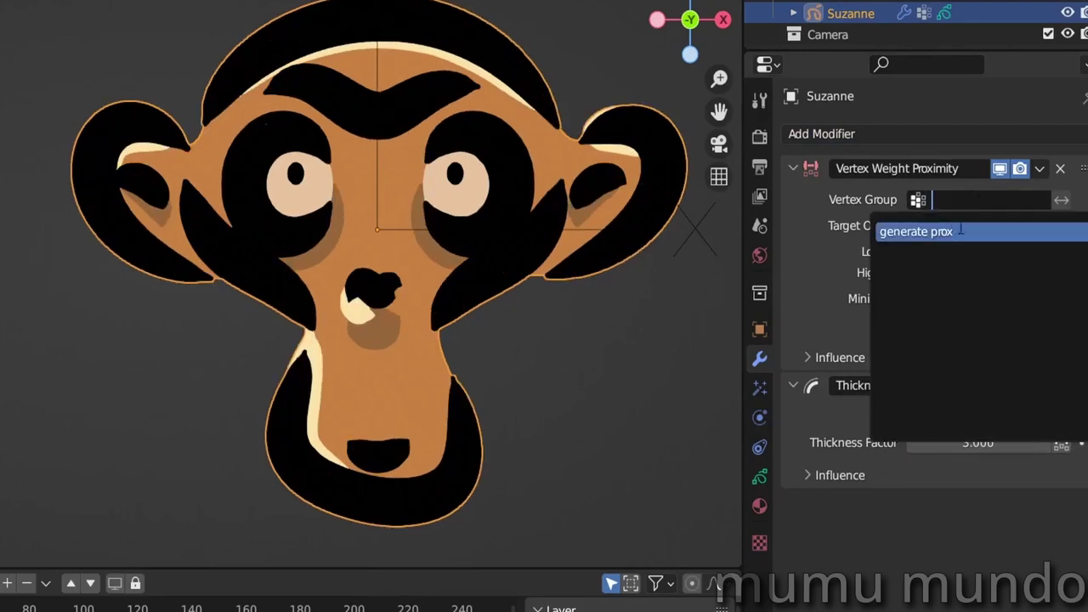
pyautogui.click(929, 232)
pyautogui.click(808, 475)
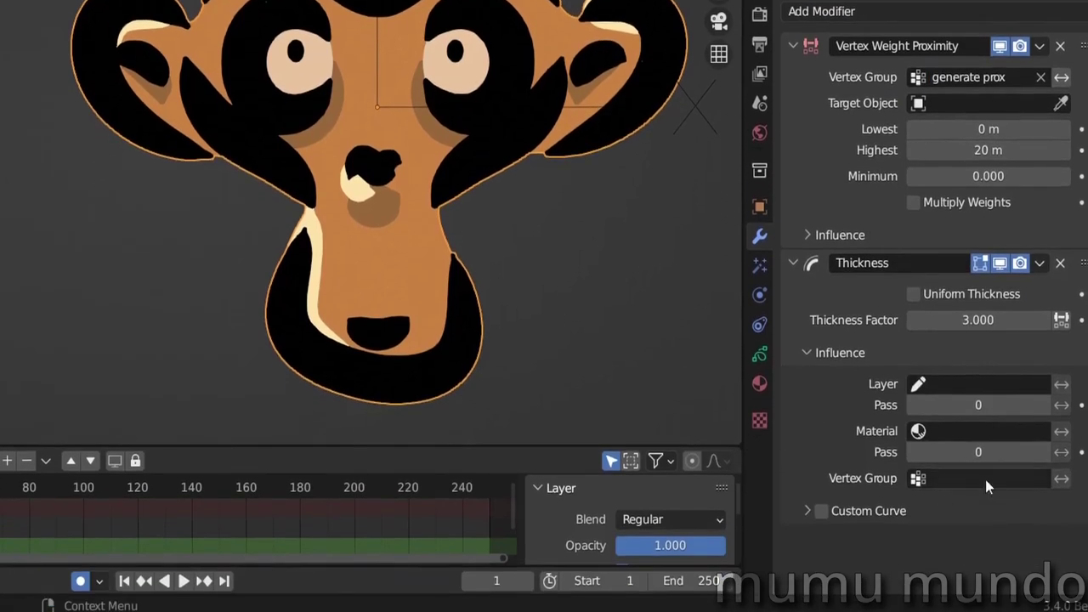
pyautogui.click(986, 483)
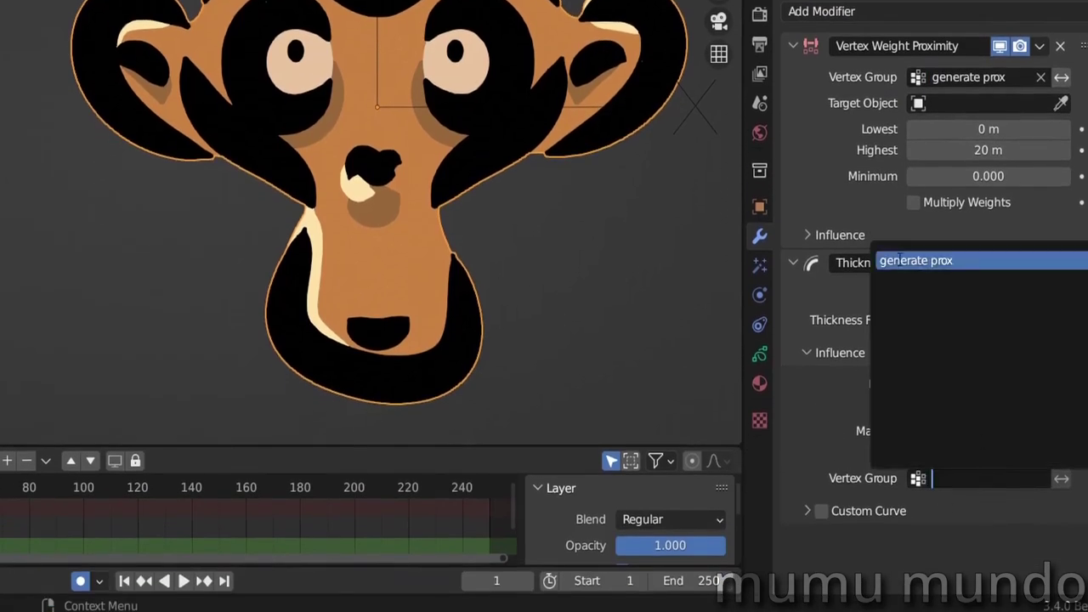
pyautogui.click(953, 262)
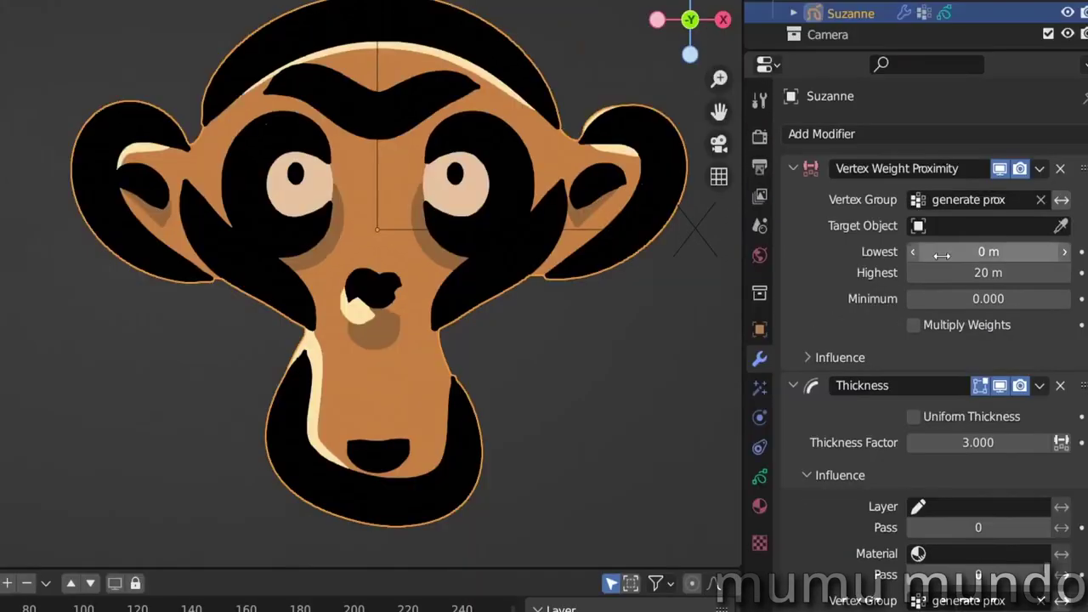
# Target the Empty for proximity with a Highest distance of 0.5 m.
pyautogui.click(990, 103)
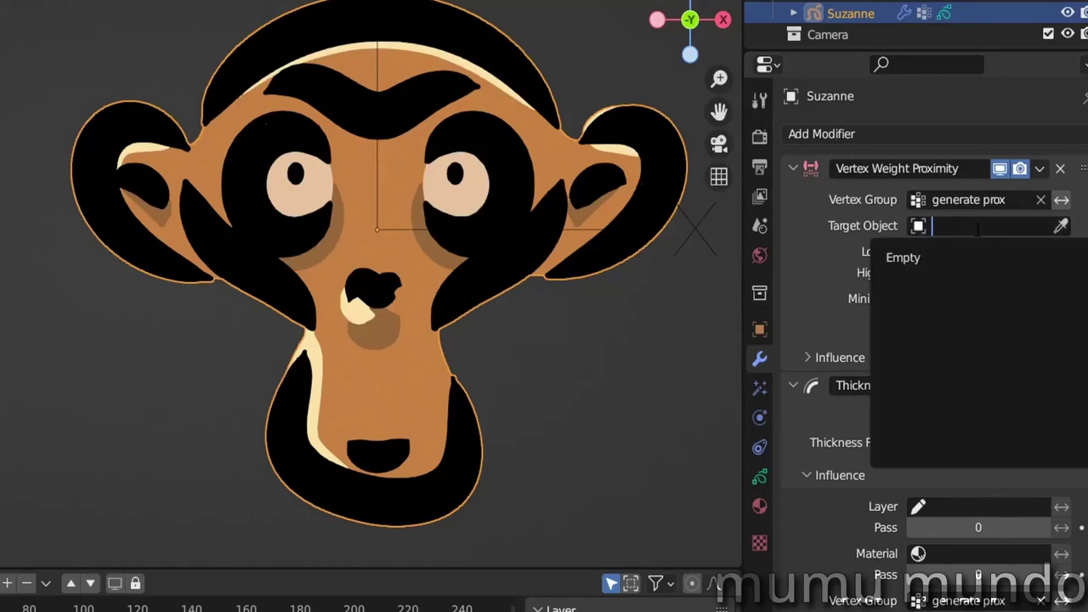
pyautogui.click(913, 258)
pyautogui.moveTo(978, 250)
pyautogui.mouseDown()
pyautogui.moveTo(996, 250)
pyautogui.moveTo(978, 250)
pyautogui.mouseUp()
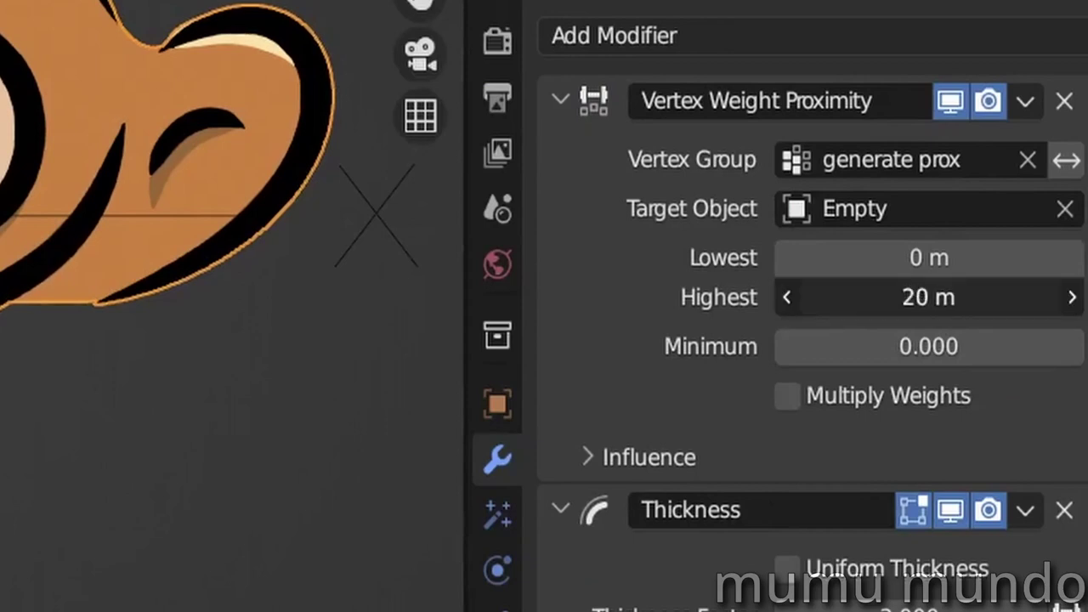
pyautogui.click(967, 298)
pyautogui.write('.5')
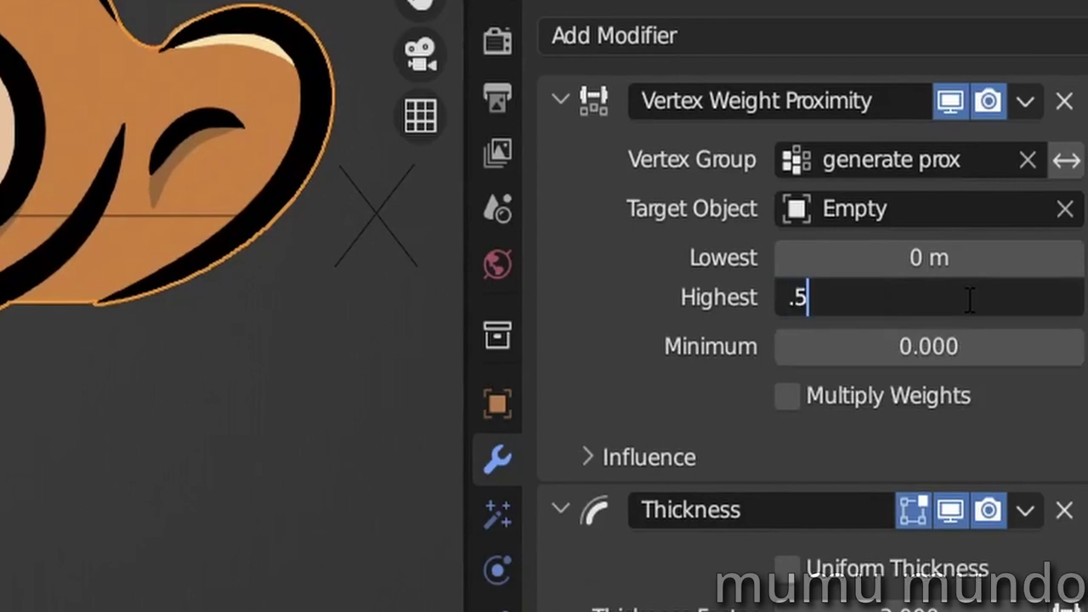
pyautogui.press('Return')
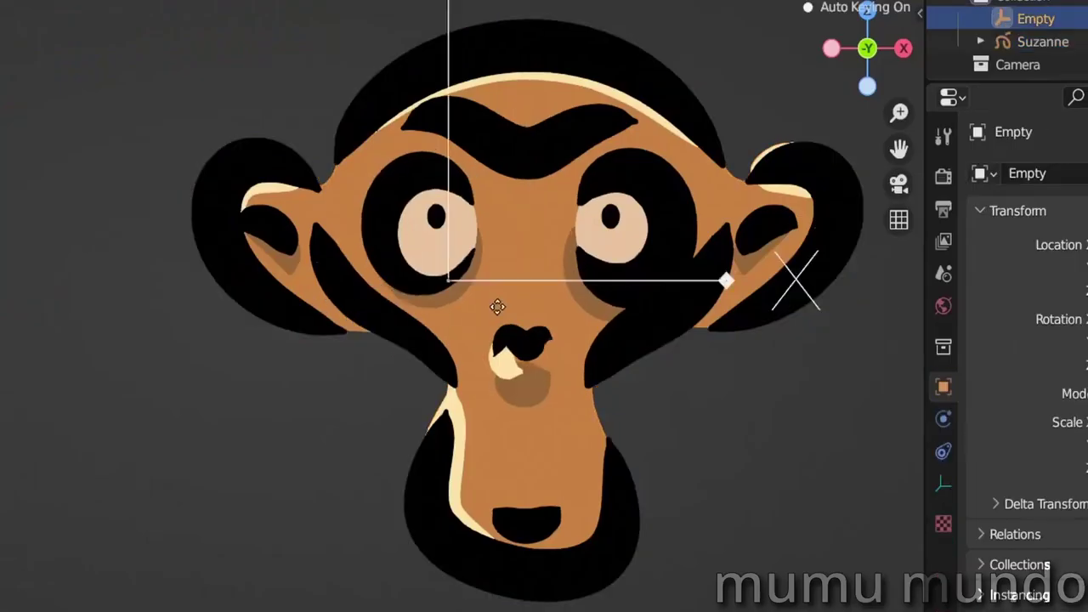
# Move the Empty, set Lowest to 0.099 m and minimum weight to 0.813.
pyautogui.moveTo(497, 303); pyautogui.dragTo(479, 106)
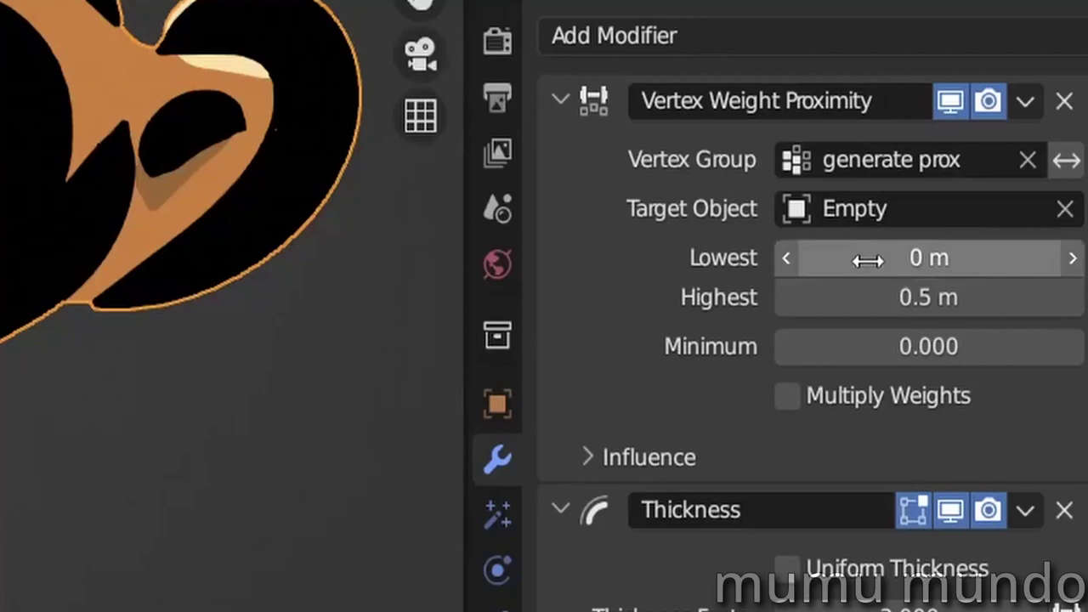
pyautogui.moveTo(869, 255); pyautogui.dragTo(901, 255)
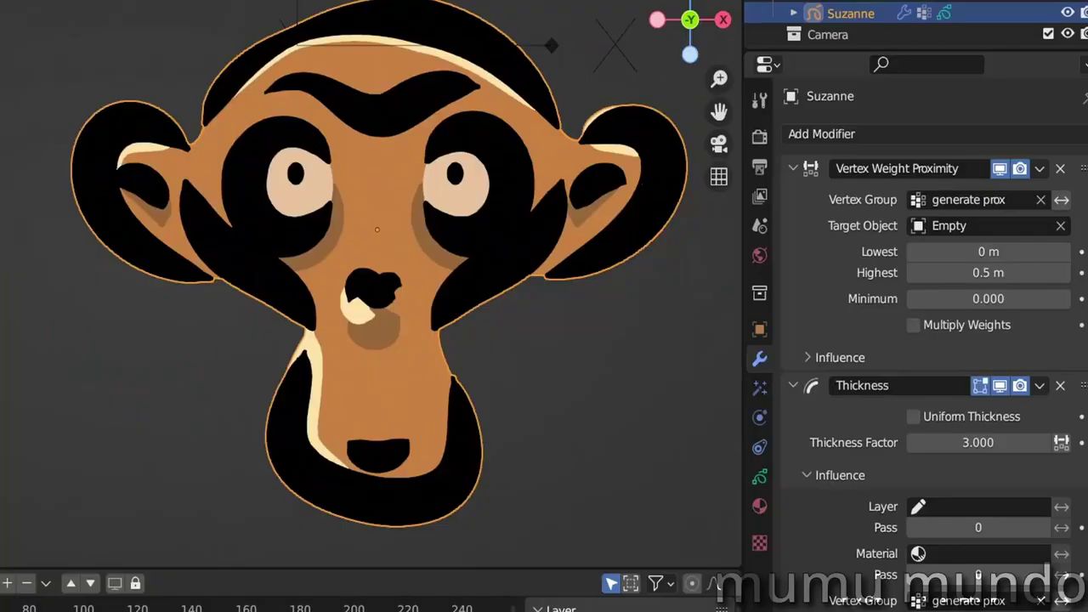
pyautogui.click(1062, 199)
pyautogui.click(1061, 199)
pyautogui.click(1062, 600)
pyautogui.click(1062, 600)
pyautogui.moveTo(960, 298)
pyautogui.mouseDown()
pyautogui.moveTo(1069, 298)
pyautogui.moveTo(906, 299)
pyautogui.moveTo(1022, 298)
pyautogui.moveTo(1005, 298)
pyautogui.mouseUp()
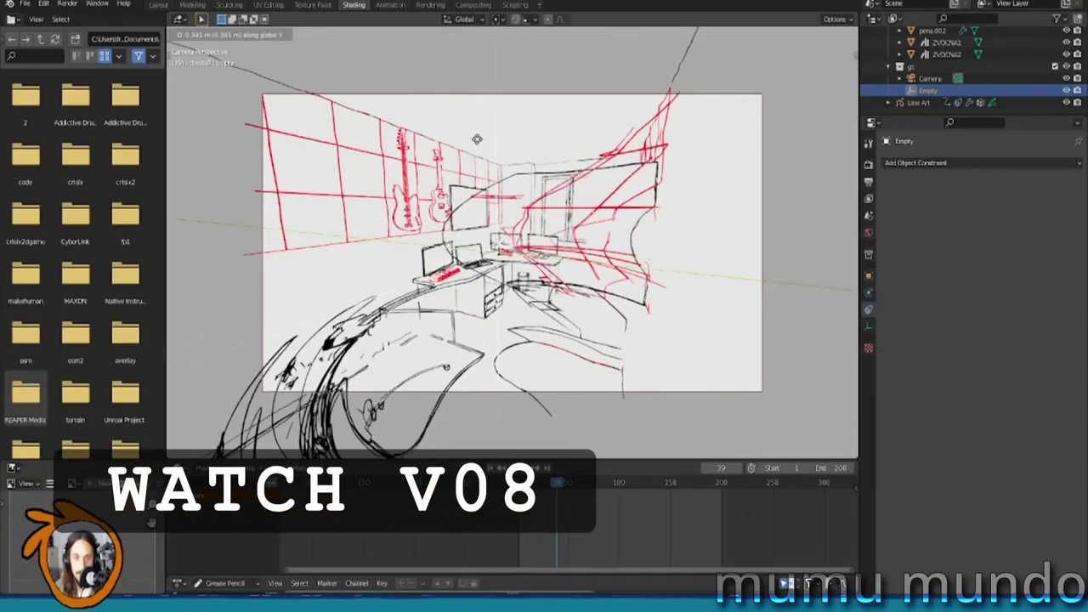
# Move the Empty along global Y to warp the room sketch.
pyautogui.click(450, 139)
pyautogui.press('g')
pyautogui.press('y')
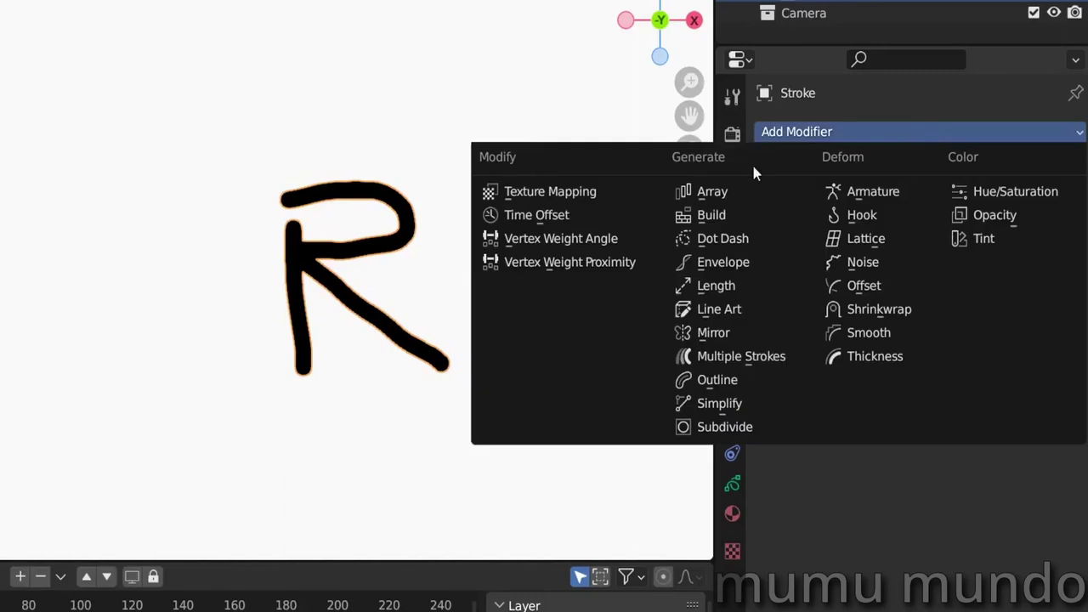
# Add an Array modifier to the R stroke with a count of 2.
pyautogui.click(712, 191)
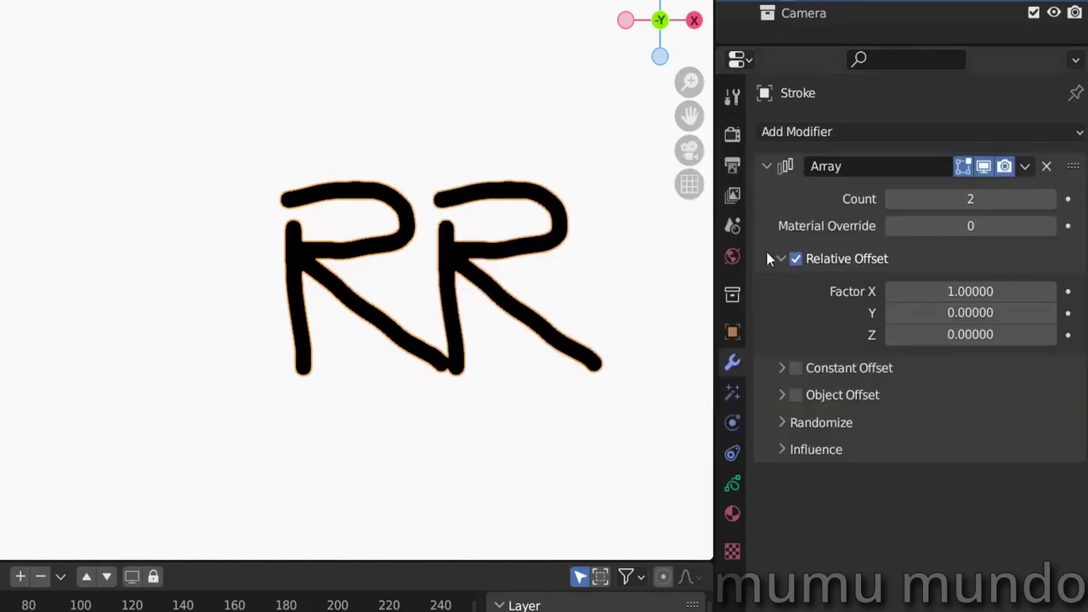
pyautogui.click(1050, 198)
pyautogui.click(1049, 198)
pyautogui.click(1050, 198)
pyautogui.click(891, 198)
pyautogui.click(891, 198)
pyautogui.click(890, 198)
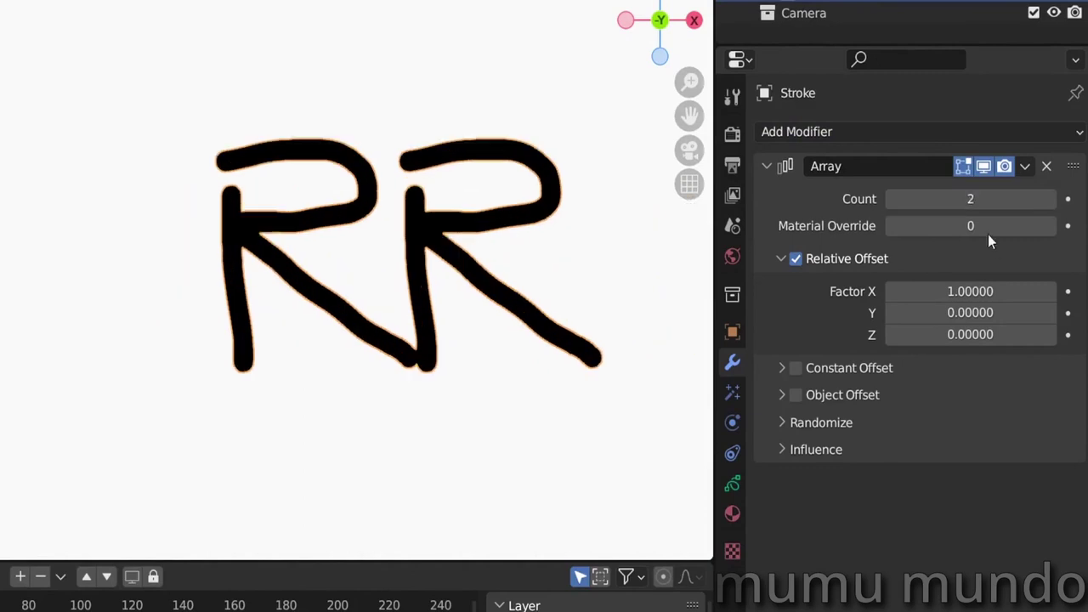
# Try material override values on the copy, resetting it to 0.
pyautogui.click(1050, 226)
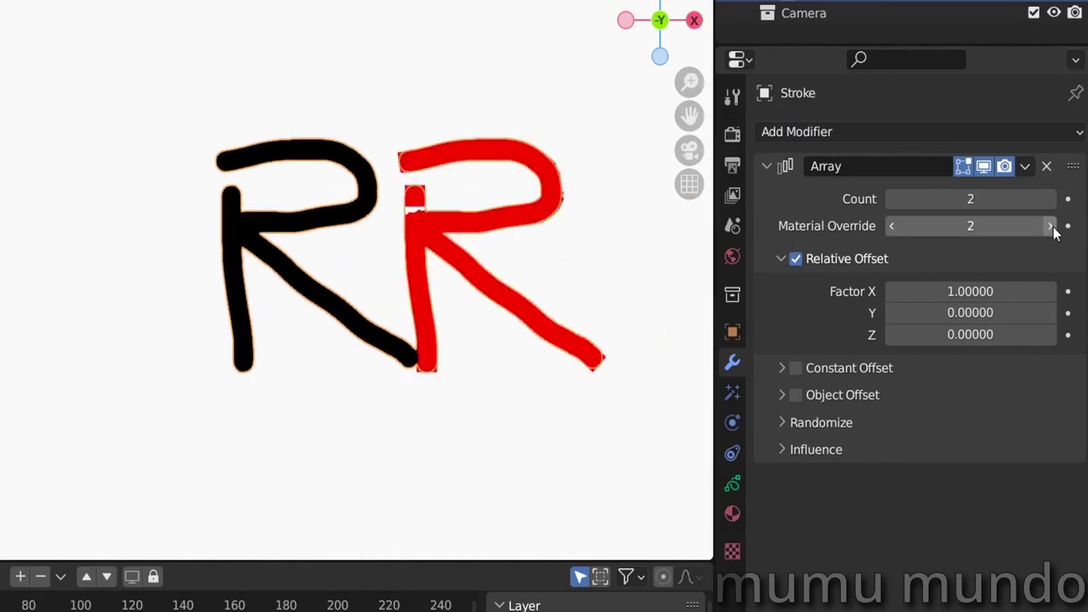
pyautogui.click(1050, 226)
pyautogui.click(1050, 226)
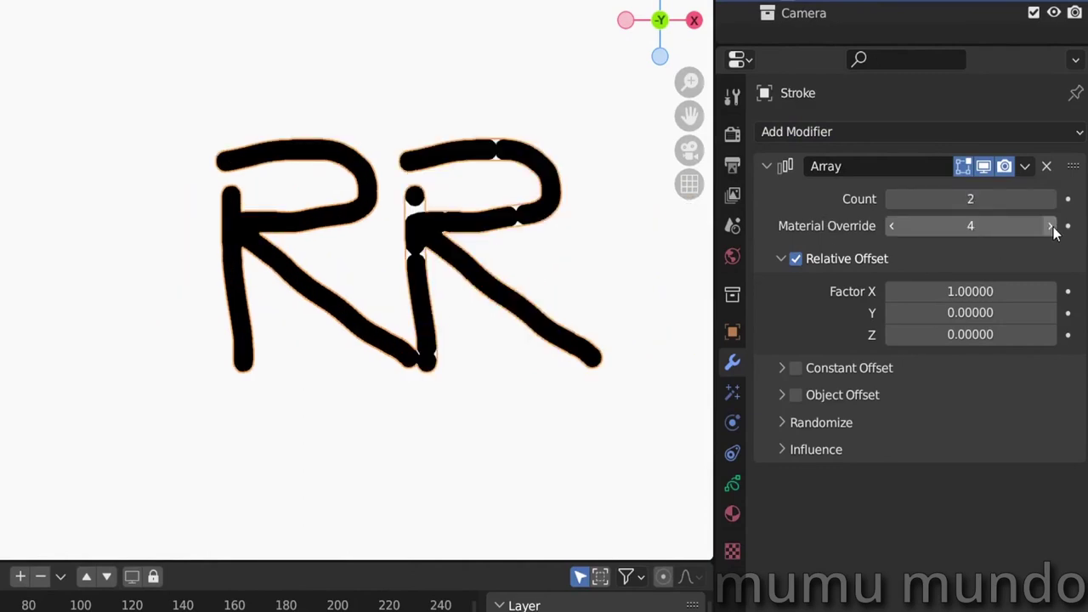
pyautogui.click(891, 226)
pyautogui.click(891, 226)
pyautogui.click(892, 226)
pyautogui.click(892, 226)
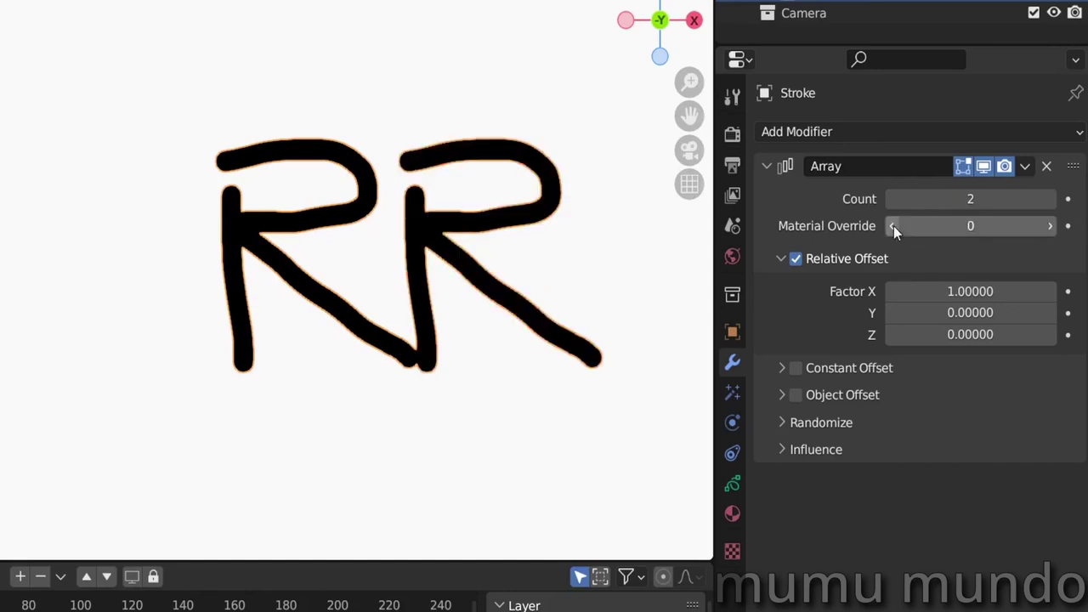
pyautogui.click(732, 515)
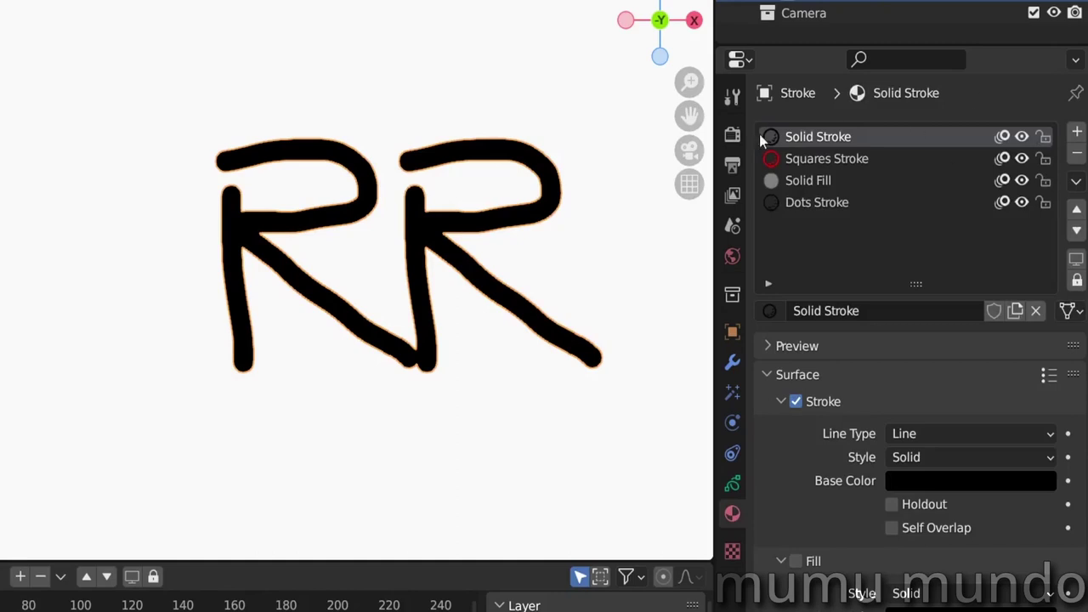
# Enlarge the strokes and replace relative offset with a constant 1.8 m X offset.
pyautogui.press('s')
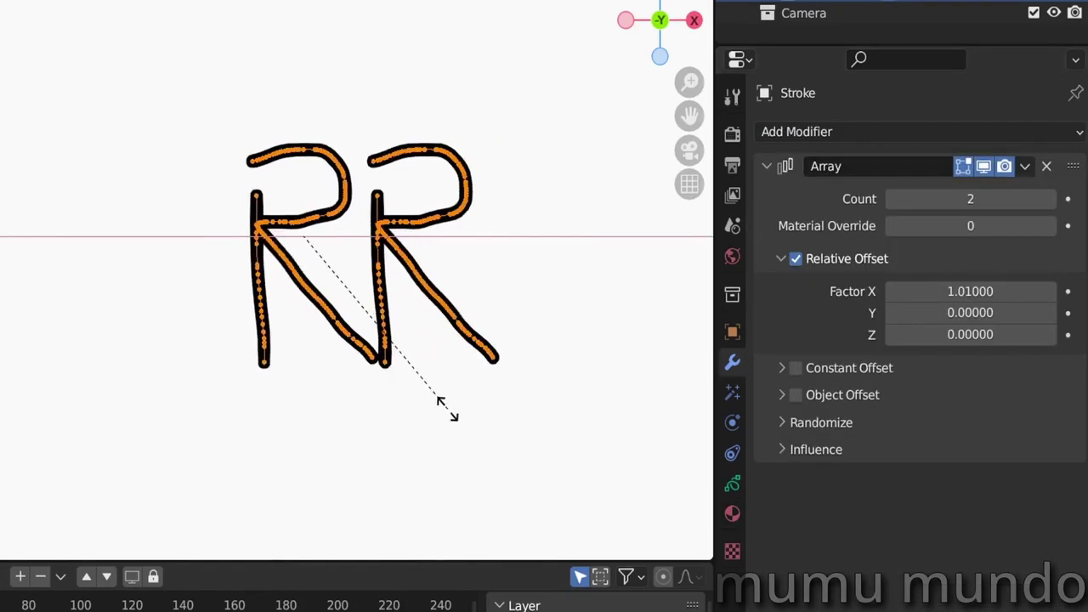
pyautogui.click(451, 417)
pyautogui.click(797, 259)
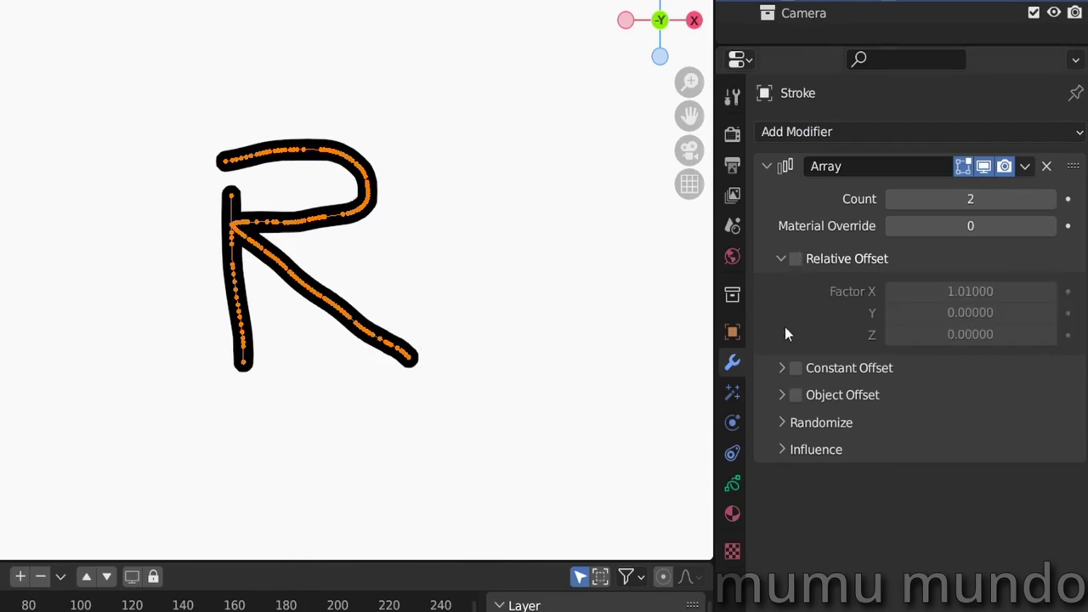
pyautogui.click(794, 368)
pyautogui.moveTo(966, 405); pyautogui.dragTo(1057, 405)
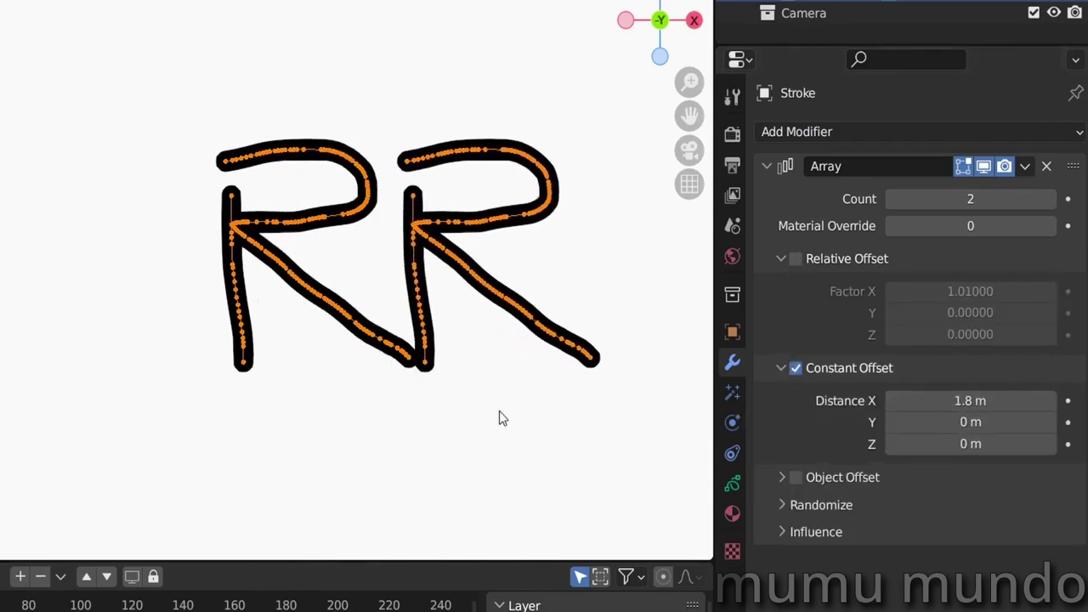
# Offset the Array copies by the Empty and move the Empty up to stack a second R.
pyautogui.press('x')
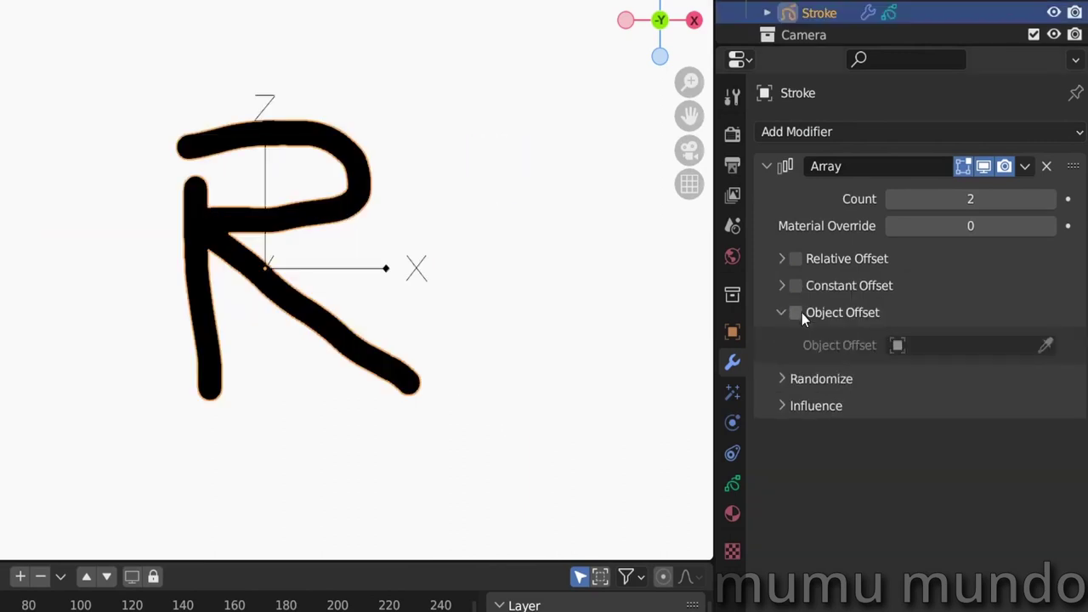
pyautogui.click(799, 313)
pyautogui.click(933, 345)
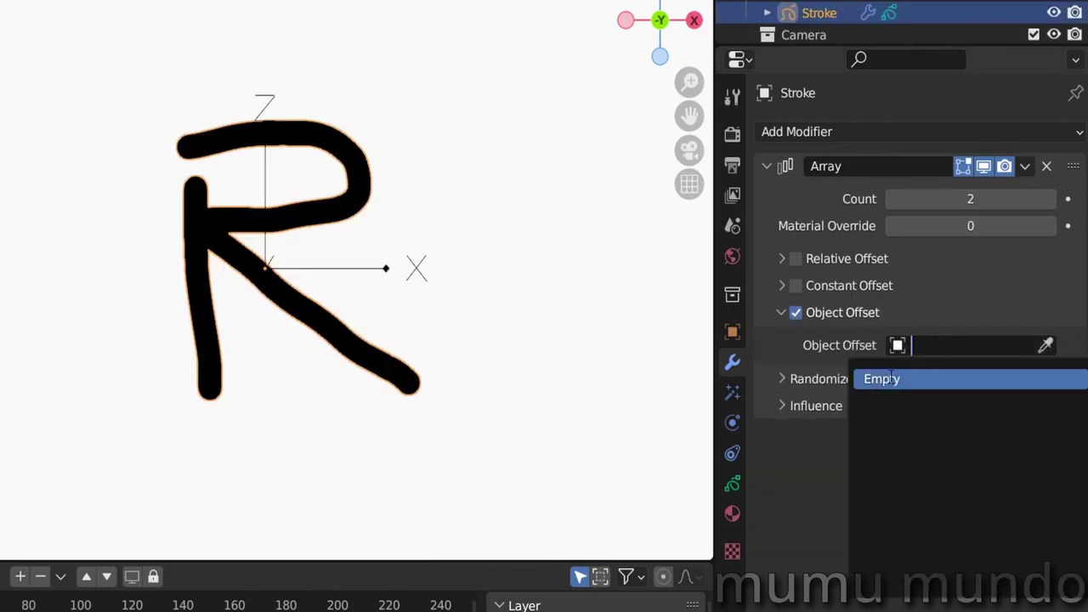
pyautogui.click(885, 378)
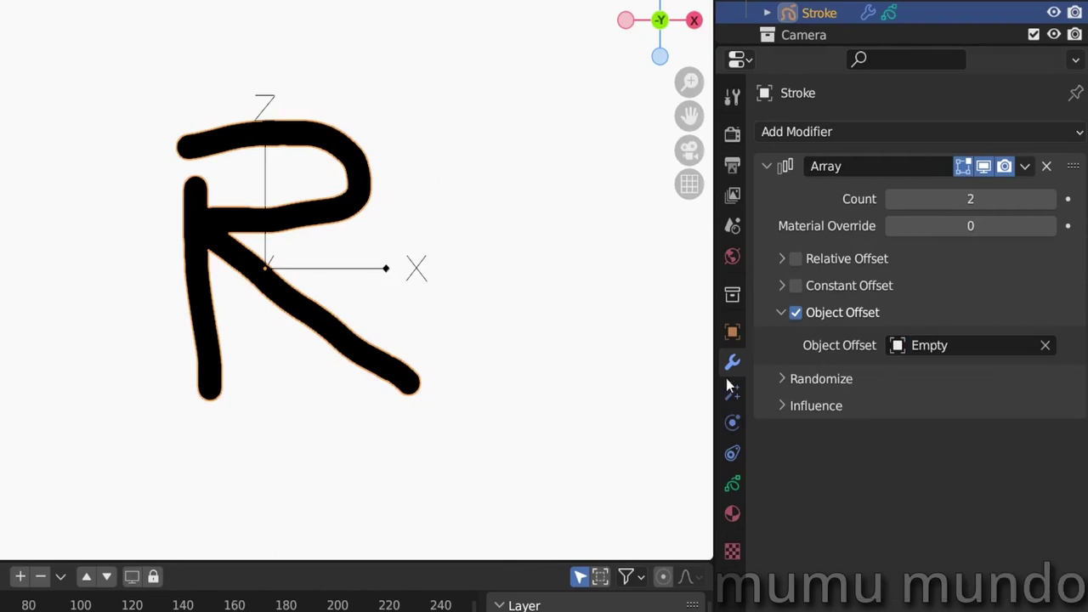
pyautogui.scroll(-3, 447, 364)
pyautogui.click(427, 345)
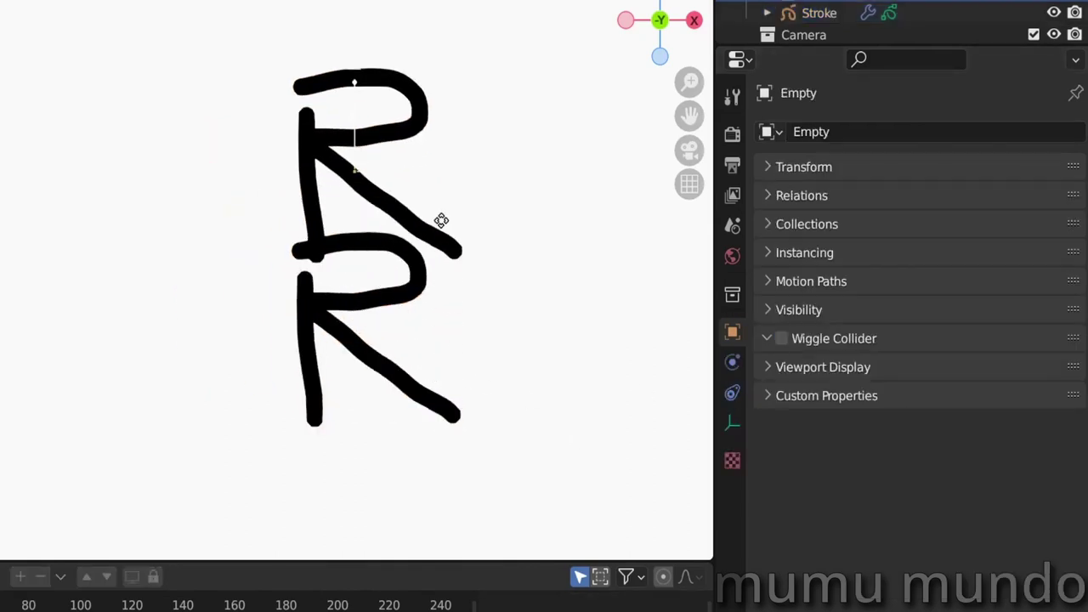
pyautogui.click(442, 223)
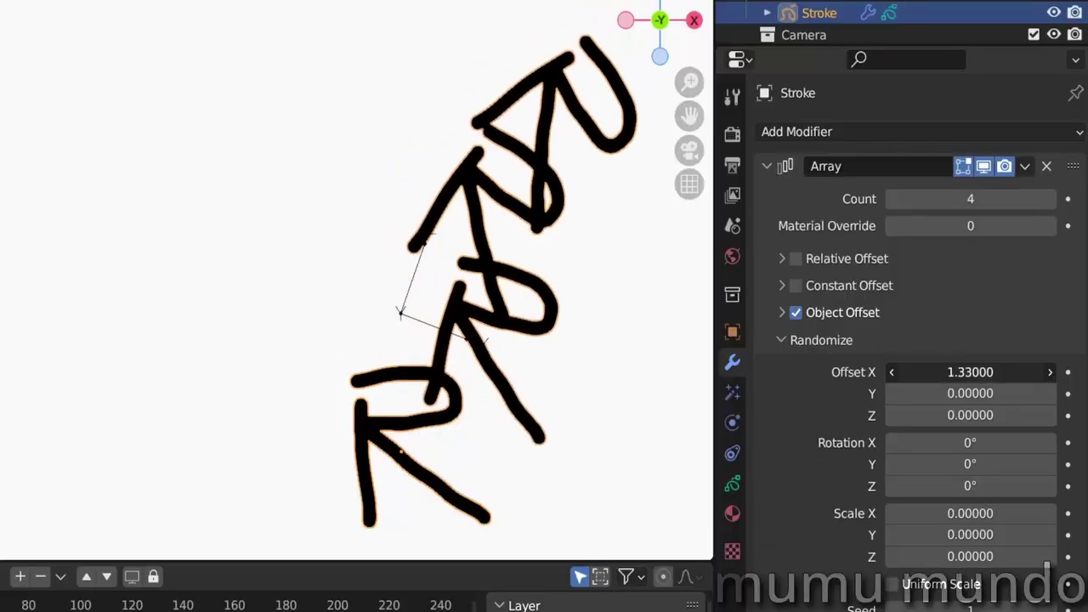
# Randomize copies' offset (X 1.47), rotation and scale, using uniform scale of 0.4.
pyautogui.moveTo(970, 372); pyautogui.dragTo(990, 371)
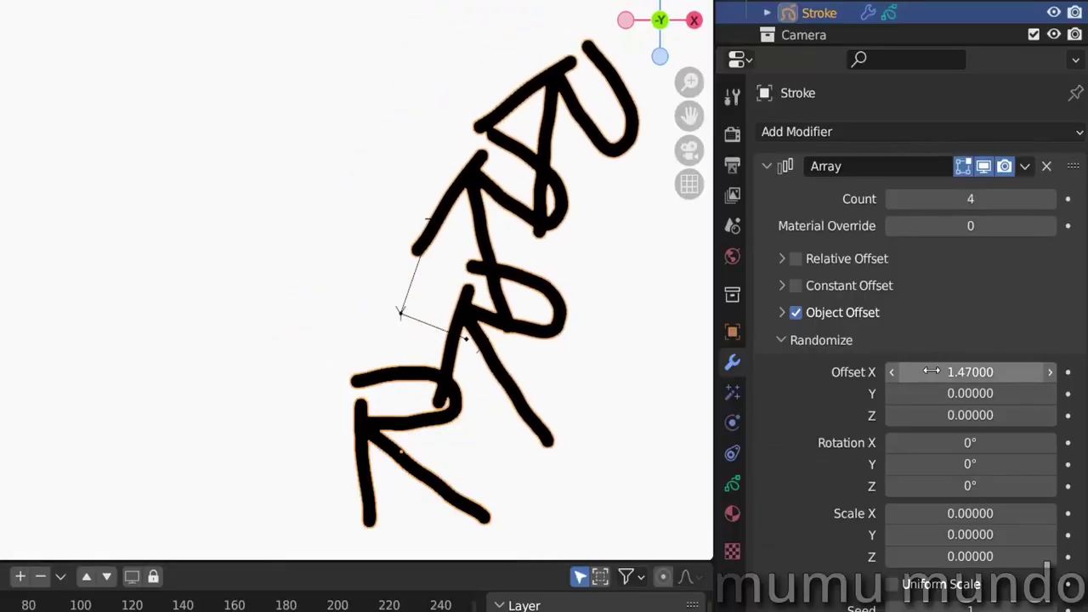
pyautogui.moveTo(970, 415)
pyautogui.mouseDown()
pyautogui.moveTo(994, 415)
pyautogui.moveTo(956, 415)
pyautogui.moveTo(973, 442)
pyautogui.mouseUp()
pyautogui.moveTo(970, 463)
pyautogui.mouseDown()
pyautogui.moveTo(943, 463)
pyautogui.moveTo(986, 463)
pyautogui.mouseUp()
pyautogui.moveTo(969, 513); pyautogui.dragTo(999, 513)
pyautogui.moveTo(970, 556)
pyautogui.mouseDown()
pyautogui.moveTo(943, 556)
pyautogui.moveTo(956, 556)
pyautogui.mouseUp()
pyautogui.click(890, 471)
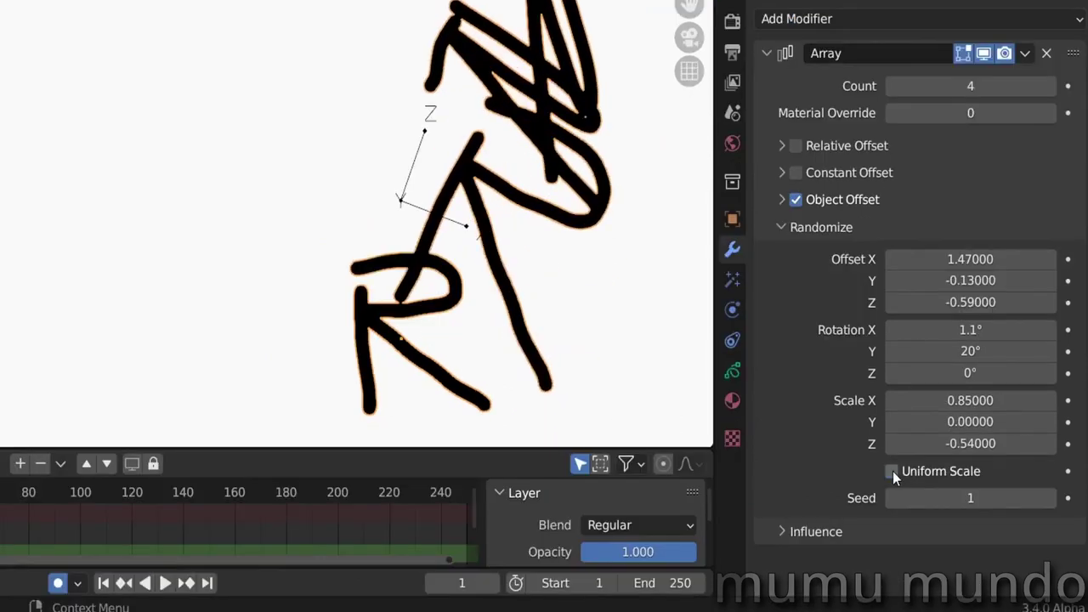
pyautogui.click(893, 470)
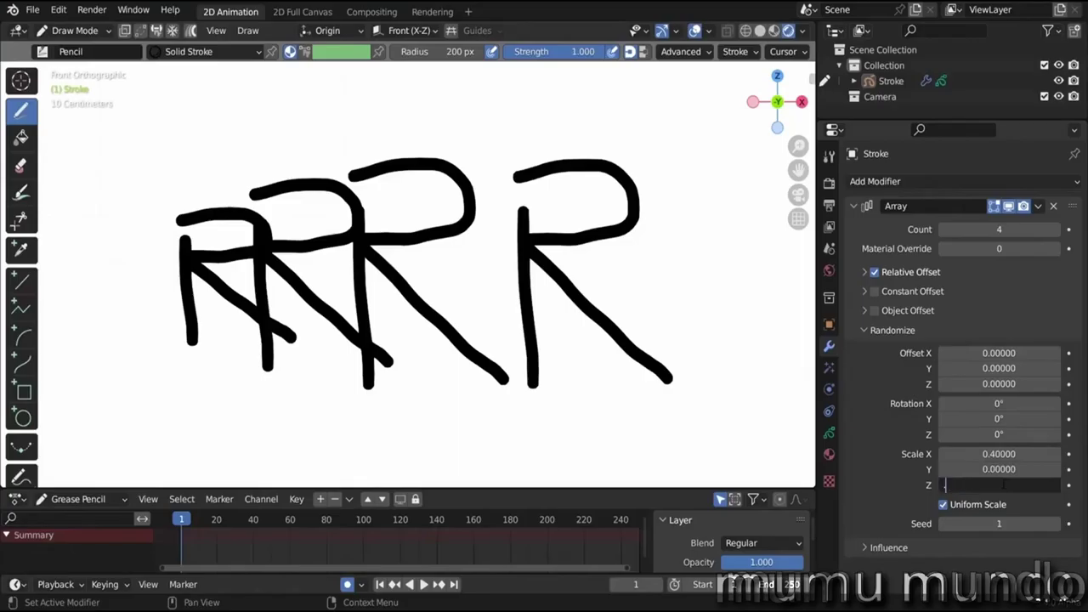
pyautogui.write('0.4')
pyautogui.press('Return')
# Widen the relative offset to spread the four R copies further apart.
pyautogui.click(864, 272)
pyautogui.moveTo(999, 295); pyautogui.dragTo(1053, 295)
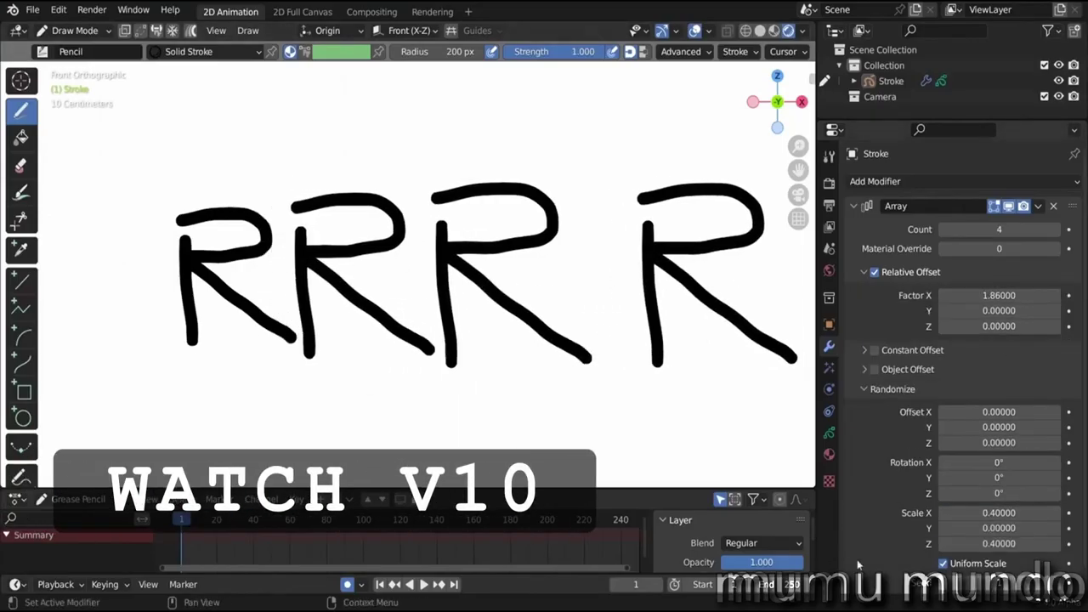
pyautogui.scroll(-1, 857, 564)
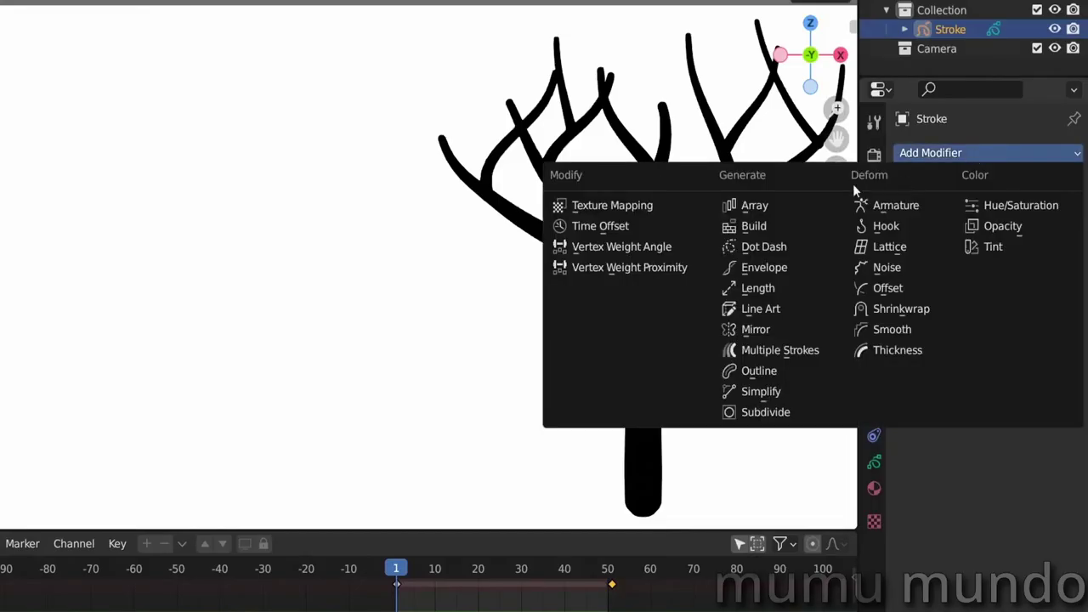
# Add a Build modifier to the tree in Sequential mode and play the animation.
pyautogui.click(766, 227)
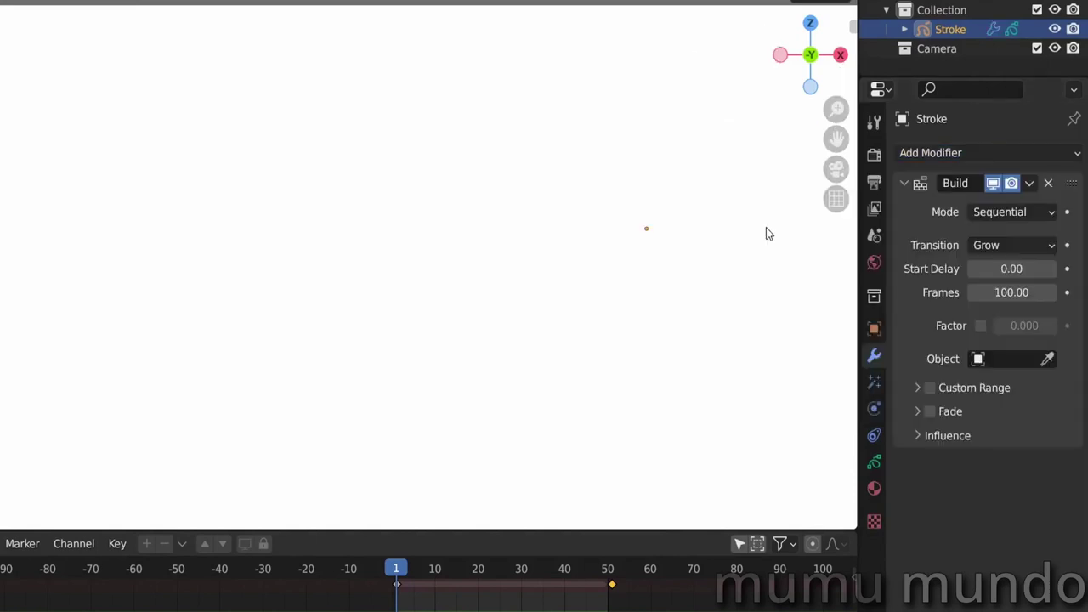
pyautogui.click(978, 212)
pyautogui.click(986, 235)
pyautogui.press('space')
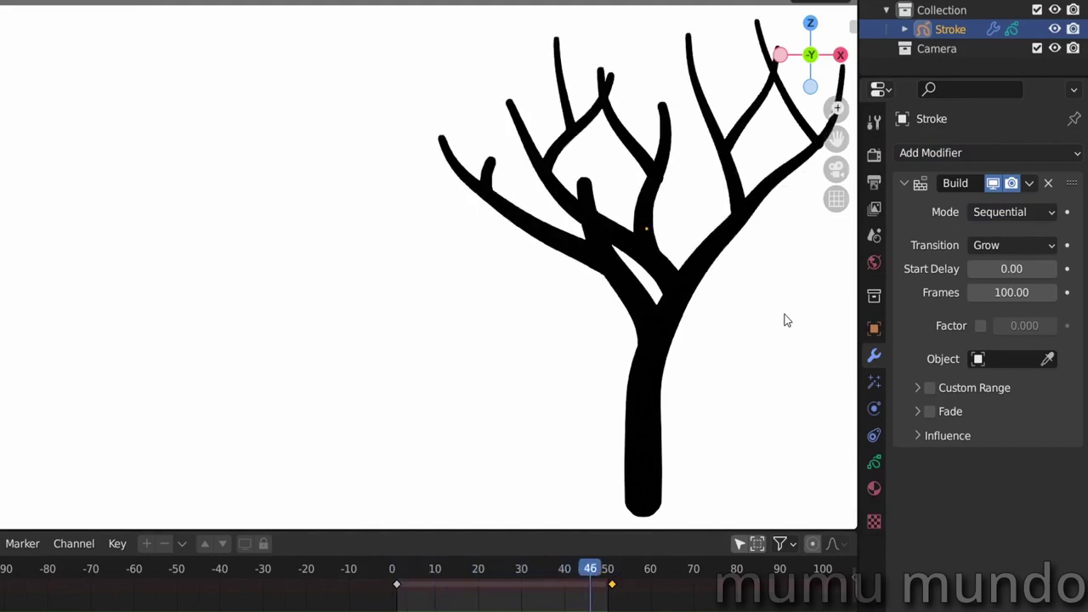
# Switch the build to Concurrent with End time alignment, then check frame 51 and return to frame 1.
pyautogui.click(979, 213)
pyautogui.click(979, 254)
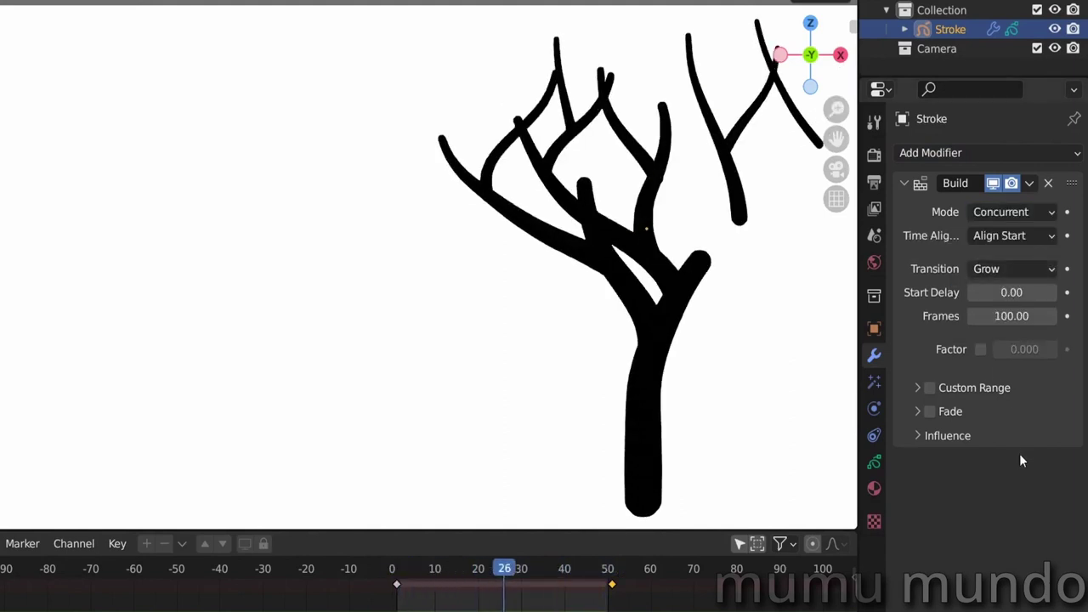
pyautogui.click(1048, 236)
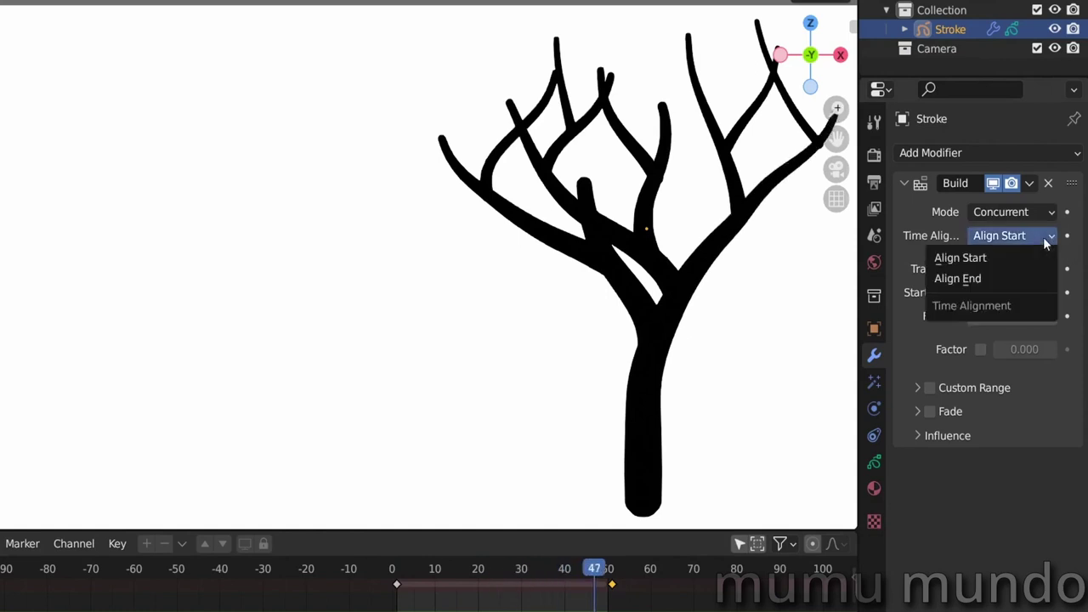
pyautogui.click(979, 278)
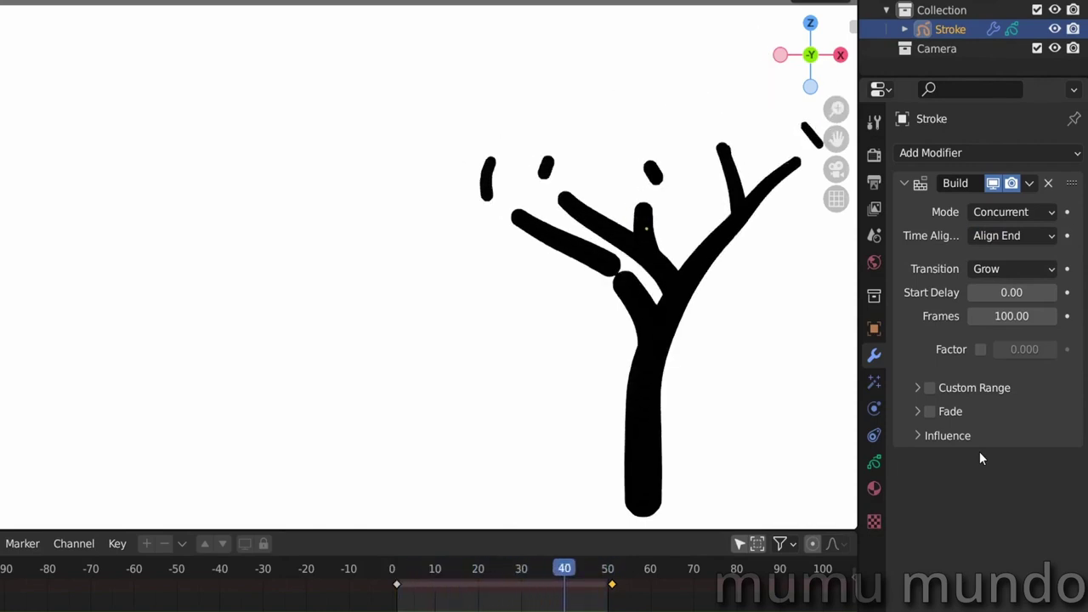
pyautogui.press('Escape')
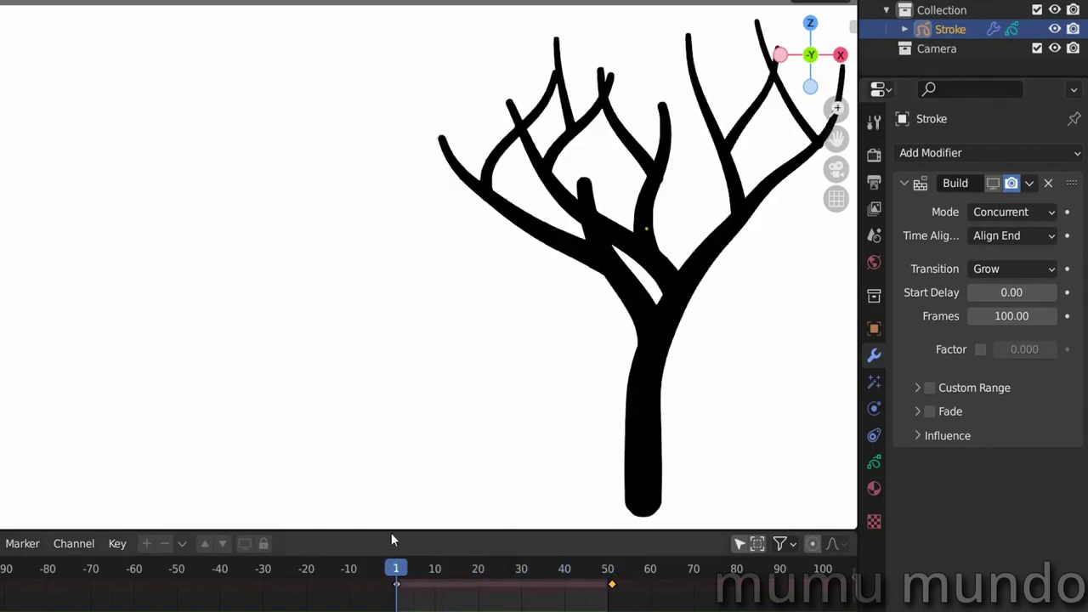
pyautogui.click(612, 576)
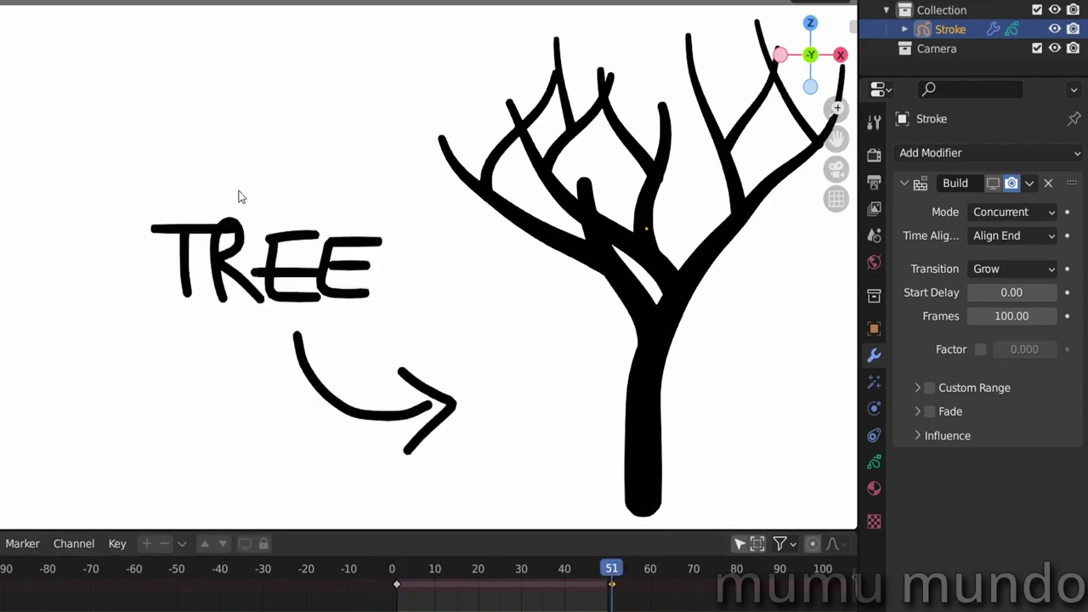
pyautogui.hotkey('shift', 'Left')
# Try Additive mode, set the build Frames to 50 and replay the animation.
pyautogui.click(1003, 211)
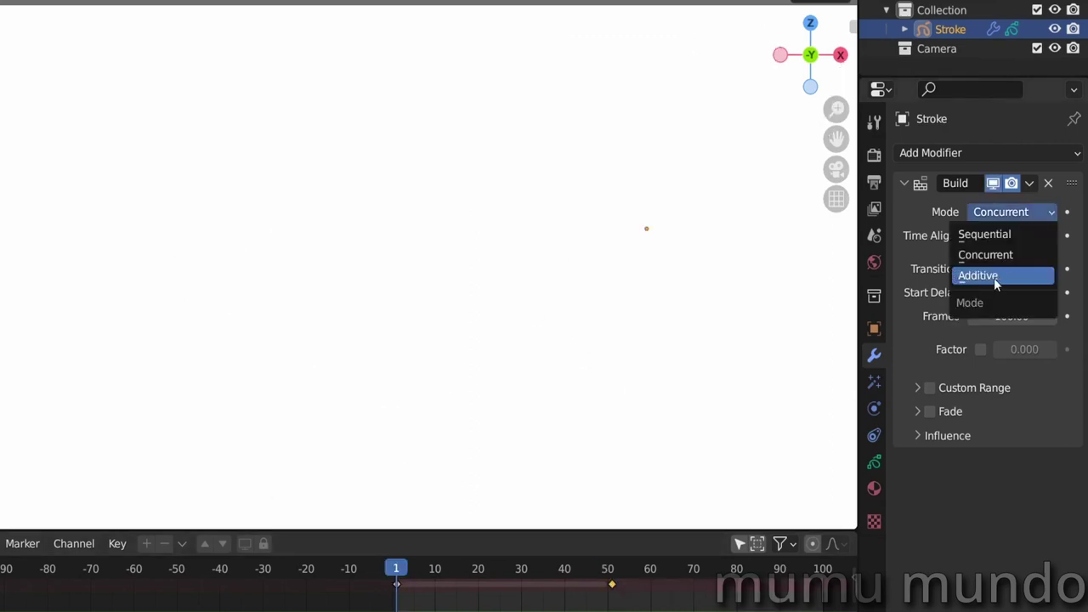
pyautogui.click(995, 279)
pyautogui.click(1011, 268)
pyautogui.write('50')
pyautogui.press('space')
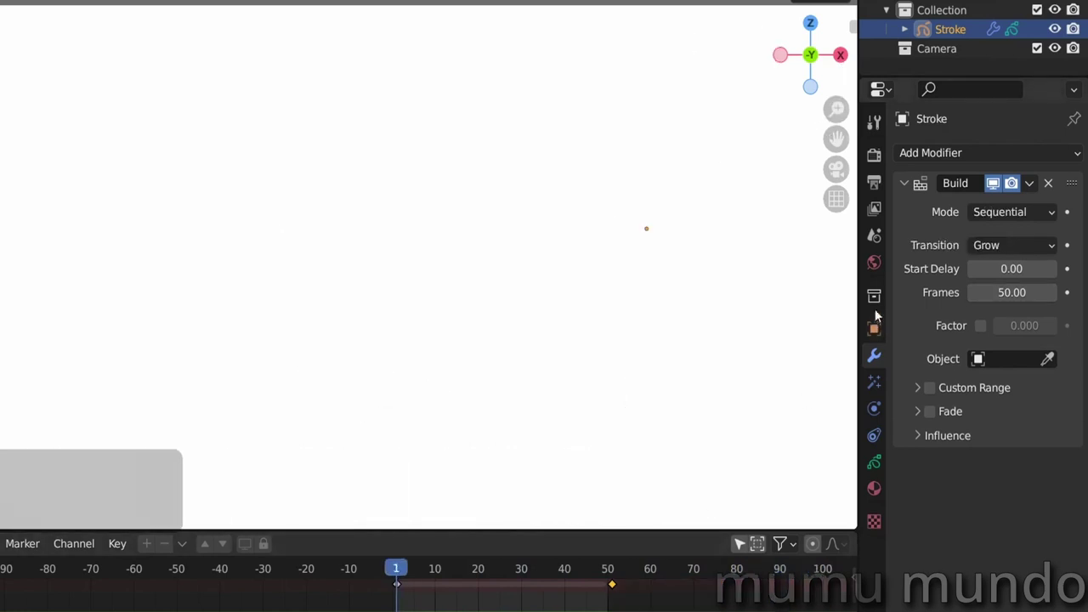
# Try the Shrink Build transition, then settle on Vanish.
pyautogui.press('space')
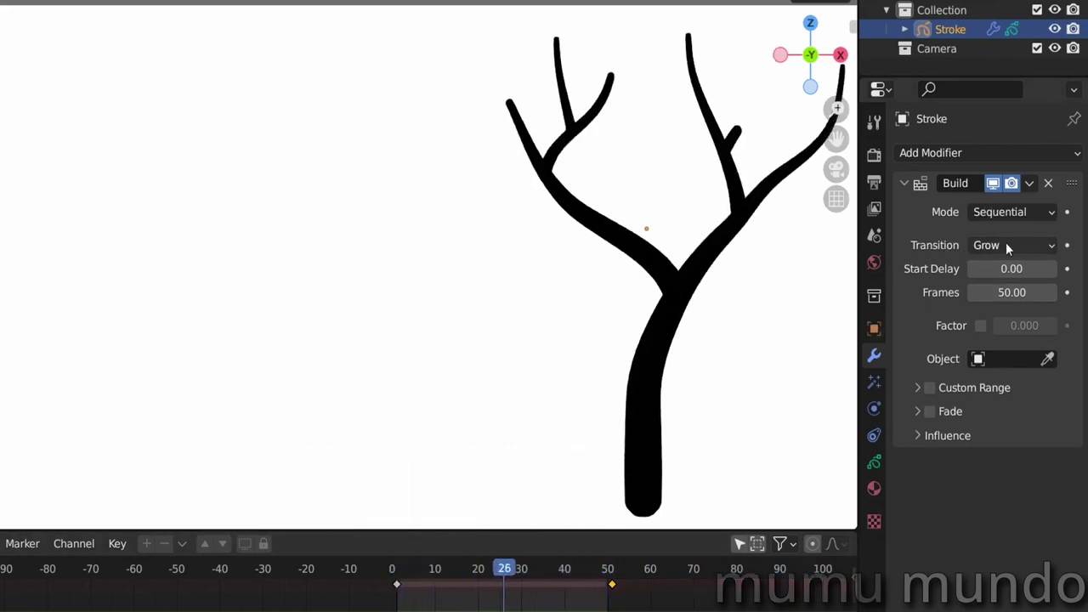
pyautogui.click(1005, 244)
pyautogui.click(1000, 289)
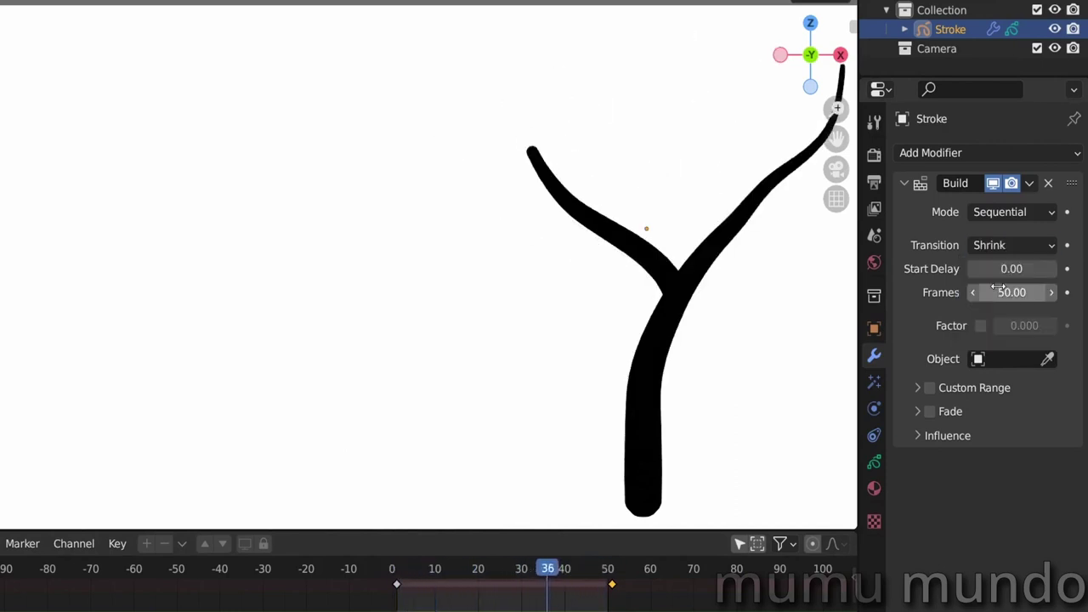
pyautogui.click(1005, 245)
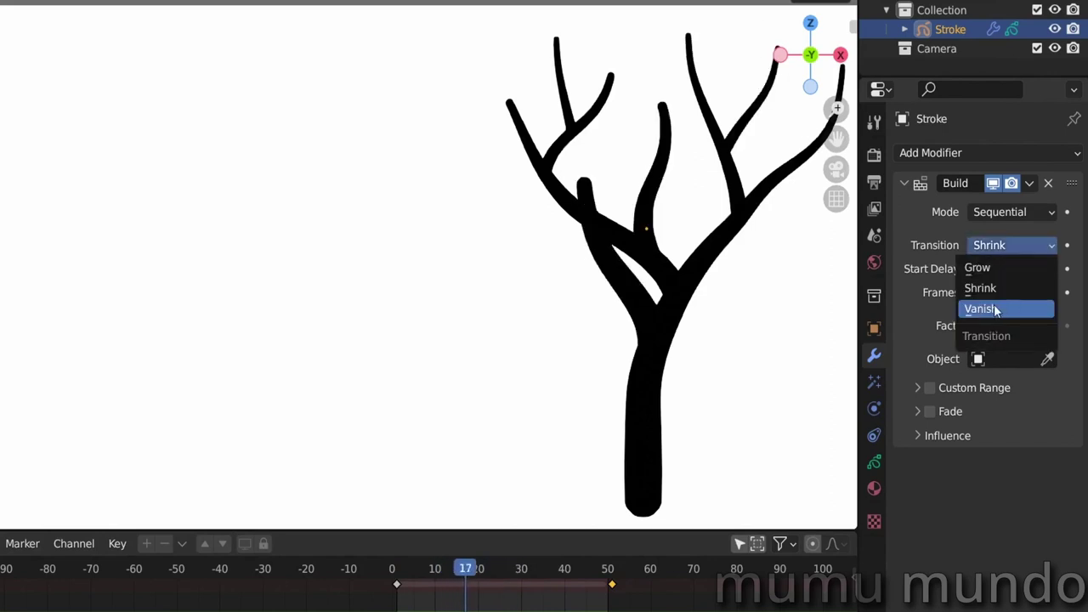
pyautogui.click(1008, 311)
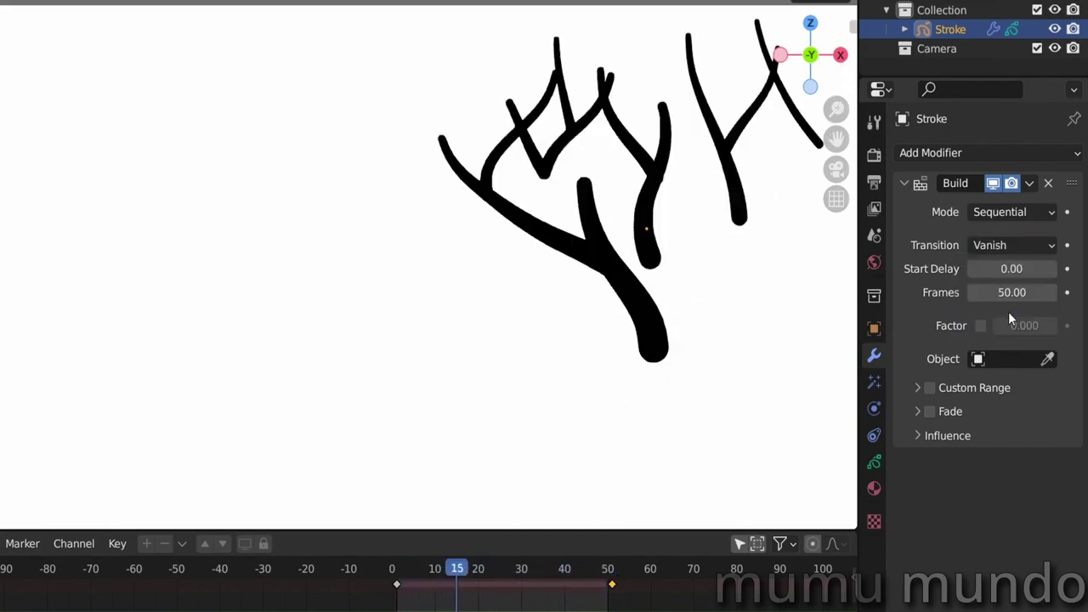
# Enter a Start Delay of 10 frames.
pyautogui.click(994, 269)
pyautogui.write('10')
pyautogui.press('Return')
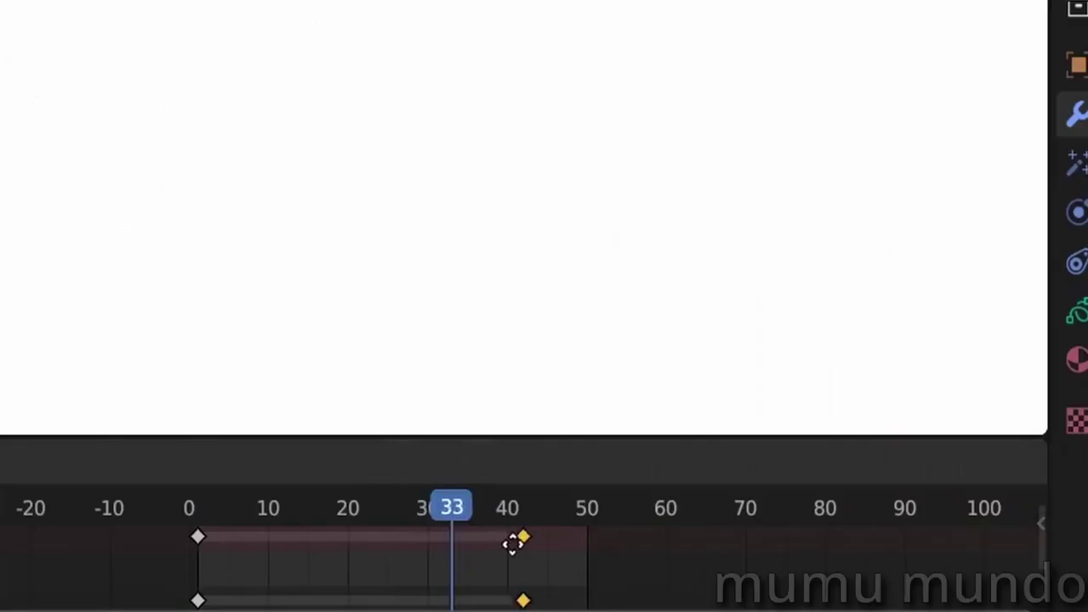
# Move the end keyframe to about frame 27, adjust the factor, and make a new Empty the Build object.
pyautogui.moveTo(509, 544); pyautogui.dragTo(403, 548)
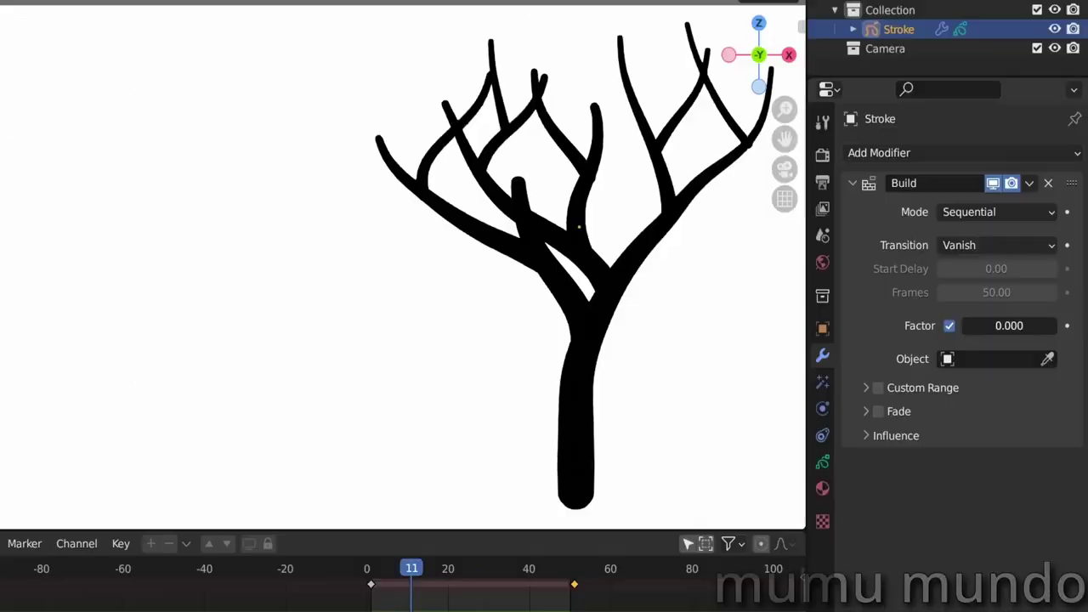
pyautogui.moveTo(977, 325); pyautogui.dragTo(1062, 335)
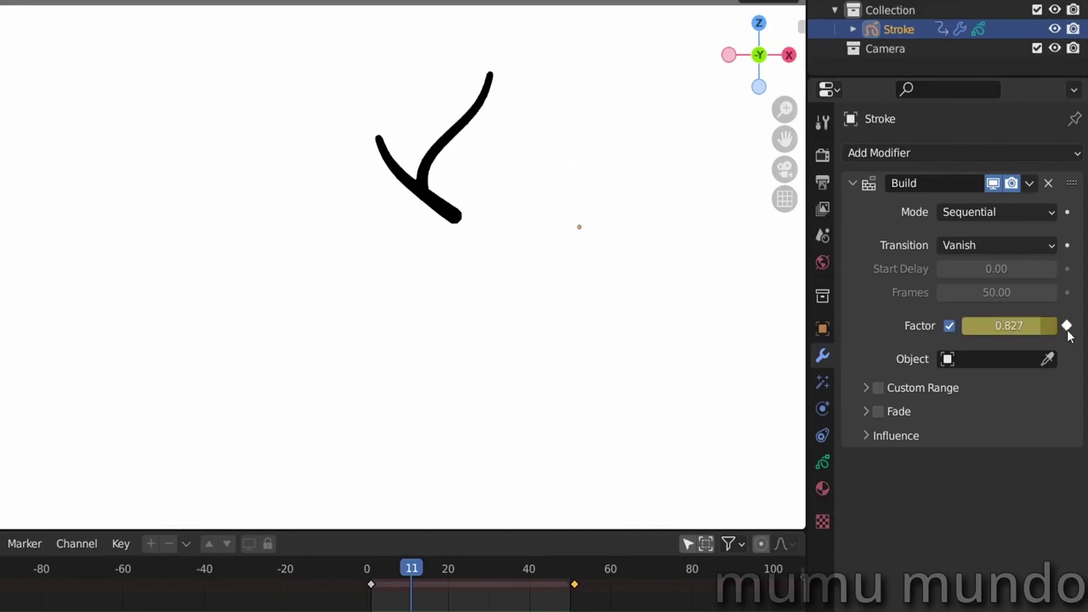
pyautogui.hotkey('ctrl', 'z')
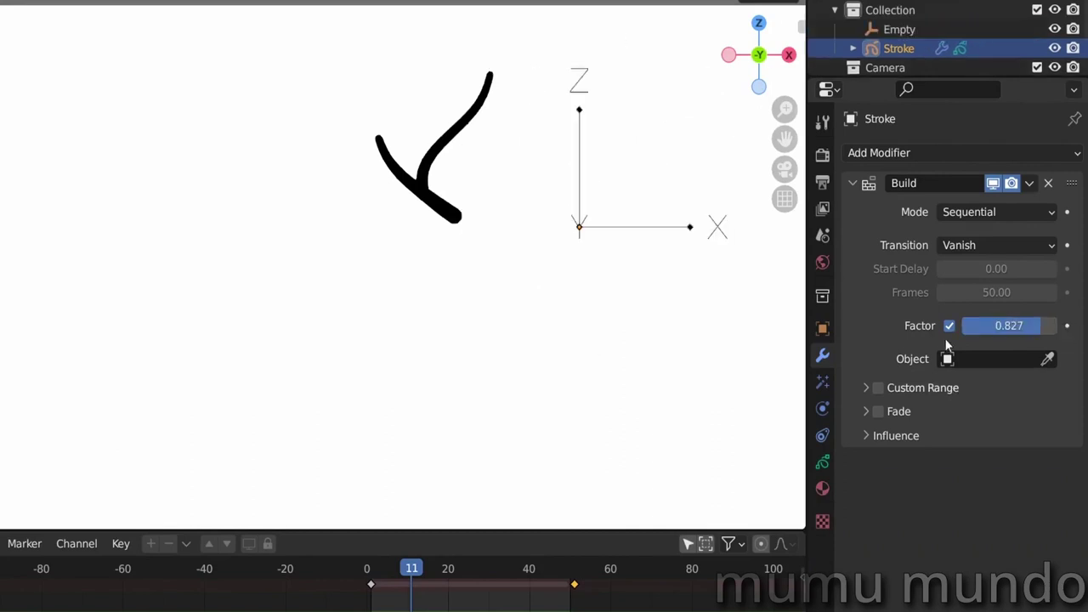
pyautogui.click(949, 325)
pyautogui.click(974, 361)
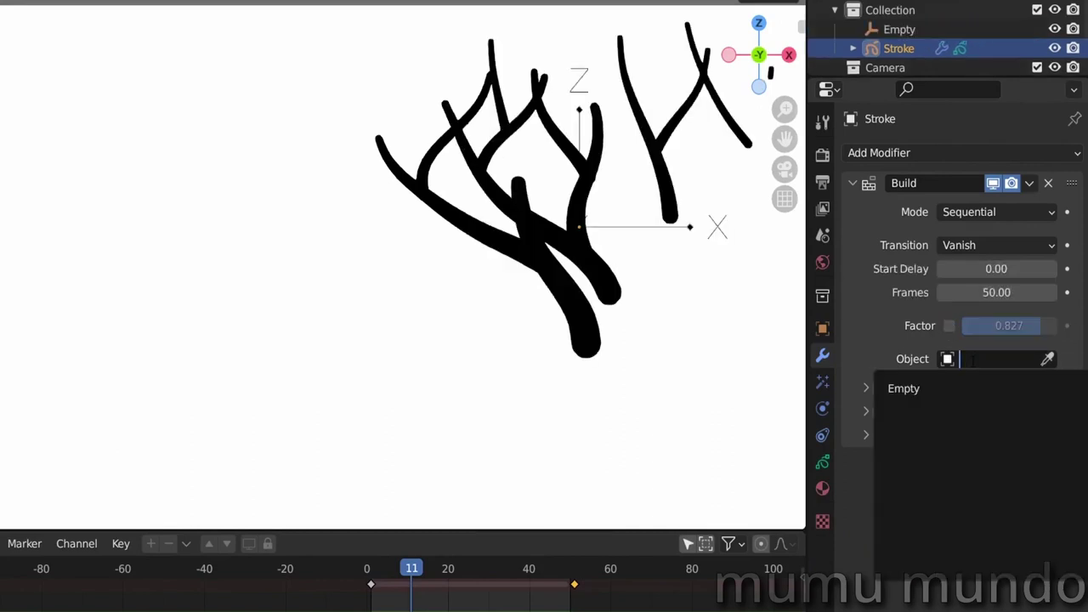
pyautogui.click(936, 387)
# Set the Build transition to Grow and move the Empty to reshape the build.
pyautogui.click(968, 248)
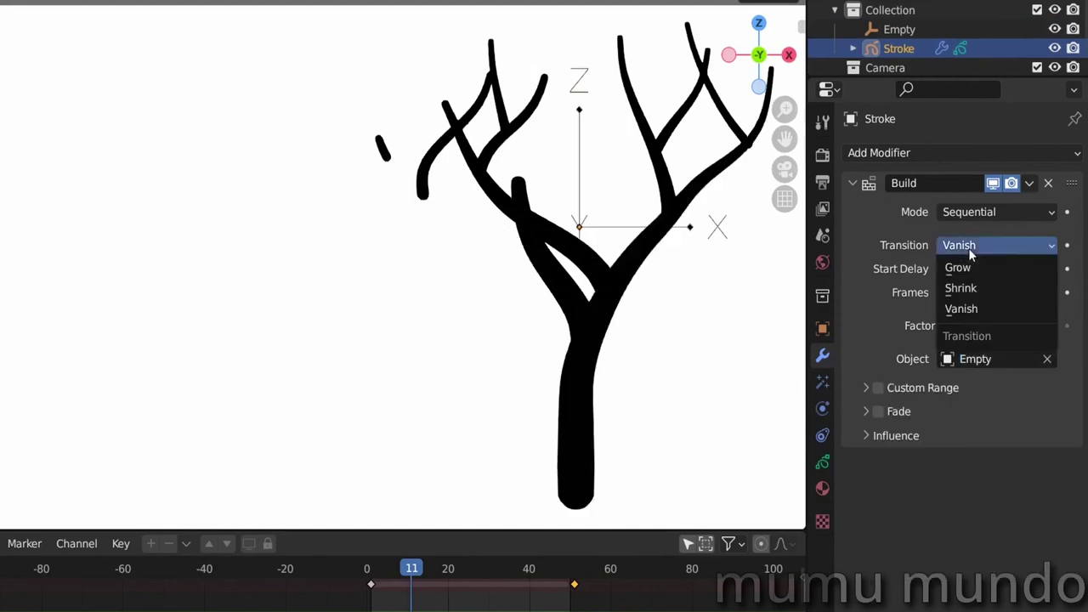
pyautogui.click(958, 267)
pyautogui.click(626, 119)
pyautogui.press('g')
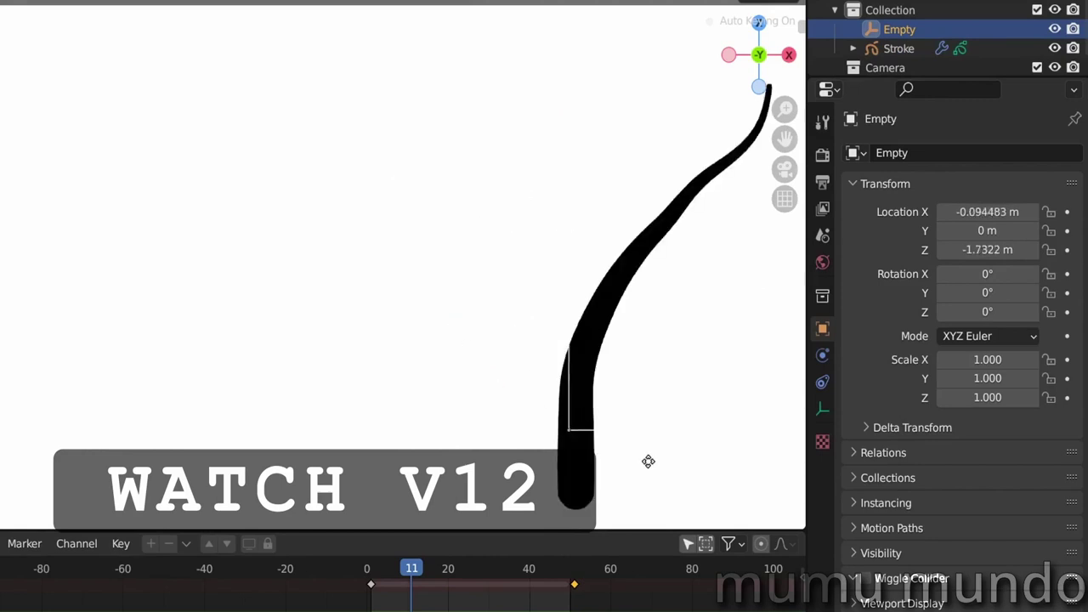
pyautogui.click(659, 308)
pyautogui.press('space')
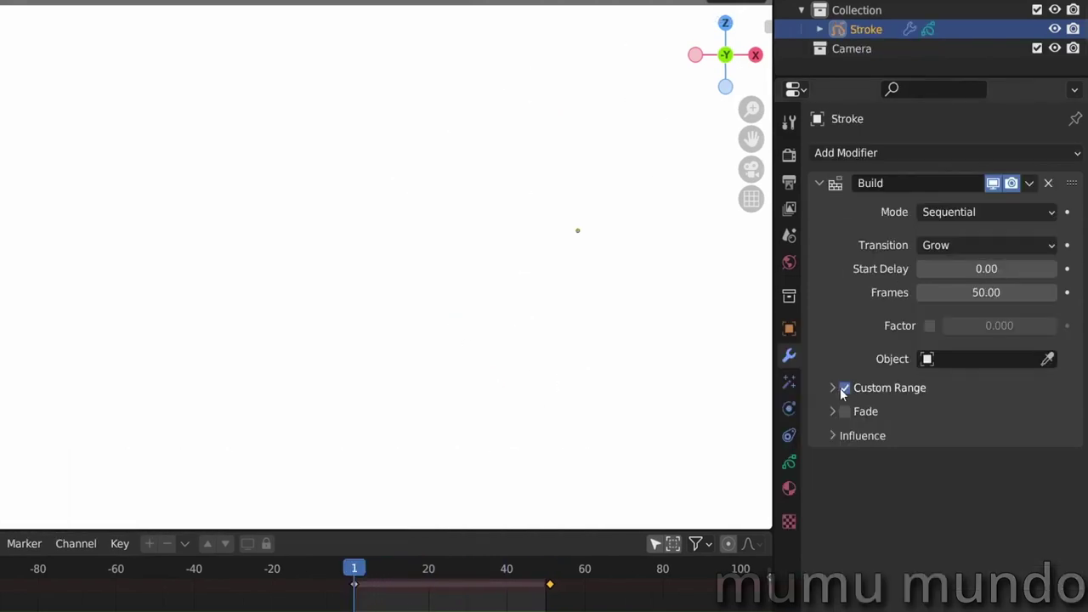
# Enable a custom build range from frame 10 to 20 and play it back.
pyautogui.click(833, 387)
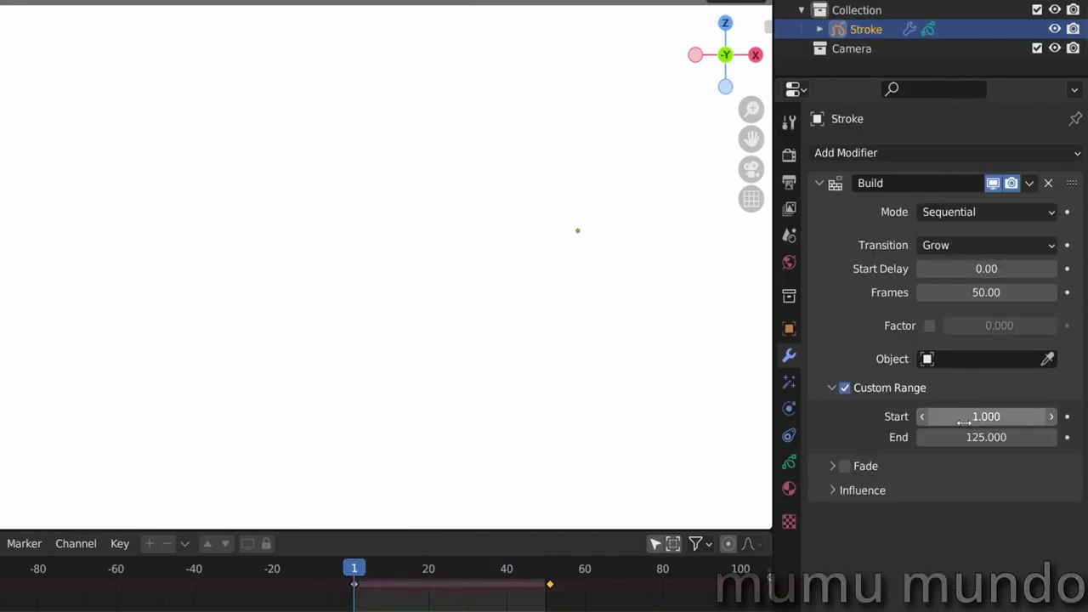
pyautogui.write('10')
pyautogui.press('Return')
pyautogui.doubleClick(979, 439)
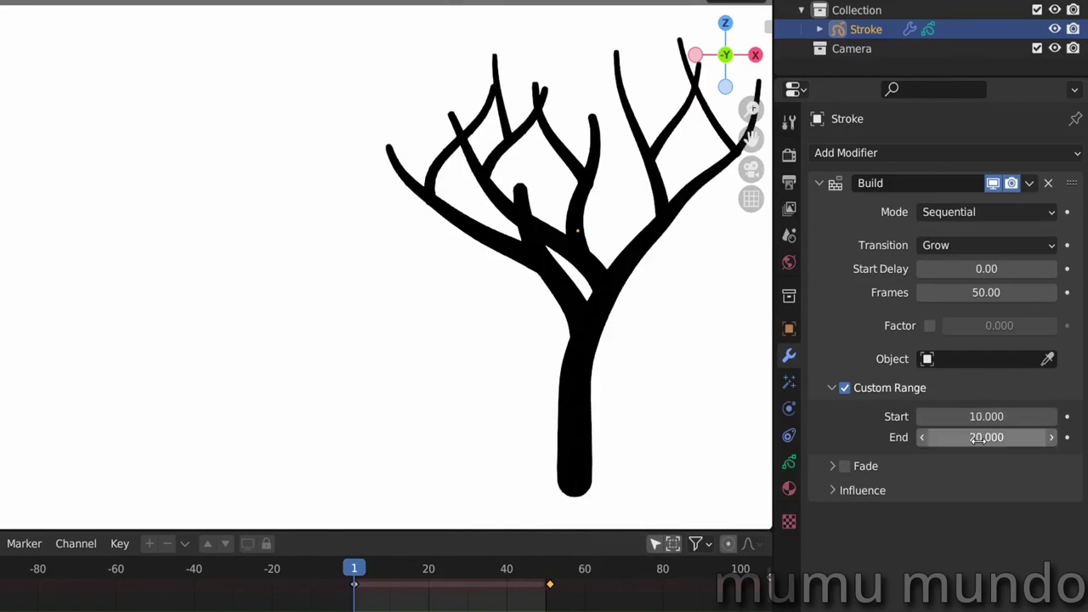
pyautogui.press('space')
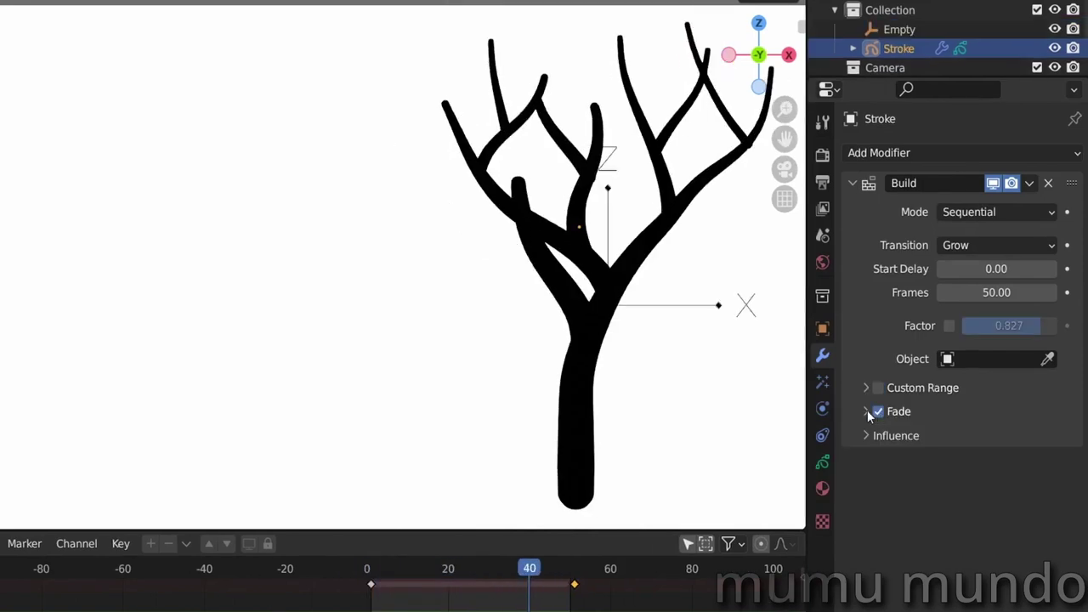
# Turn on Fade with full opacity, thickness about 0.4, and output weight to the fade group.
pyautogui.click(866, 411)
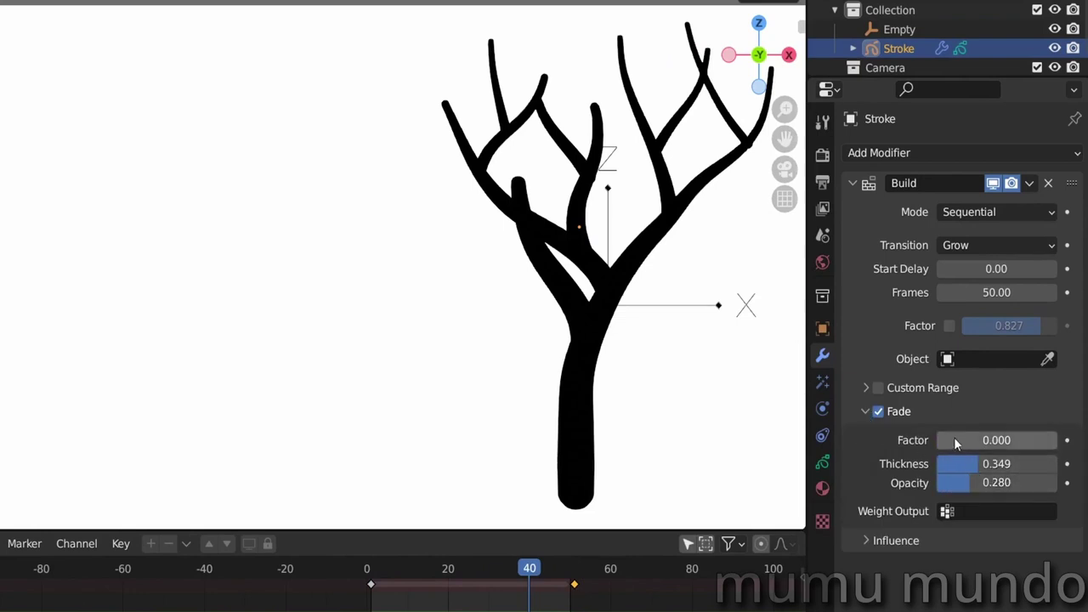
pyautogui.moveTo(954, 439)
pyautogui.mouseDown()
pyautogui.moveTo(970, 439)
pyautogui.moveTo(949, 440)
pyautogui.moveTo(958, 439)
pyautogui.mouseUp()
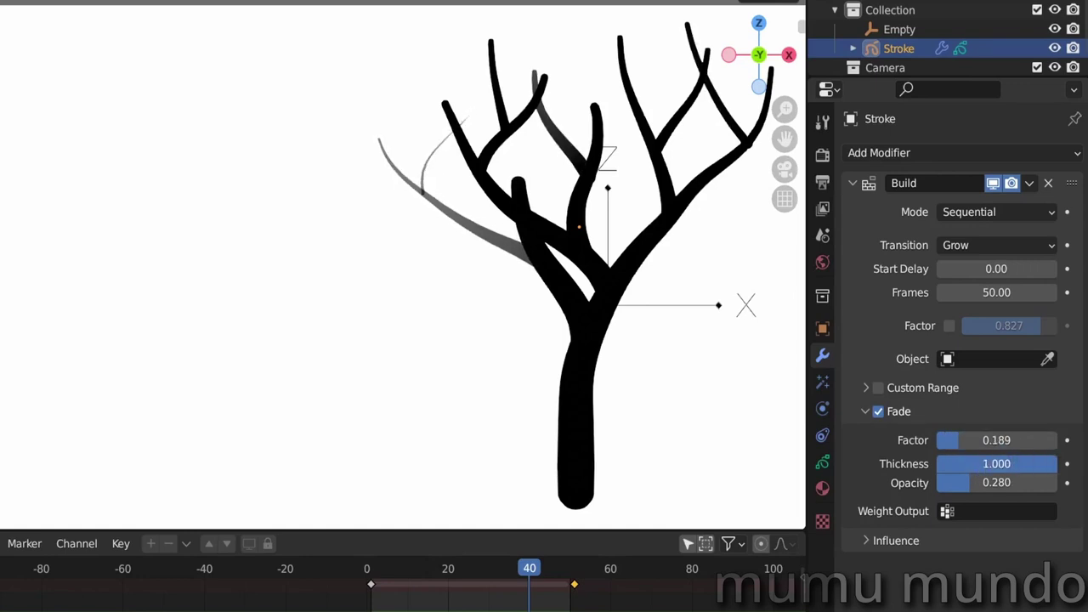
pyautogui.moveTo(996, 463); pyautogui.dragTo(943, 463)
pyautogui.moveTo(977, 482); pyautogui.dragTo(1046, 479)
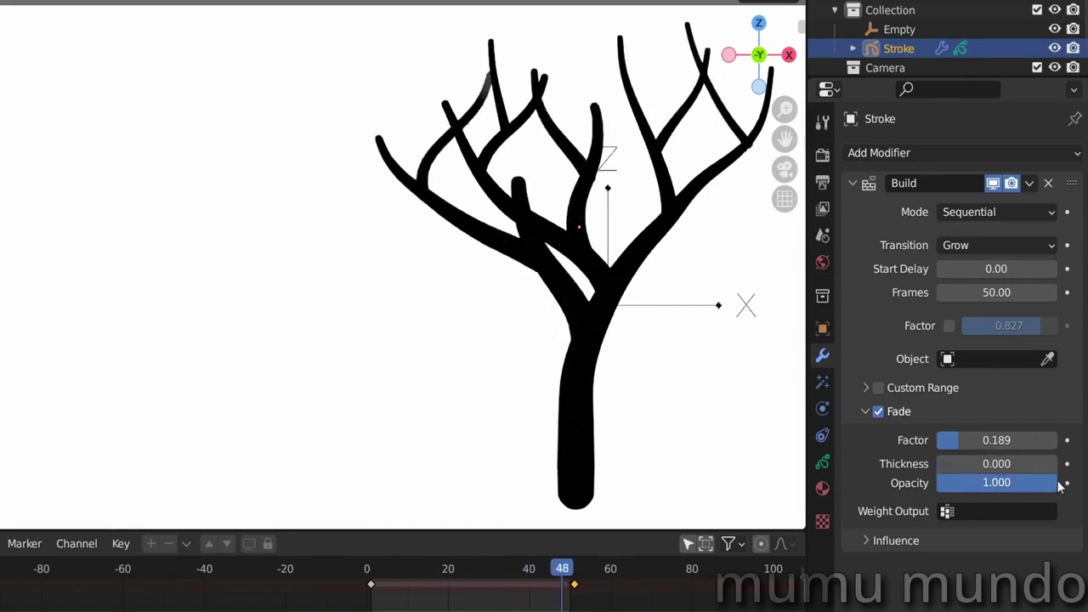
pyautogui.moveTo(950, 463); pyautogui.dragTo(988, 463)
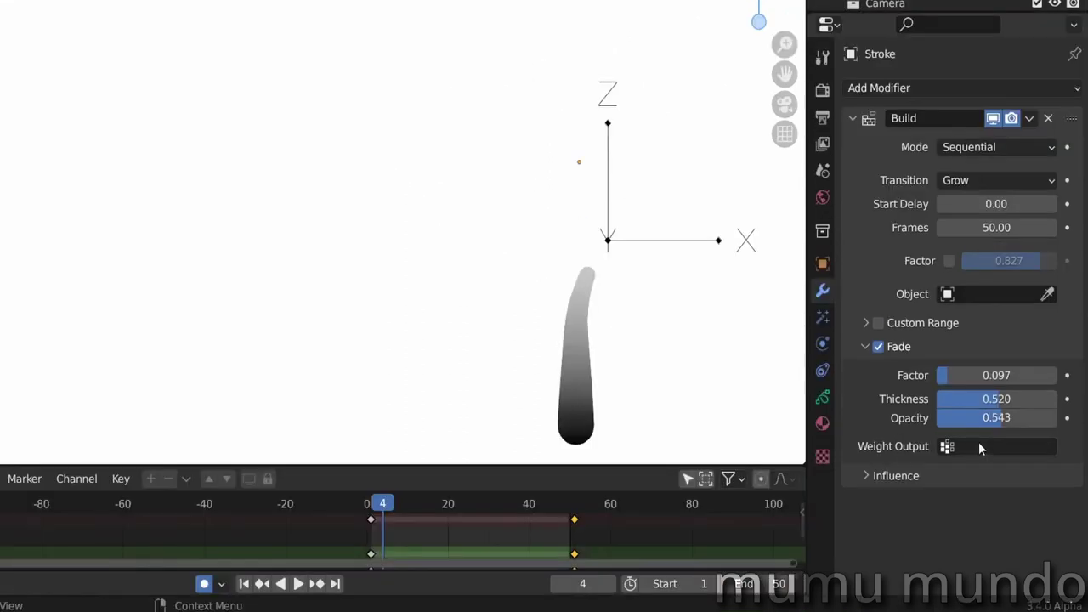
pyautogui.click(978, 510)
pyautogui.click(977, 247)
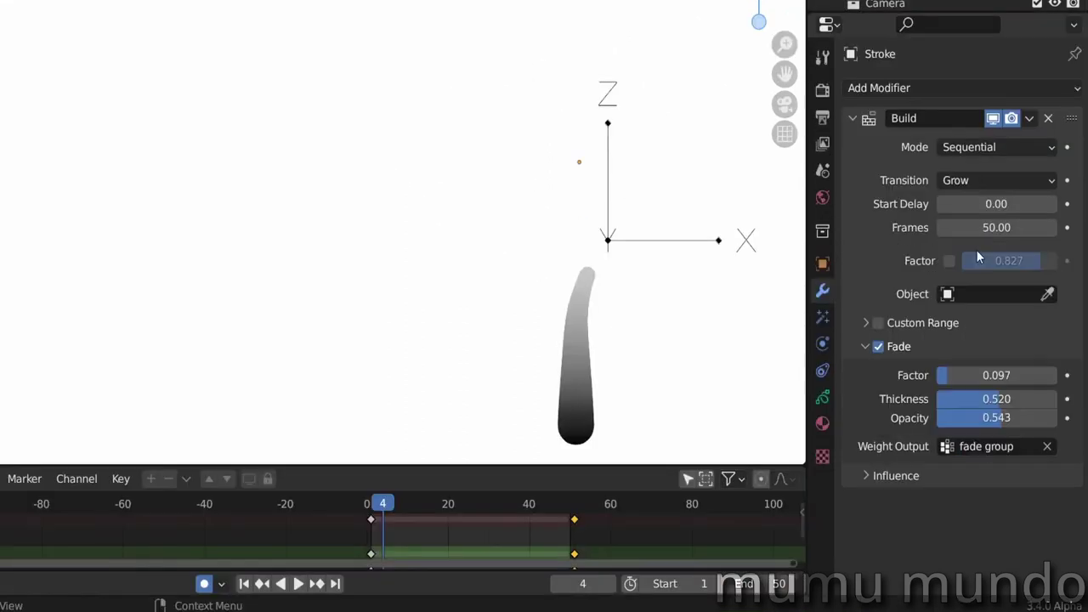
# Add a Tint modifier, colour it bright green then orange, and tweak the thickness.
pyautogui.click(960, 88)
pyautogui.click(981, 180)
pyautogui.scroll(-5, 961, 360)
pyautogui.click(996, 410)
pyautogui.click(899, 234)
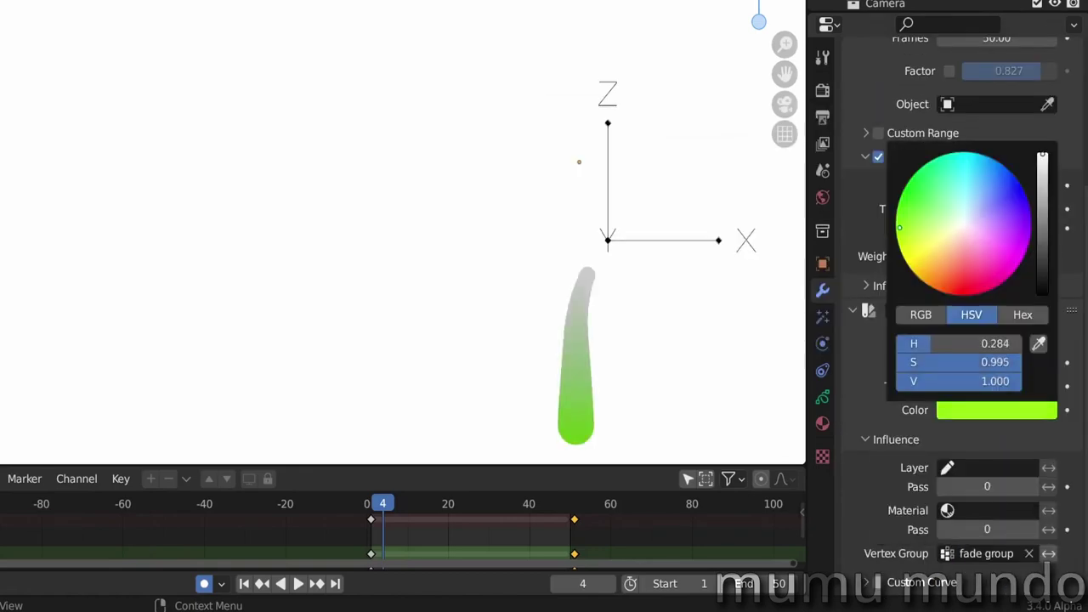
pyautogui.press('space')
pyautogui.click(996, 409)
pyautogui.click(924, 282)
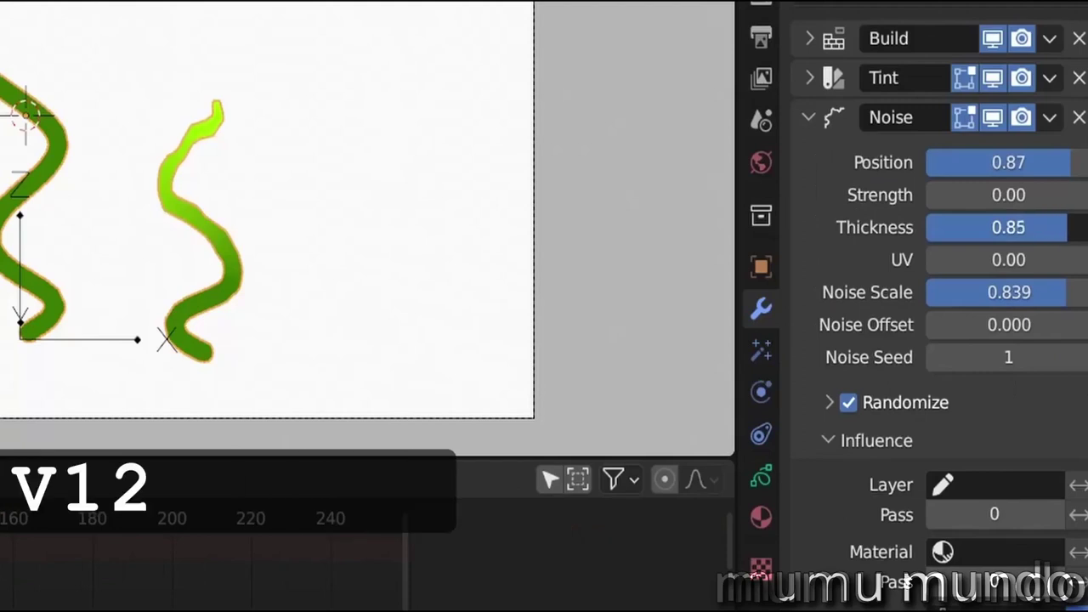
pyautogui.moveTo(1060, 228); pyautogui.dragTo(1060, 227)
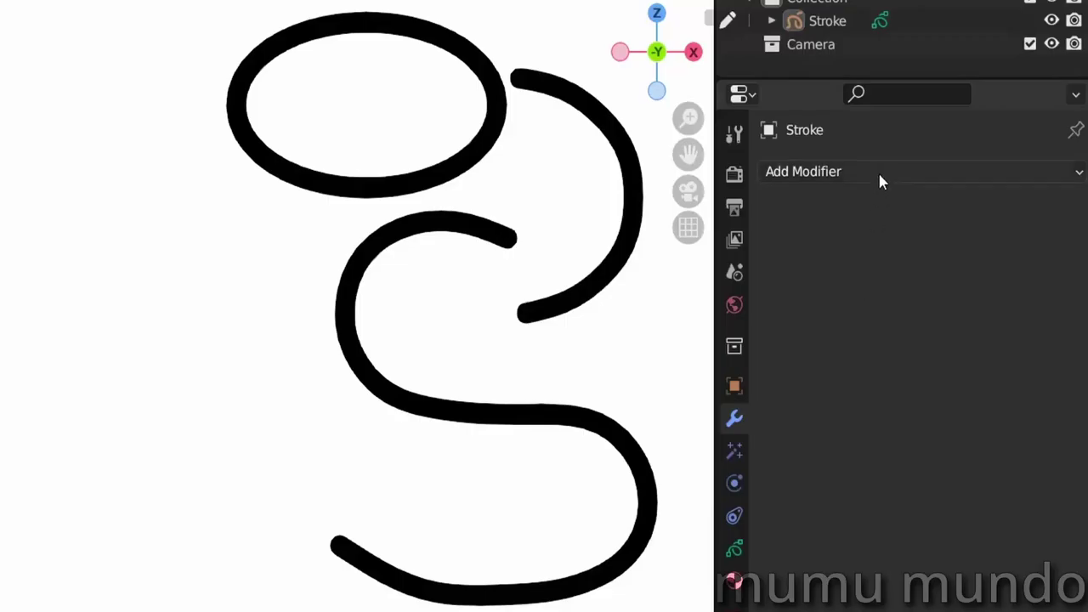
# Add a Dot Dash modifier to the curly stroke and adjust its gap and offset.
pyautogui.click(879, 172)
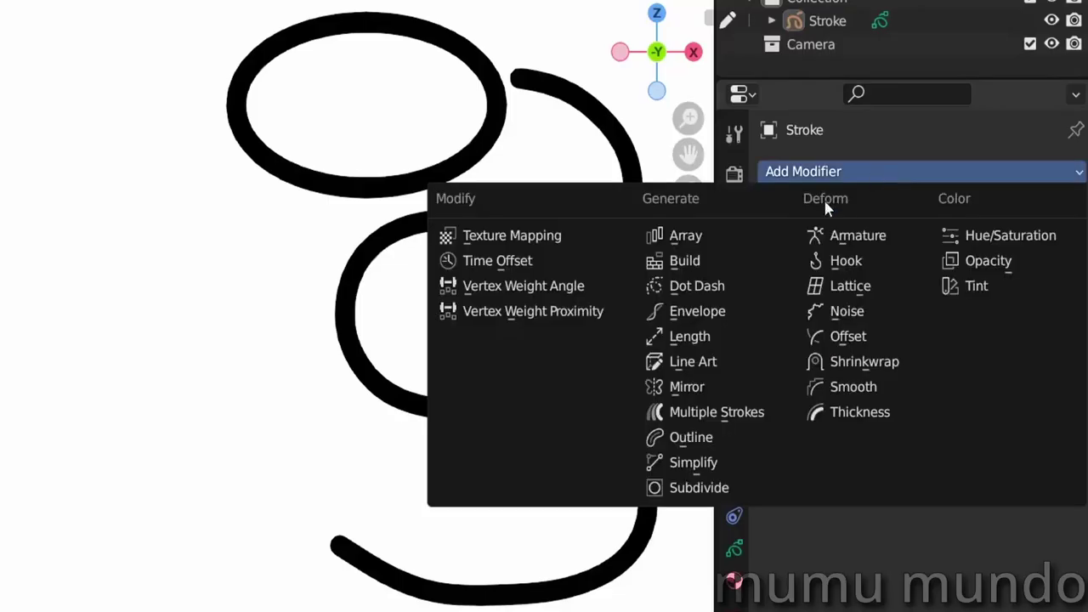
pyautogui.click(719, 286)
pyautogui.moveTo(921, 404)
pyautogui.mouseDown()
pyautogui.moveTo(977, 403)
pyautogui.moveTo(921, 402)
pyautogui.mouseUp()
pyautogui.moveTo(970, 243)
pyautogui.mouseDown()
pyautogui.moveTo(1041, 243)
pyautogui.moveTo(982, 243)
pyautogui.mouseUp()
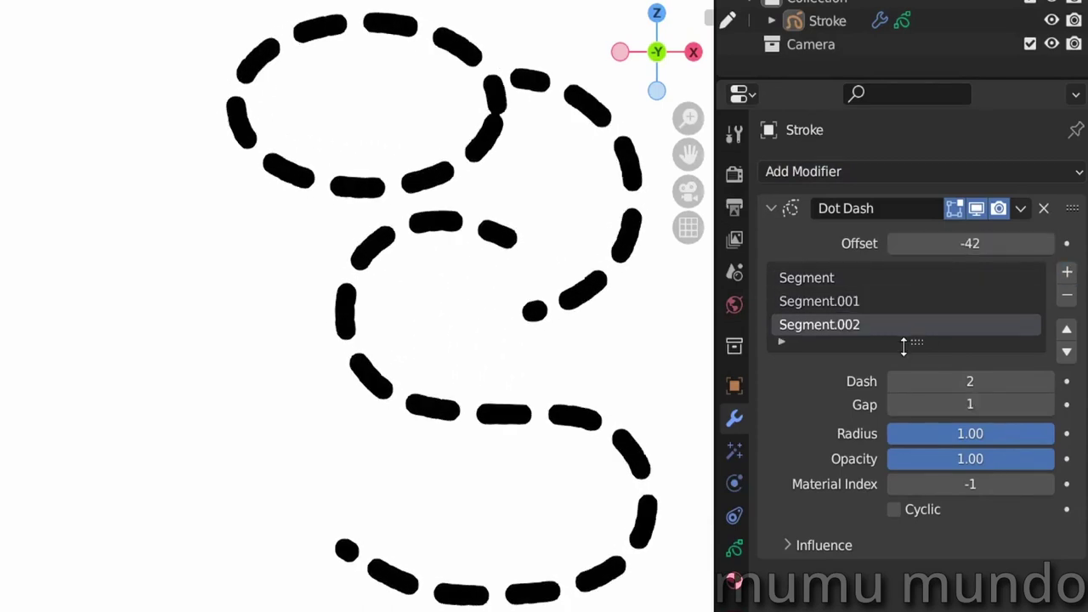
# Add extra dash segments, edit one, then remove Segment.002 and Segment.001.
pyautogui.moveTo(910, 342); pyautogui.dragTo(909, 354)
pyautogui.click(869, 293)
pyautogui.click(850, 324)
pyautogui.moveTo(969, 391); pyautogui.dragTo(1016, 417)
pyautogui.keyDown('ctrl'); pyautogui.scroll(1, 975, 361); pyautogui.keyUp('ctrl')
pyautogui.click(834, 327)
pyautogui.click(1066, 294)
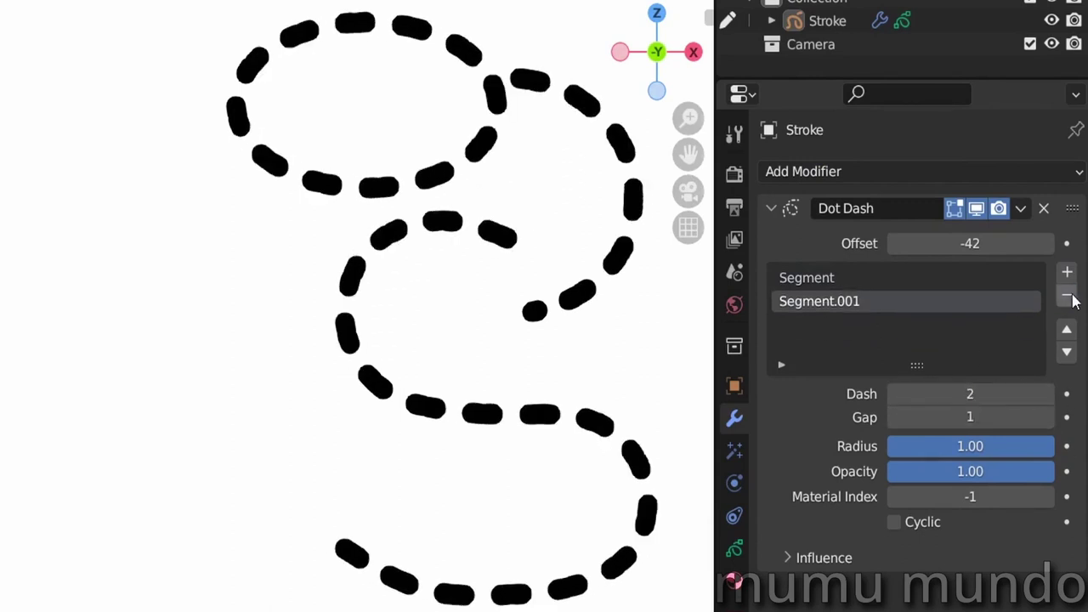
pyautogui.click(1066, 295)
# Set Dash 6 and Gap 5, and adjust the dash radius, thickness and opacity.
pyautogui.click(898, 394)
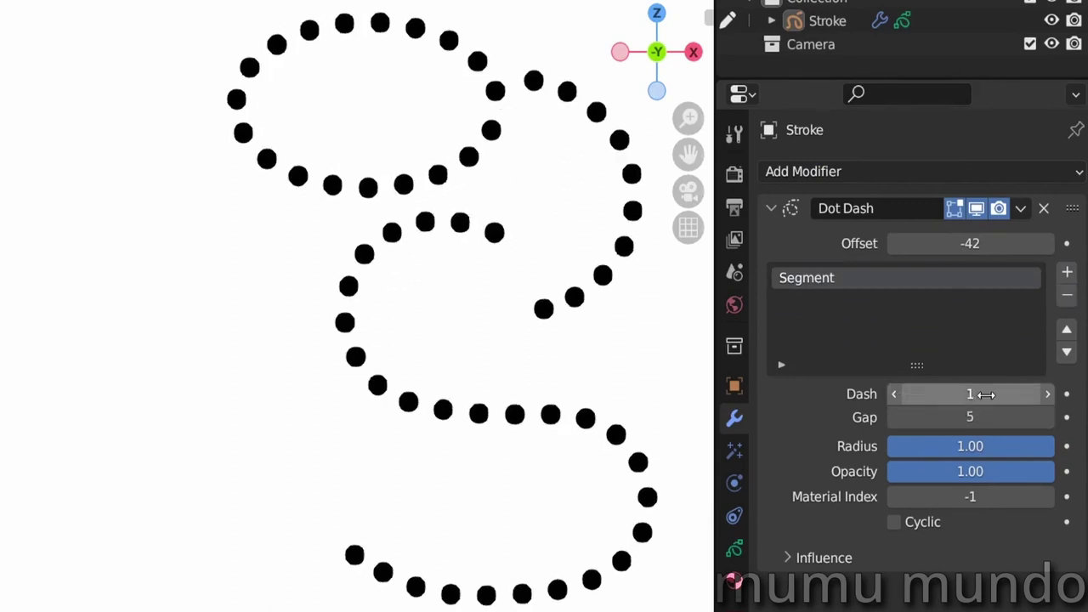
pyautogui.click(1047, 405)
pyautogui.click(1047, 406)
pyautogui.click(1047, 406)
pyautogui.click(1047, 406)
pyautogui.click(1047, 405)
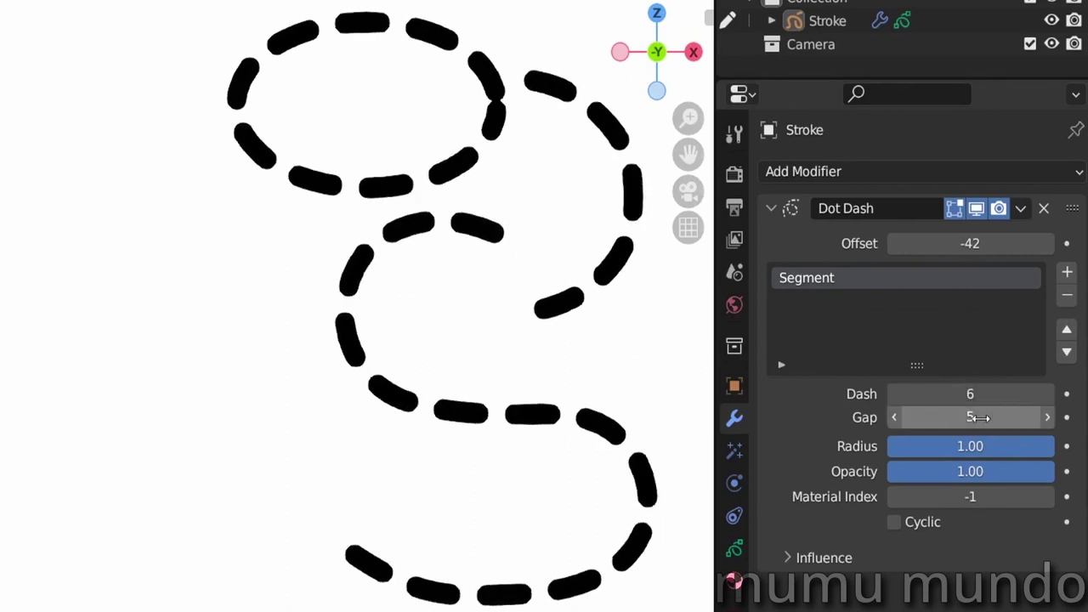
pyautogui.moveTo(968, 418)
pyautogui.mouseDown()
pyautogui.moveTo(926, 417)
pyautogui.moveTo(1053, 417)
pyautogui.moveTo(948, 417)
pyautogui.mouseUp()
pyautogui.moveTo(970, 446)
pyautogui.mouseDown()
pyautogui.moveTo(815, 447)
pyautogui.moveTo(986, 446)
pyautogui.mouseUp()
pyautogui.moveTo(1044, 472)
pyautogui.mouseDown()
pyautogui.moveTo(960, 472)
pyautogui.moveTo(1045, 472)
pyautogui.mouseUp()
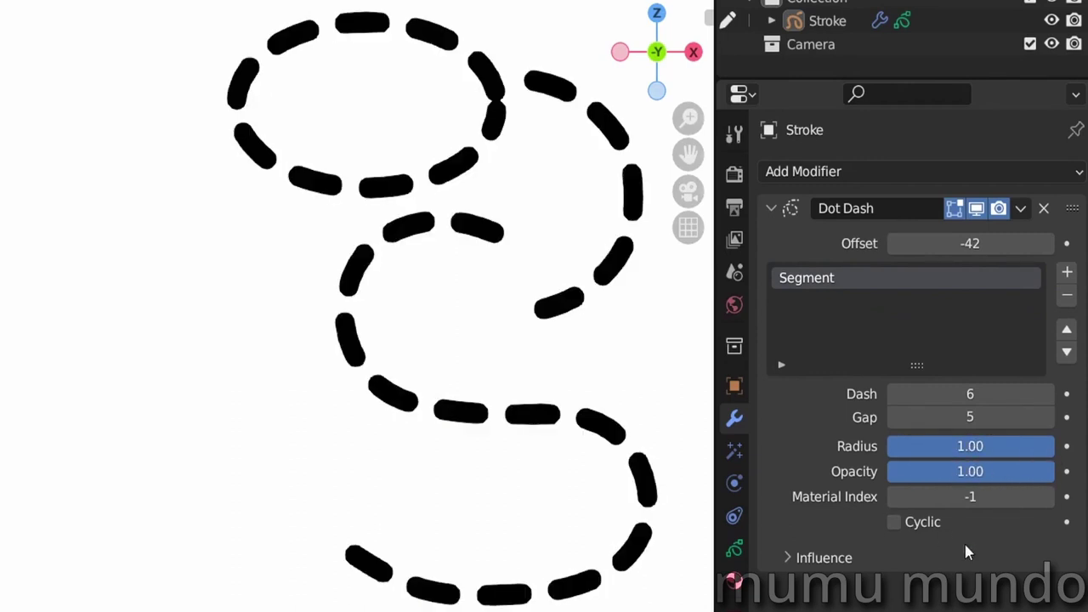
# Give the dashes the red material (index 1) and show the stroke's material list.
pyautogui.click(1046, 498)
pyautogui.click(1046, 497)
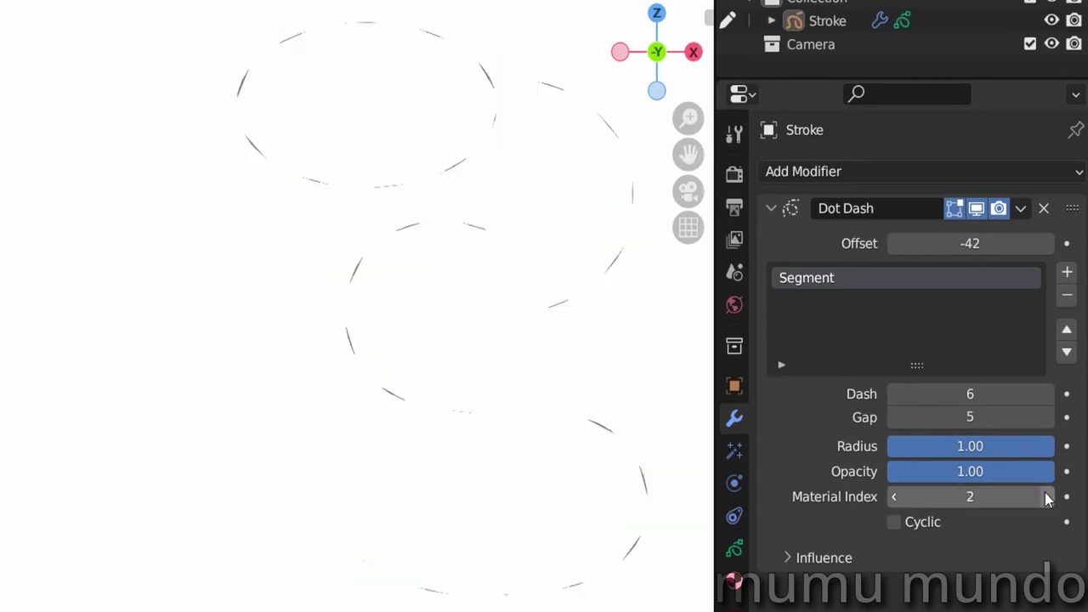
pyautogui.click(1046, 498)
pyautogui.moveTo(1046, 498); pyautogui.dragTo(909, 526)
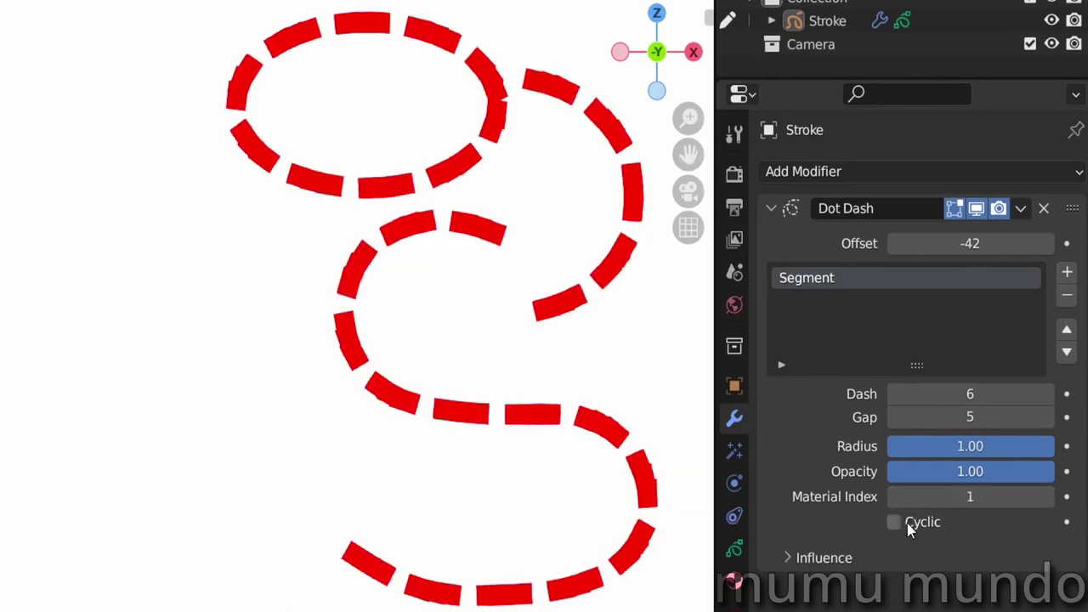
pyautogui.click(736, 581)
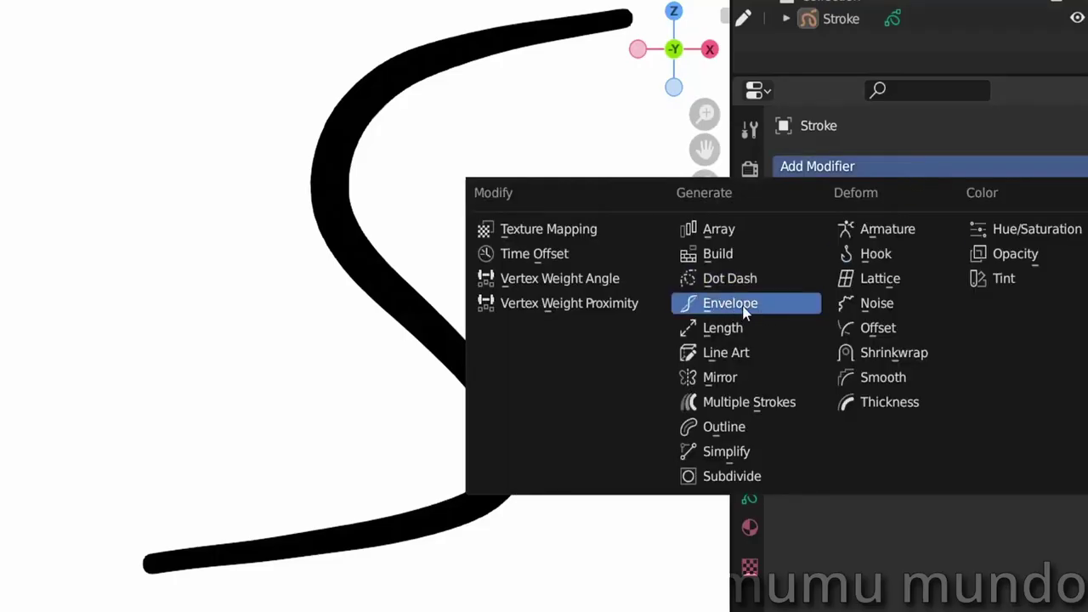
# Add an Envelope modifier with spread 28 in Fills mode and check the Solid Fill material.
pyautogui.click(743, 308)
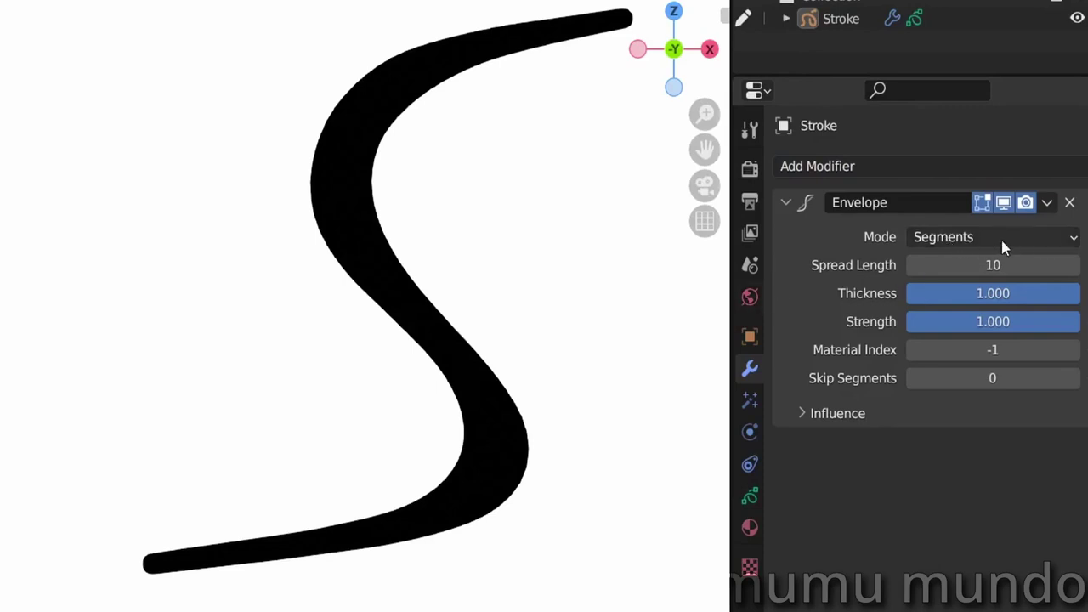
pyautogui.moveTo(977, 264)
pyautogui.mouseDown()
pyautogui.moveTo(1035, 264)
pyautogui.moveTo(981, 264)
pyautogui.moveTo(943, 292)
pyautogui.mouseUp()
pyautogui.click(978, 236)
pyautogui.click(935, 315)
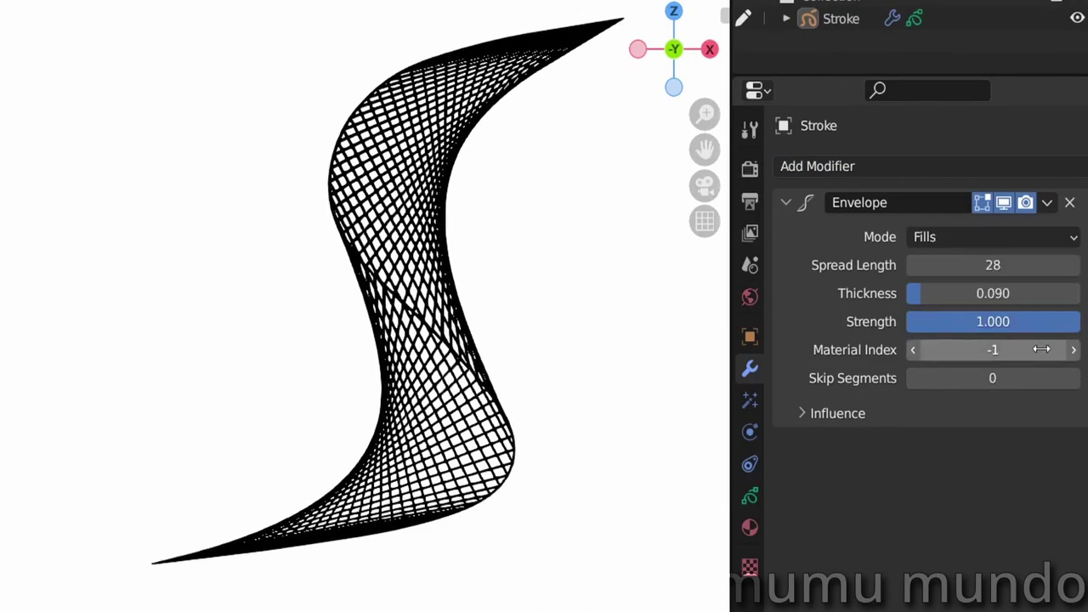
pyautogui.click(1072, 357)
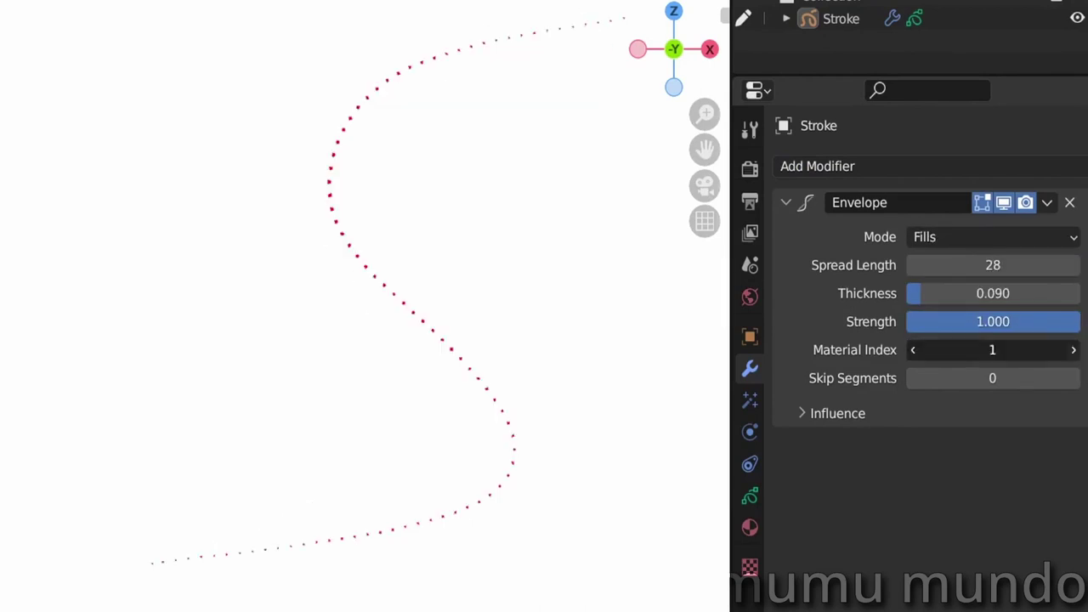
pyautogui.click(1072, 349)
pyautogui.click(749, 527)
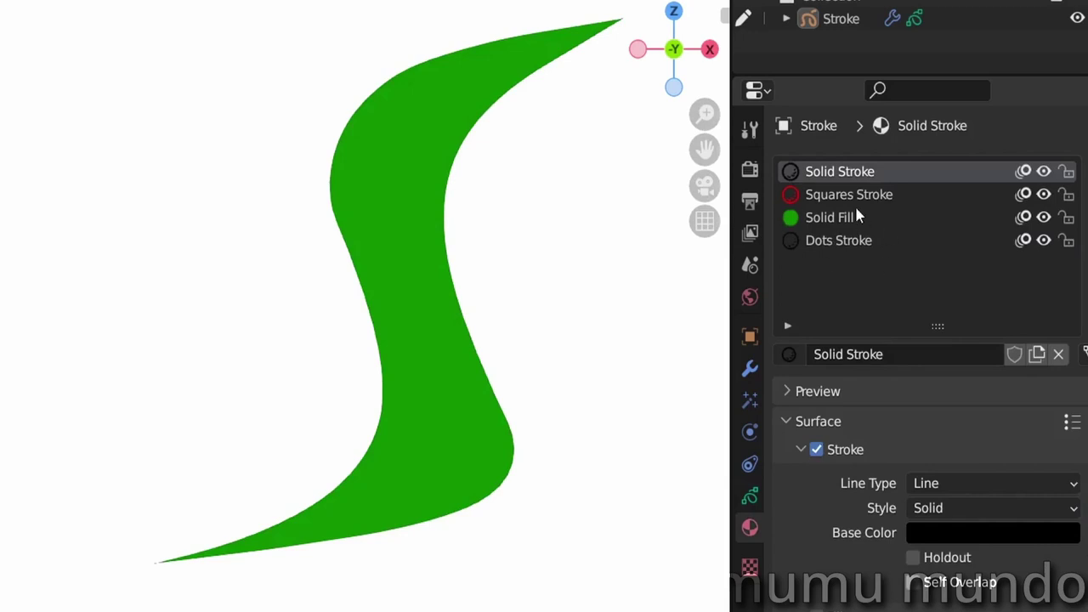
pyautogui.click(854, 217)
pyautogui.click(749, 367)
# Try Deform mode at spread 25, then switch to Segments at spread 28 and thickness 0.071.
pyautogui.click(994, 236)
pyautogui.click(972, 265)
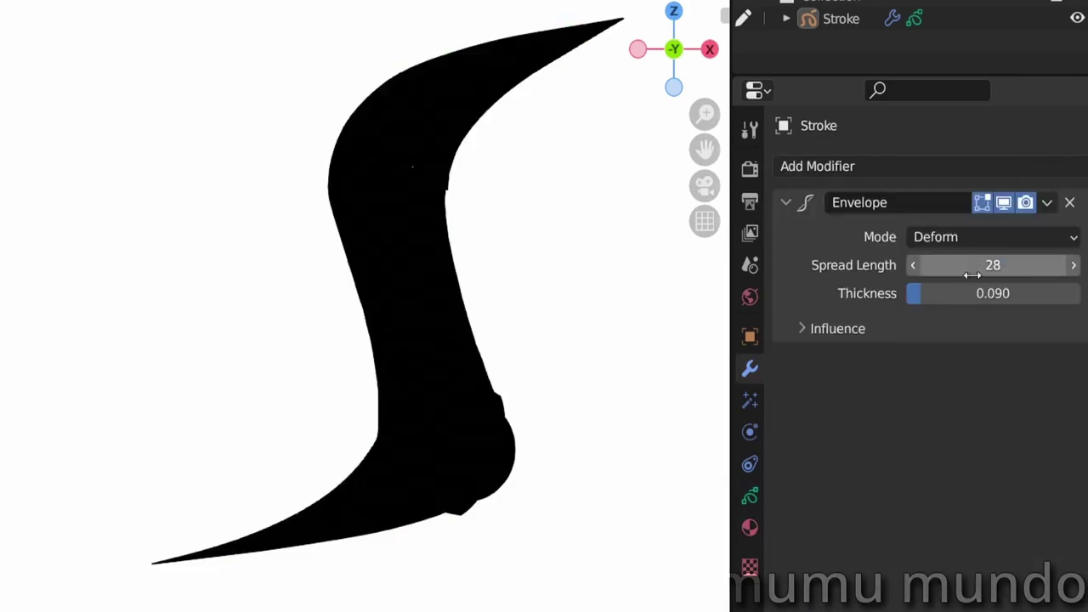
pyautogui.moveTo(972, 270)
pyautogui.mouseDown()
pyautogui.moveTo(1014, 270)
pyautogui.moveTo(959, 270)
pyautogui.mouseUp()
pyautogui.click(978, 237)
pyautogui.click(945, 288)
pyautogui.moveTo(986, 349); pyautogui.dragTo(969, 349)
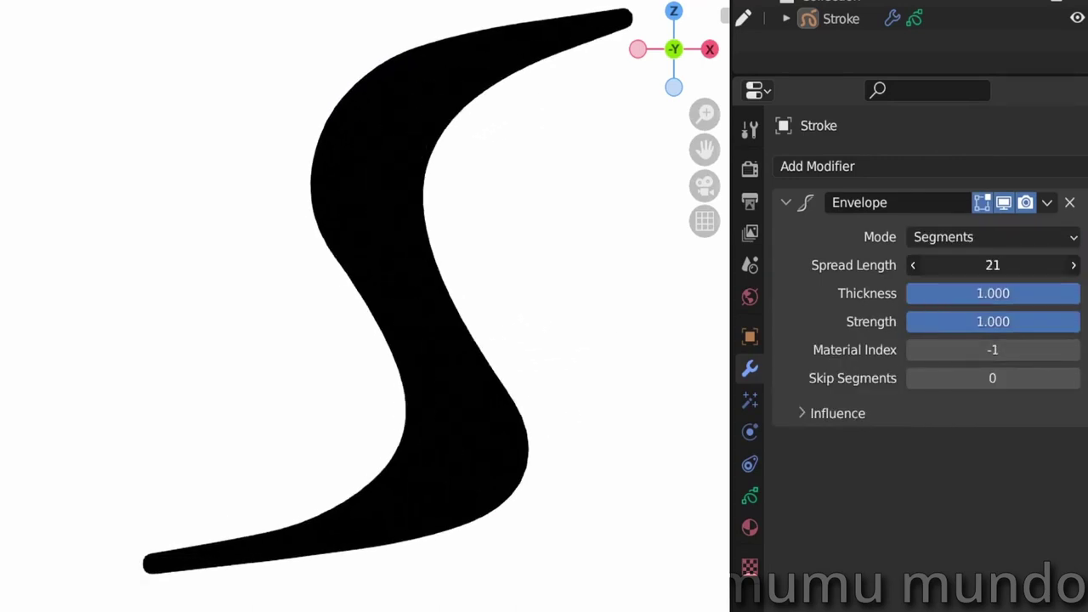
pyautogui.moveTo(978, 265)
pyautogui.mouseDown()
pyautogui.moveTo(1007, 266)
pyautogui.moveTo(954, 293)
pyautogui.mouseUp()
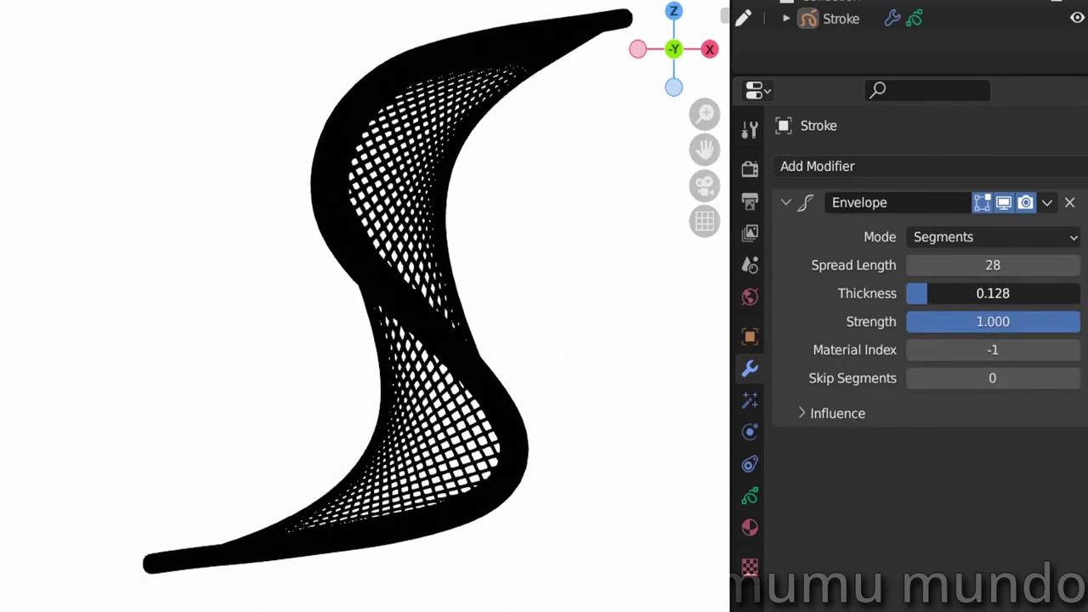
pyautogui.moveTo(993, 293)
pyautogui.mouseDown()
pyautogui.moveTo(906, 293)
pyautogui.moveTo(916, 293)
pyautogui.mouseUp()
pyautogui.moveTo(1020, 323); pyautogui.dragTo(1079, 321)
# Step the envelope material index up to the green fill material and inspect Solid Fill.
pyautogui.click(1073, 350)
pyautogui.click(1073, 350)
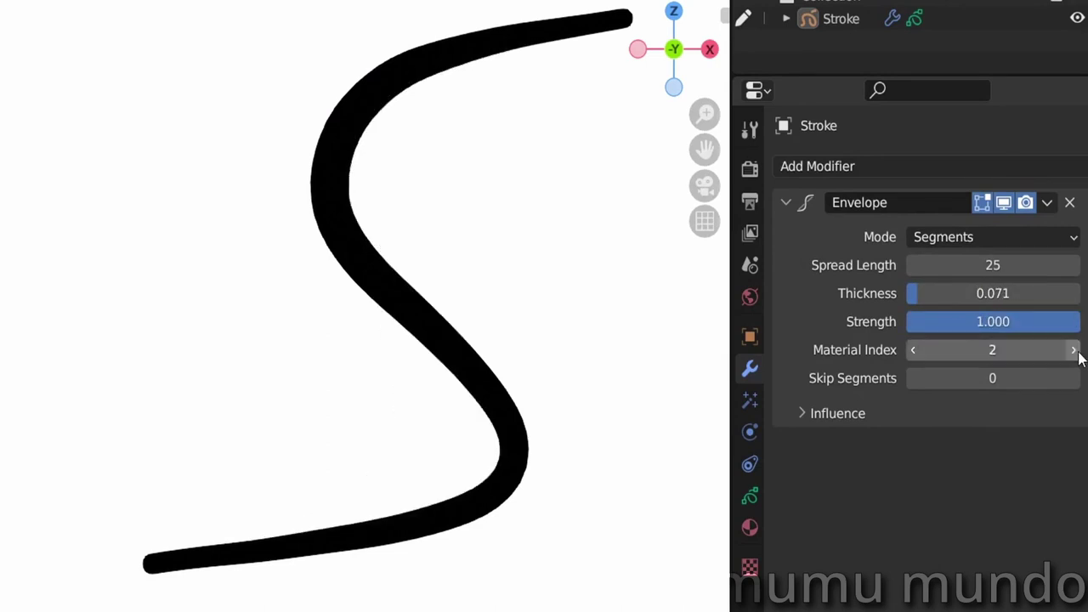
pyautogui.click(1073, 350)
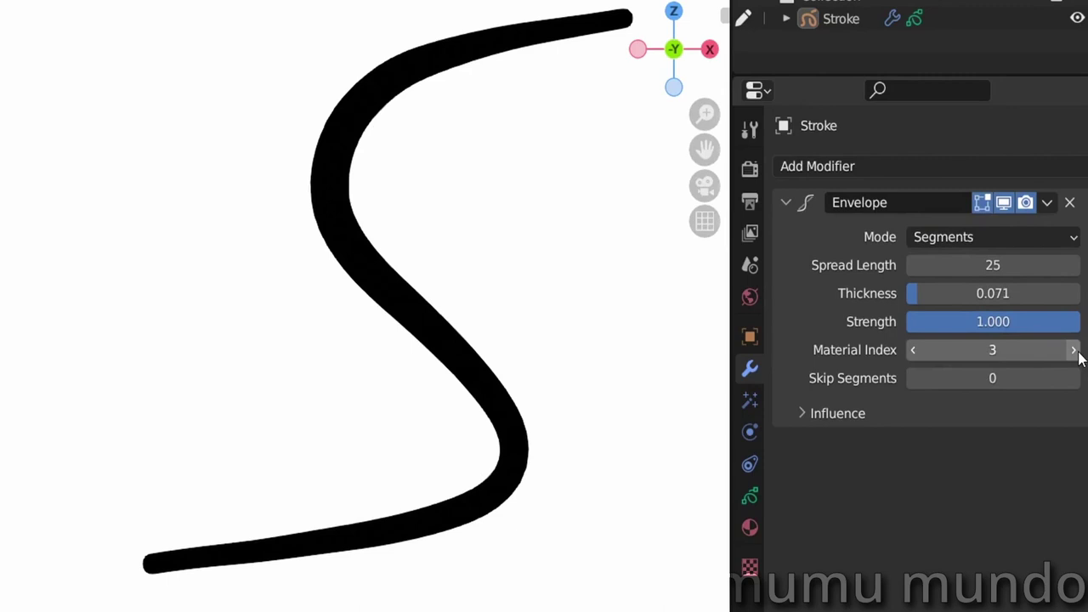
pyautogui.click(915, 350)
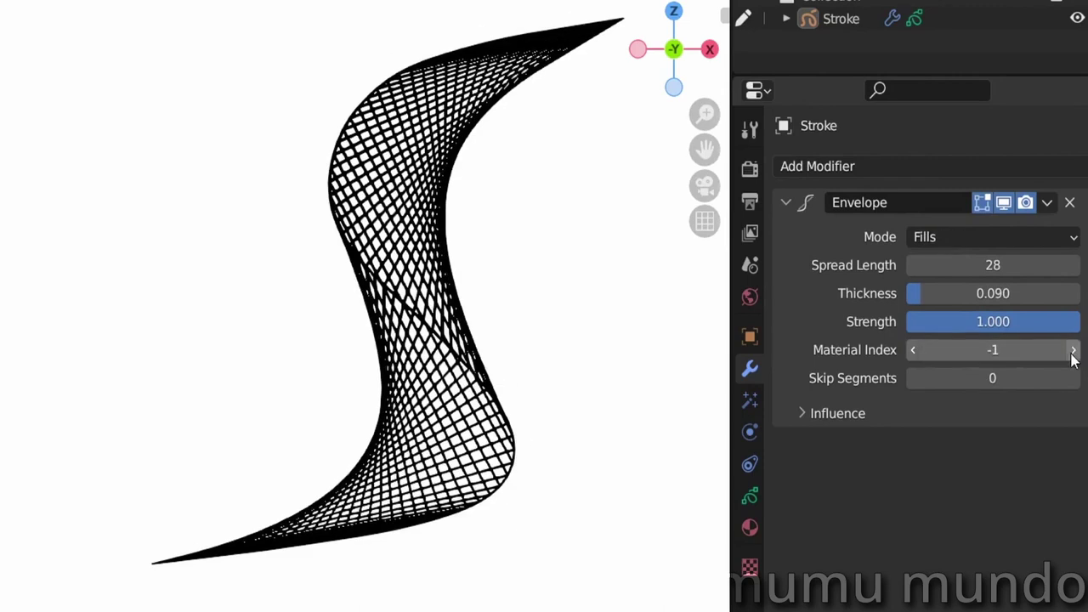
pyautogui.click(1074, 350)
pyautogui.click(1073, 350)
pyautogui.click(1074, 350)
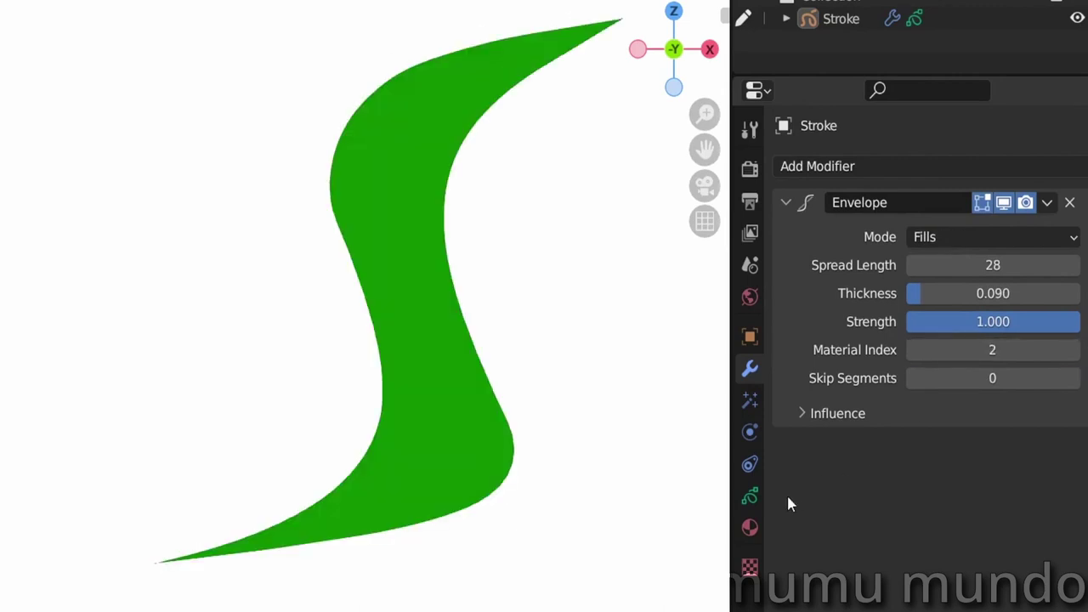
pyautogui.click(751, 528)
pyautogui.click(849, 216)
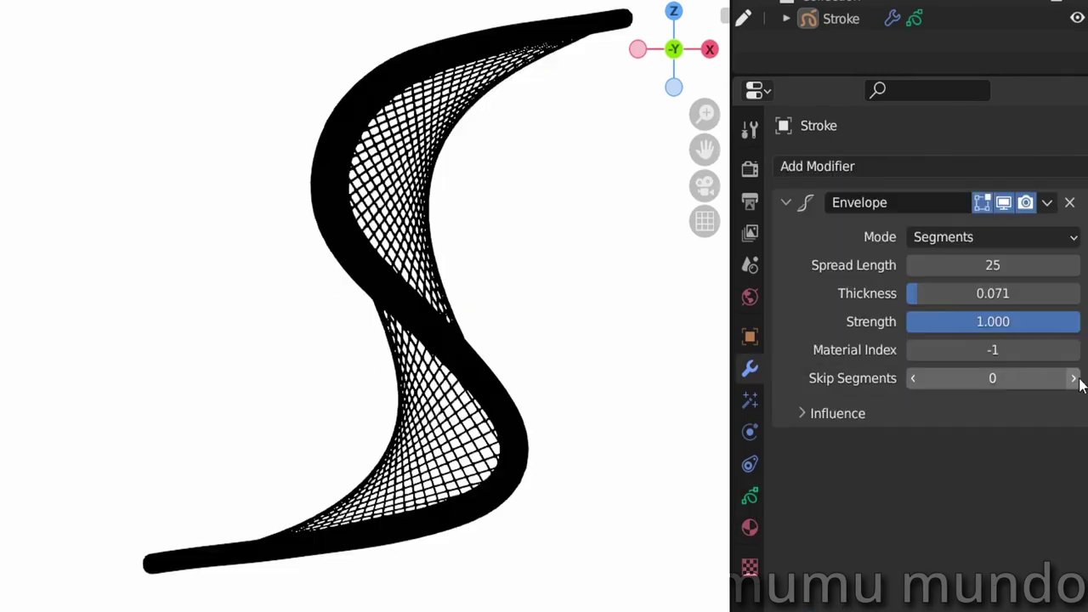
# Experiment with Skip Segments values and settle on skipping 1 segment.
pyautogui.click(1073, 378)
pyautogui.click(1074, 379)
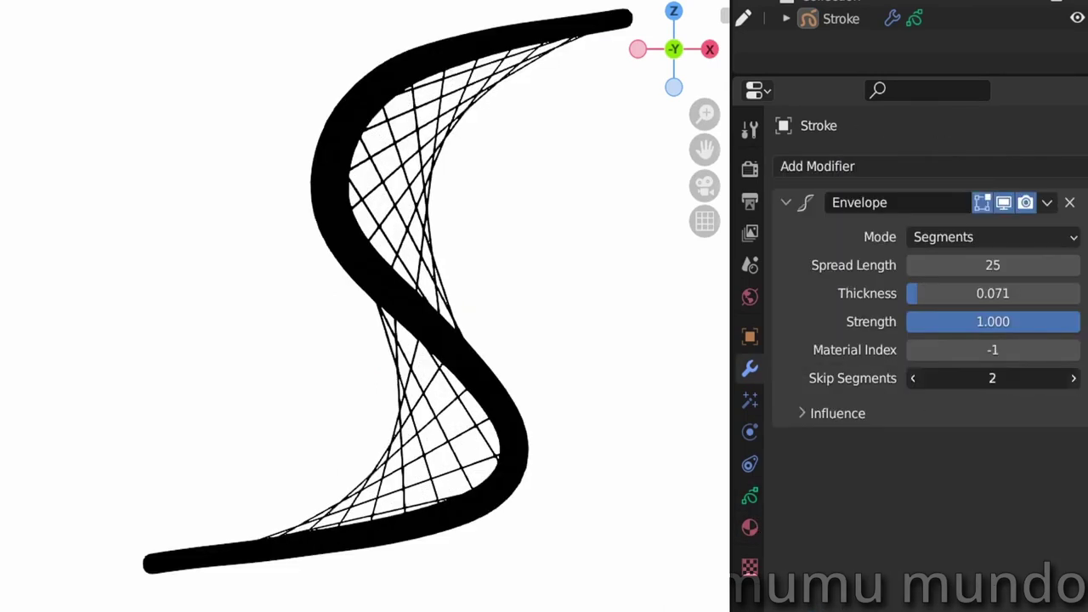
pyautogui.click(1073, 378)
pyautogui.click(1074, 378)
pyautogui.click(914, 378)
pyautogui.click(914, 378)
pyautogui.click(913, 378)
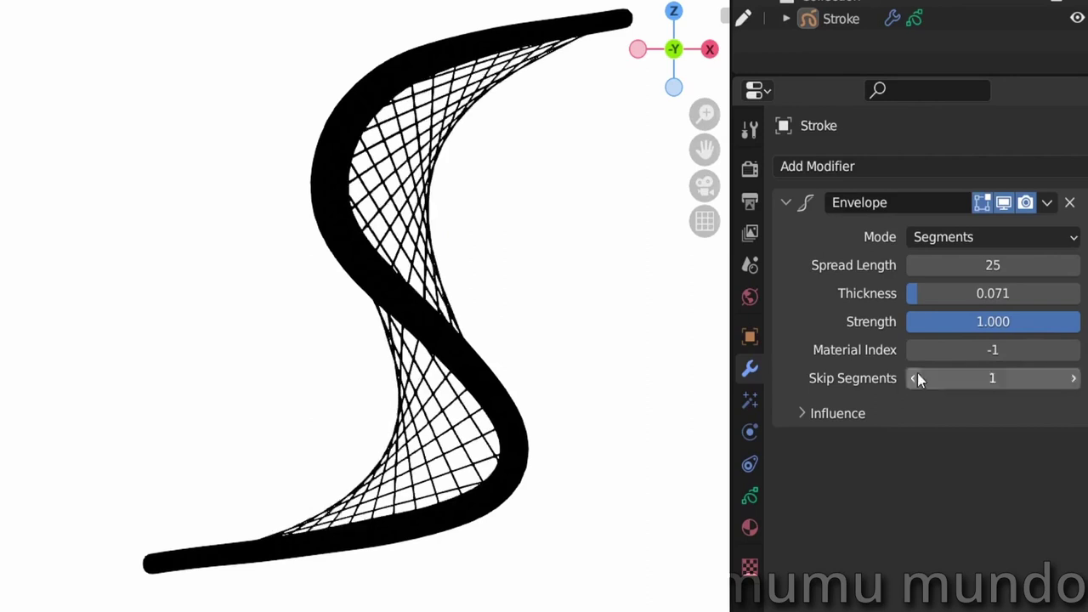
pyautogui.click(913, 378)
pyautogui.moveTo(917, 378); pyautogui.dragTo(935, 378)
pyautogui.click(1073, 378)
pyautogui.click(1073, 378)
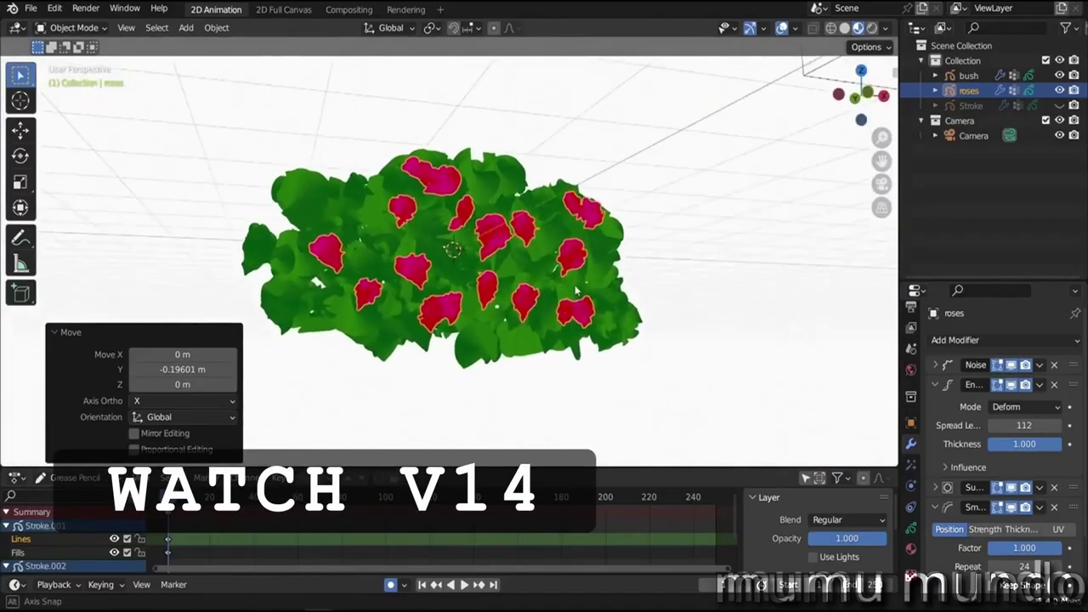
pyautogui.scroll(5, 575, 291)
pyautogui.scroll(-4, 478, 310)
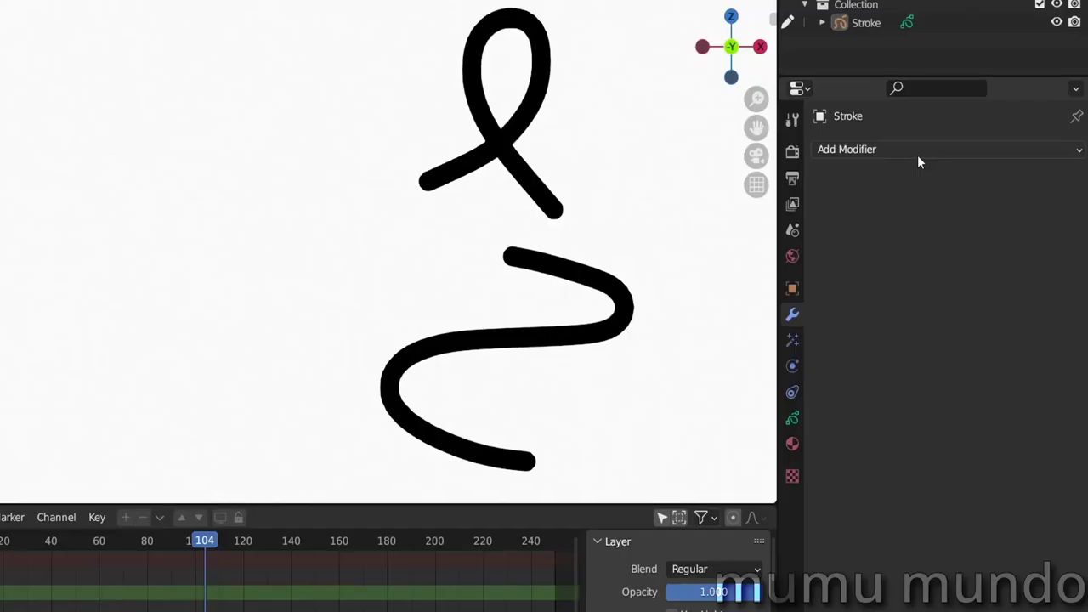
# Add a Length modifier with start length 1.00 and end length 1.
pyautogui.click(917, 153)
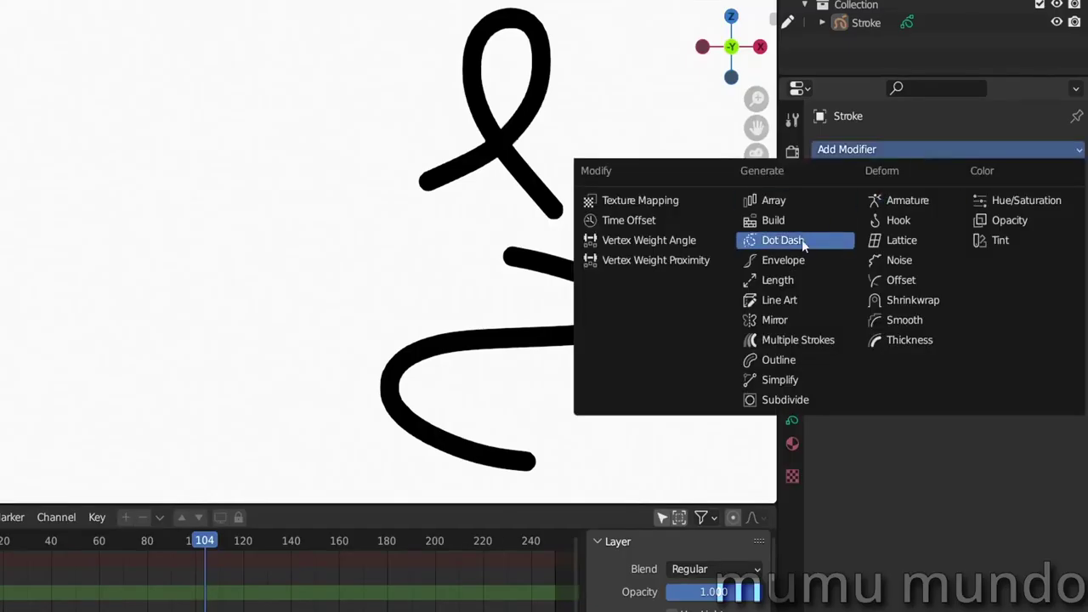
pyautogui.click(773, 281)
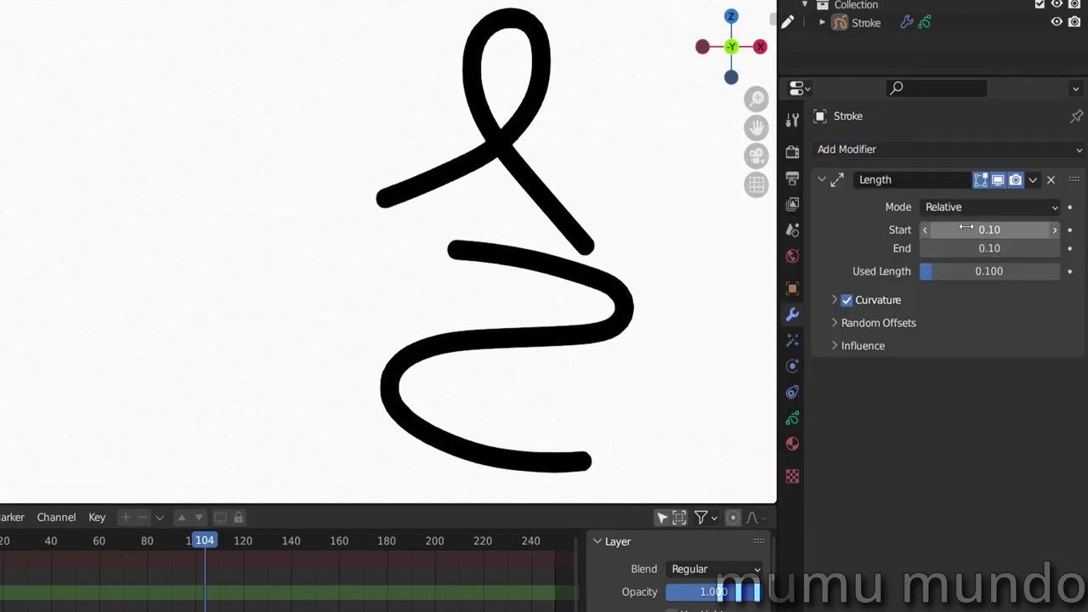
pyautogui.click(967, 227)
pyautogui.press('Return')
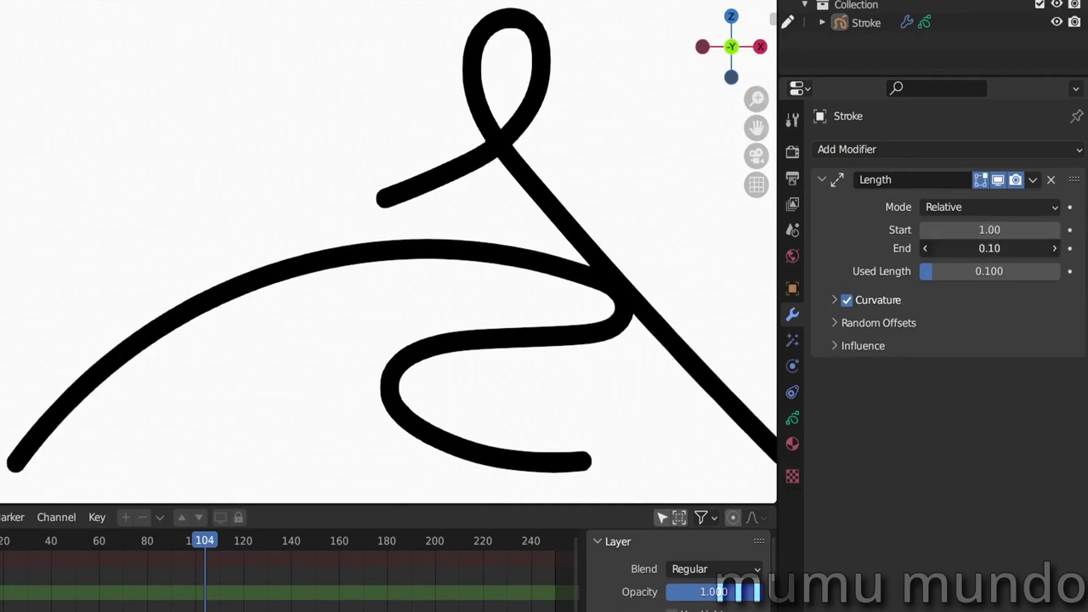
pyautogui.click(969, 248)
pyautogui.write('1')
pyautogui.press('Return')
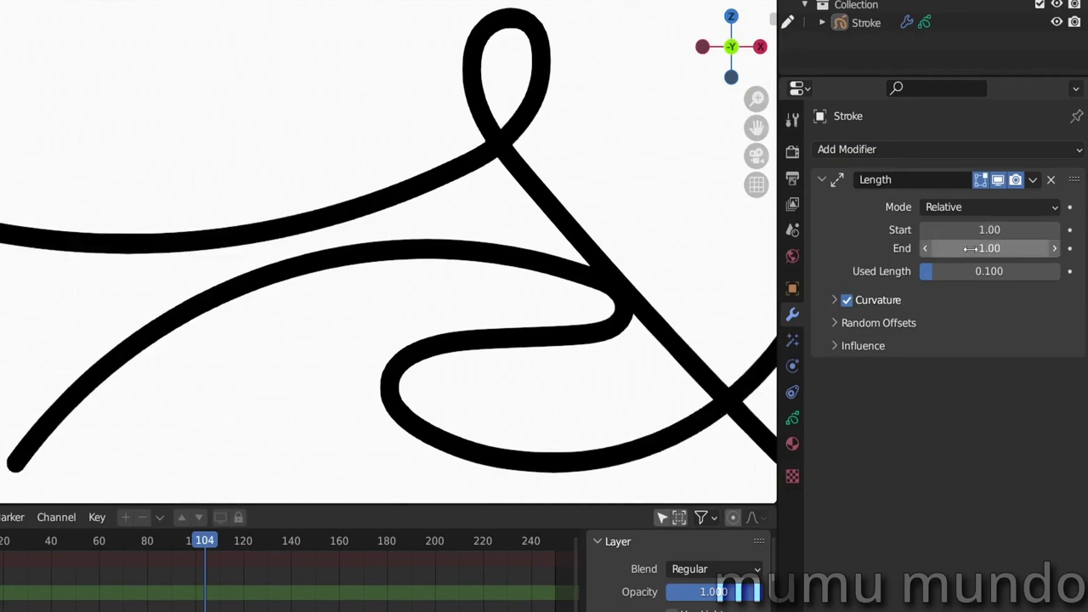
pyautogui.click(968, 248)
# Switch the Length mode to Absolute, extend the stroke start, and raise the used length.
pyautogui.click(986, 206)
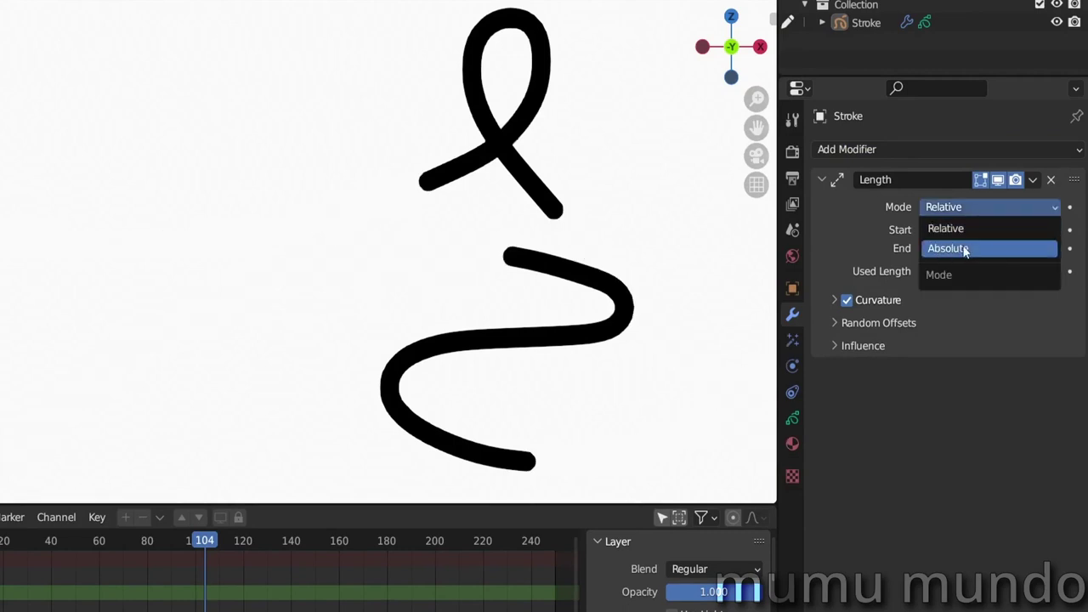
pyautogui.click(965, 248)
pyautogui.moveTo(969, 230)
pyautogui.mouseDown()
pyautogui.moveTo(952, 230)
pyautogui.moveTo(1028, 230)
pyautogui.moveTo(990, 248)
pyautogui.moveTo(1054, 249)
pyautogui.mouseUp()
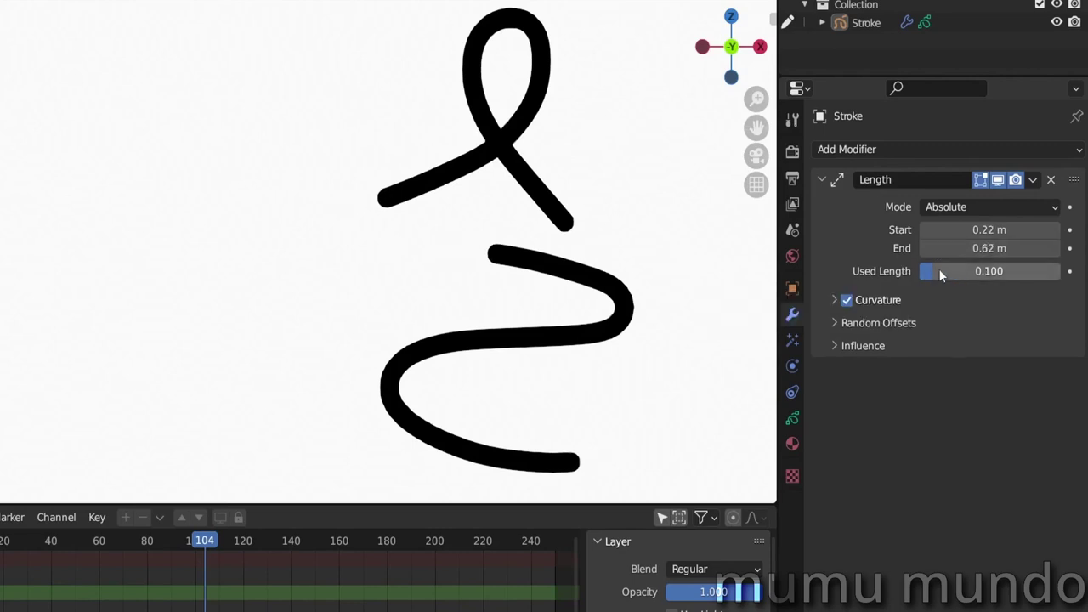
pyautogui.moveTo(950, 269)
pyautogui.mouseDown()
pyautogui.moveTo(1045, 270)
pyautogui.moveTo(935, 270)
pyautogui.moveTo(986, 270)
pyautogui.moveTo(955, 271)
pyautogui.mouseUp()
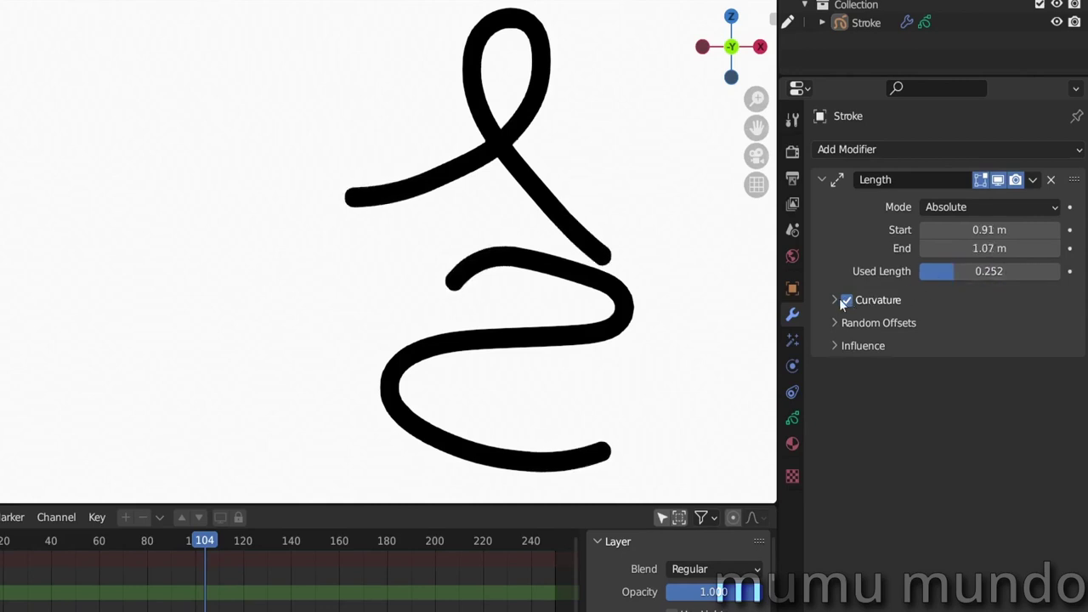
# Enable curved extensions, raise segment influence, set used length 0.301, and invert the curvature.
pyautogui.click(835, 300)
pyautogui.click(847, 299)
pyautogui.click(847, 299)
pyautogui.click(846, 300)
pyautogui.click(847, 299)
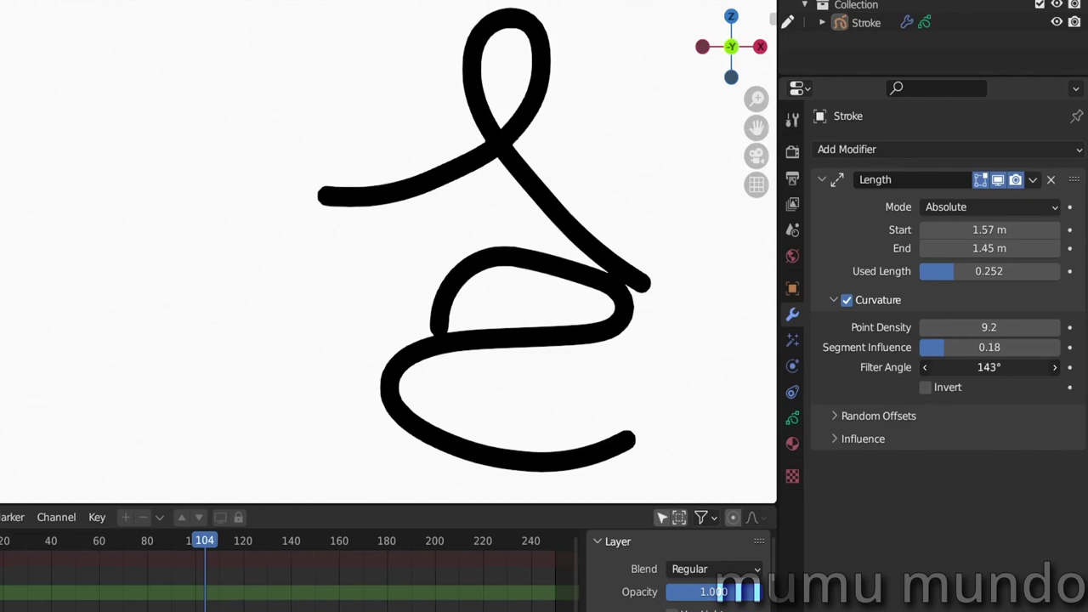
pyautogui.moveTo(989, 366)
pyautogui.mouseDown()
pyautogui.moveTo(978, 347)
pyautogui.moveTo(1060, 347)
pyautogui.moveTo(812, 373)
pyautogui.moveTo(1026, 373)
pyautogui.moveTo(812, 373)
pyautogui.moveTo(852, 373)
pyautogui.mouseUp()
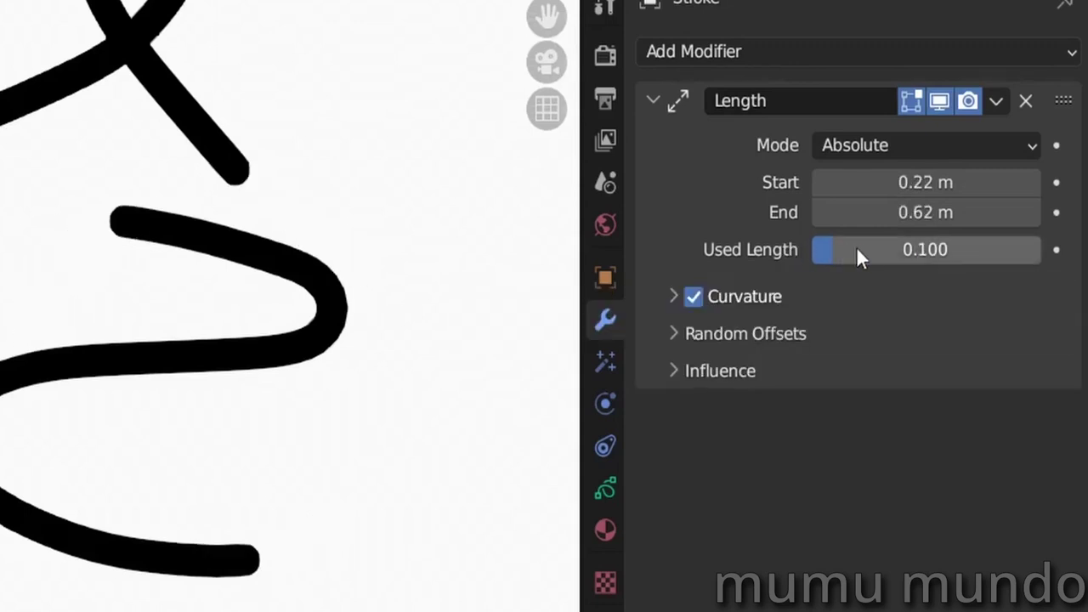
pyautogui.moveTo(856, 249)
pyautogui.mouseDown()
pyautogui.moveTo(995, 249)
pyautogui.moveTo(837, 249)
pyautogui.moveTo(946, 249)
pyautogui.moveTo(871, 249)
pyautogui.mouseUp()
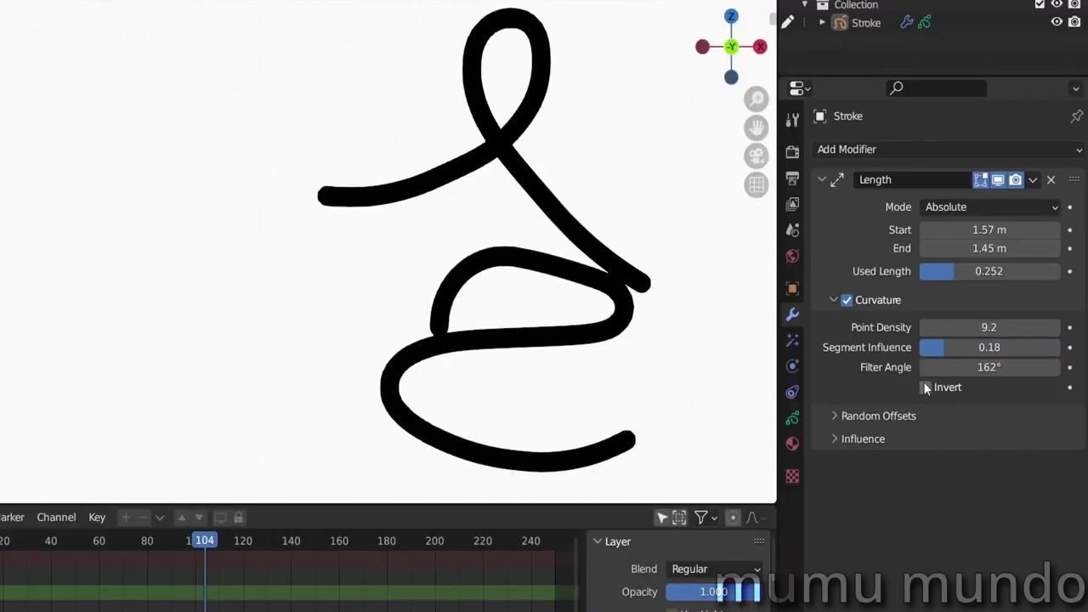
pyautogui.click(925, 387)
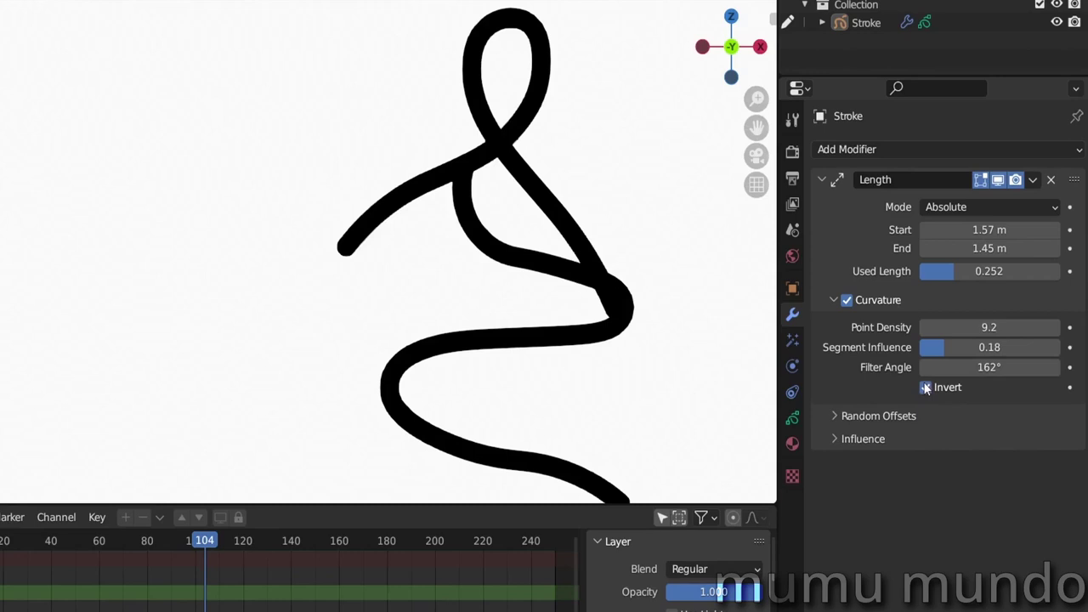
# Zero Length's Start/End, then set random offsets 0.8/0.9, noise 1.689, seed 6, Randomize step 4.
pyautogui.hotkey('ctrl', 'z')
pyautogui.hotkey('ctrl', 'z')
pyautogui.hotkey('ctrl', 'z')
pyautogui.click(835, 415)
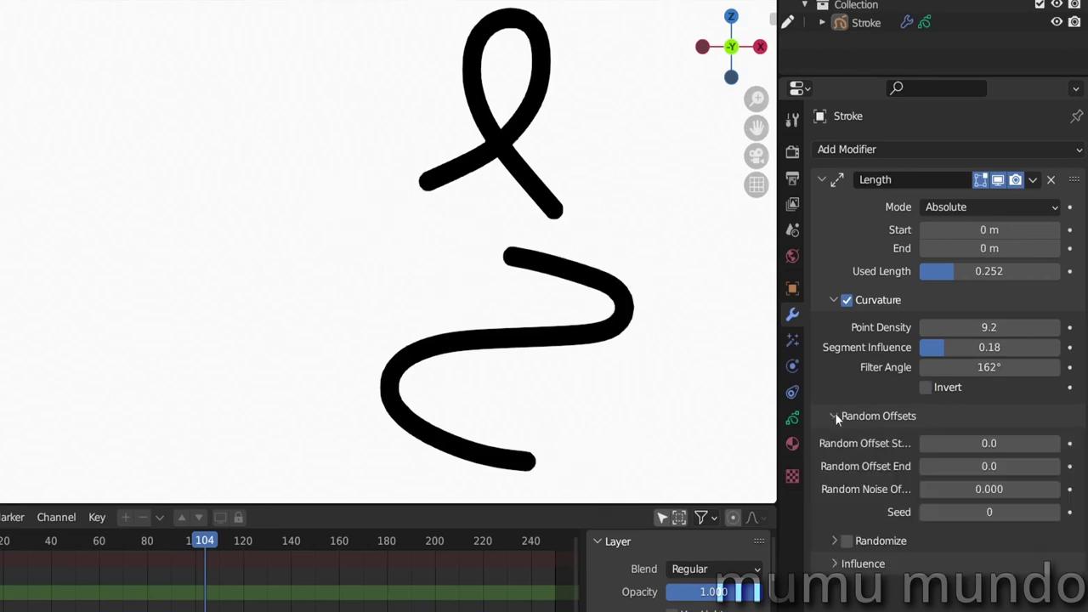
pyautogui.moveTo(935, 443)
pyautogui.mouseDown()
pyautogui.moveTo(990, 466)
pyautogui.moveTo(944, 489)
pyautogui.mouseUp()
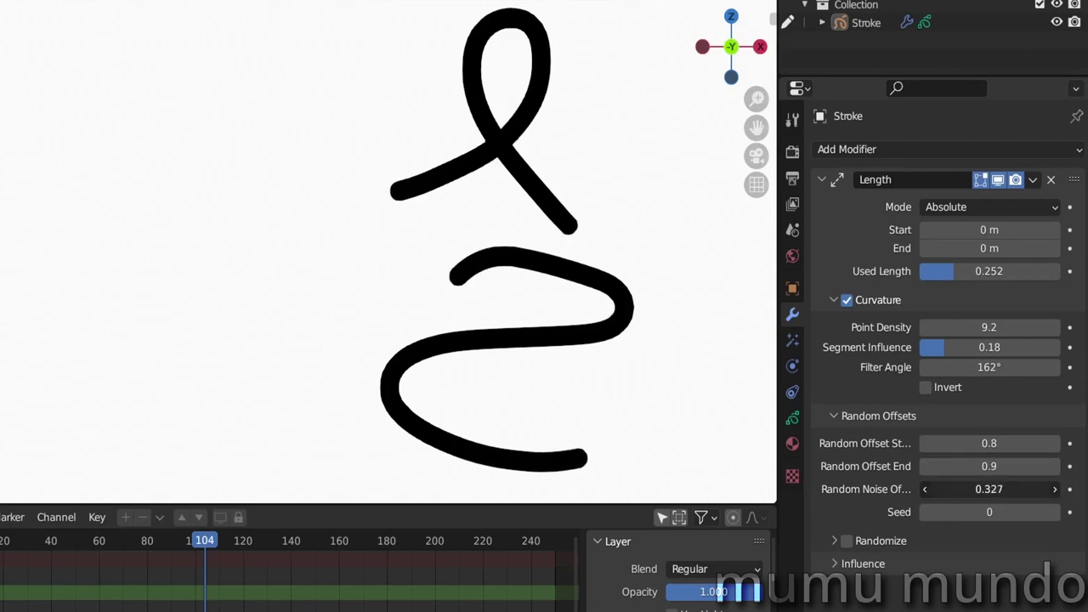
pyautogui.moveTo(990, 488); pyautogui.dragTo(1020, 489)
pyautogui.click(853, 544)
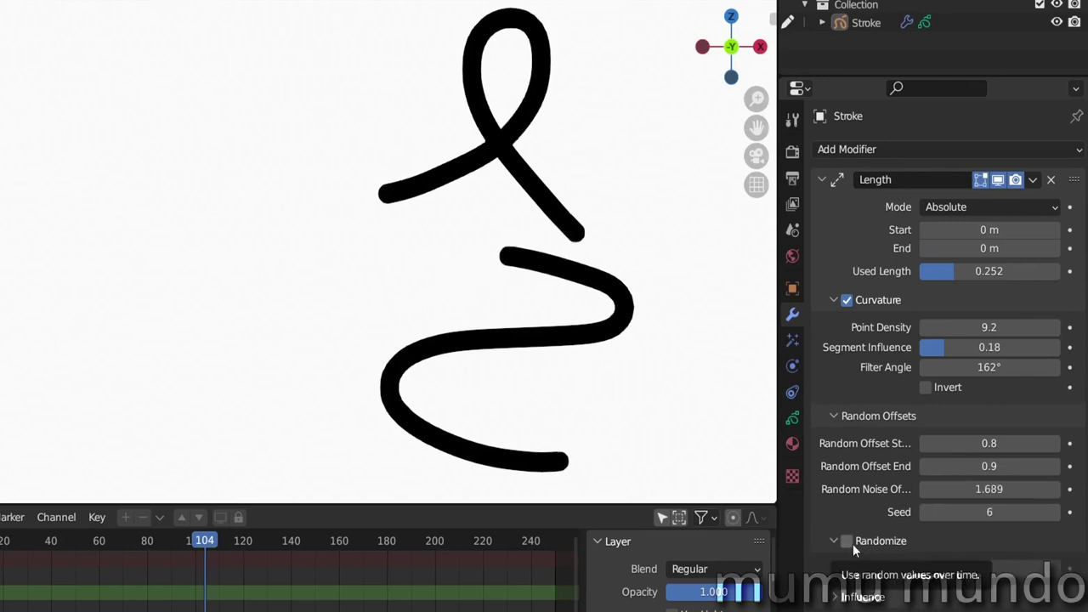
pyautogui.click(847, 542)
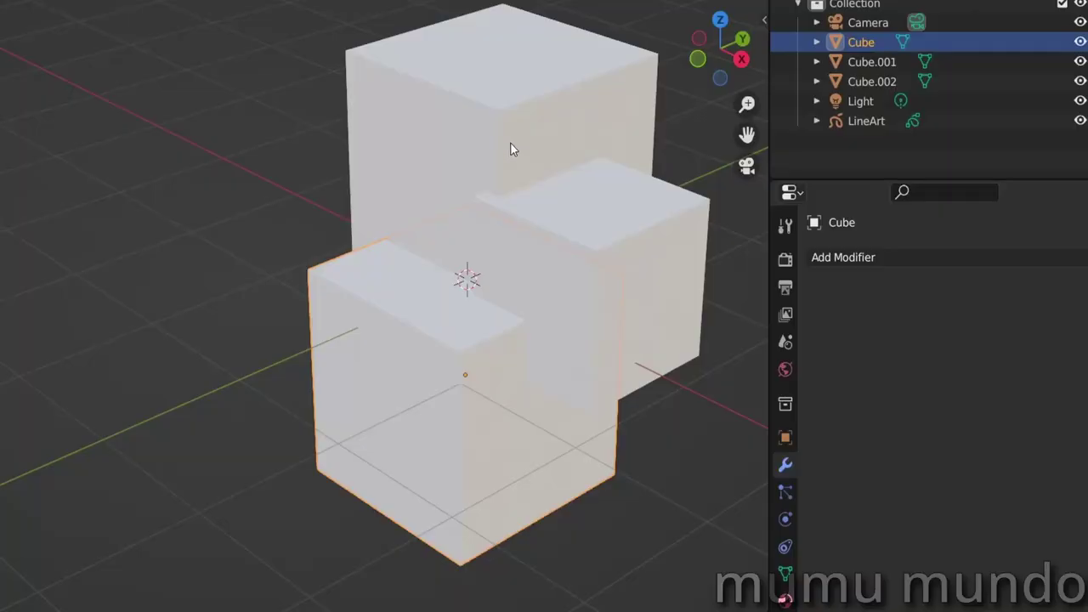
# Move Cube.002 and the tall Cube.001 to new positions in the scene.
pyautogui.click(666, 292)
pyautogui.press('g')
pyautogui.click(676, 304)
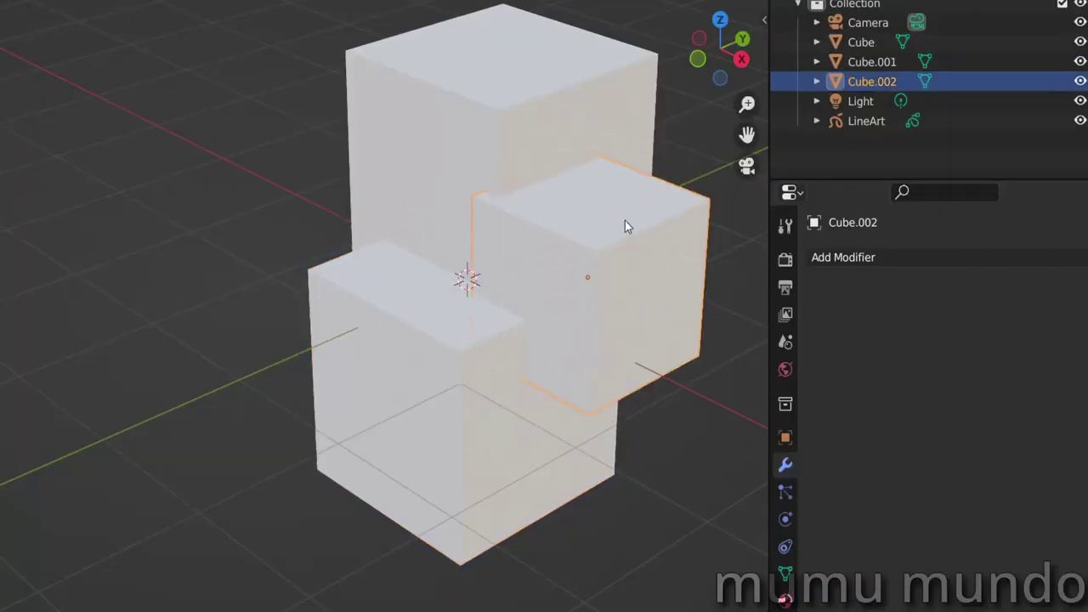
pyautogui.click(512, 120)
pyautogui.press('g')
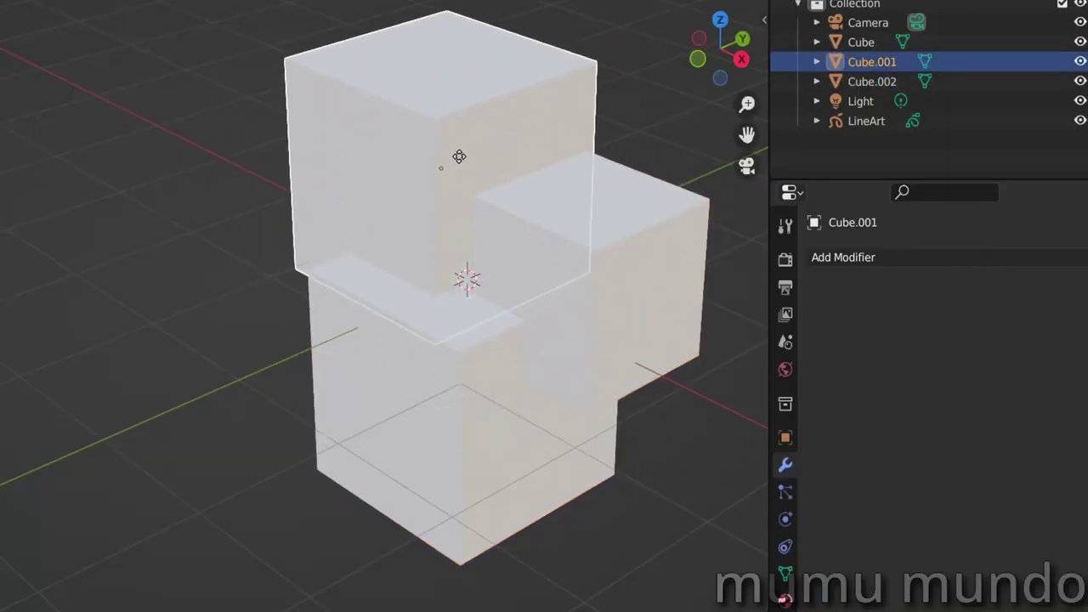
pyautogui.click(516, 146)
# Add a Line Art modifier to the LineArt object.
pyautogui.click(1028, 258)
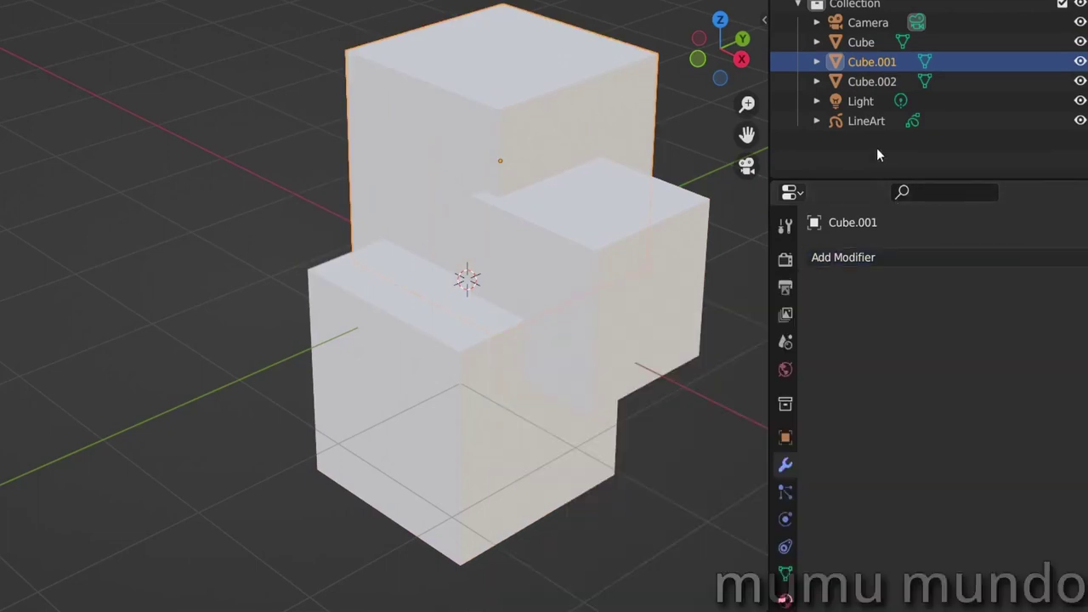
pyautogui.click(875, 123)
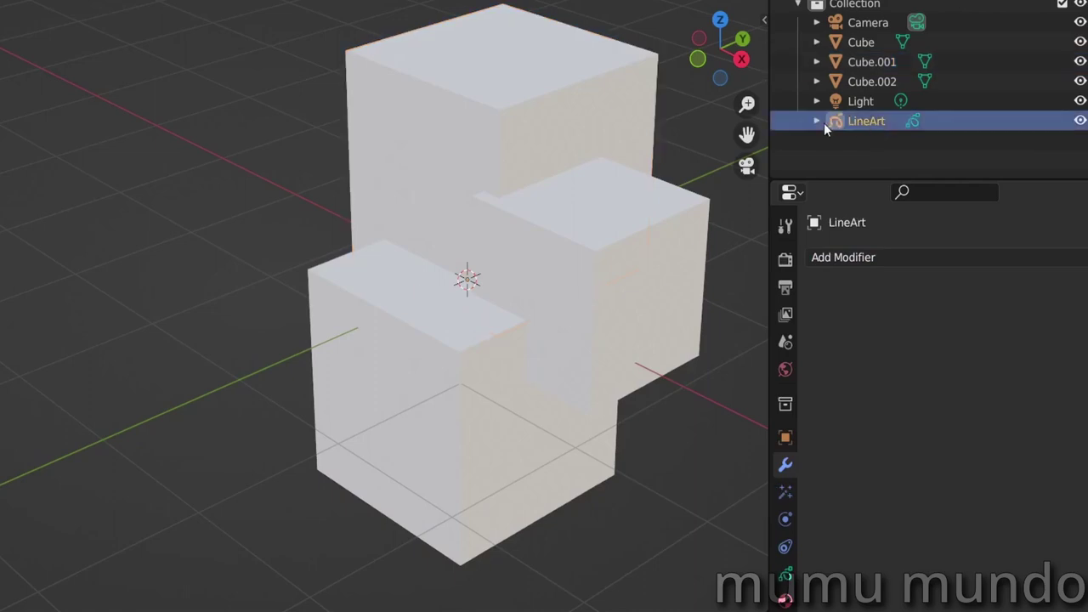
pyautogui.click(860, 254)
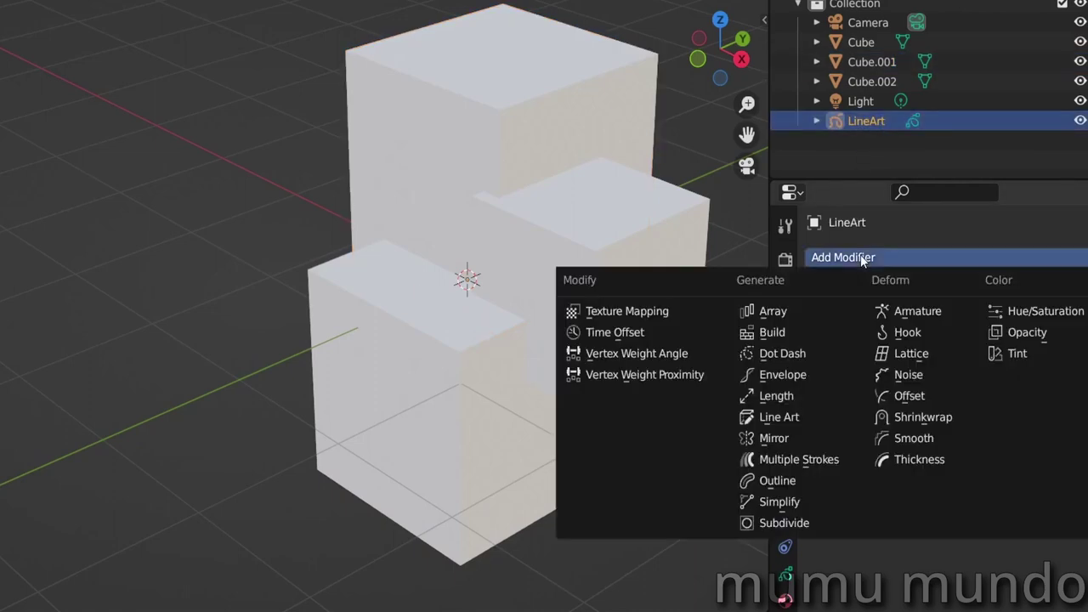
pyautogui.click(787, 419)
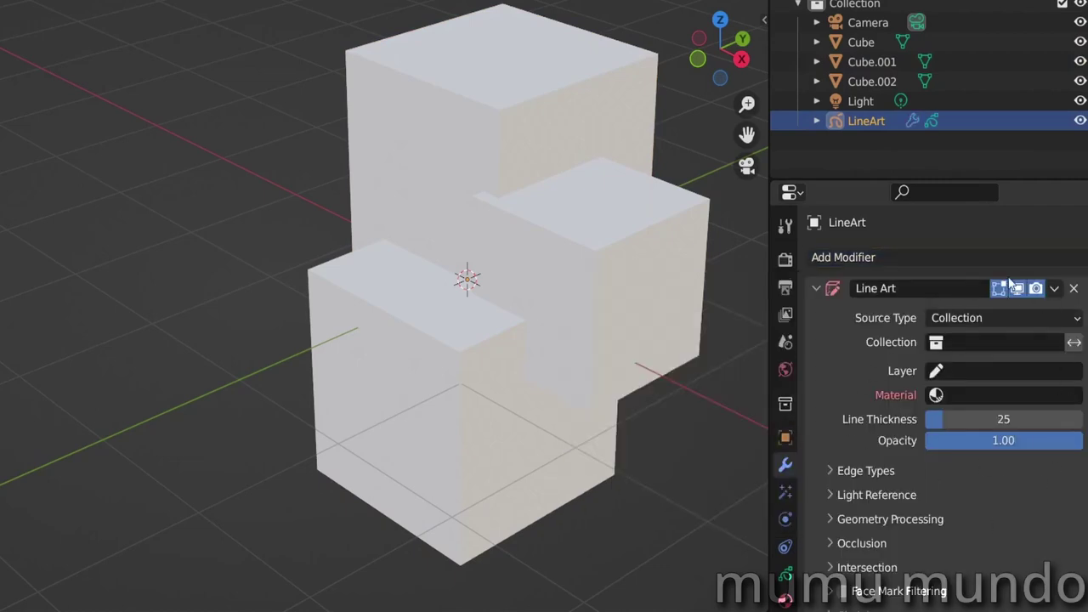
# Set the Line Art source to Scene, layer Lines, material Black, and thickness 55.
pyautogui.click(996, 322)
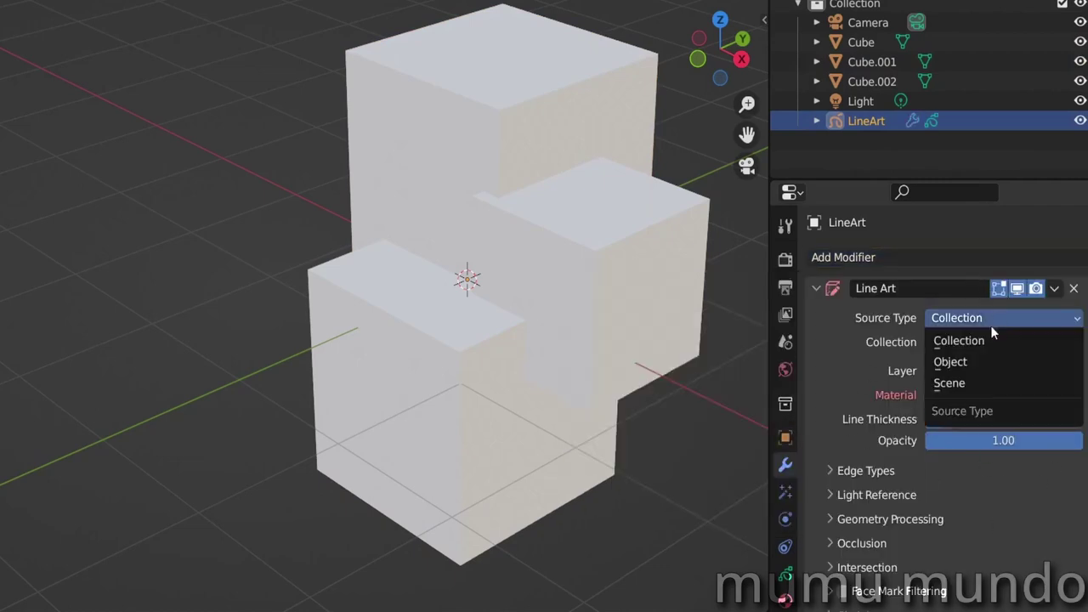
pyautogui.click(981, 381)
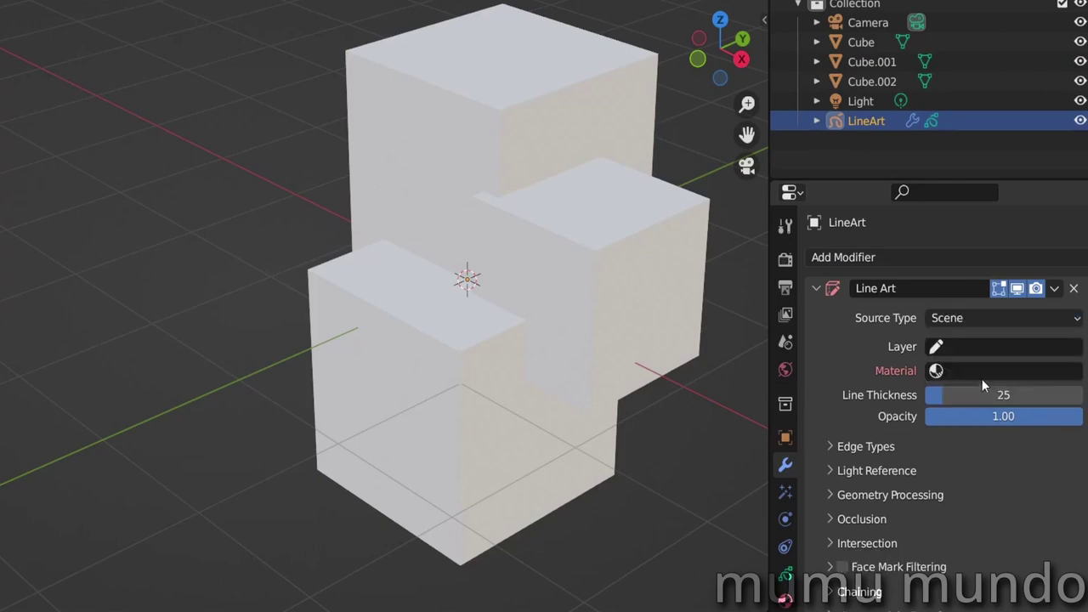
pyautogui.click(982, 346)
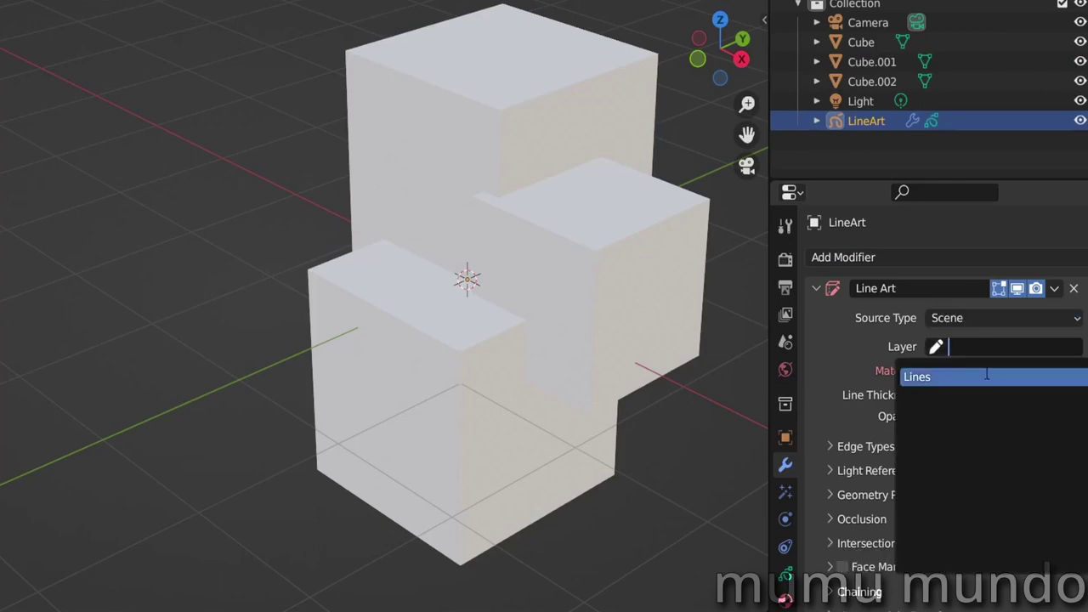
pyautogui.click(940, 377)
pyautogui.click(958, 369)
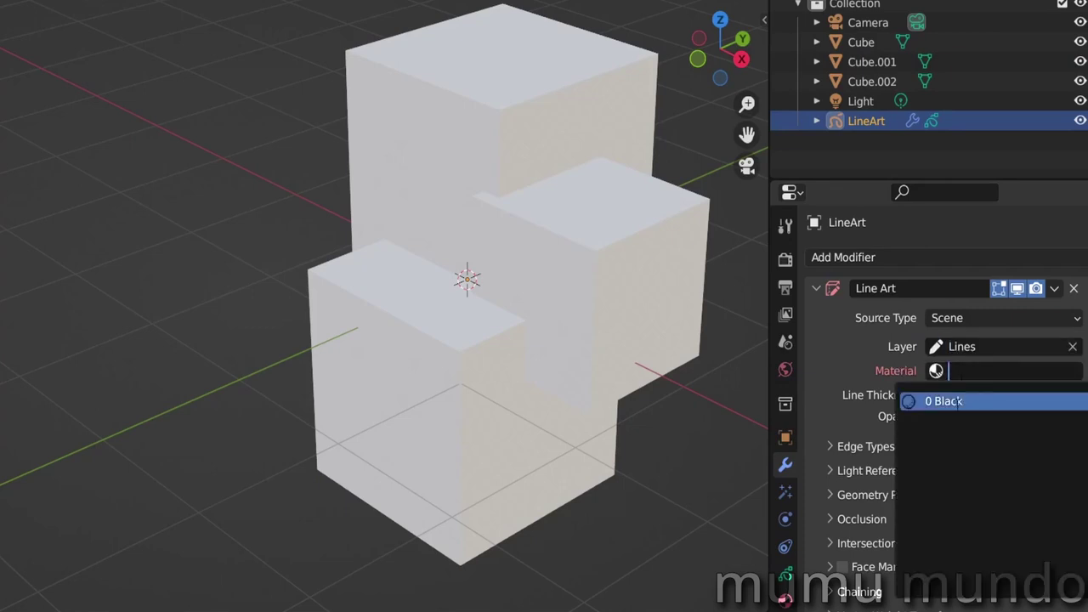
pyautogui.click(942, 402)
pyautogui.moveTo(951, 395); pyautogui.dragTo(1083, 415)
pyautogui.click(842, 447)
pyautogui.moveTo(889, 178); pyautogui.dragTo(923, 31)
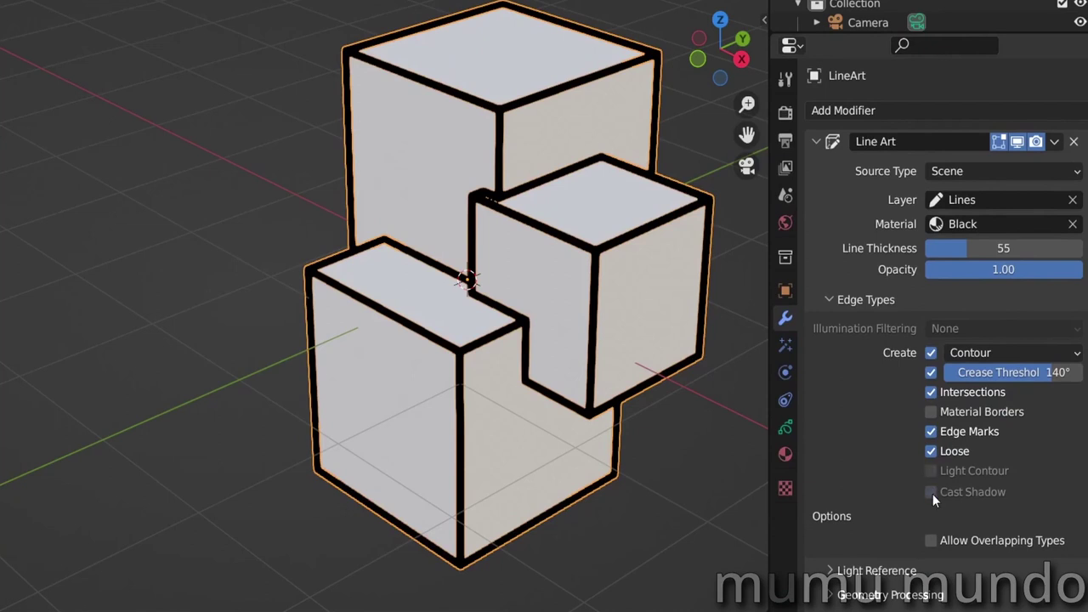
# Toggle contour lines off and on, then set Light as the Light Reference object.
pyautogui.click(932, 352)
pyautogui.click(932, 353)
pyautogui.click(831, 302)
pyautogui.click(830, 322)
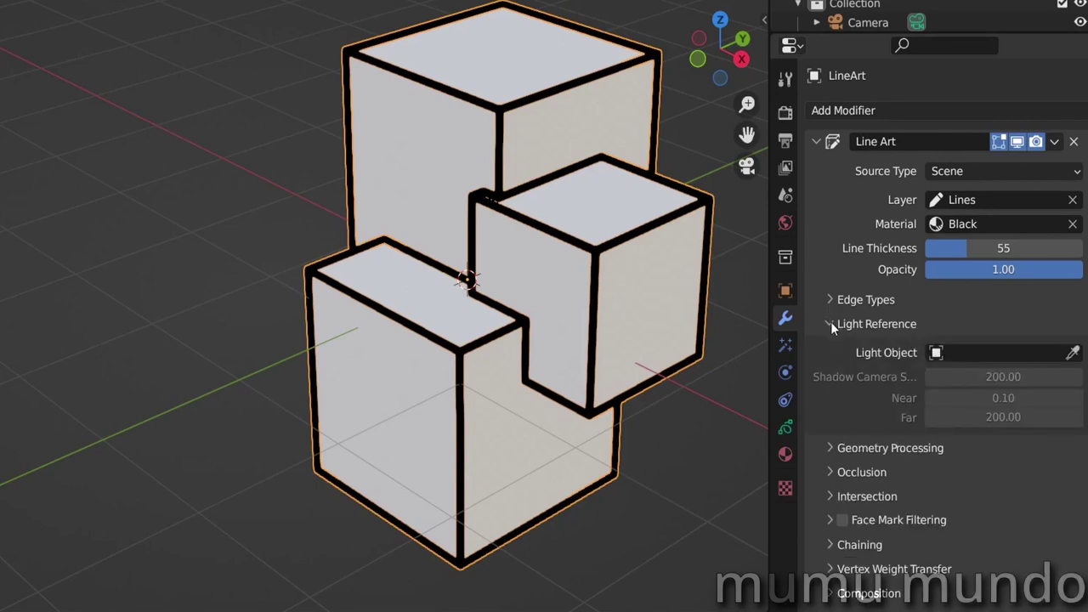
pyautogui.click(954, 355)
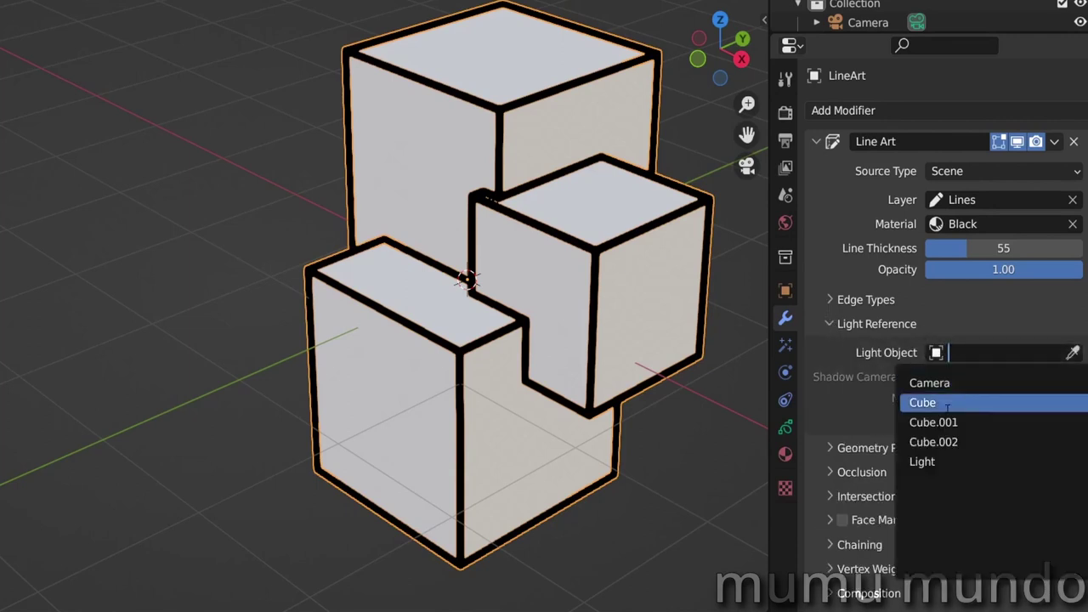
pyautogui.click(948, 458)
pyautogui.click(830, 323)
# Try Occlusion Level 1 and undo it, then expand Vertex Weight Transfer.
pyautogui.click(833, 372)
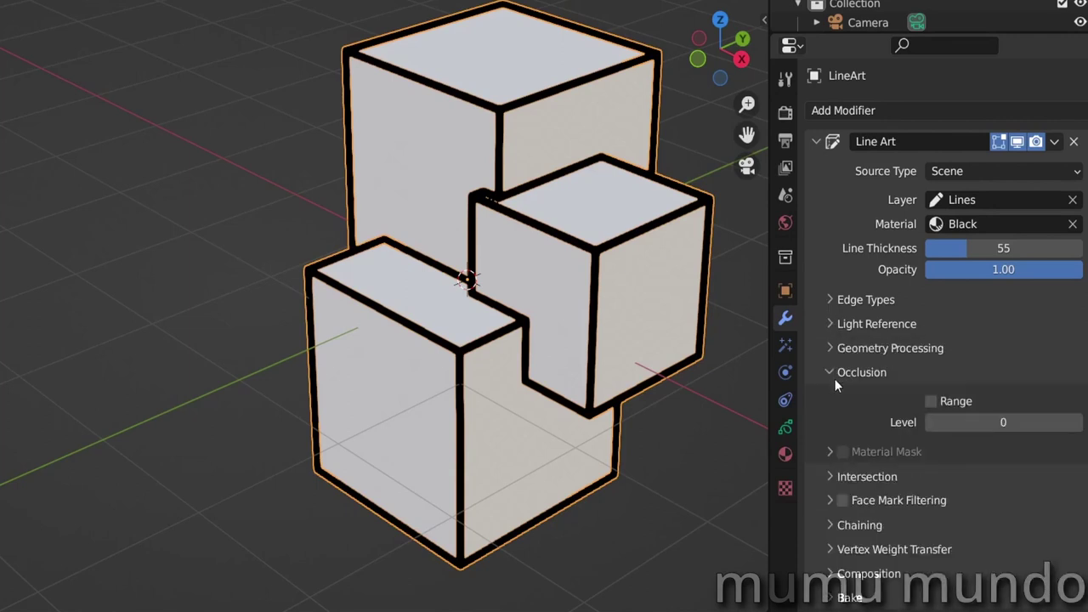
pyautogui.click(1078, 424)
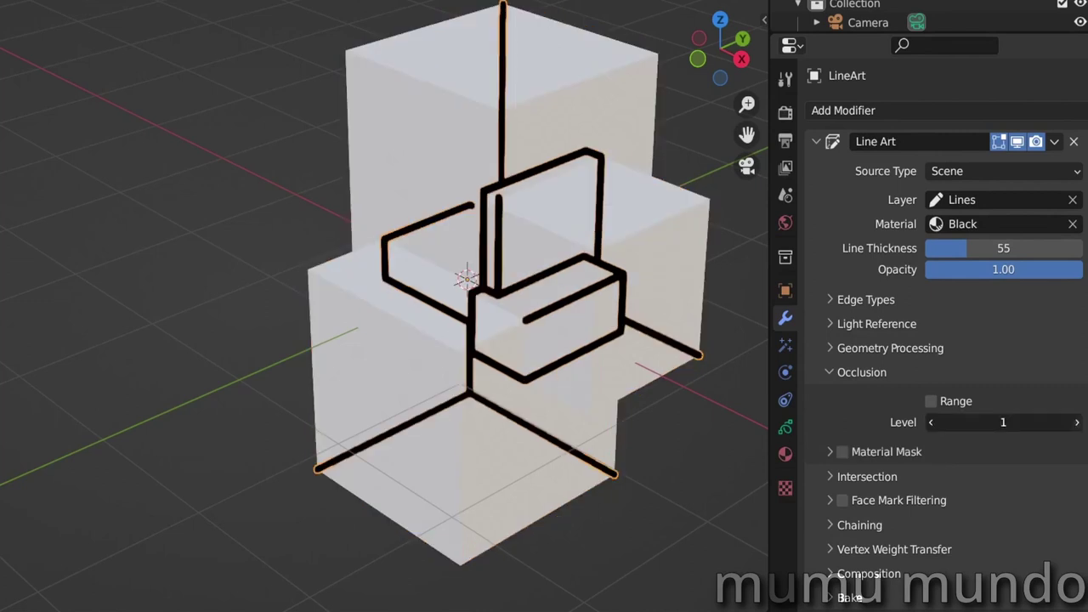
pyautogui.hotkey('ctrl', 'z')
pyautogui.click(826, 468)
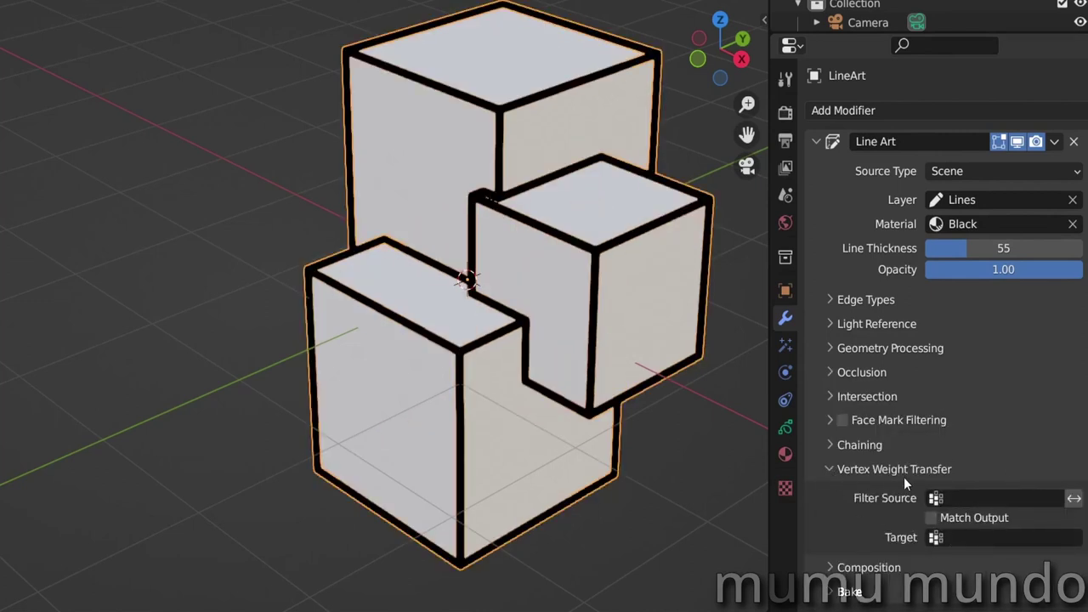
pyautogui.click(442, 146)
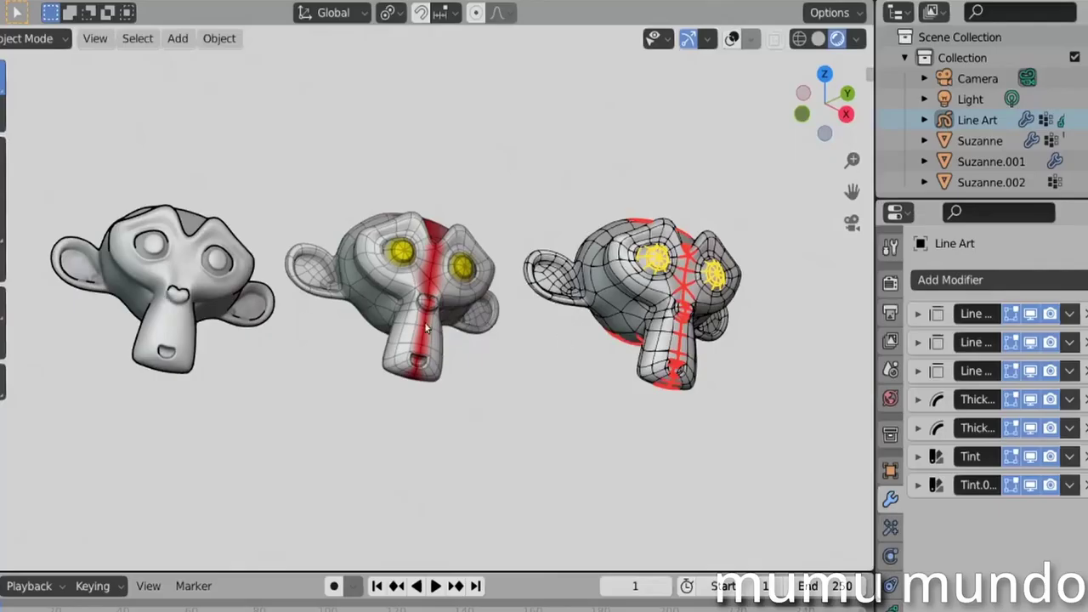
# Select Suzanne.001 and change its Line Art modifier's Thickness from 25 to 15.
pyautogui.scroll(5, 427, 327)
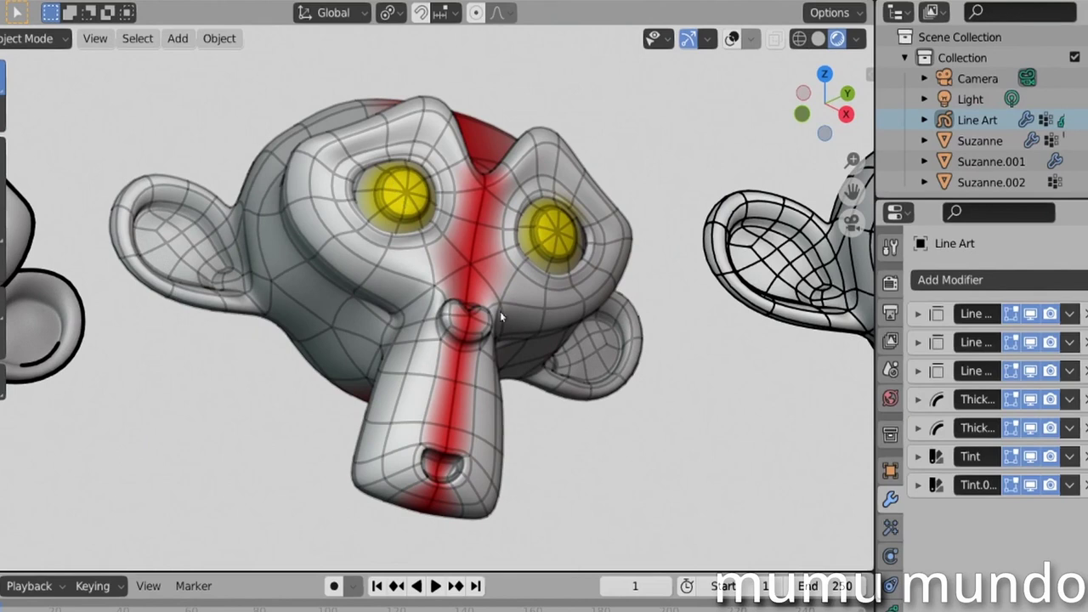
pyautogui.click(643, 303)
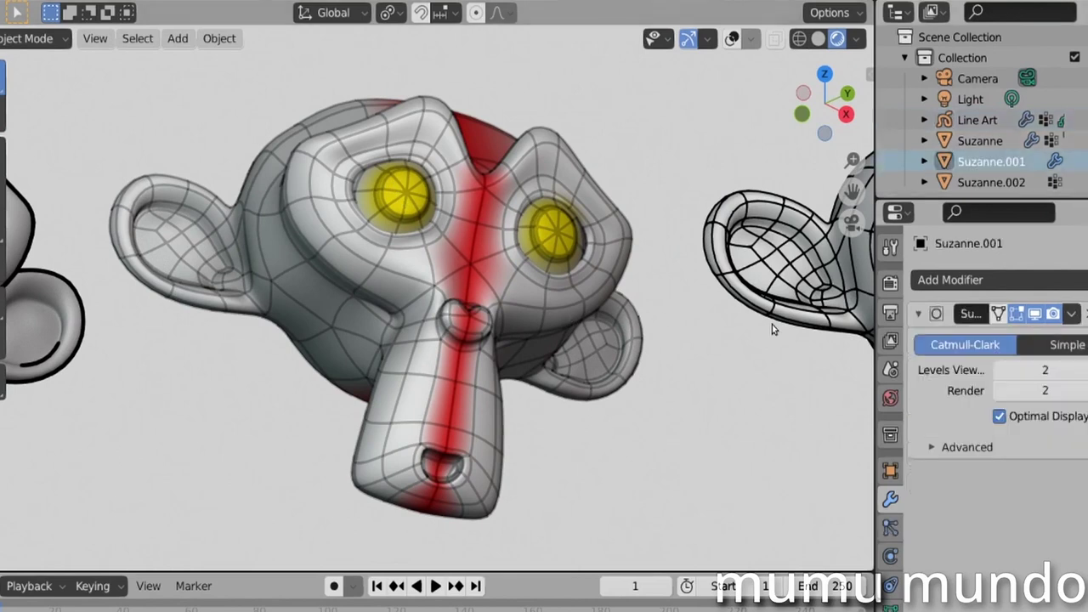
pyautogui.click(890, 605)
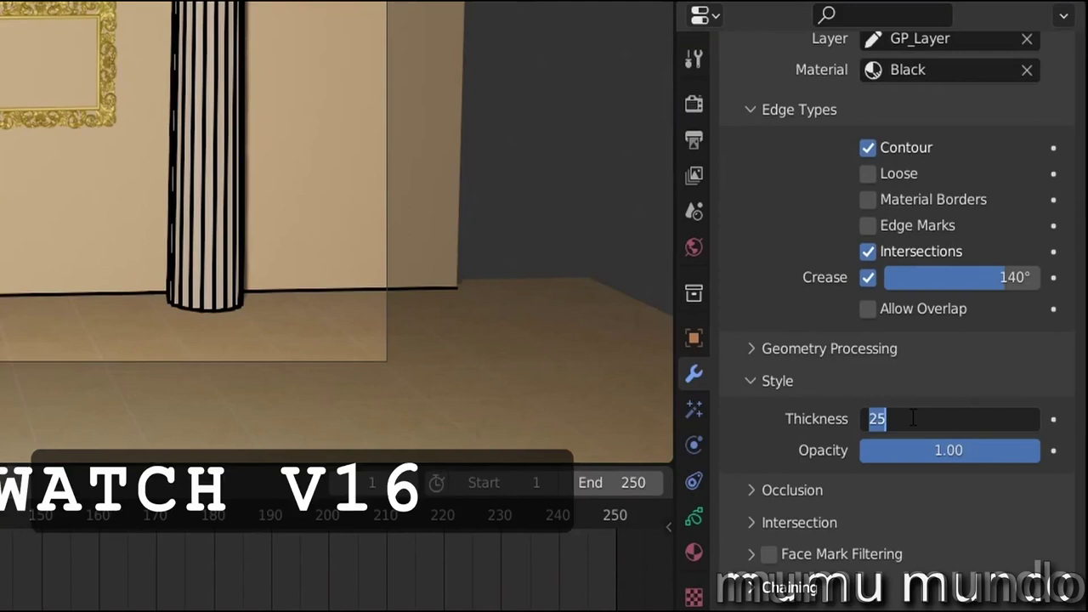
pyautogui.write('15')
pyautogui.press('Return')
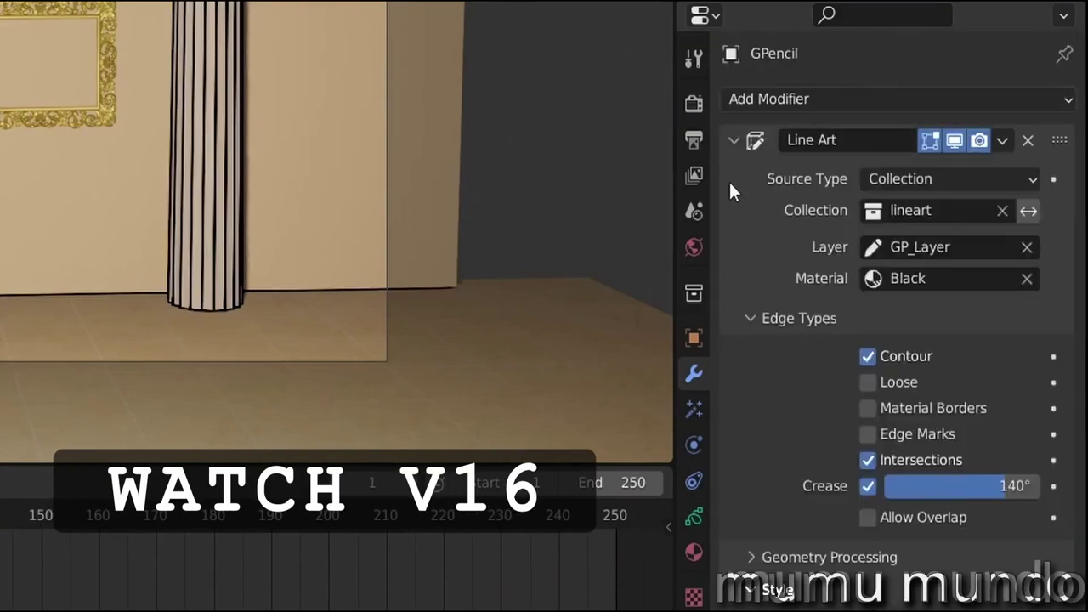
pyautogui.scroll(-5, 814, 340)
pyautogui.scroll(1, 794, 323)
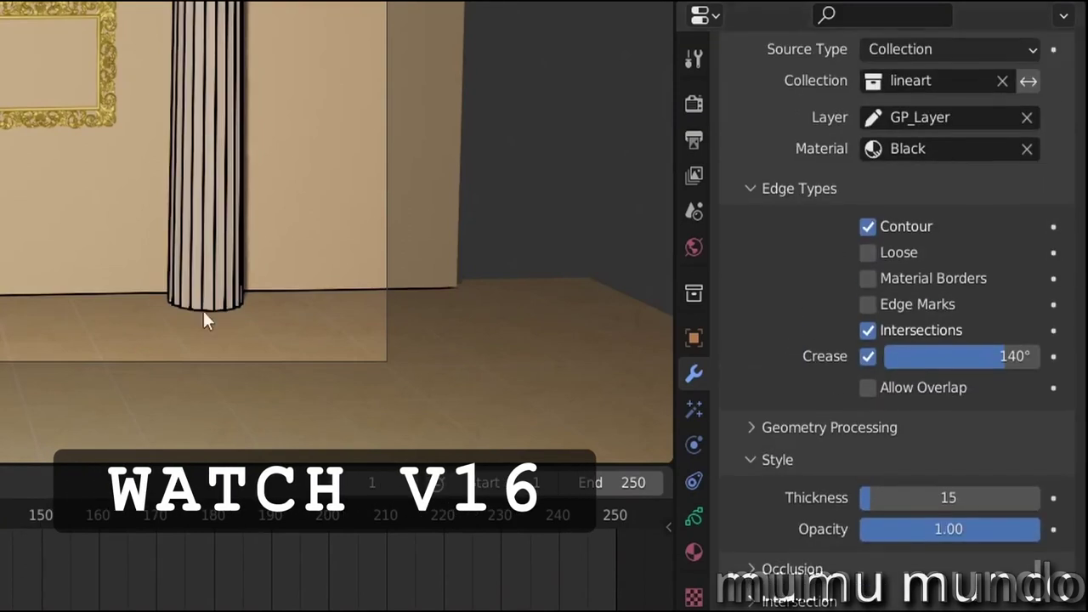
pyautogui.scroll(4, 794, 323)
pyautogui.click(793, 318)
pyautogui.moveTo(751, 382); pyautogui.dragTo(752, 483)
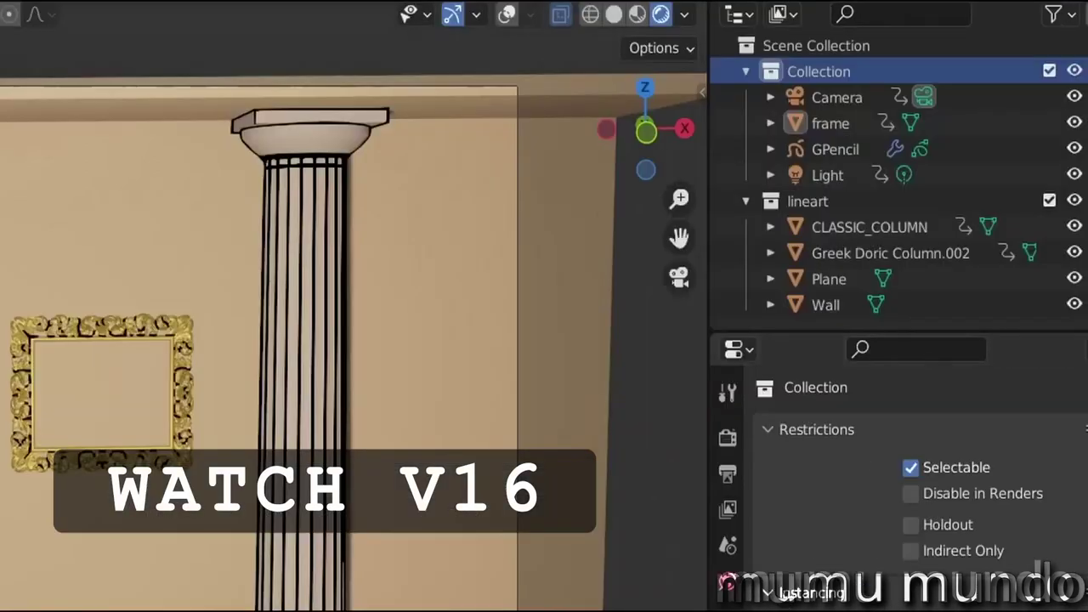
pyautogui.scroll(3, 51, 370)
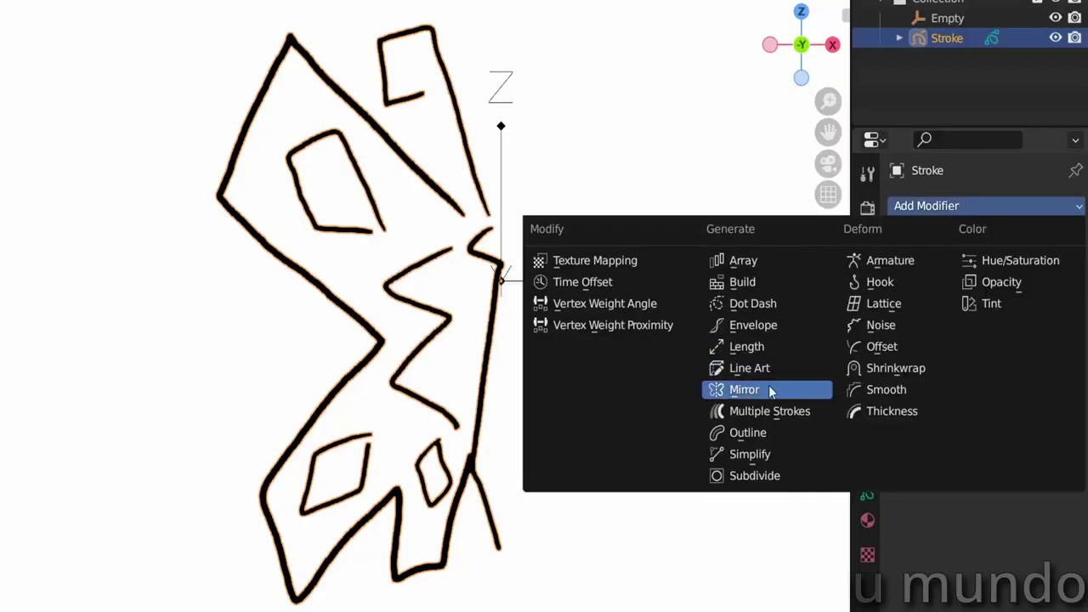
# Add a Mirror modifier, trying and undoing the Y/Z axes, with Empty as its Object.
pyautogui.click(747, 394)
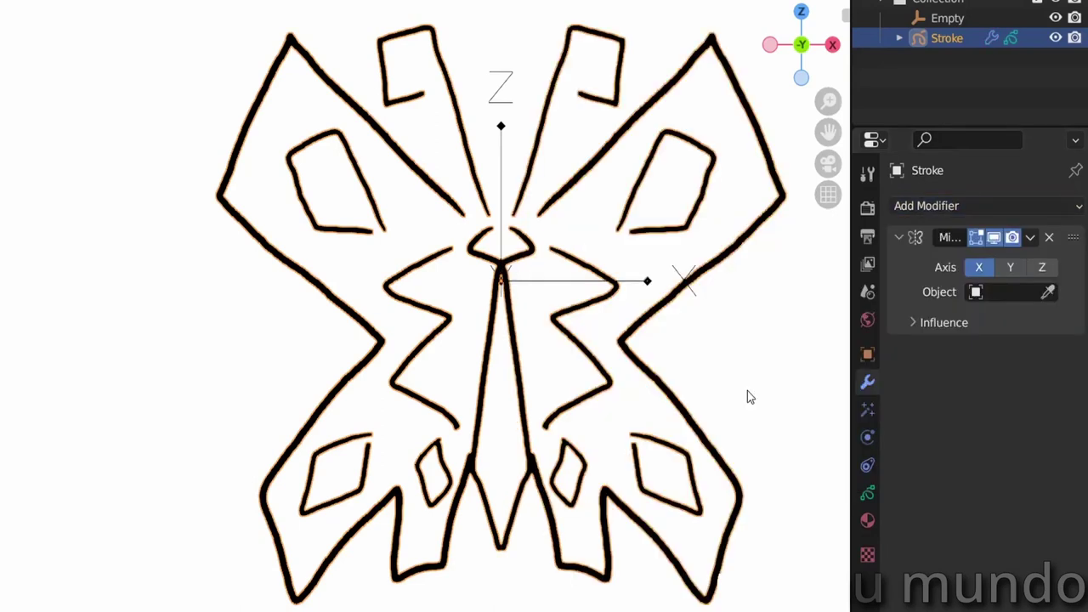
pyautogui.click(1011, 268)
pyautogui.click(1042, 269)
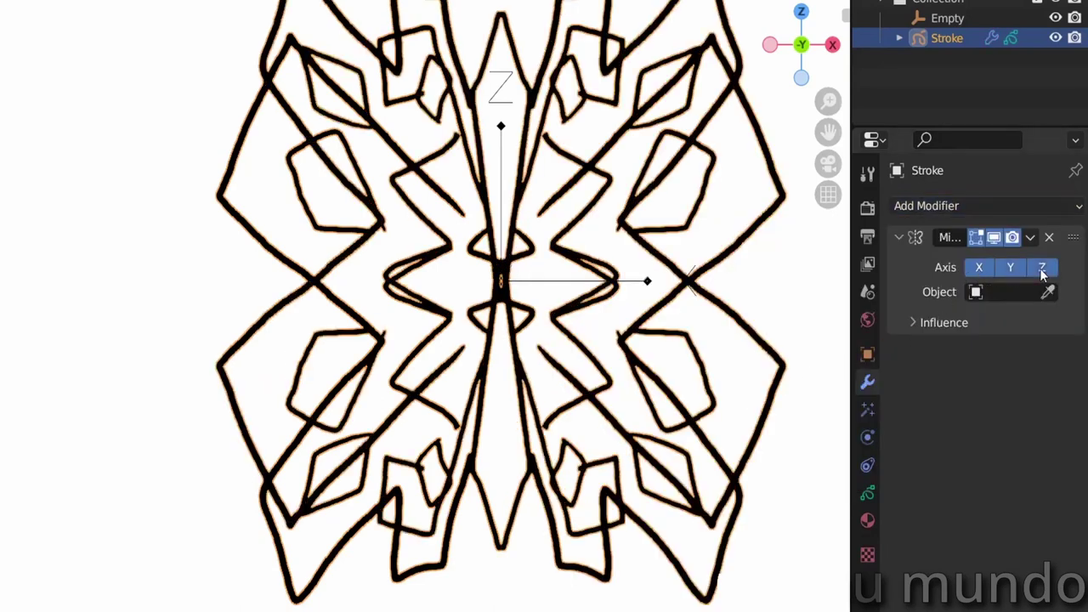
pyautogui.hotkey('ctrl', 'z')
pyautogui.hotkey('ctrl', 'z')
pyautogui.click(1003, 291)
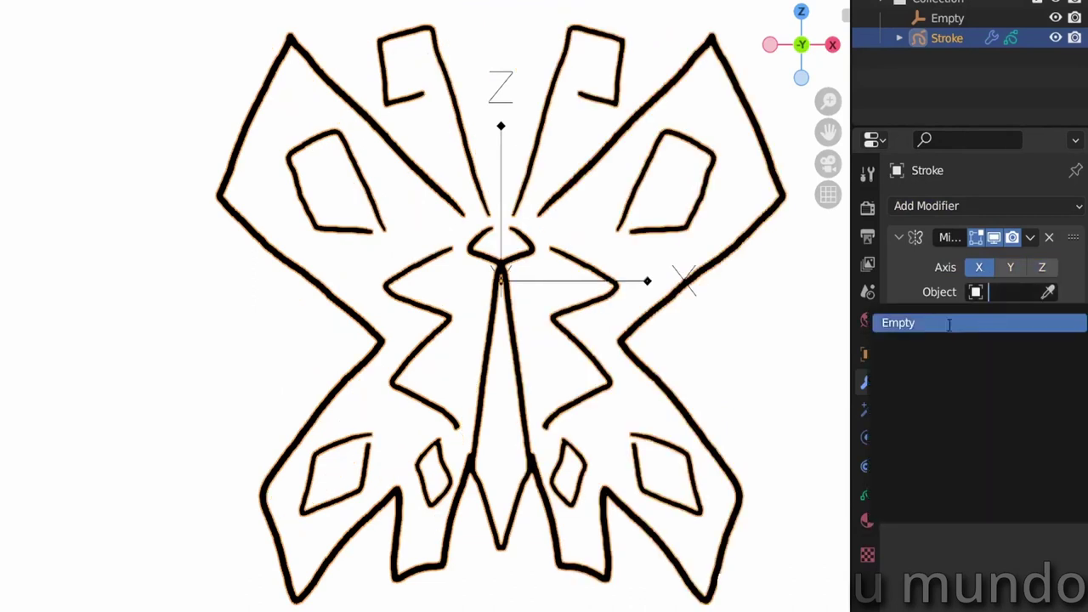
pyautogui.click(900, 323)
# Move the Empty so the mirrored stroke copies overlap densely.
pyautogui.click(557, 285)
pyautogui.press('g')
pyautogui.click(1041, 268)
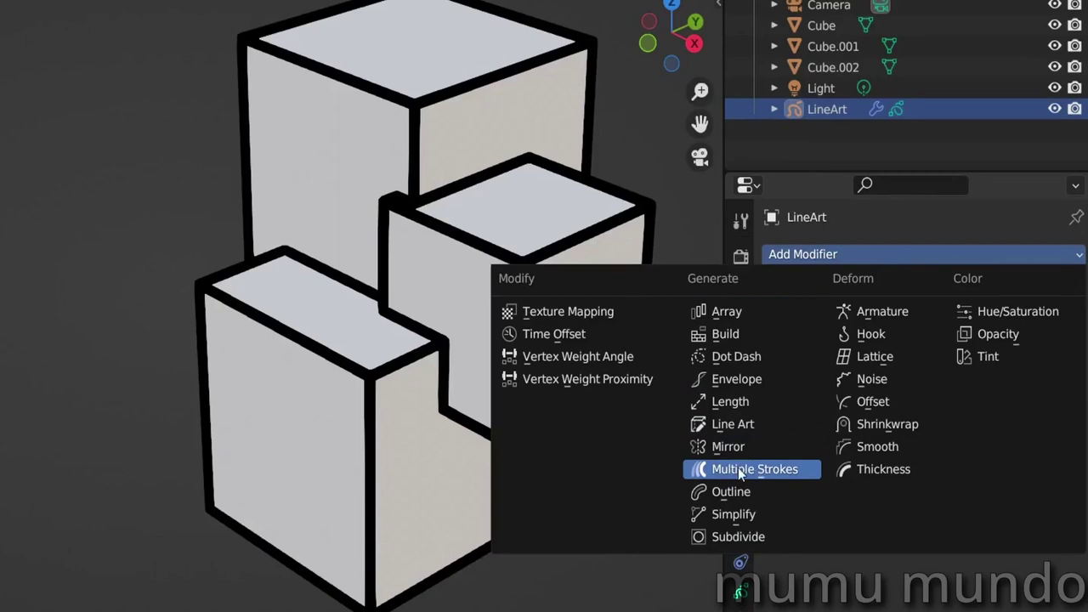
# Add Multiple Strokes: 5 duplicates, distance 0.216 m, offset -0.502, fade centre 0.890, opacity 0.413.
pyautogui.click(738, 469)
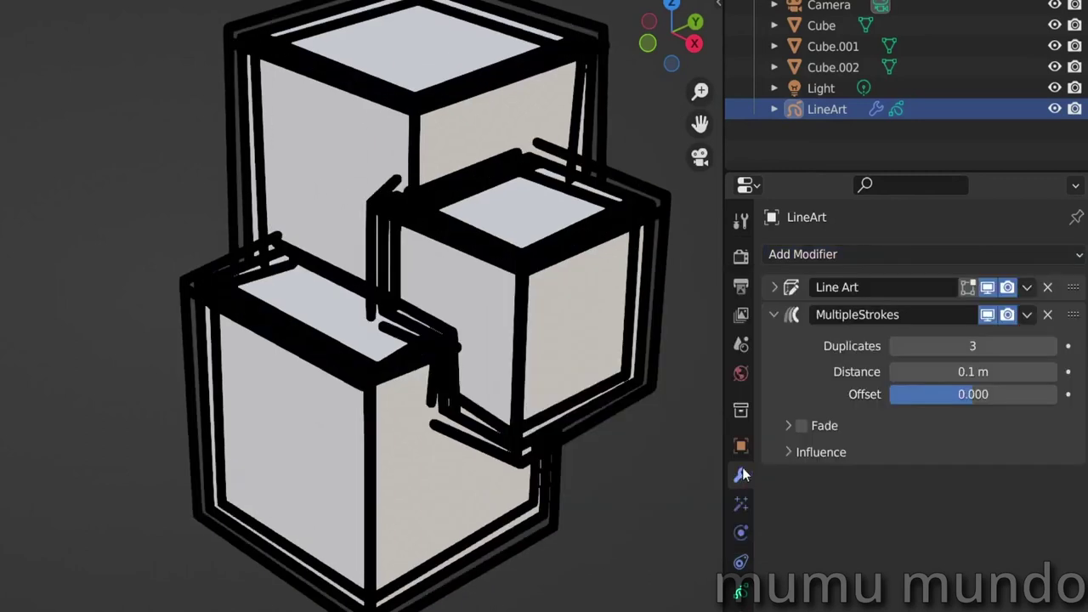
pyautogui.click(1052, 347)
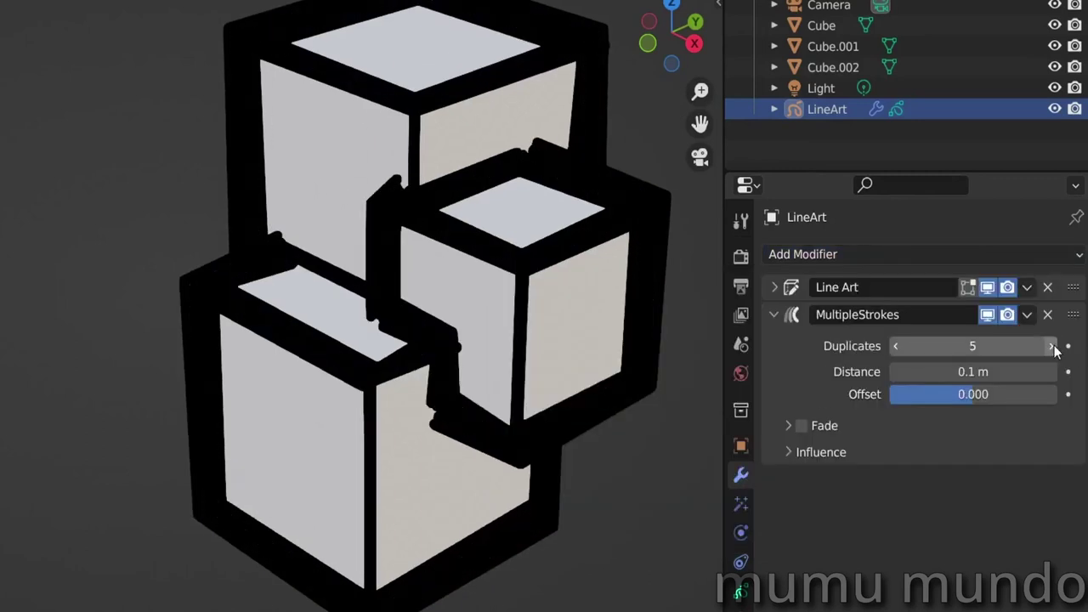
pyautogui.moveTo(972, 372); pyautogui.dragTo(1027, 371)
pyautogui.moveTo(973, 393)
pyautogui.mouseDown()
pyautogui.moveTo(896, 393)
pyautogui.moveTo(931, 394)
pyautogui.mouseUp()
pyautogui.click(802, 425)
pyautogui.click(789, 425)
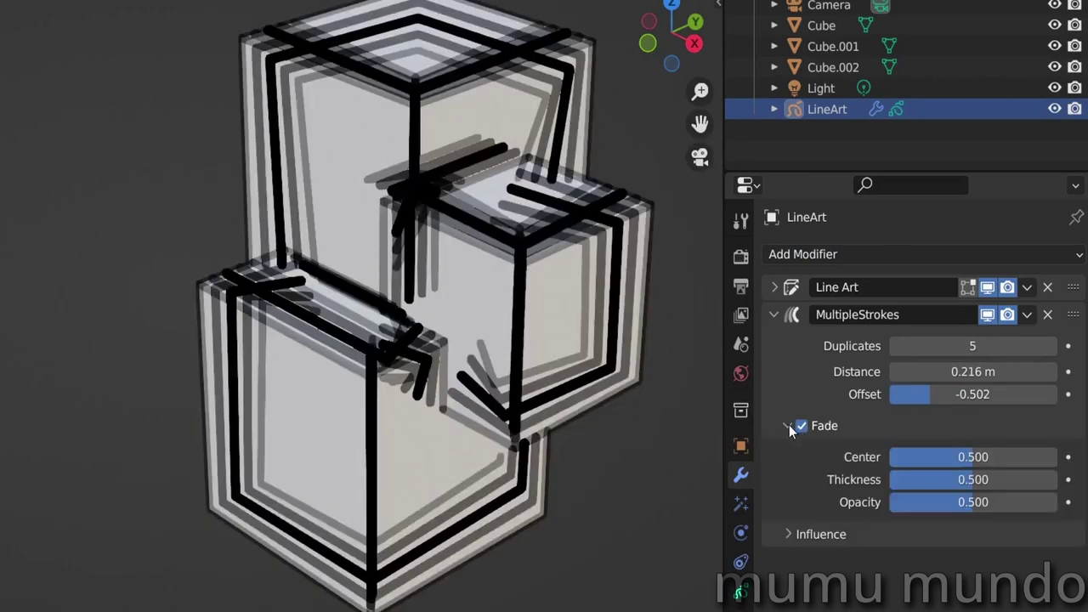
pyautogui.moveTo(958, 476)
pyautogui.mouseDown()
pyautogui.moveTo(897, 476)
pyautogui.moveTo(1057, 479)
pyautogui.mouseUp()
pyautogui.moveTo(973, 502)
pyautogui.mouseDown()
pyautogui.moveTo(897, 501)
pyautogui.moveTo(957, 502)
pyautogui.mouseUp()
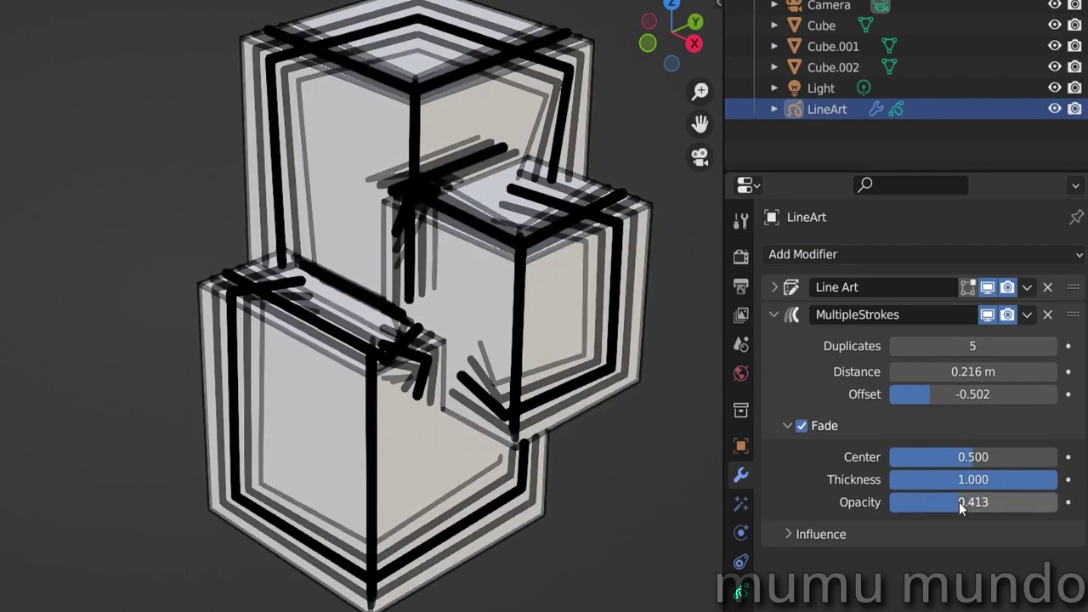
pyautogui.moveTo(954, 456)
pyautogui.mouseDown()
pyautogui.moveTo(1045, 456)
pyautogui.moveTo(888, 457)
pyautogui.moveTo(1058, 457)
pyautogui.moveTo(889, 457)
pyautogui.moveTo(1048, 457)
pyautogui.mouseUp()
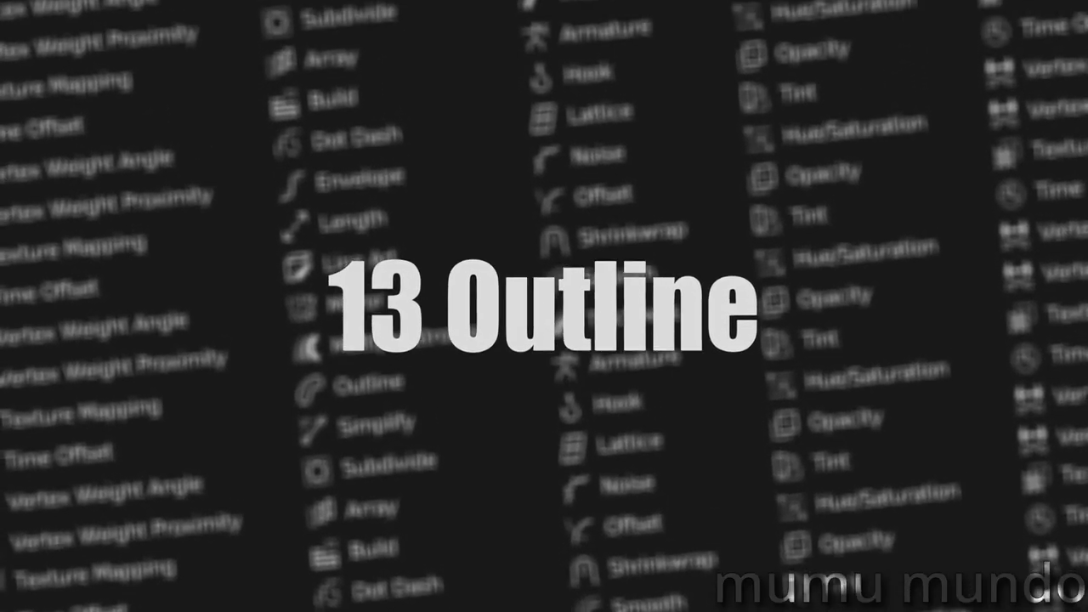
# Add an Outline modifier, raise its Thickness, and toggle Keep Shape off and on.
pyautogui.click(974, 248)
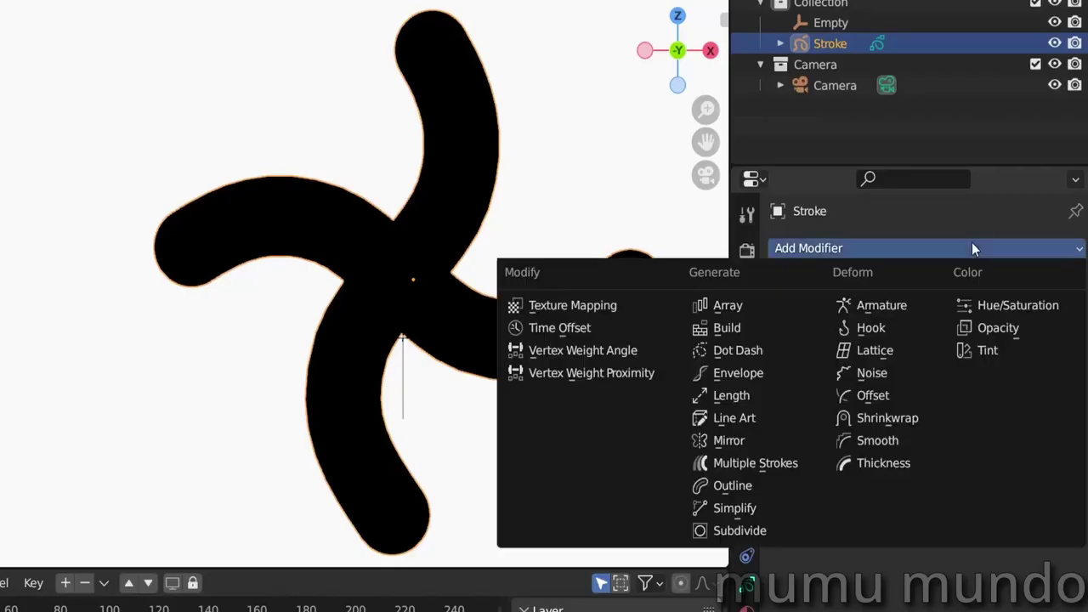
pyautogui.click(731, 488)
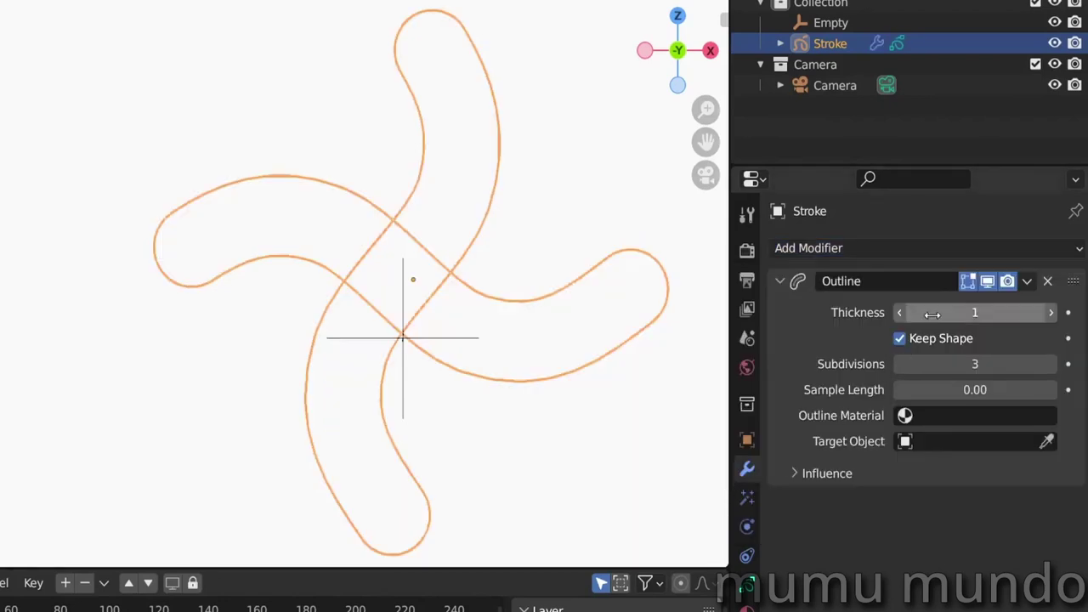
pyautogui.moveTo(975, 312); pyautogui.dragTo(1052, 312)
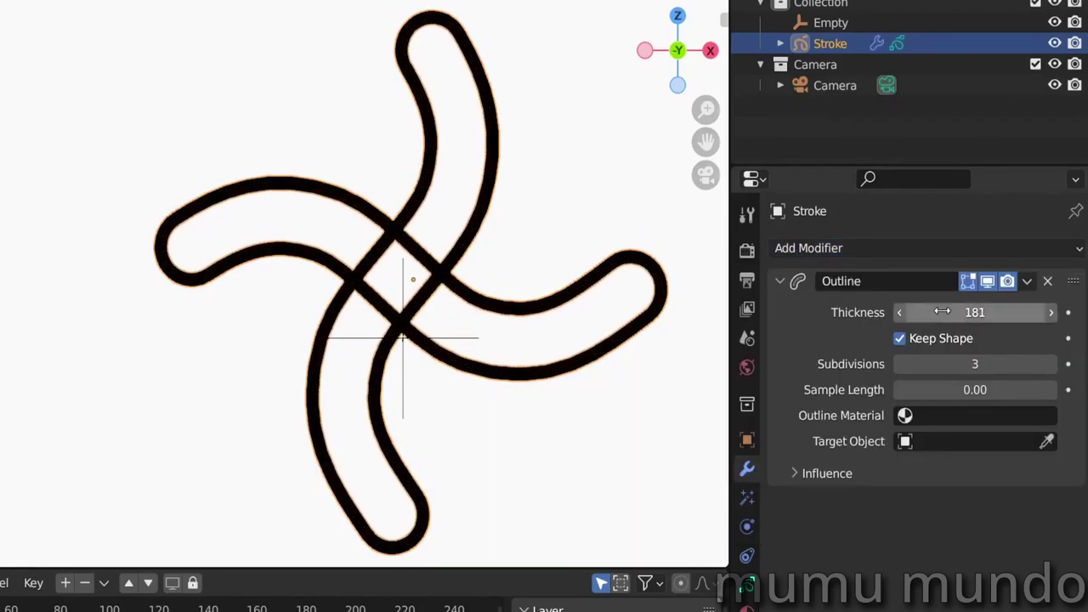
pyautogui.click(901, 340)
pyautogui.click(901, 339)
# Switch the stroke to Edit Mode and compare Keep Shape on versus off.
pyautogui.hotkey('ctrl', 'Tab')
pyautogui.click(627, 335)
pyautogui.scroll(8, 459, 333)
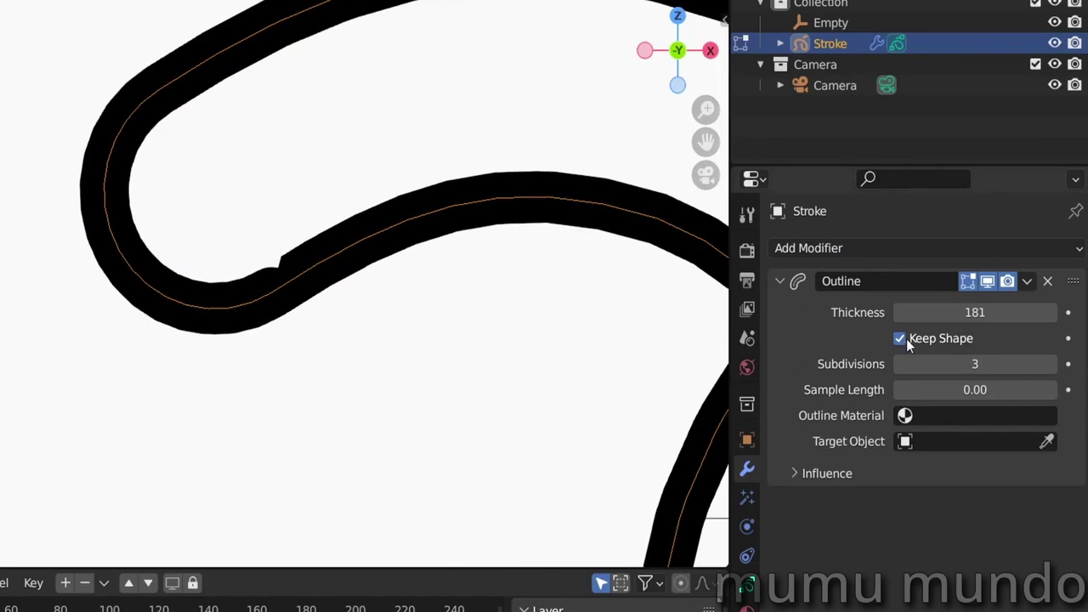
pyautogui.click(900, 339)
pyautogui.click(907, 340)
pyautogui.click(908, 340)
pyautogui.click(901, 338)
pyautogui.click(900, 338)
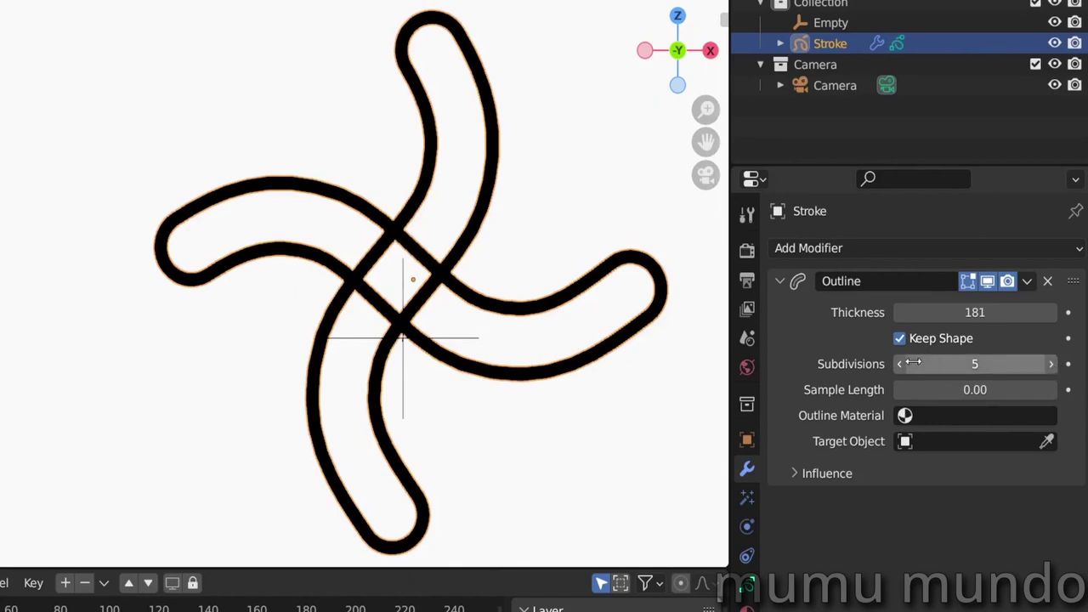
# Set Outline Subdivisions to 3, adjust Sample Length, and try the Dots Stroke material.
pyautogui.moveTo(912, 362); pyautogui.dragTo(904, 362)
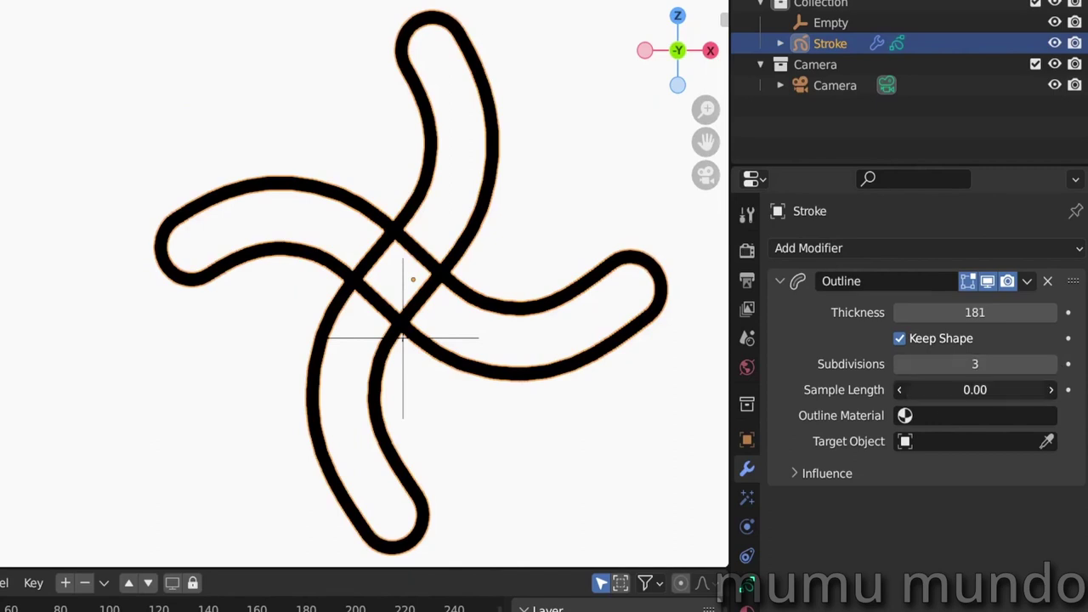
pyautogui.moveTo(974, 389); pyautogui.dragTo(944, 389)
pyautogui.click(928, 415)
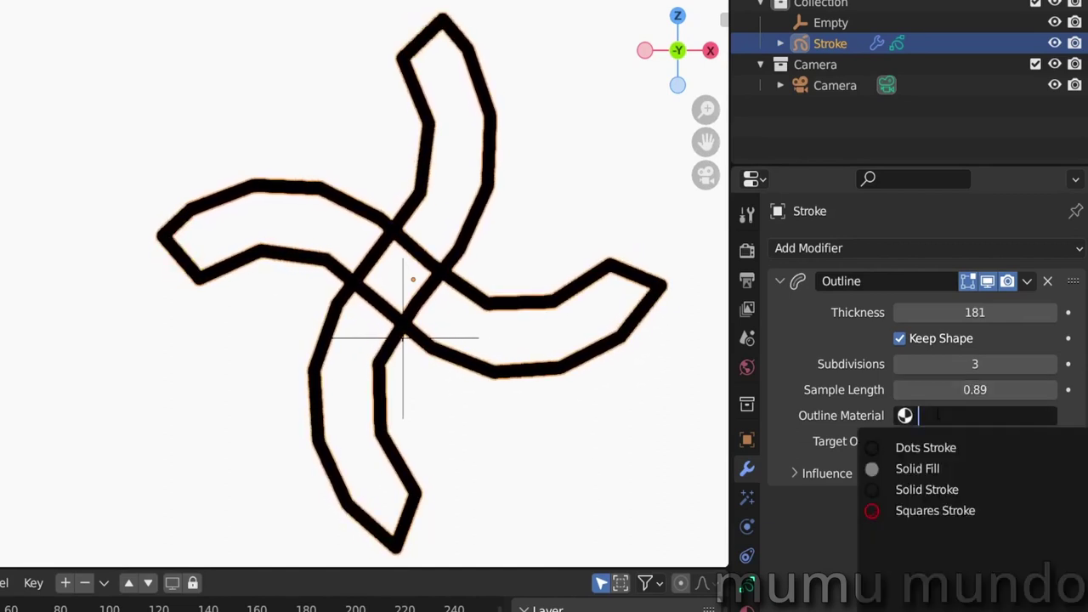
pyautogui.click(924, 448)
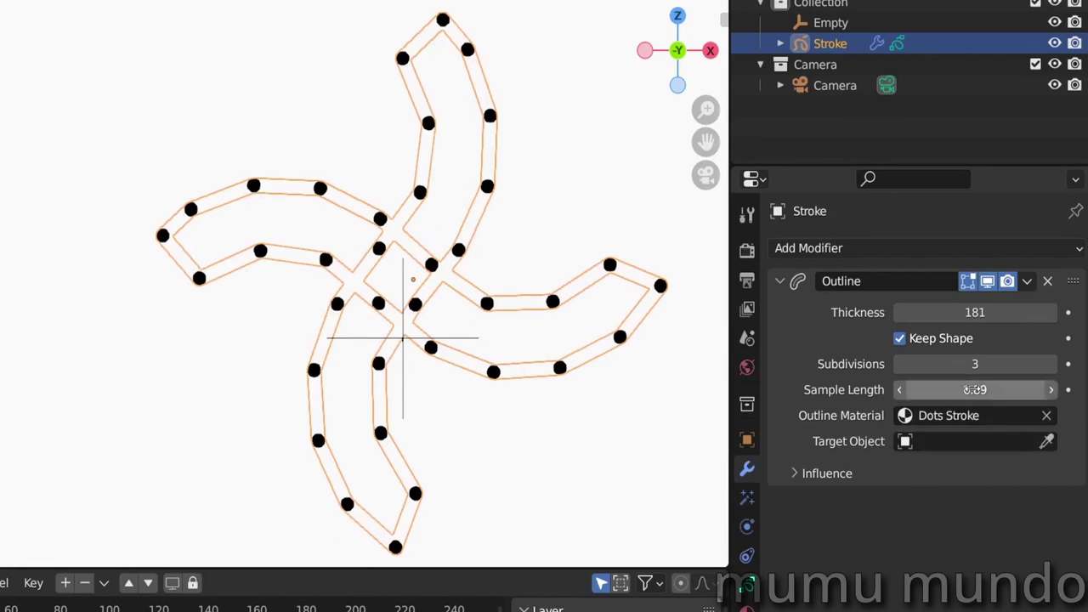
pyautogui.moveTo(974, 389)
pyautogui.mouseDown()
pyautogui.moveTo(914, 389)
pyautogui.moveTo(967, 389)
pyautogui.mouseUp()
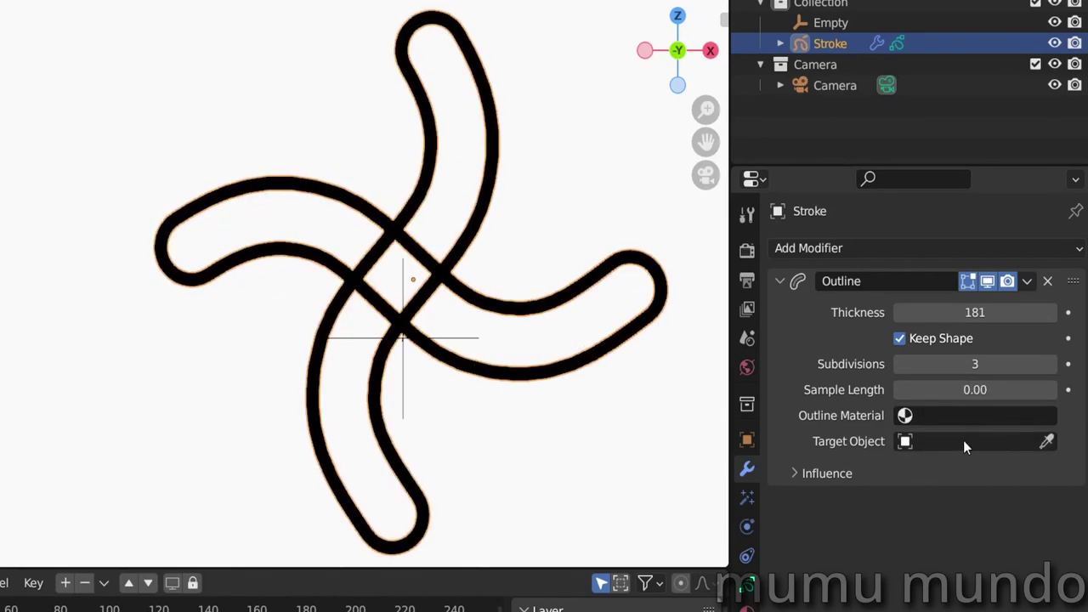
# Set the Empty as the Outline modifier's target object and collapse its panel.
pyautogui.click(963, 442)
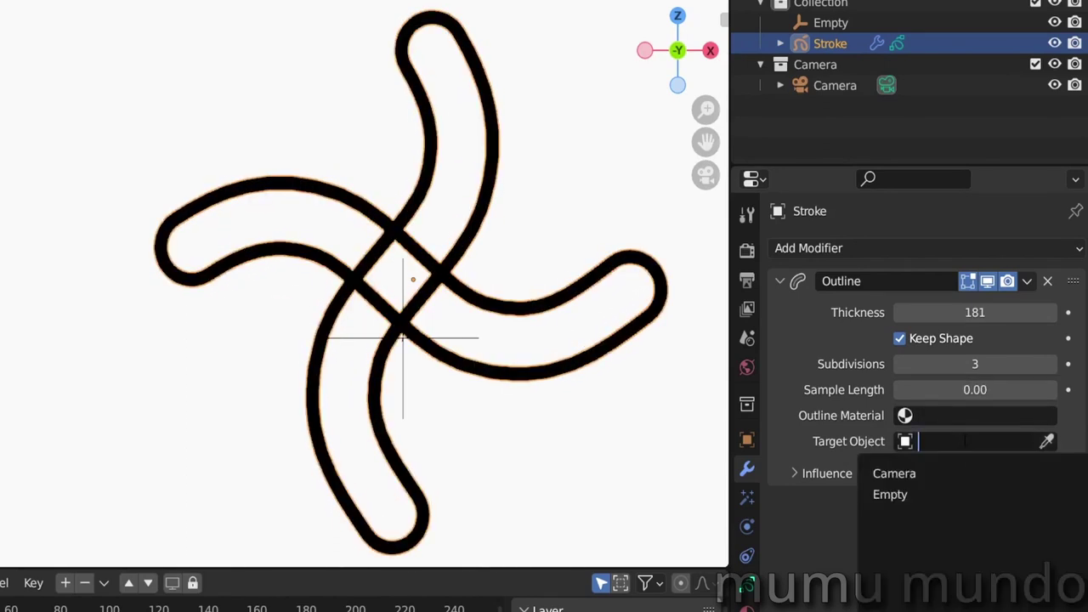
pyautogui.click(886, 494)
pyautogui.click(781, 281)
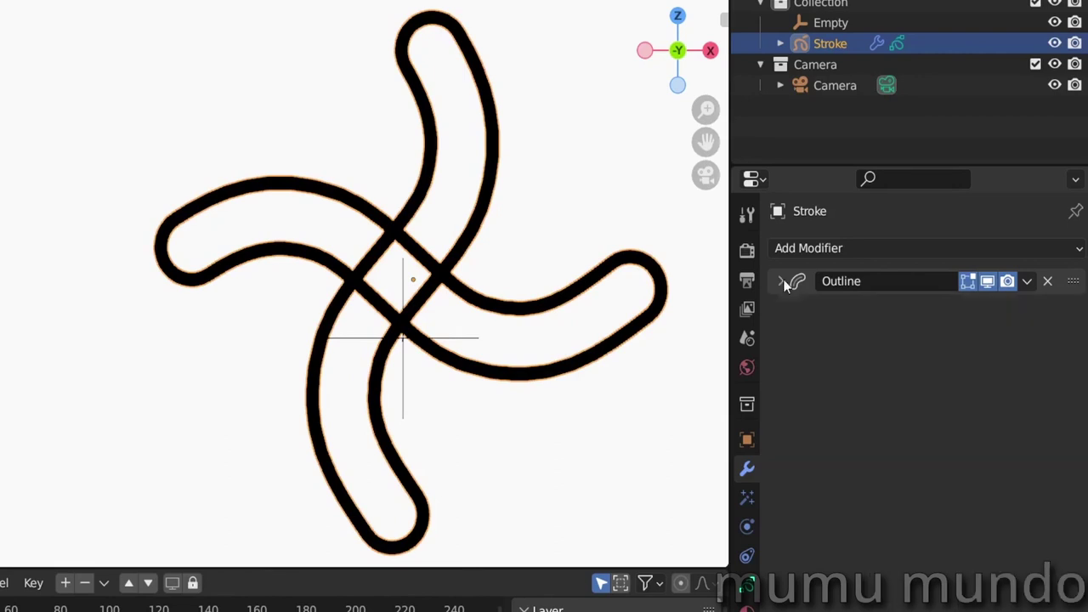
# Add a Build modifier, scrub the timeline to preview growth, and move the Empty.
pyautogui.click(807, 245)
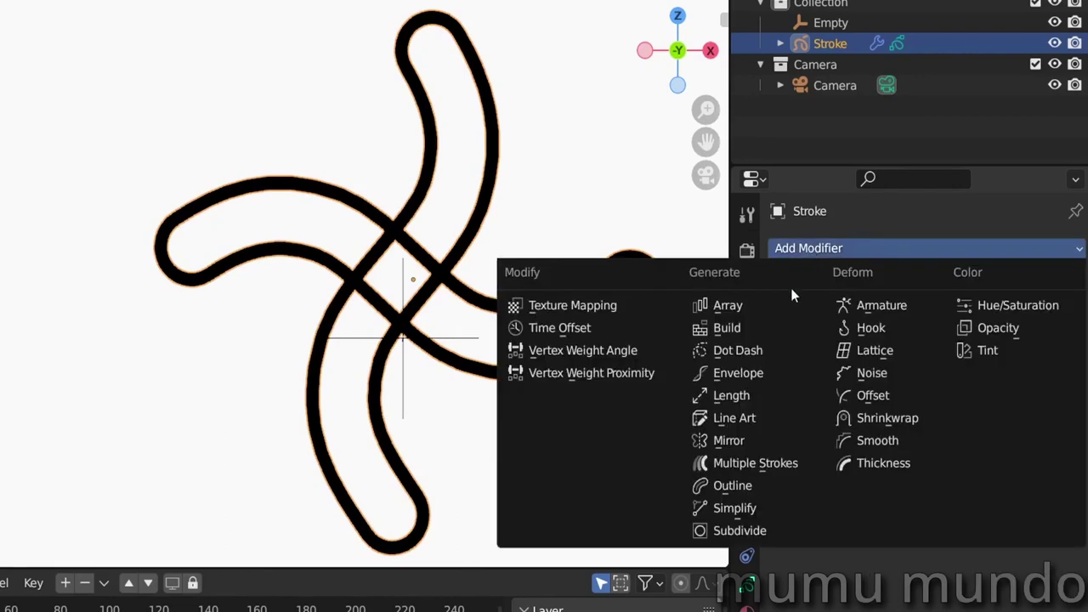
pyautogui.click(740, 331)
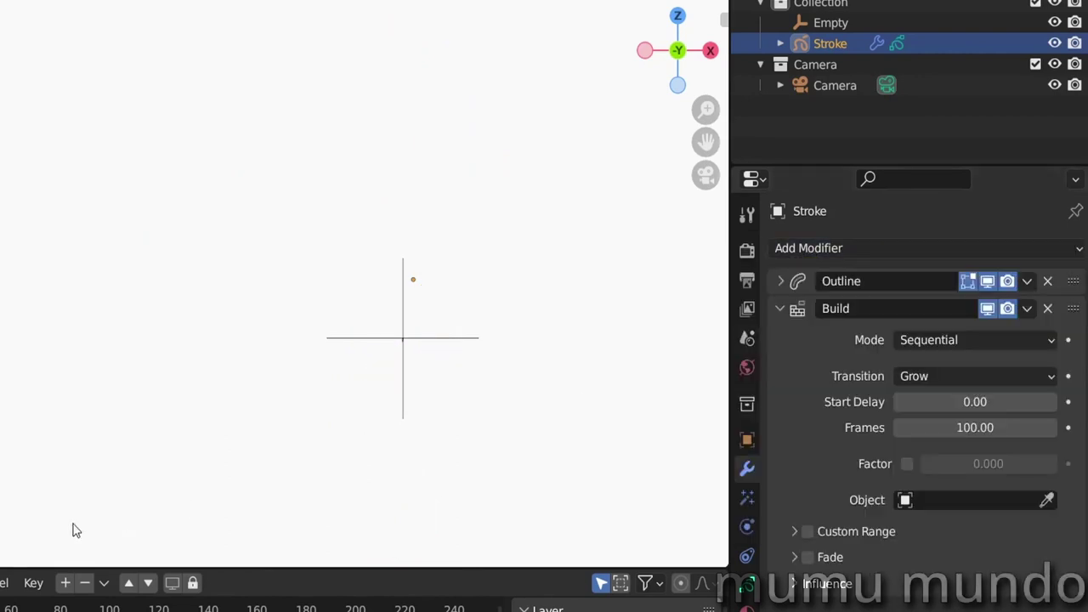
pyautogui.moveTo(81, 486); pyautogui.dragTo(163, 486)
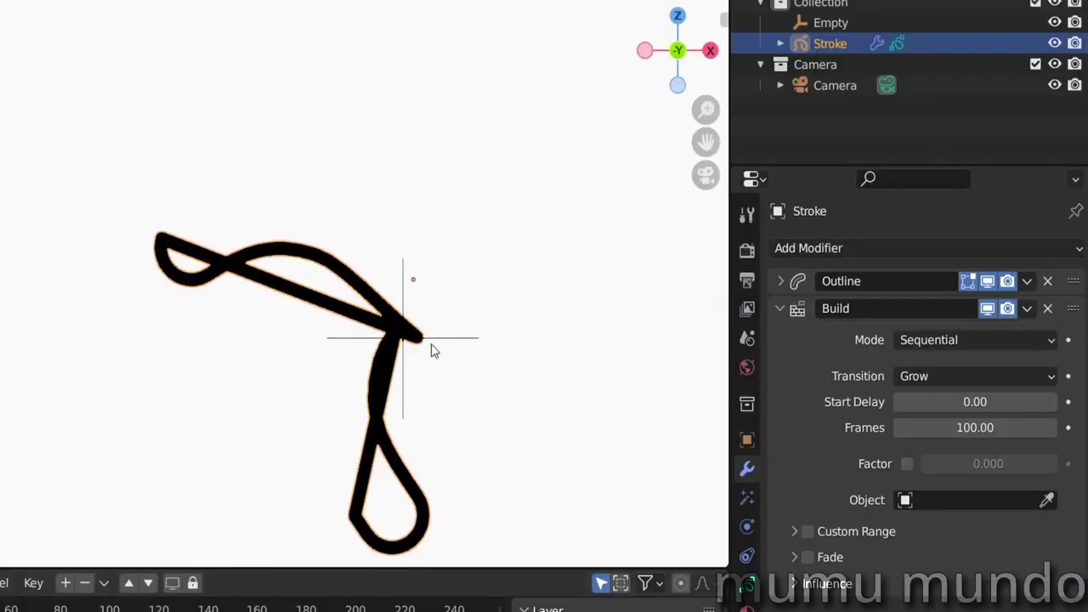
pyautogui.moveTo(442, 344)
pyautogui.mouseDown()
pyautogui.moveTo(344, 275)
pyautogui.moveTo(455, 211)
pyautogui.moveTo(532, 291)
pyautogui.moveTo(430, 402)
pyautogui.moveTo(318, 284)
pyautogui.moveTo(474, 219)
pyautogui.mouseUp()
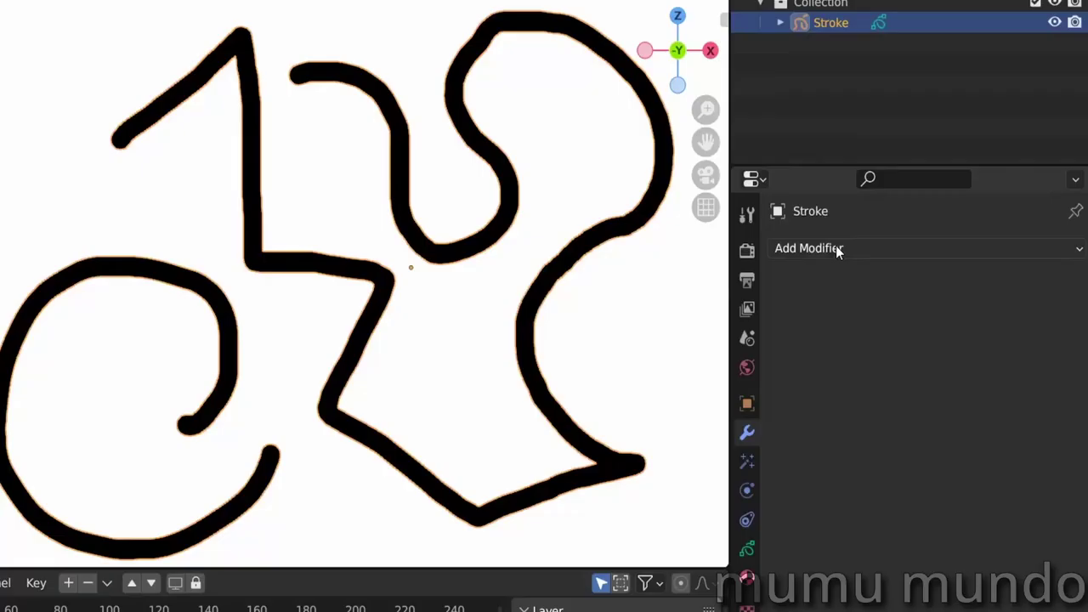
# Add a Simplify modifier, then show the strokes in Edit Mode with the Dots Stroke material.
pyautogui.click(835, 246)
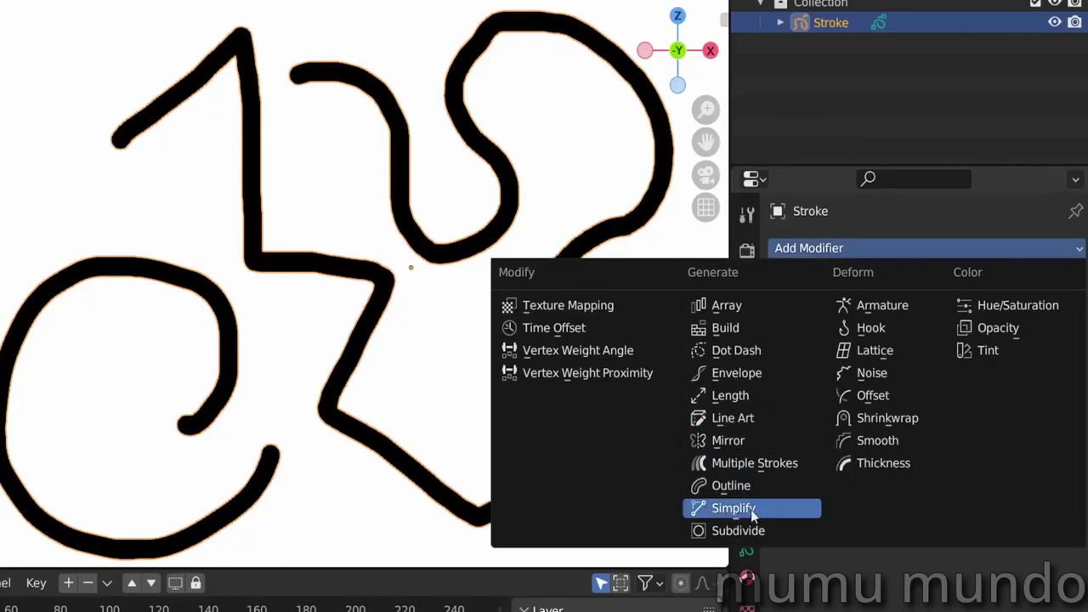
pyautogui.click(728, 508)
pyautogui.click(962, 313)
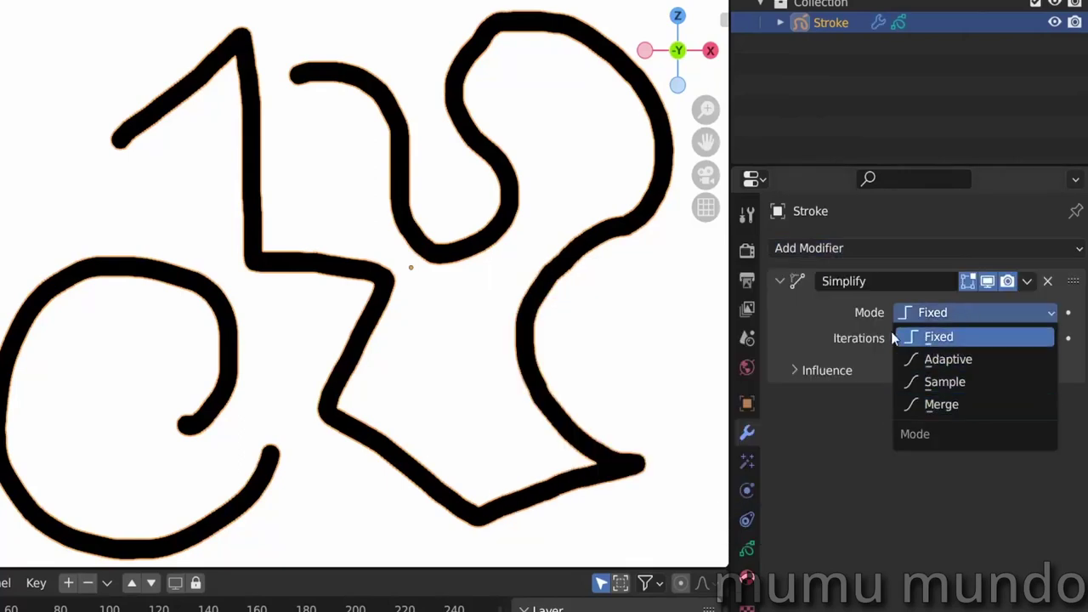
pyautogui.hotkey('ctrl', 'Tab')
pyautogui.click(625, 353)
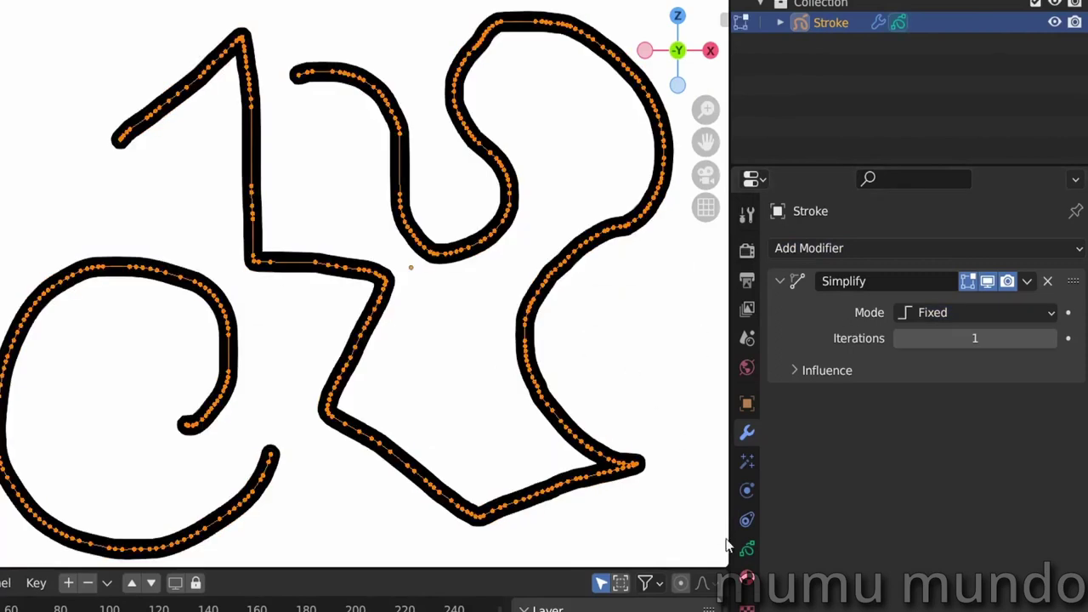
pyautogui.click(742, 575)
pyautogui.click(839, 315)
pyautogui.click(816, 446)
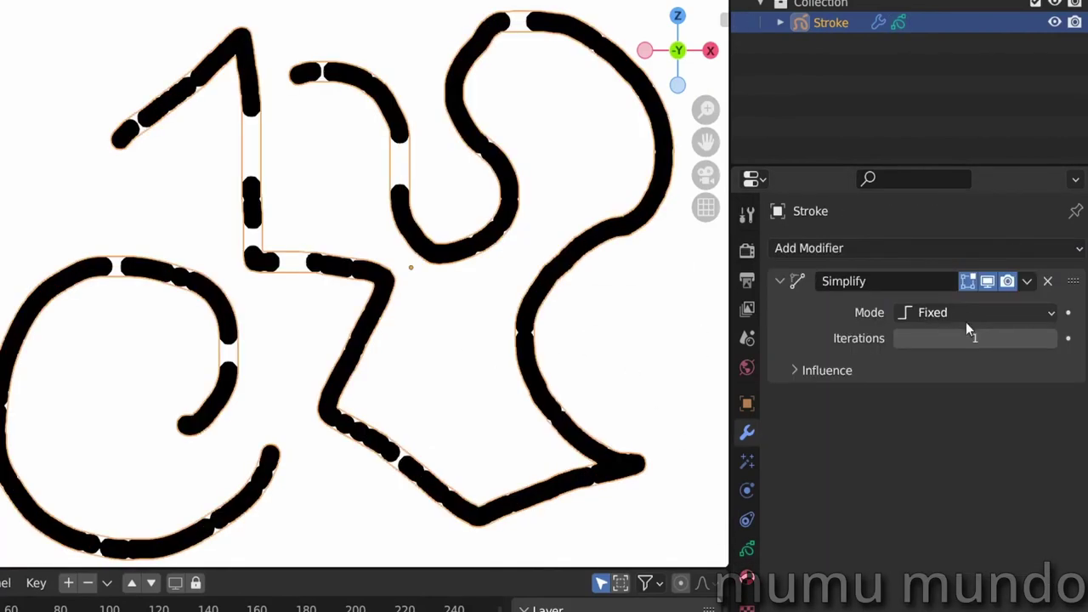
# Try Fixed mode with Iterations 6 back to 1, then Adaptive mode's factor.
pyautogui.moveTo(967, 338)
pyautogui.mouseDown()
pyautogui.moveTo(1020, 337)
pyautogui.moveTo(942, 335)
pyautogui.mouseUp()
pyautogui.click(901, 339)
pyautogui.click(901, 339)
pyautogui.click(902, 339)
pyautogui.click(902, 339)
pyautogui.click(902, 339)
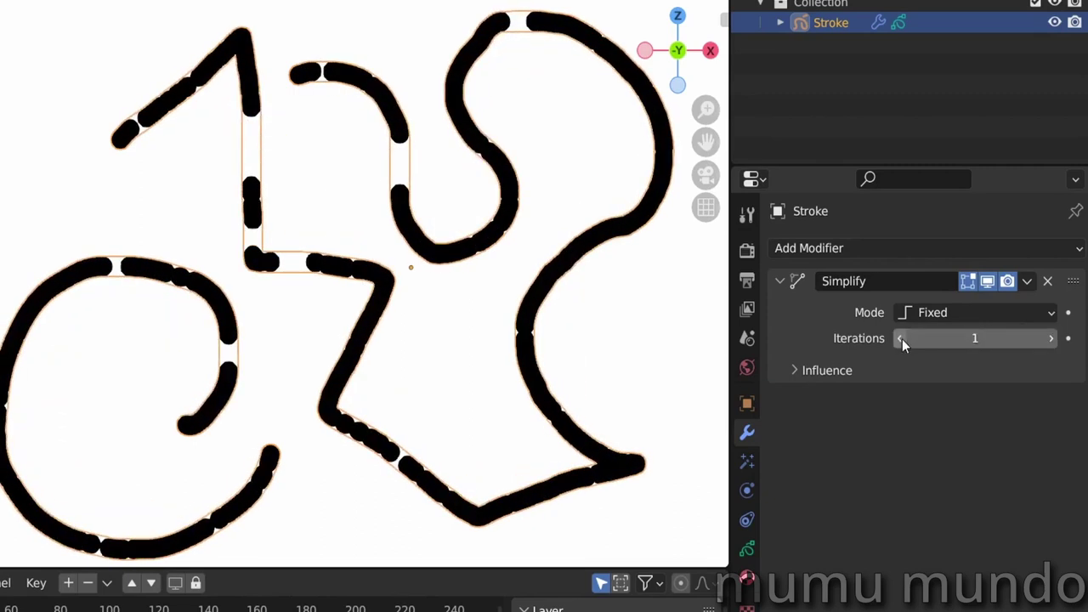
pyautogui.click(969, 312)
pyautogui.click(963, 361)
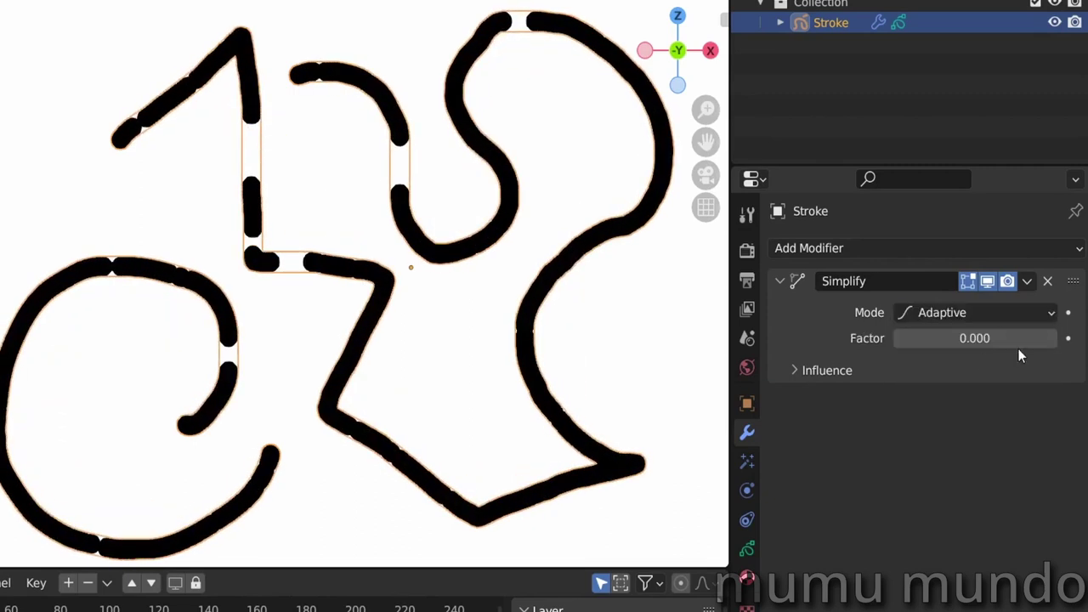
pyautogui.moveTo(974, 337)
pyautogui.mouseDown()
pyautogui.moveTo(1016, 338)
pyautogui.moveTo(934, 337)
pyautogui.moveTo(1044, 337)
pyautogui.mouseUp()
# Try Sample mode with Sharp Threshold 90°, then finish in Merge mode at 0.243 m.
pyautogui.click(969, 312)
pyautogui.click(932, 387)
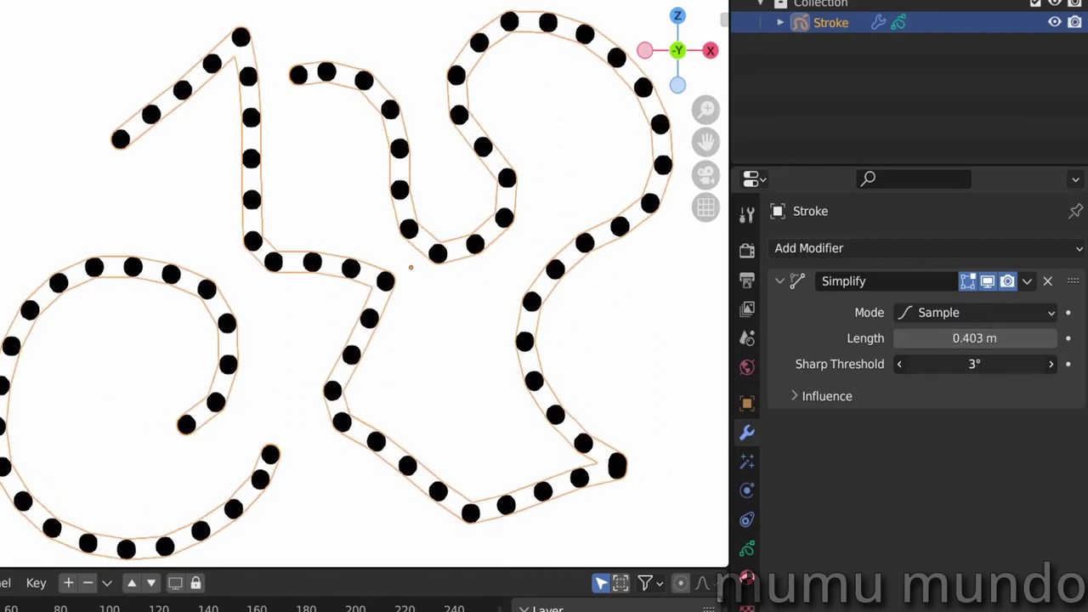
pyautogui.click(954, 363)
pyautogui.write('90')
pyautogui.press('Return')
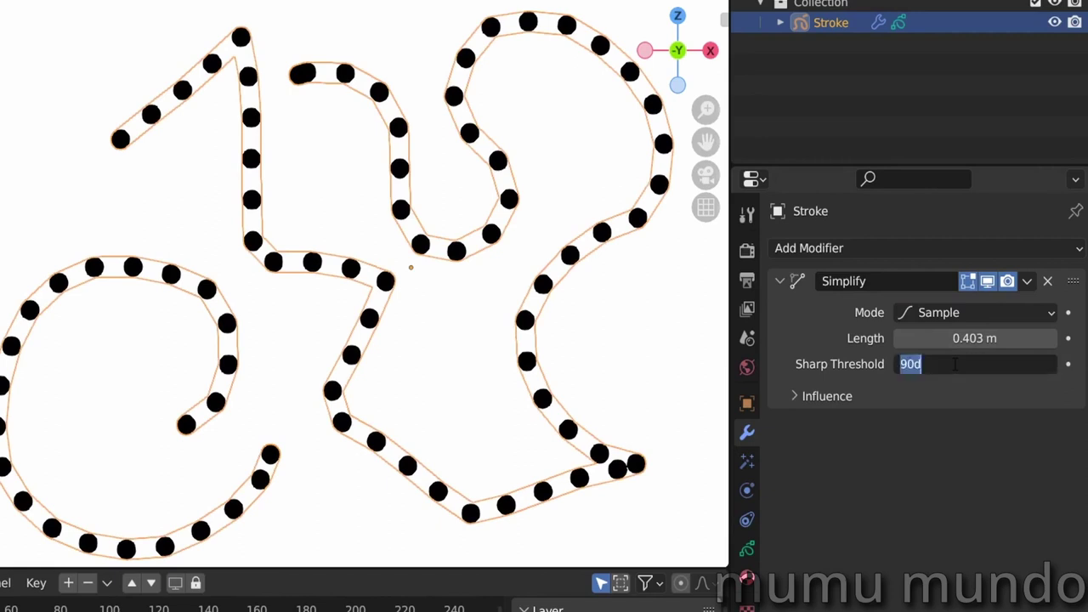
pyautogui.click(973, 312)
pyautogui.click(1005, 430)
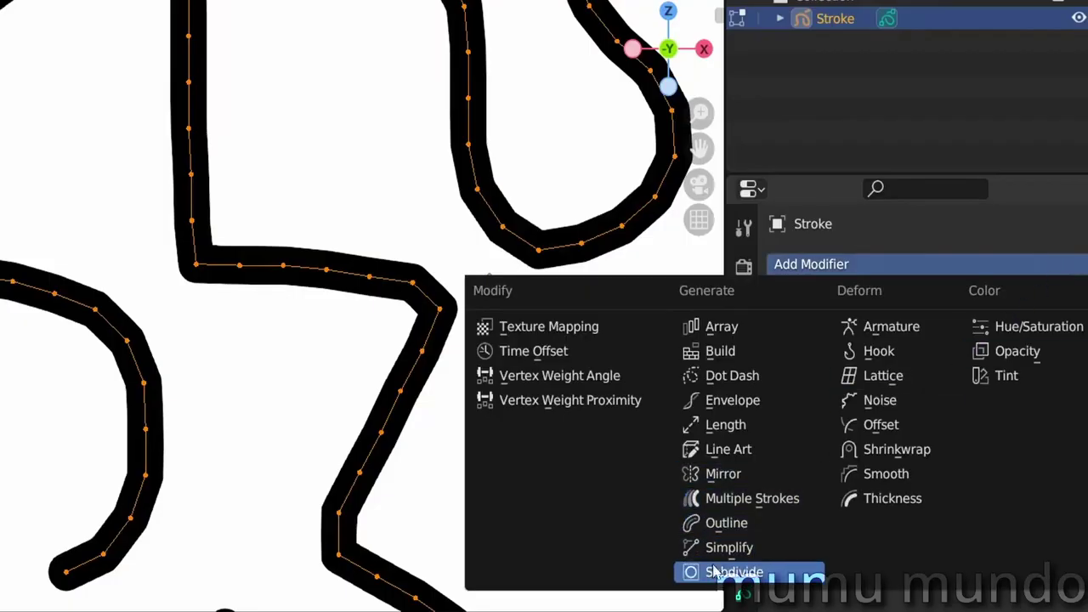
# Add a Subdivide modifier, switch its type from Catmull-Clark to Simple, and raise Subdivisions.
pyautogui.click(733, 573)
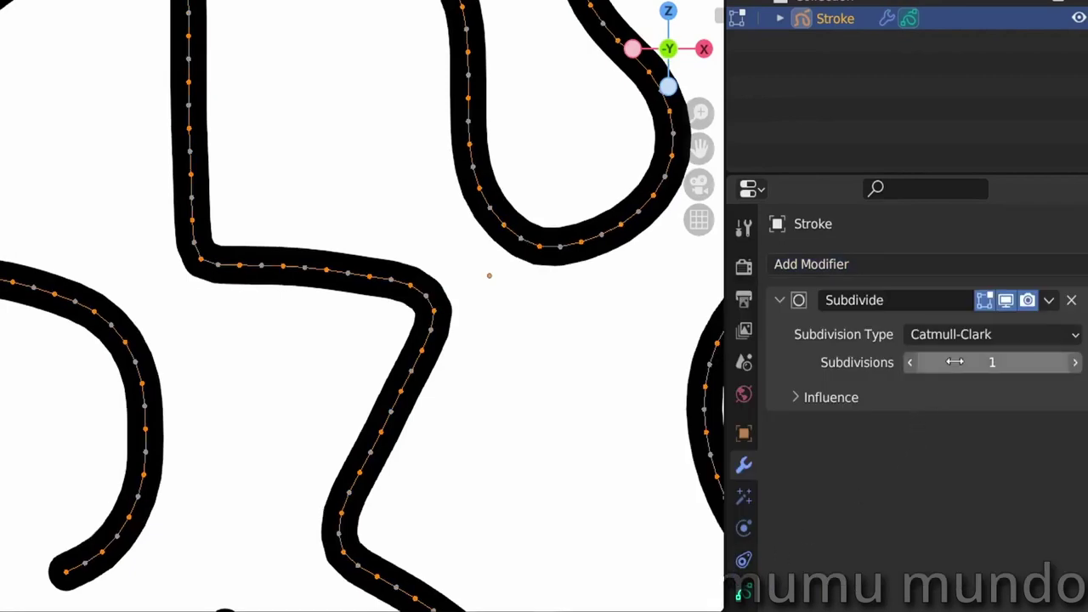
pyautogui.click(975, 334)
pyautogui.click(975, 361)
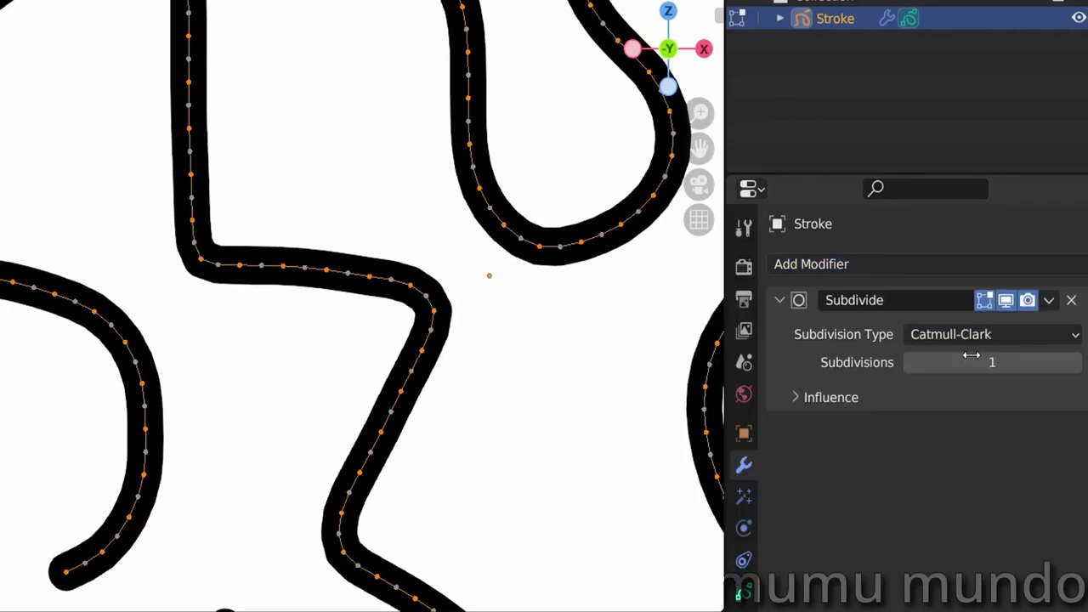
pyautogui.click(990, 335)
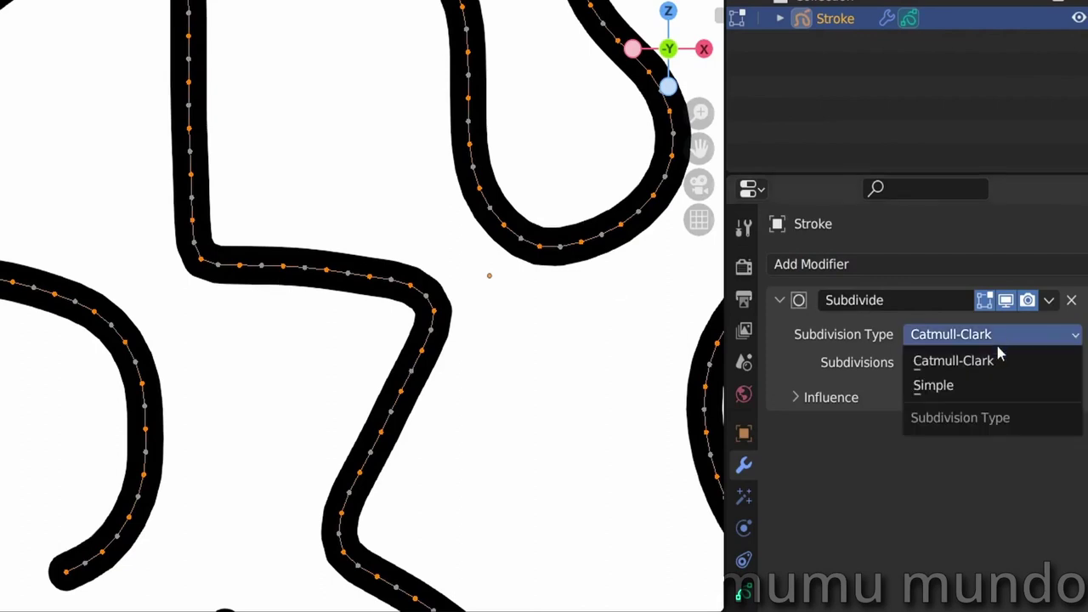
pyautogui.click(953, 388)
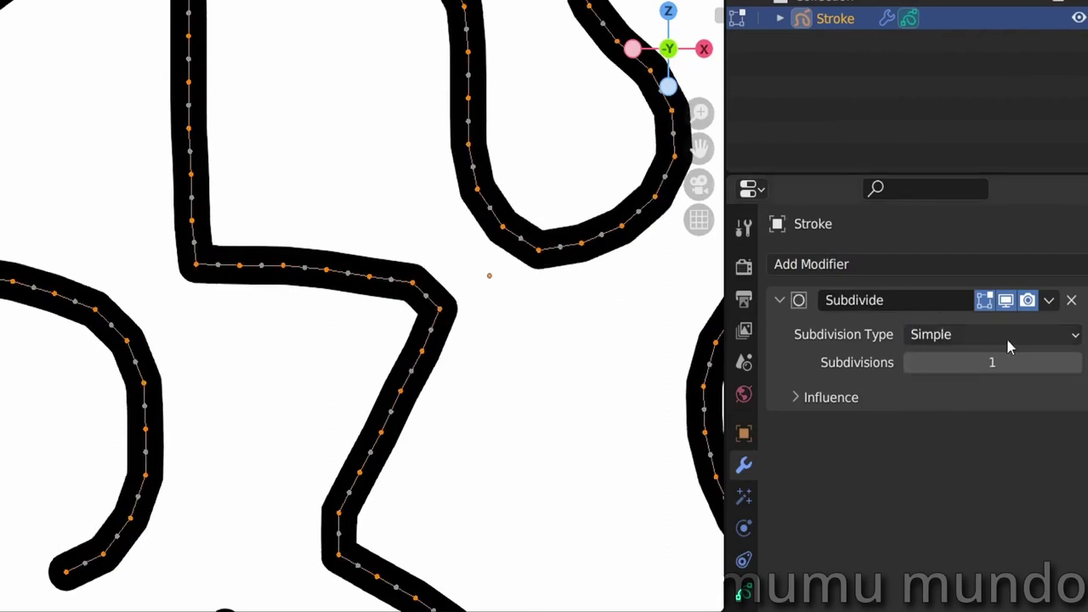
pyautogui.click(1075, 362)
pyautogui.scroll(4, 352, 354)
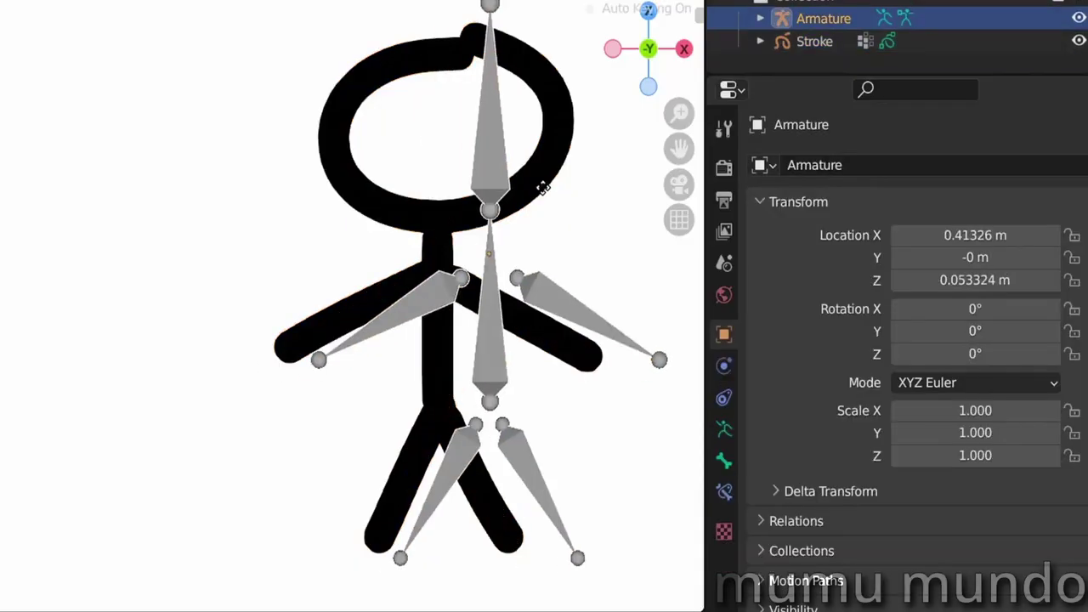
# Parent the Stroke to the Armature with empty vertex groups.
pyautogui.press('Escape')
pyautogui.click(534, 202)
pyautogui.keyDown('shift'); pyautogui.click(443, 183); pyautogui.keyUp('shift')
pyautogui.hotkey('ctrl', 'p')
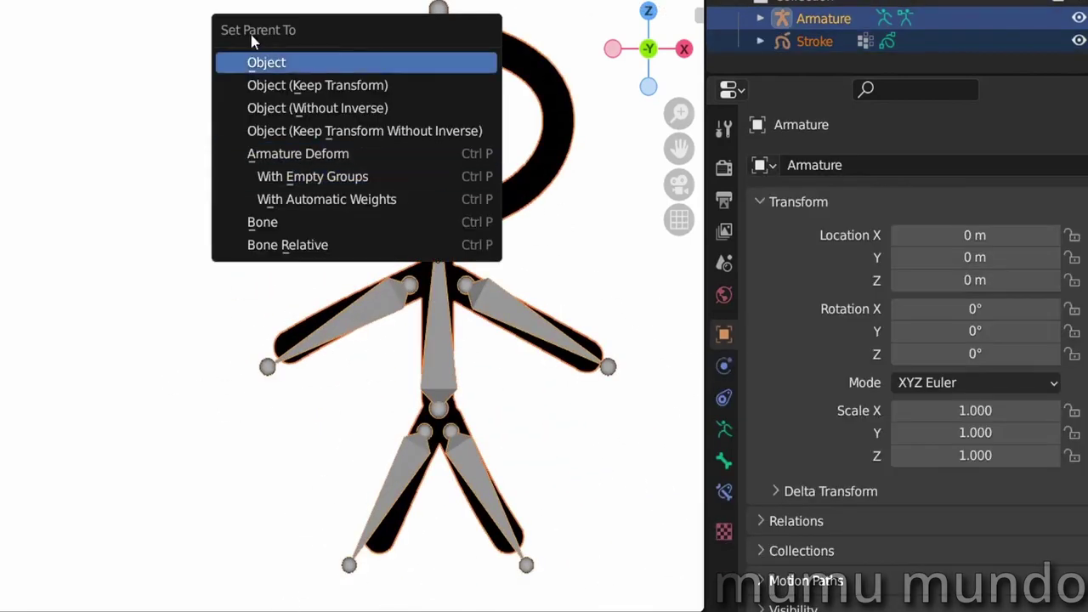
pyautogui.click(353, 179)
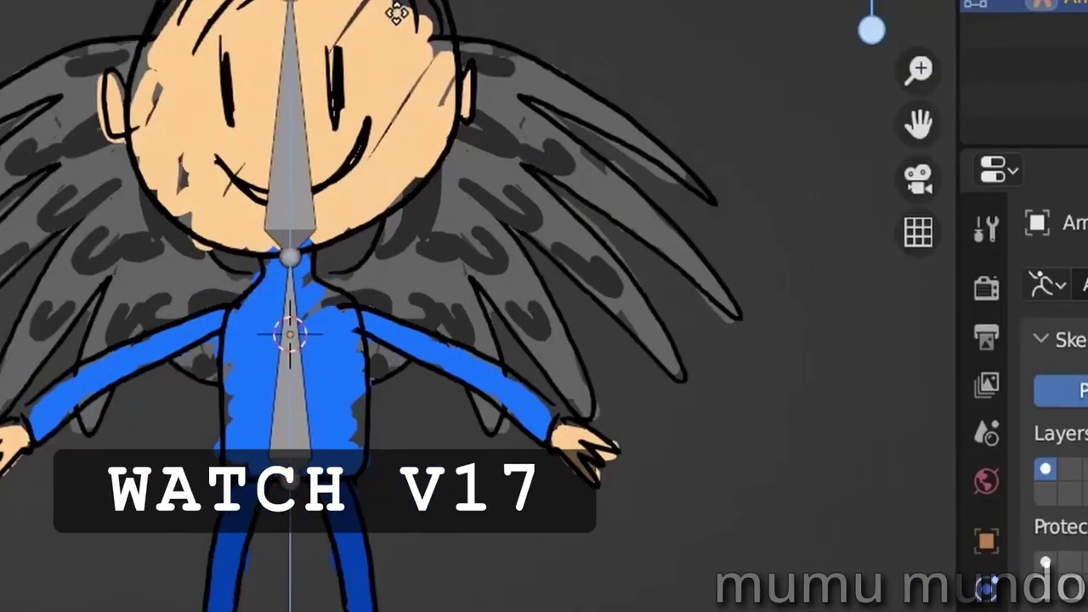
# Name a bone 'torso' and extend new arm, forearm and wing bones.
pyautogui.click(397, 12)
pyautogui.press('F2')
pyautogui.write('torso')
pyautogui.press('Return')
pyautogui.hotkey('shift', 'a')
pyautogui.moveTo(339, 279); pyautogui.dragTo(675, 546)
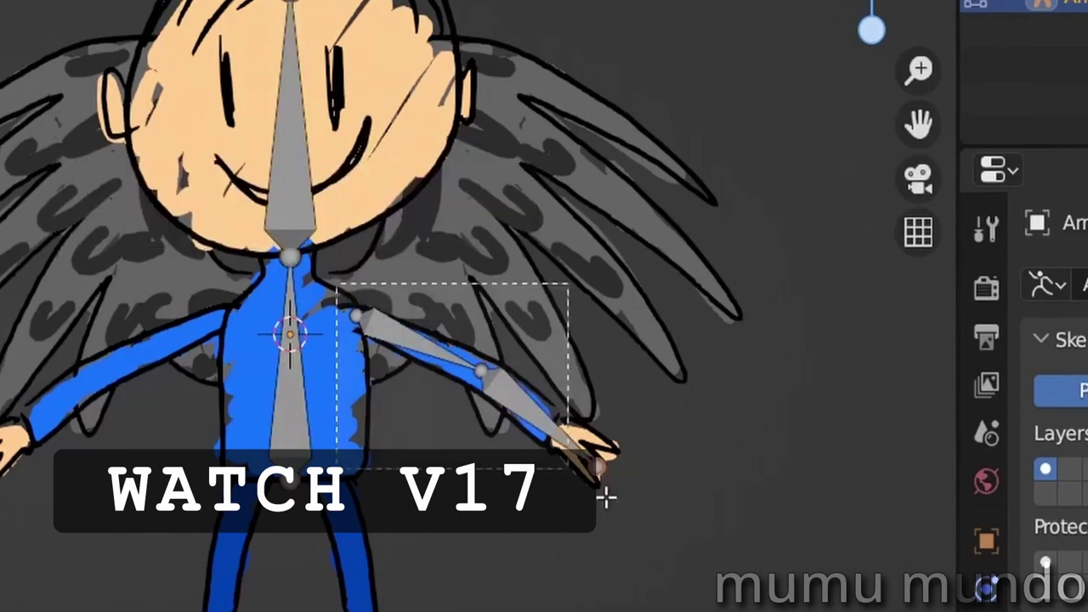
pyautogui.press('e')
pyautogui.press('F2')
pyautogui.press('Return')
pyautogui.click(400, 335)
pyautogui.hotkey('shift', 'd')
pyautogui.press('F2')
# Point the Armature modifier at Armature and bind it to bone envelopes too.
pyautogui.scroll(5, 362, 543)
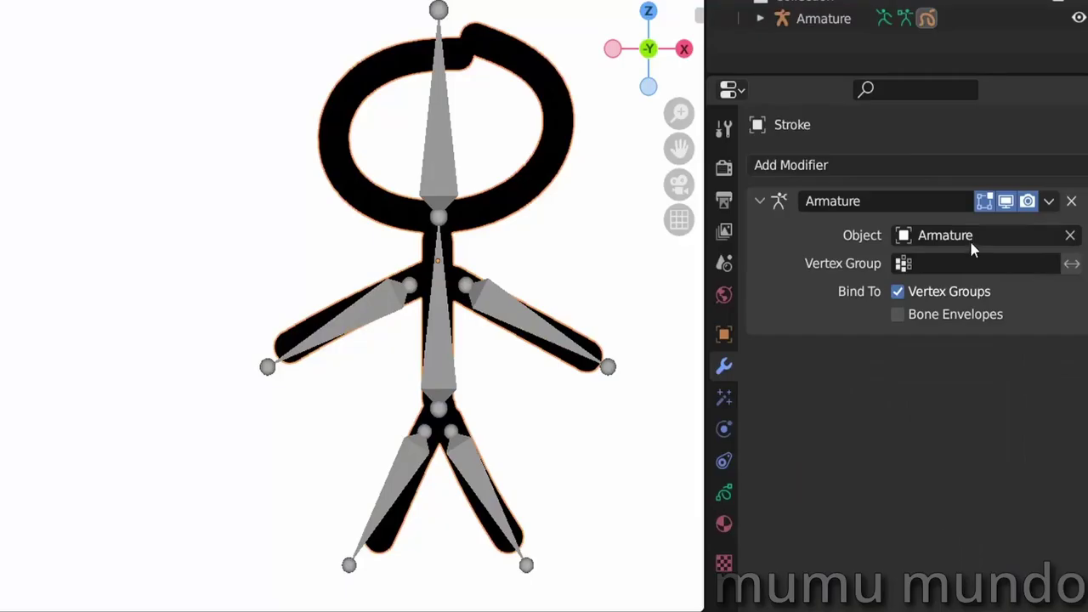
pyautogui.click(943, 238)
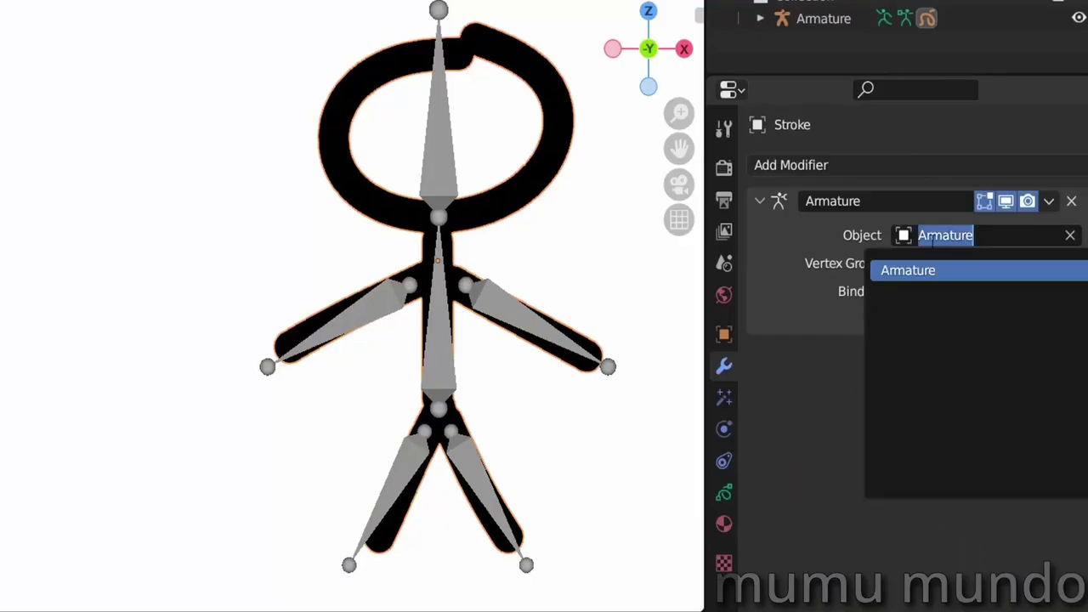
pyautogui.click(922, 270)
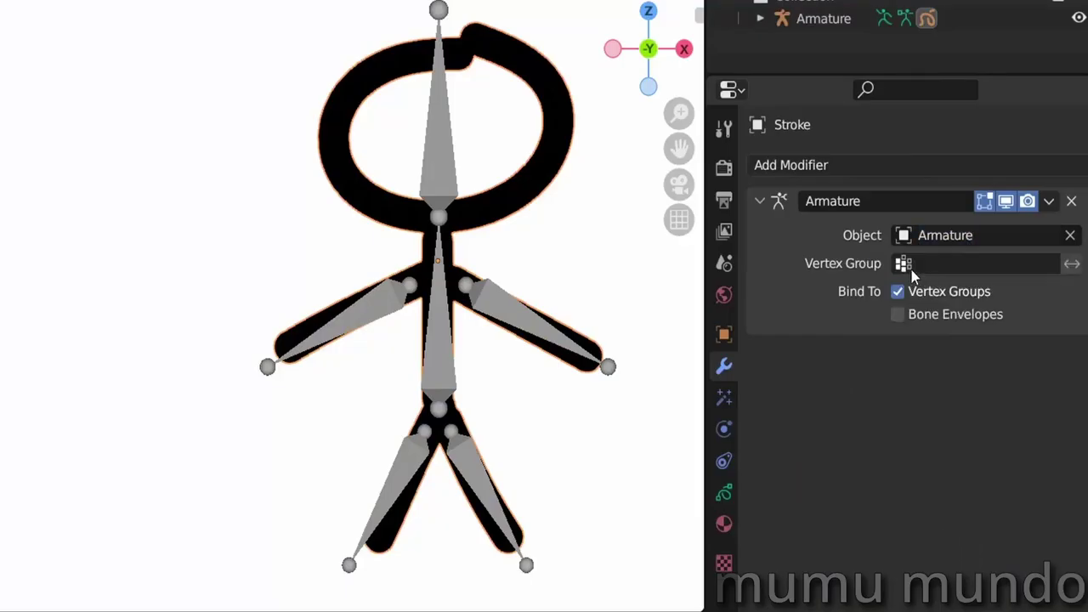
pyautogui.click(957, 263)
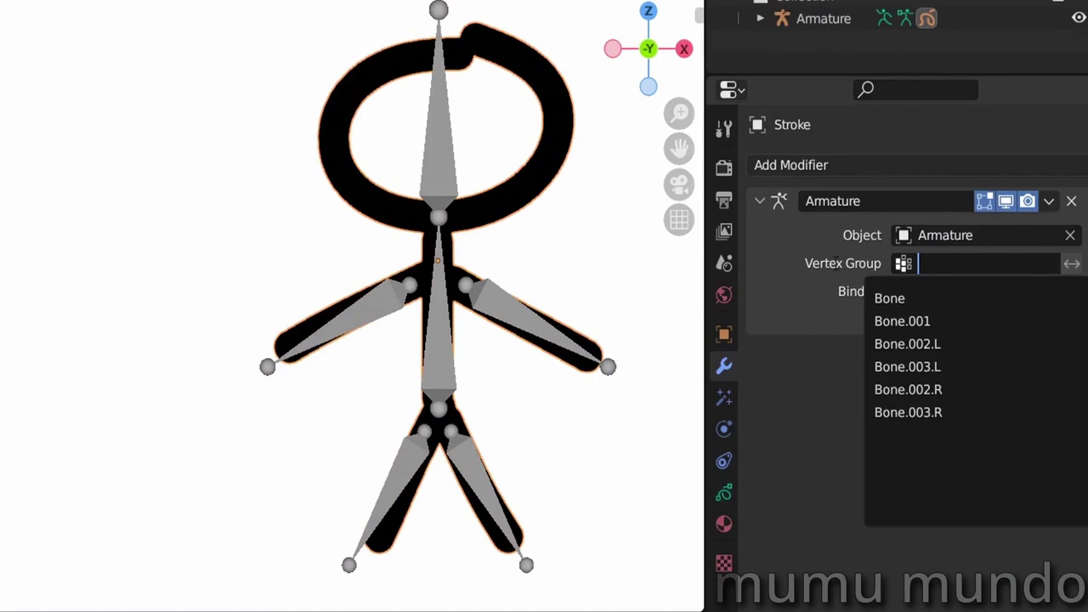
pyautogui.click(835, 268)
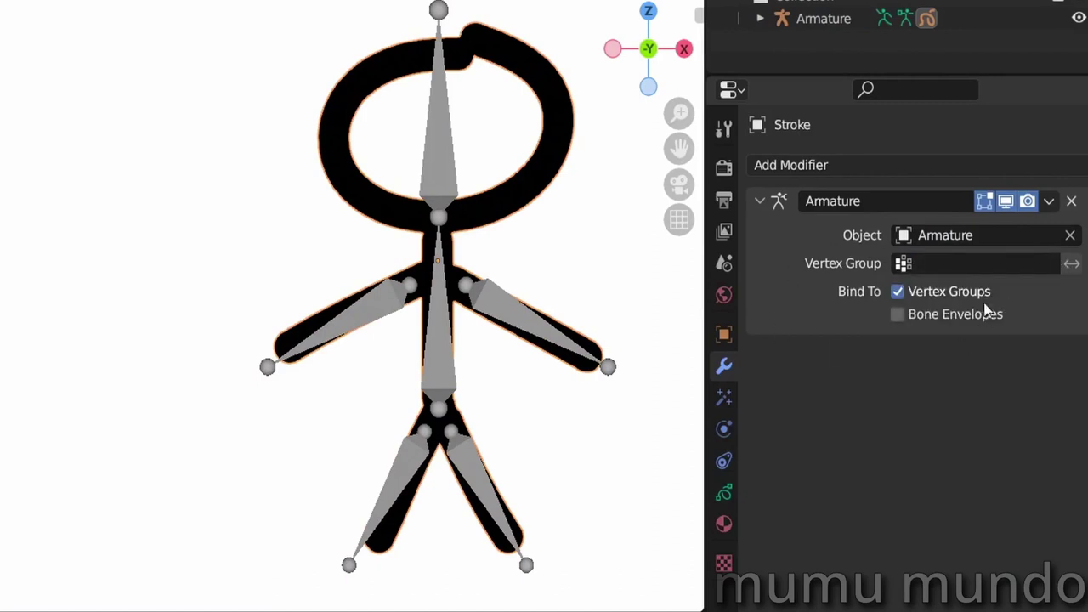
pyautogui.click(899, 316)
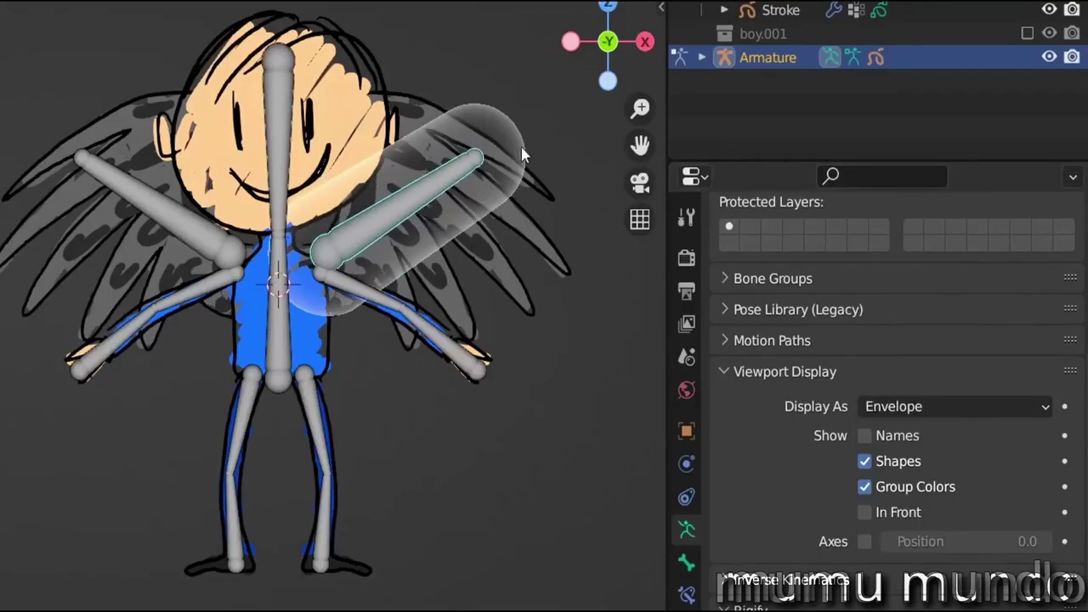
# Enlarge the selected bone's envelope distance to 0.475 m and adjust its radius.
pyautogui.click(686, 563)
pyautogui.moveTo(901, 325); pyautogui.dragTo(926, 325)
pyautogui.doubleClick(953, 350)
pyautogui.moveTo(953, 412); pyautogui.dragTo(901, 412)
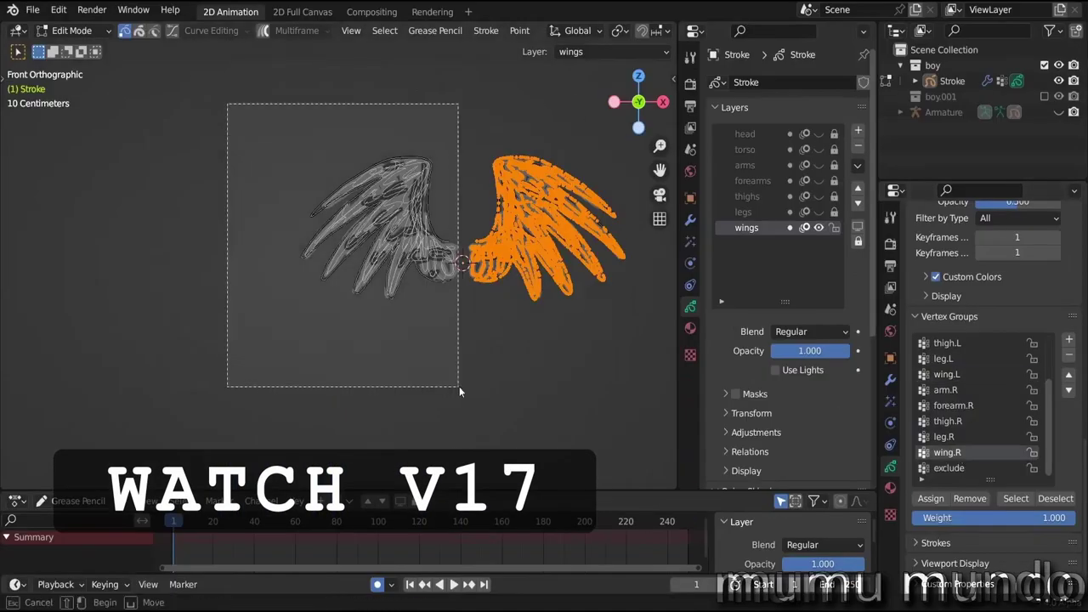
pyautogui.hotkey('ctrl', 'Tab')
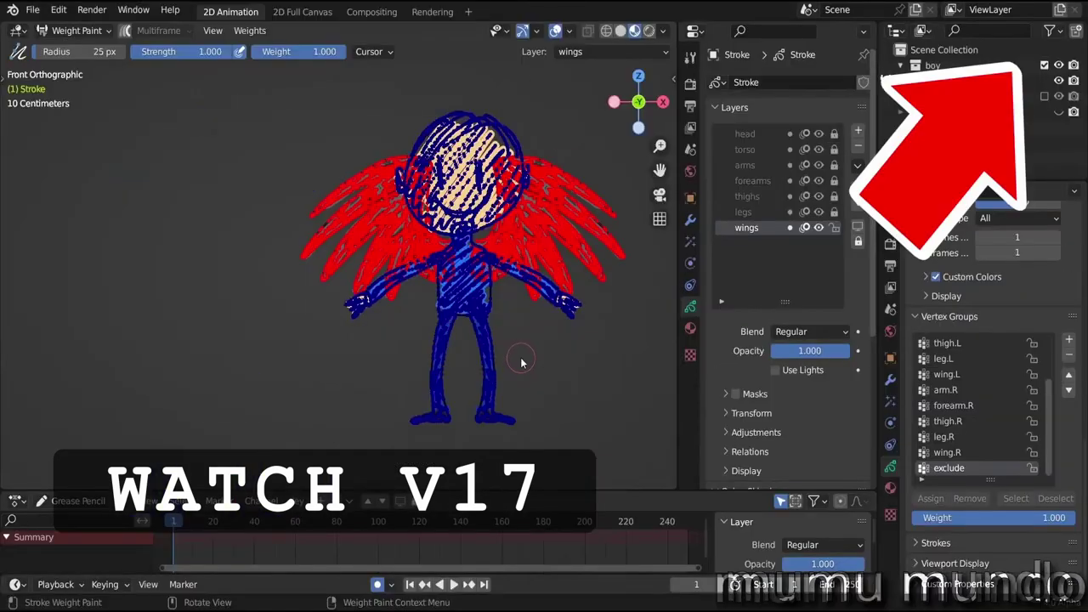
# Add a Hook modifier to Suzanne, toggling her into Edit Mode and back.
pyautogui.hotkey('ctrl', 'Tab')
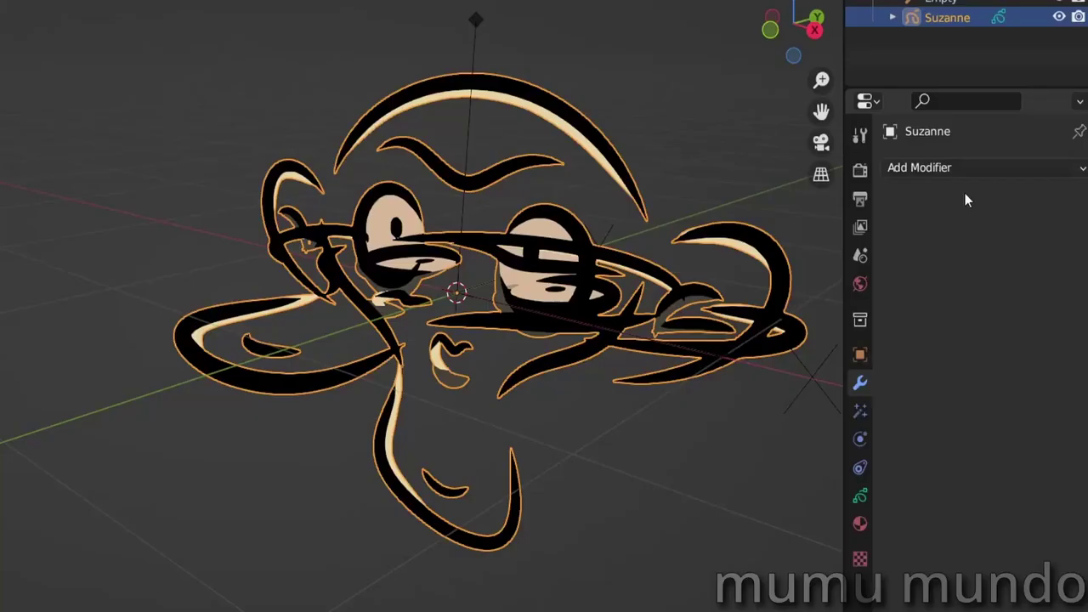
pyautogui.click(966, 168)
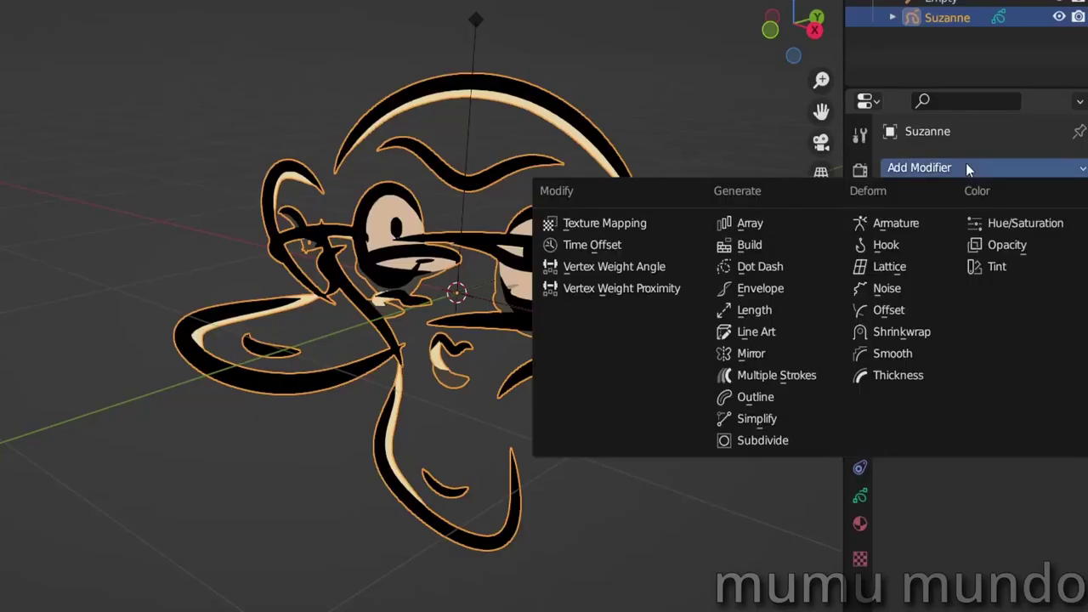
pyautogui.click(884, 245)
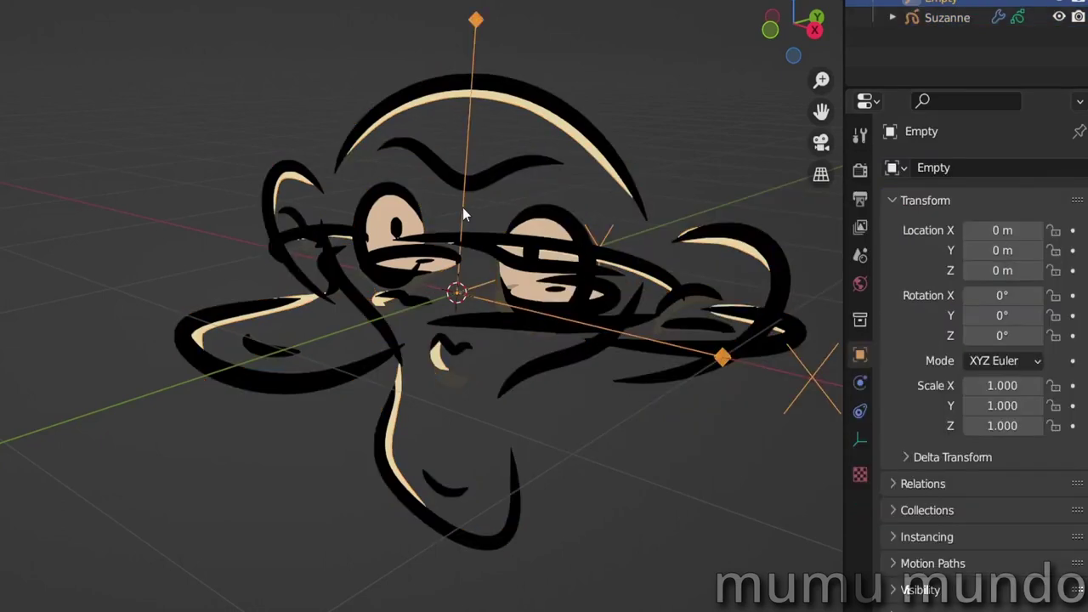
pyautogui.press('g')
pyautogui.press('Escape')
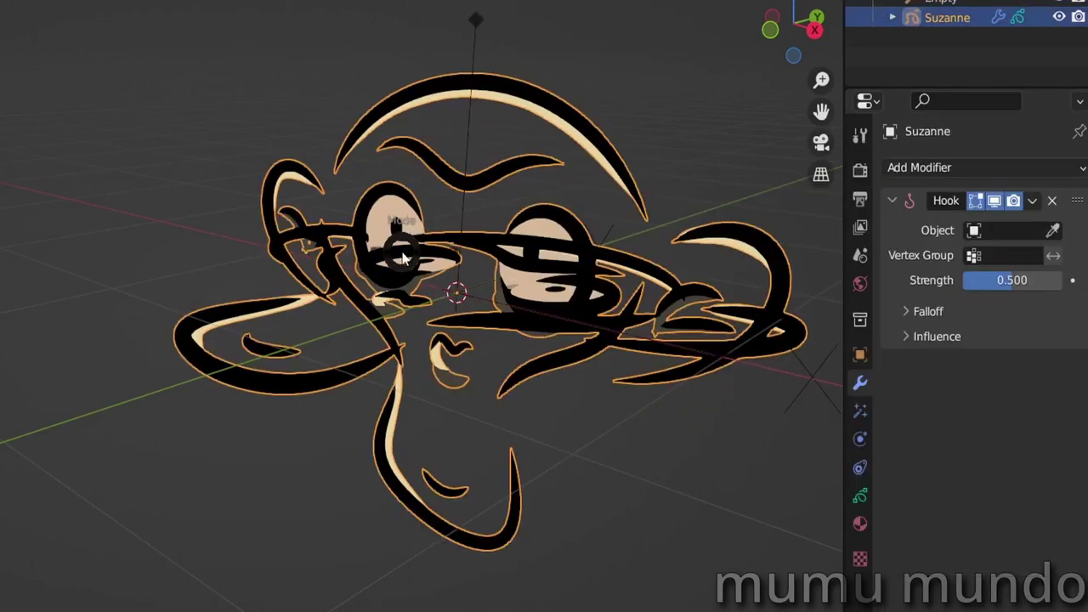
pyautogui.hotkey('ctrl', 'Tab')
pyautogui.click(529, 254)
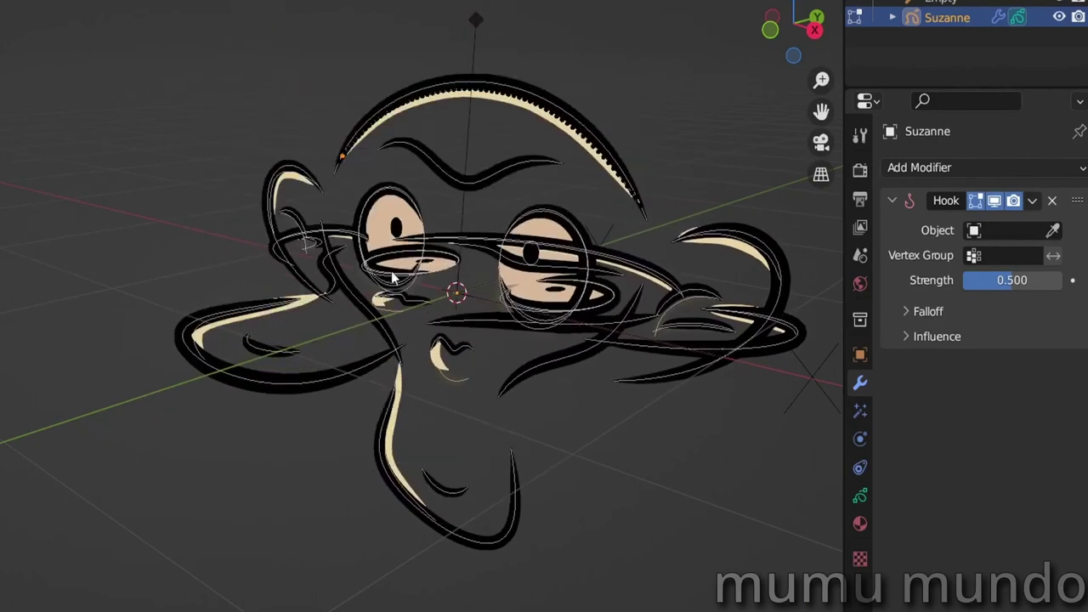
pyautogui.hotkey('ctrl', 'Tab')
pyautogui.click(267, 284)
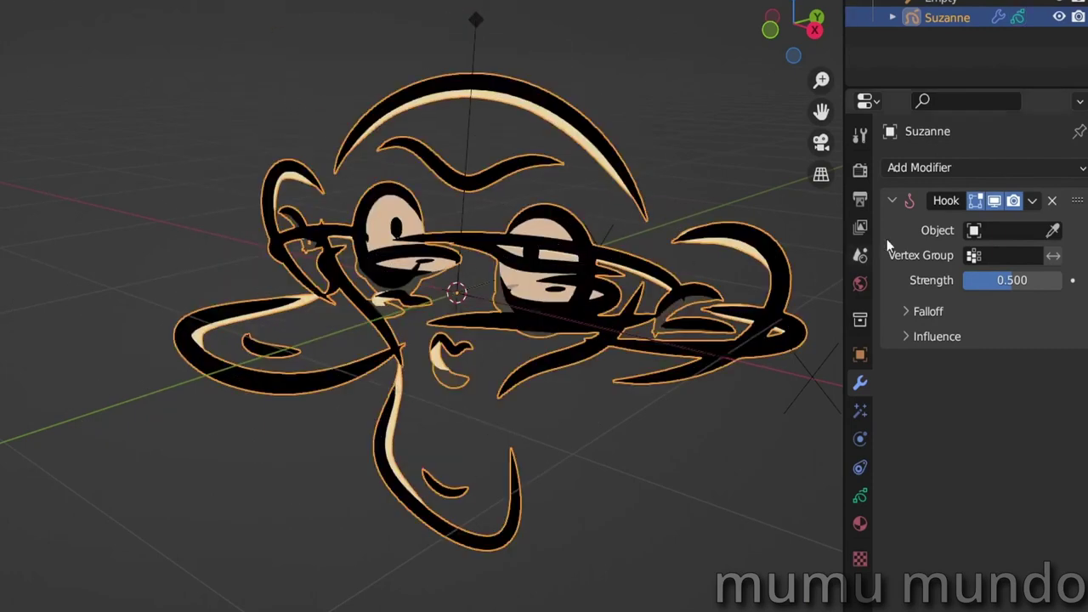
# Make the Empty the hook object, move it, and set strength 0.492 with a 2 m falloff radius.
pyautogui.click(1012, 232)
pyautogui.click(920, 262)
pyautogui.click(1004, 256)
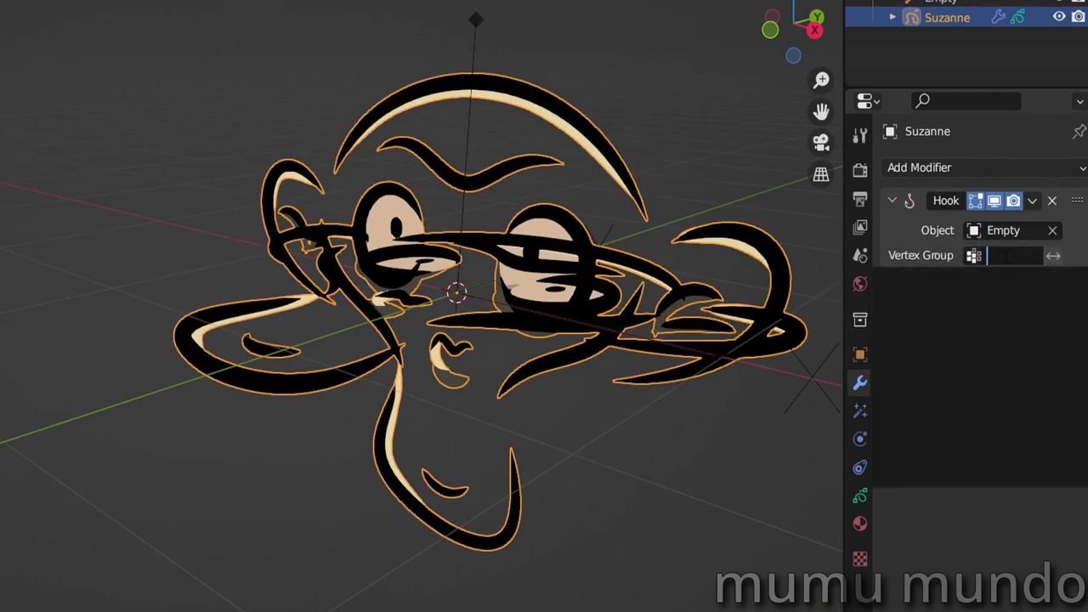
pyautogui.click(944, 254)
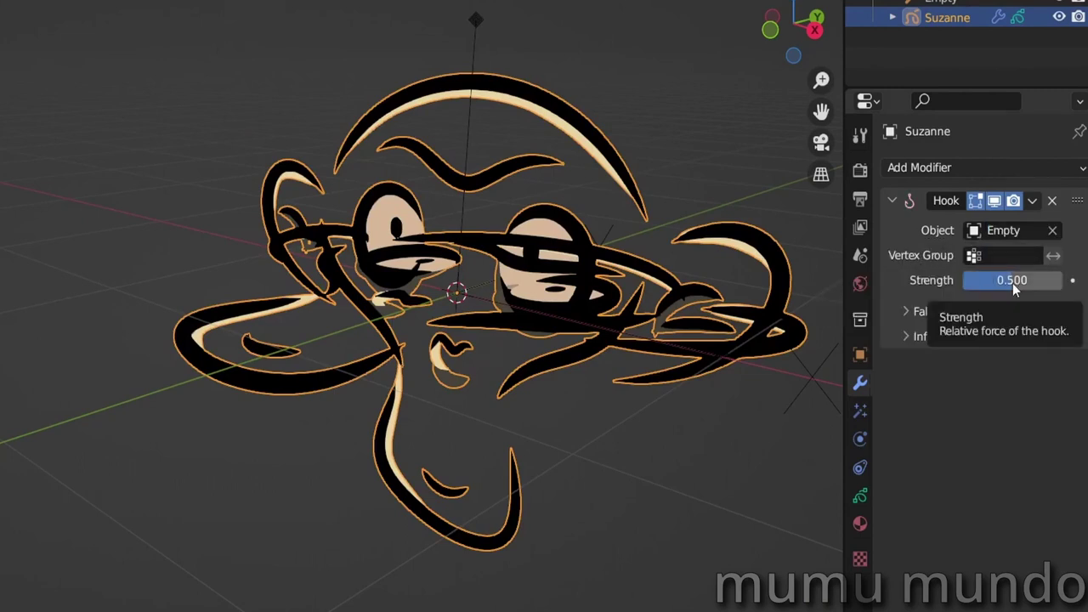
pyautogui.click(460, 215)
pyautogui.press('g')
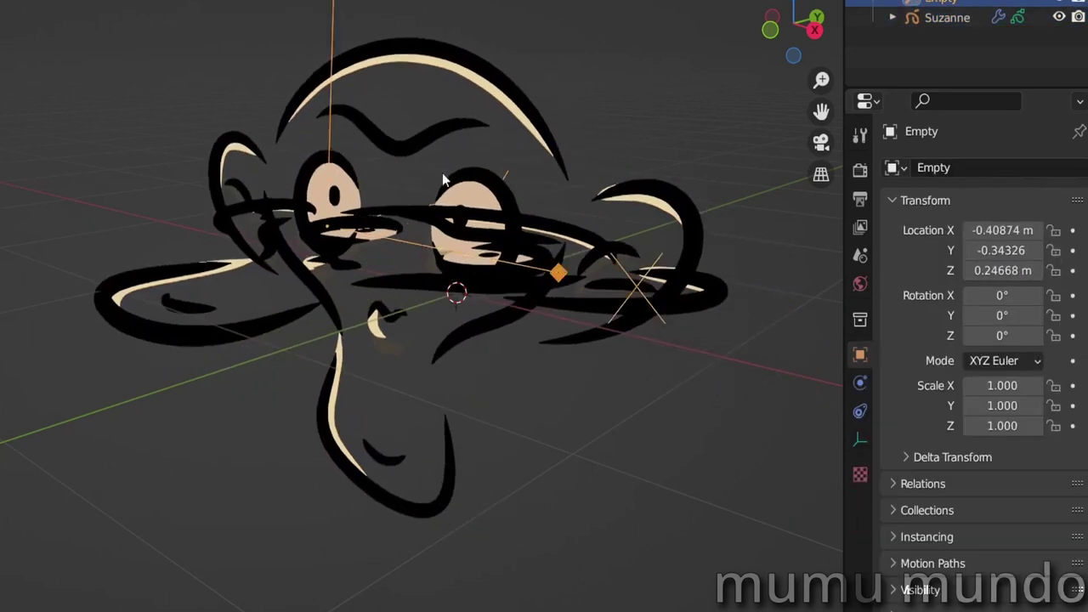
pyautogui.click(553, 235)
pyautogui.moveTo(1005, 283)
pyautogui.mouseDown()
pyautogui.moveTo(960, 283)
pyautogui.moveTo(1005, 283)
pyautogui.mouseUp()
pyautogui.click(922, 312)
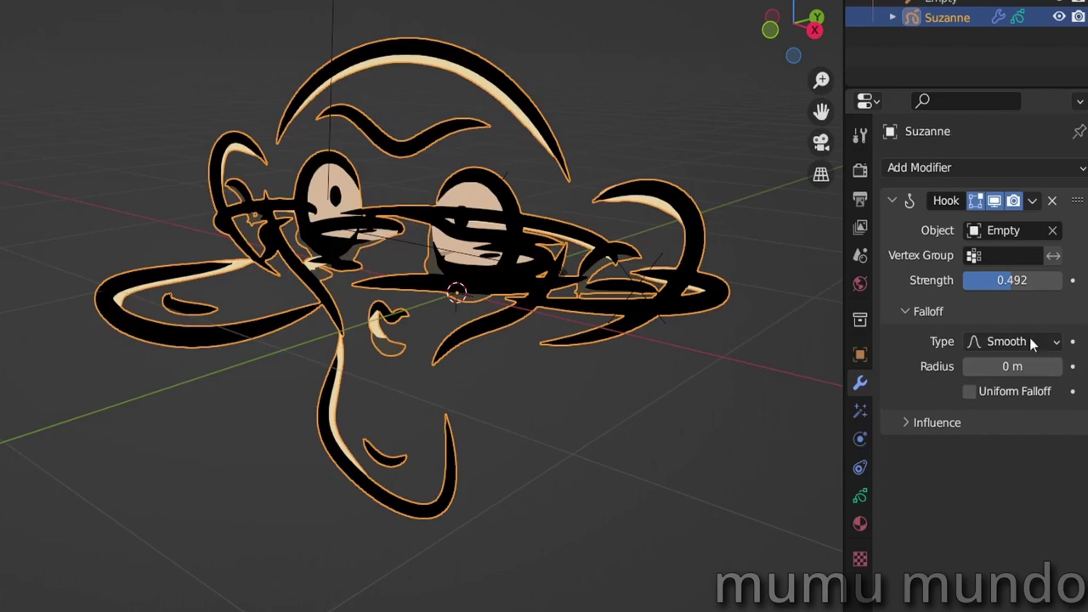
pyautogui.moveTo(1011, 366)
pyautogui.mouseDown()
pyautogui.moveTo(1087, 366)
pyautogui.moveTo(1011, 366)
pyautogui.mouseUp()
# Move the Empty again, set Curve falloff with radius 1.5 m, and disable Uniform Falloff.
pyautogui.click(334, 140)
pyautogui.press('g')
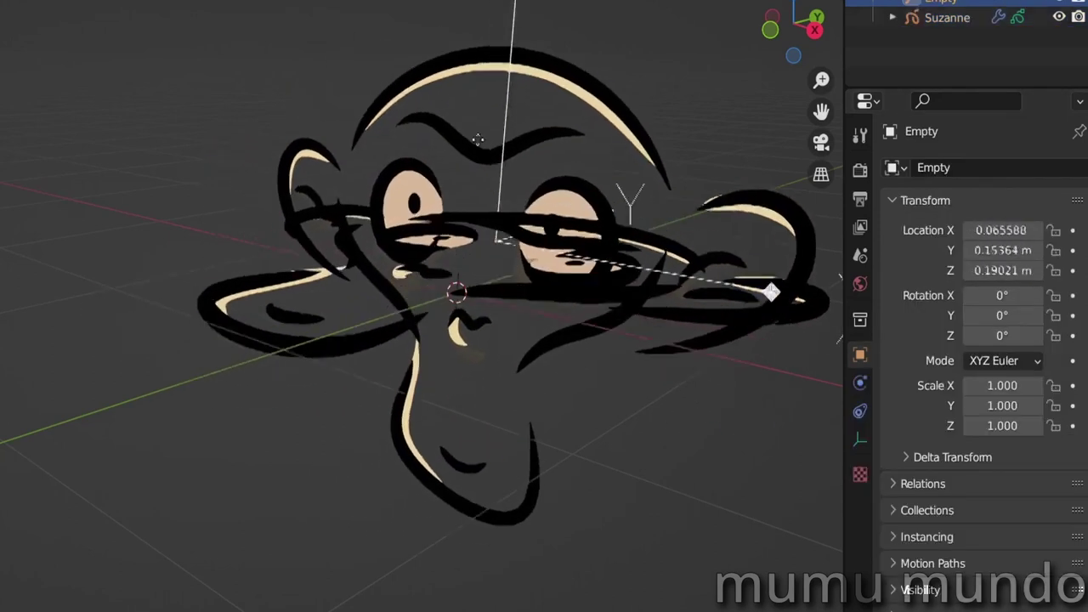
pyautogui.click(394, 167)
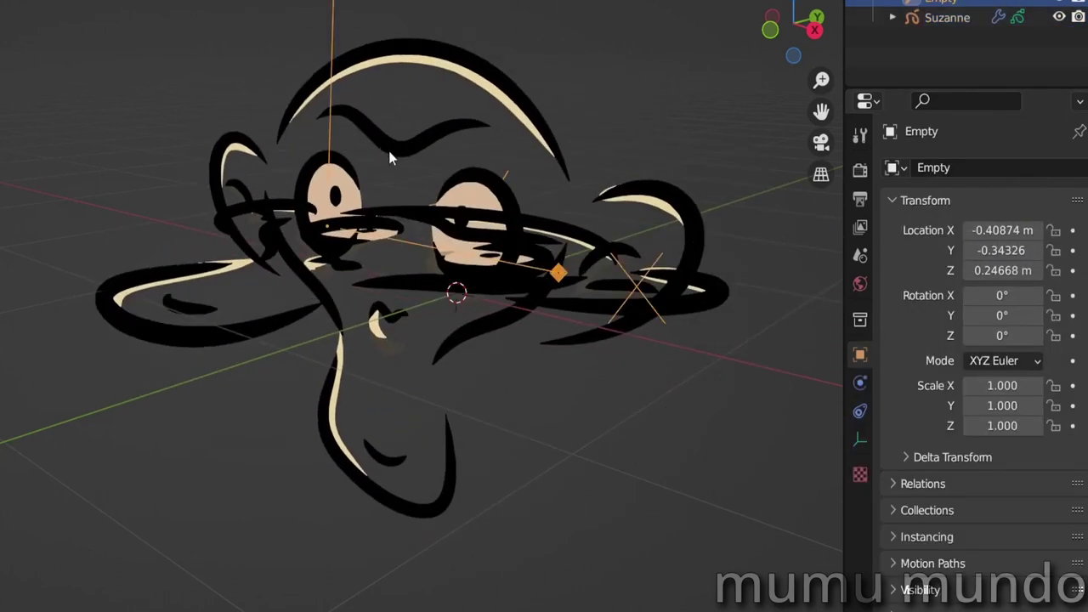
pyautogui.click(500, 286)
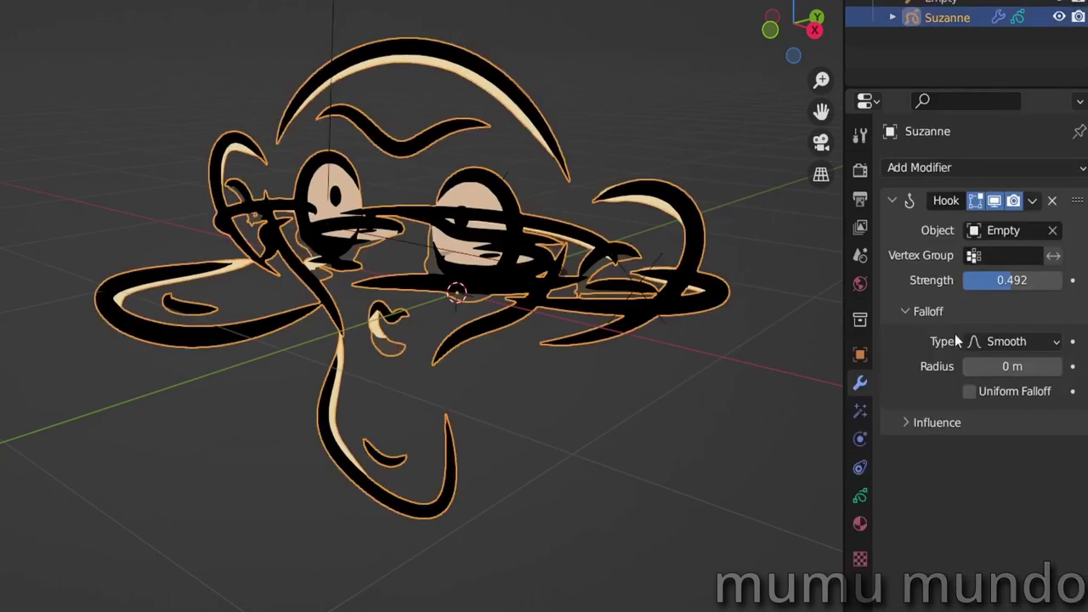
pyautogui.click(1001, 341)
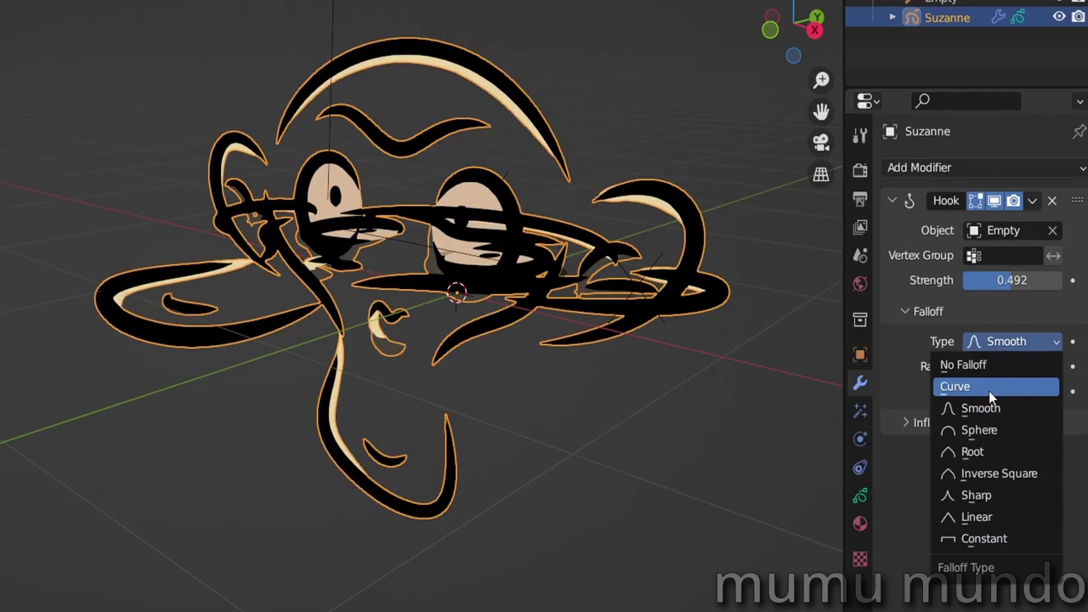
pyautogui.click(989, 387)
pyautogui.moveTo(1003, 366); pyautogui.dragTo(1058, 367)
pyautogui.click(98, 14)
pyautogui.moveTo(99, 14); pyautogui.dragTo(81, 7)
pyautogui.click(946, 17)
pyautogui.moveTo(1011, 367)
pyautogui.mouseDown()
pyautogui.moveTo(1045, 366)
pyautogui.moveTo(994, 367)
pyautogui.mouseUp()
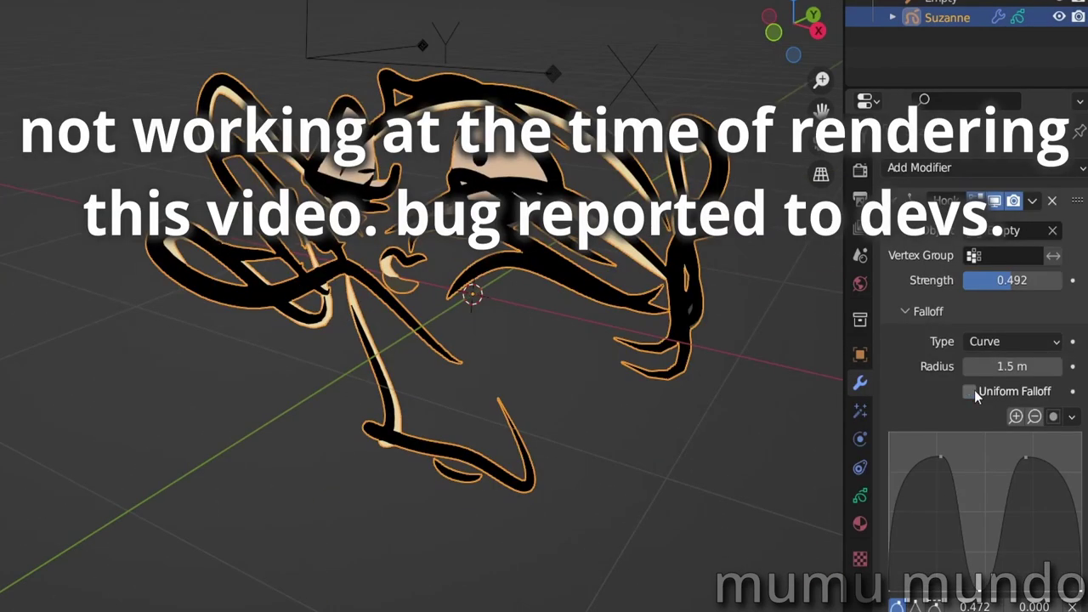
pyautogui.click(969, 391)
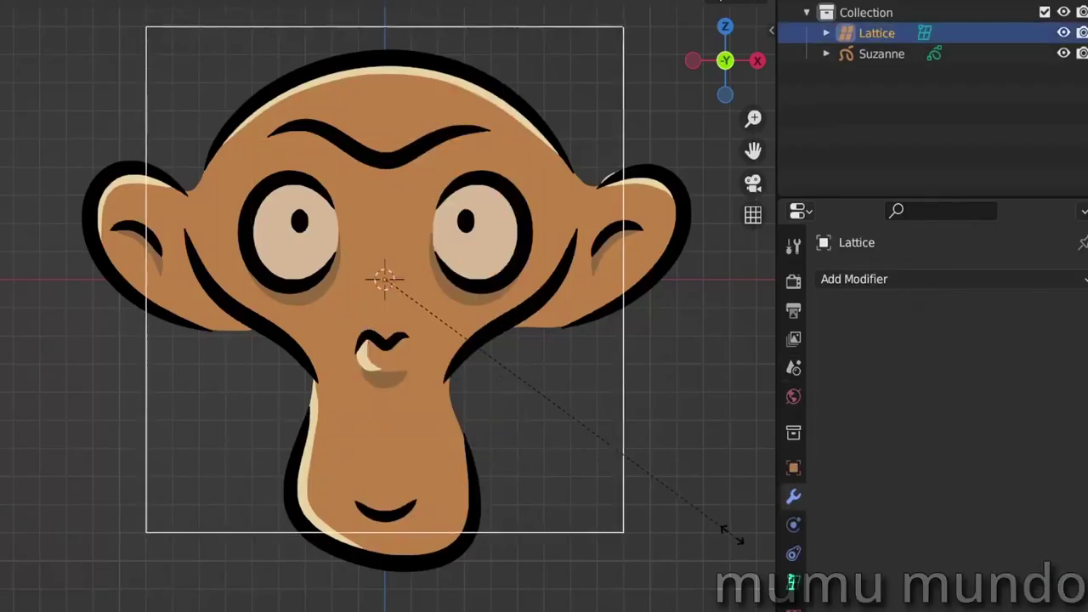
# Scale and widen the lattice, then set its resolution to 7×1×6.
pyautogui.click(742, 536)
pyautogui.press('s')
pyautogui.press('x')
pyautogui.press('Return')
pyautogui.click(799, 584)
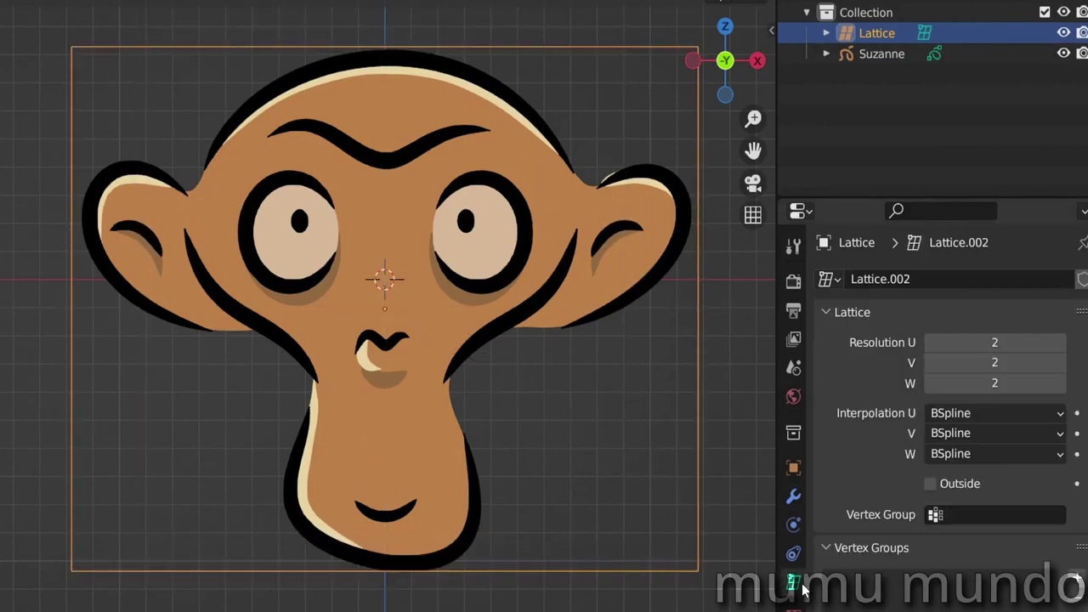
pyautogui.click(930, 363)
pyautogui.doubleClick(1059, 342)
pyautogui.doubleClick(1060, 342)
pyautogui.doubleClick(1060, 383)
pyautogui.doubleClick(1060, 382)
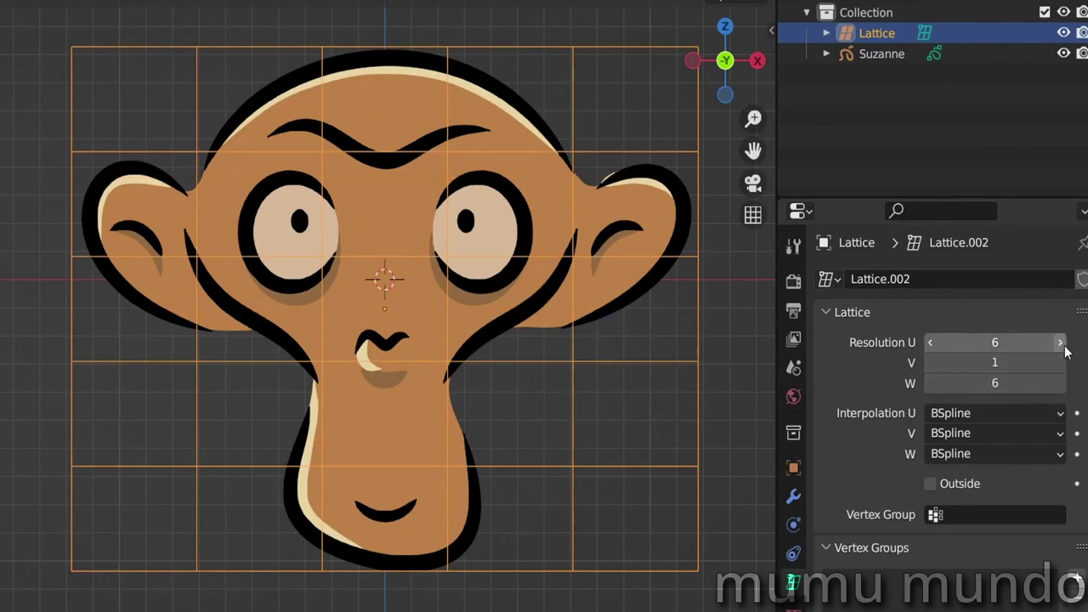
pyautogui.click(1060, 343)
# Parent Suzanne to the lattice with Lattice Deform and lower the strength to 0.39.
pyautogui.click(427, 288)
pyautogui.keyDown('shift'); pyautogui.click(189, 148); pyautogui.keyUp('shift')
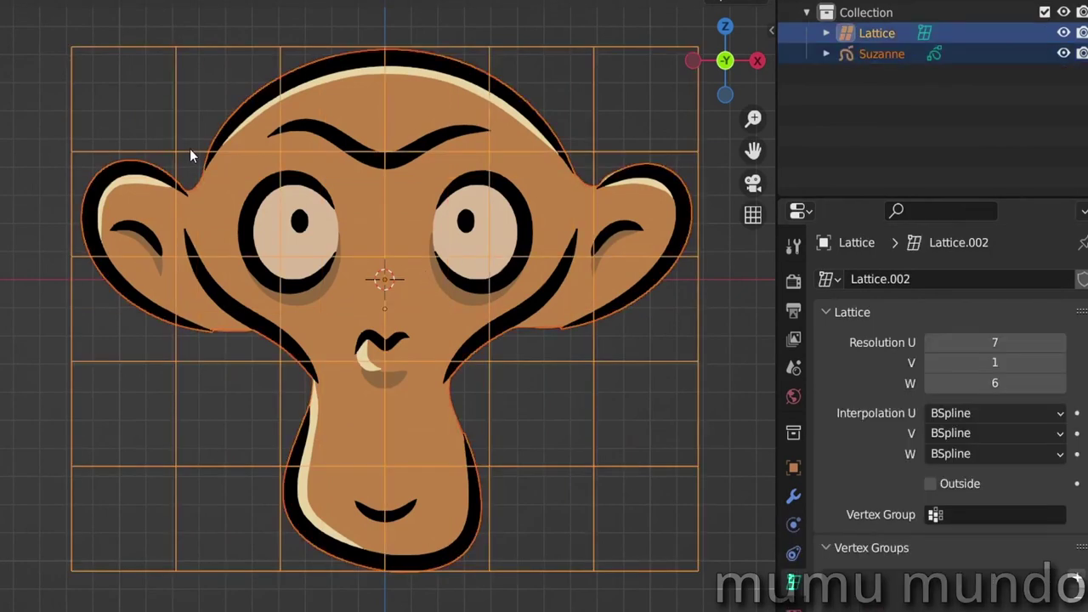
pyautogui.hotkey('ctrl', 'p')
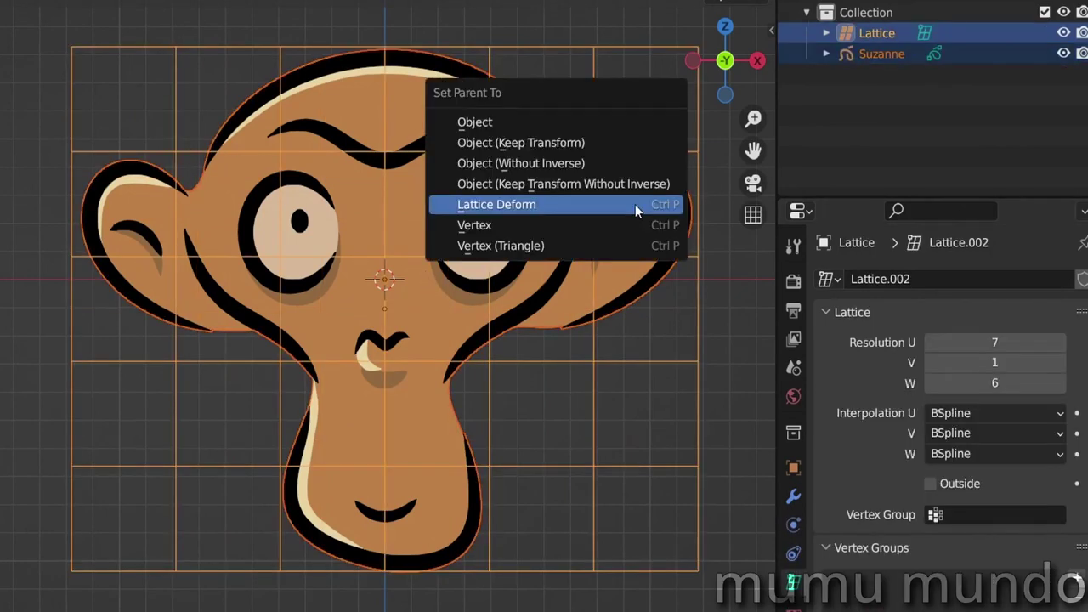
pyautogui.click(491, 204)
pyautogui.click(431, 290)
pyautogui.click(788, 490)
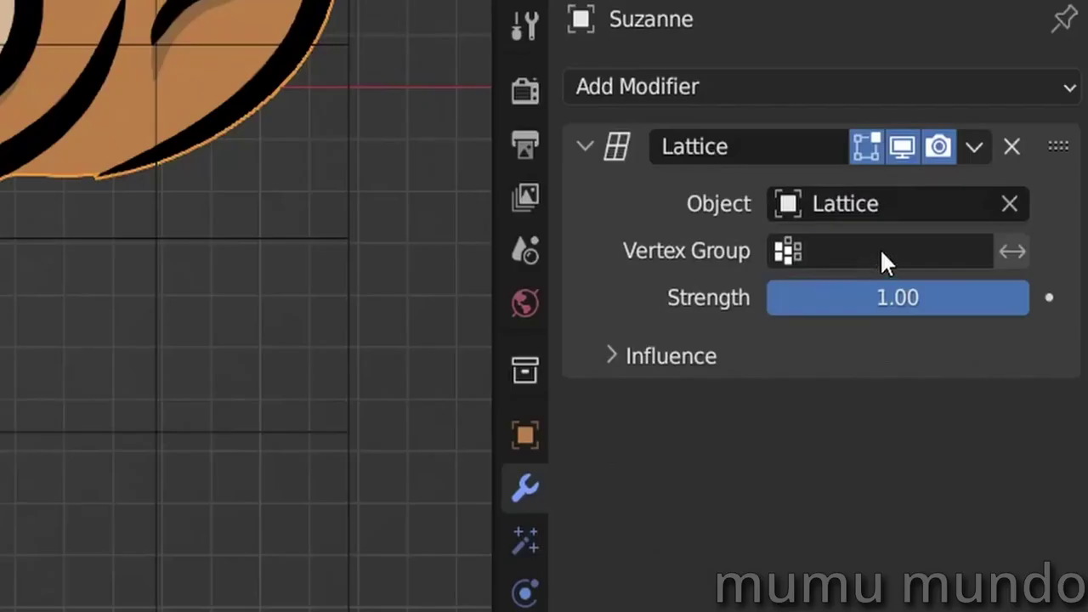
pyautogui.click(884, 251)
pyautogui.click(652, 255)
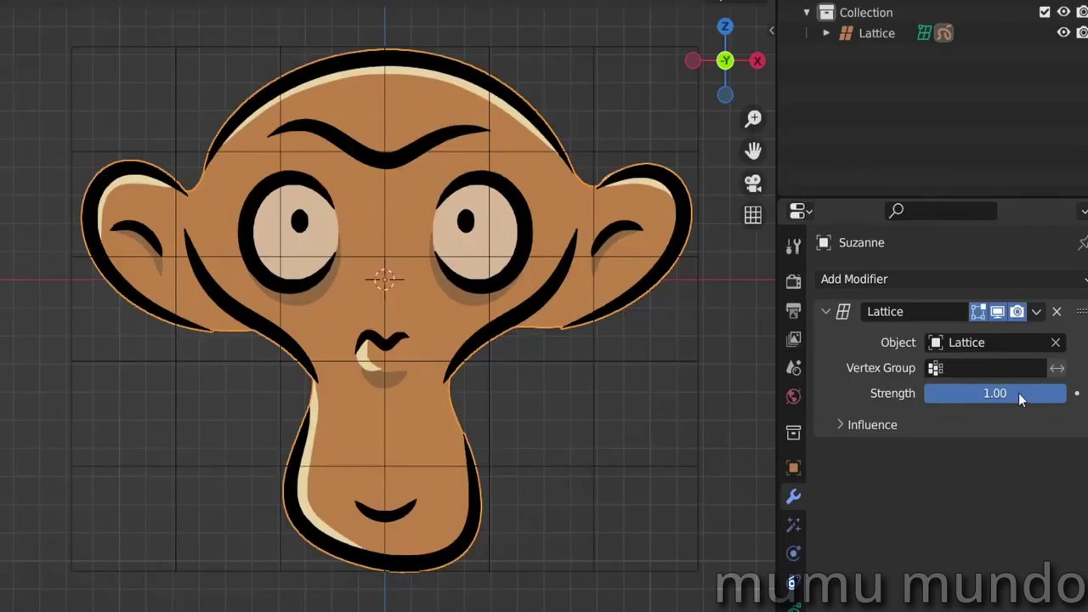
pyautogui.moveTo(1022, 393); pyautogui.dragTo(919, 393)
# Move lattice points in Edit Mode to warp the monkey's strokes.
pyautogui.click(175, 340)
pyautogui.hotkey('ctrl', 'Tab')
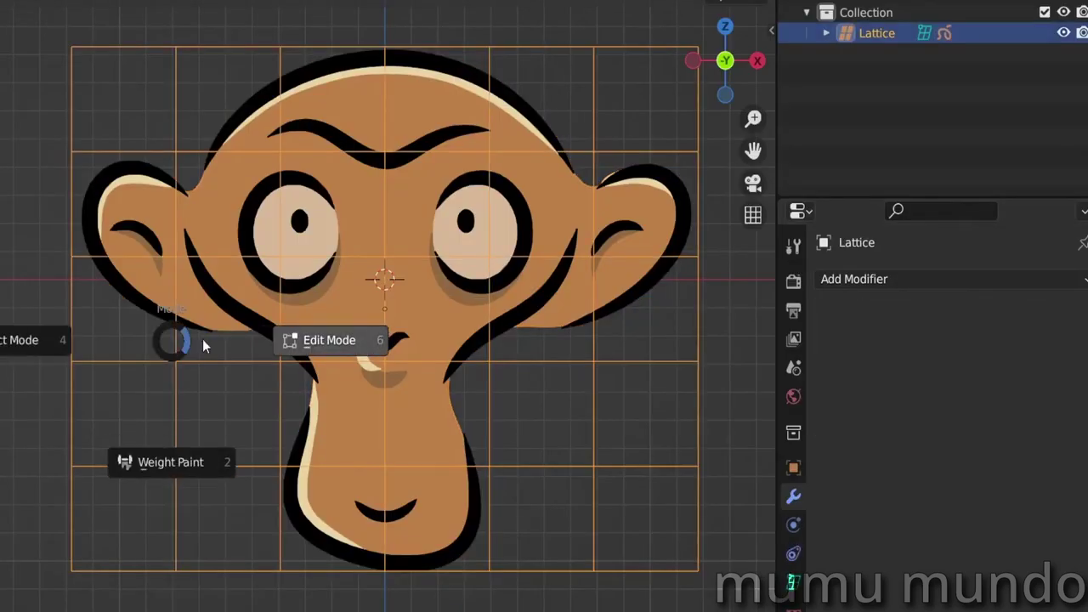
pyautogui.click(317, 343)
pyautogui.press('g')
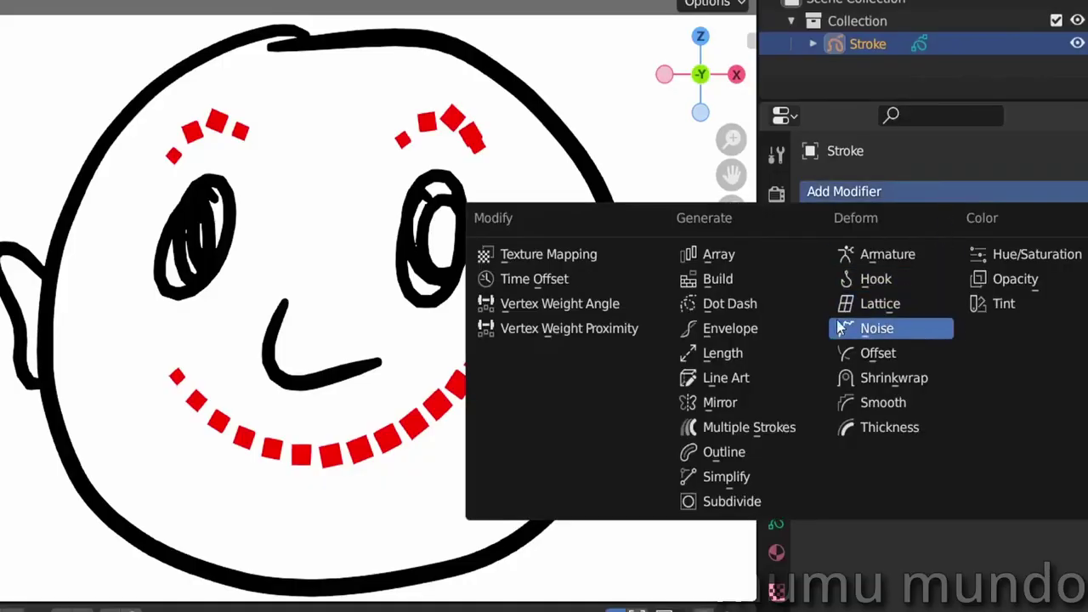
# Add a Noise modifier, adjusting position and strength, offset 9.271 and seed 5.
pyautogui.click(883, 328)
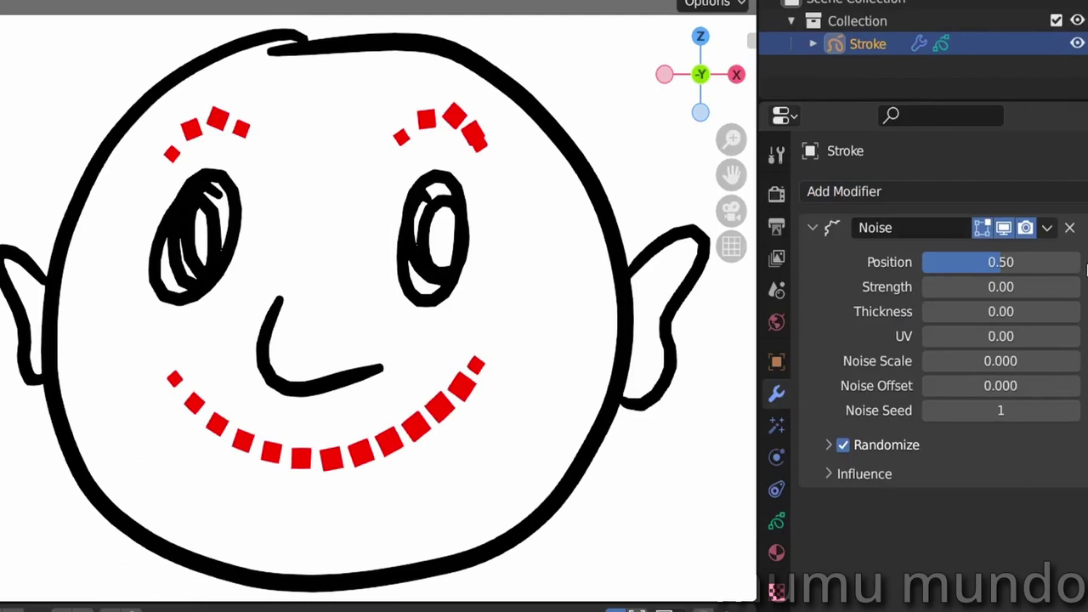
pyautogui.moveTo(978, 264)
pyautogui.mouseDown()
pyautogui.moveTo(1032, 264)
pyautogui.moveTo(945, 263)
pyautogui.moveTo(999, 266)
pyautogui.mouseUp()
pyautogui.moveTo(950, 292)
pyautogui.mouseDown()
pyautogui.moveTo(1032, 293)
pyautogui.moveTo(959, 292)
pyautogui.moveTo(984, 292)
pyautogui.moveTo(988, 311)
pyautogui.moveTo(1070, 311)
pyautogui.moveTo(961, 311)
pyautogui.moveTo(991, 311)
pyautogui.moveTo(984, 336)
pyautogui.mouseUp()
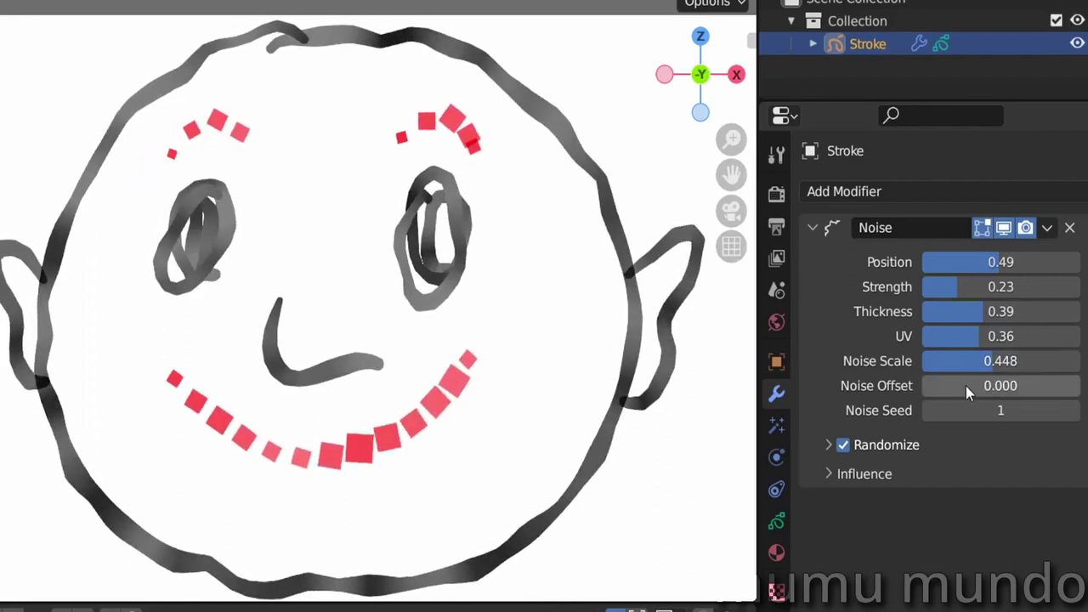
pyautogui.moveTo(966, 386); pyautogui.dragTo(1067, 386)
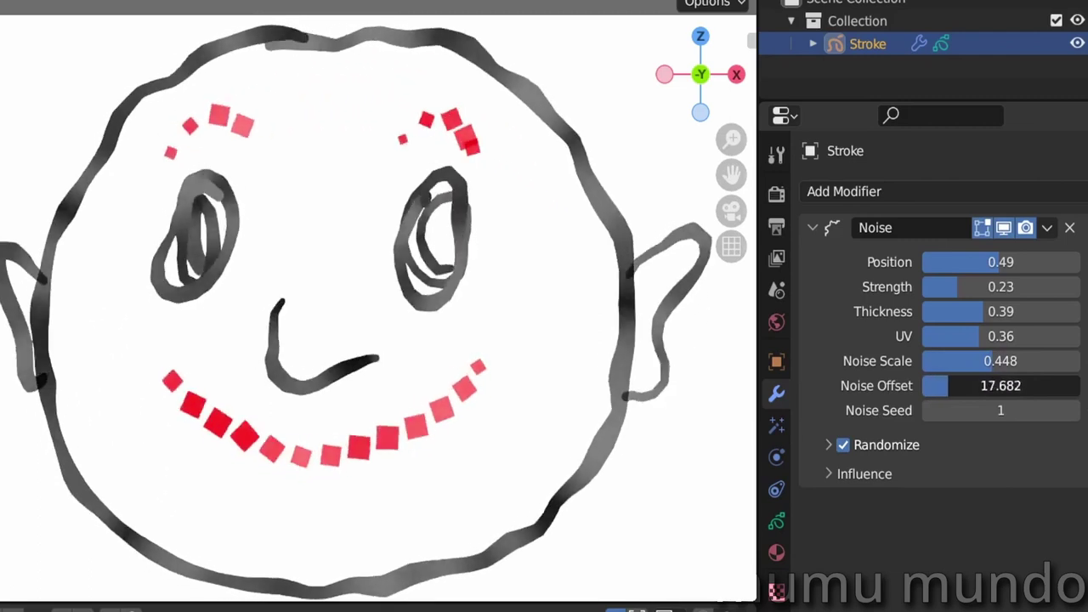
pyautogui.moveTo(1000, 386); pyautogui.dragTo(960, 385)
pyautogui.click(1073, 411)
pyautogui.click(1073, 410)
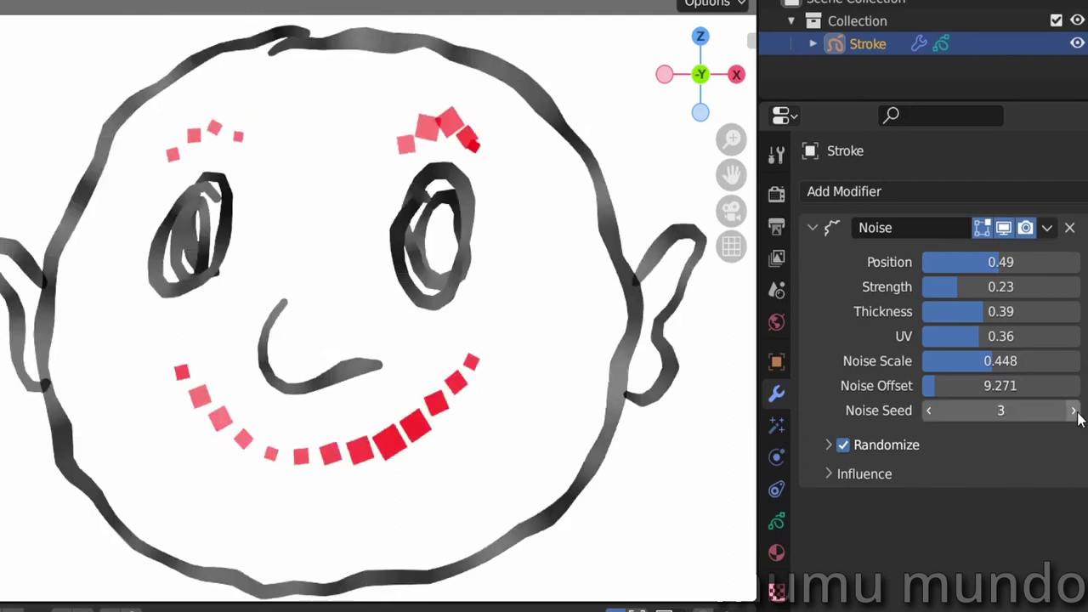
pyautogui.click(1073, 410)
pyautogui.click(1073, 410)
# Enable noise randomizing with the mode set to Keyframes.
pyautogui.click(843, 445)
pyautogui.click(829, 445)
pyautogui.click(951, 481)
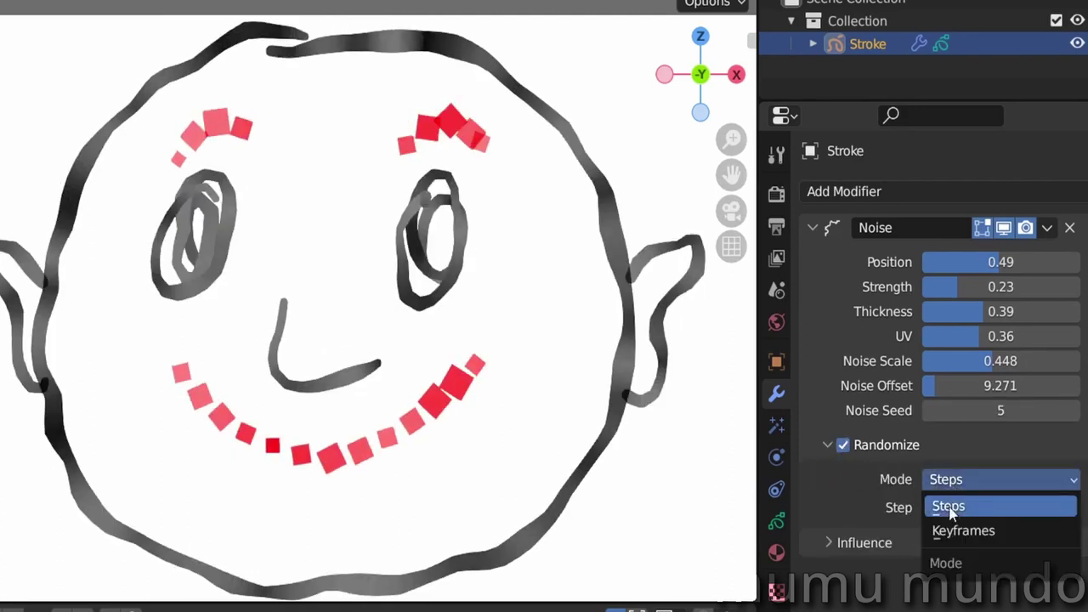
pyautogui.click(953, 507)
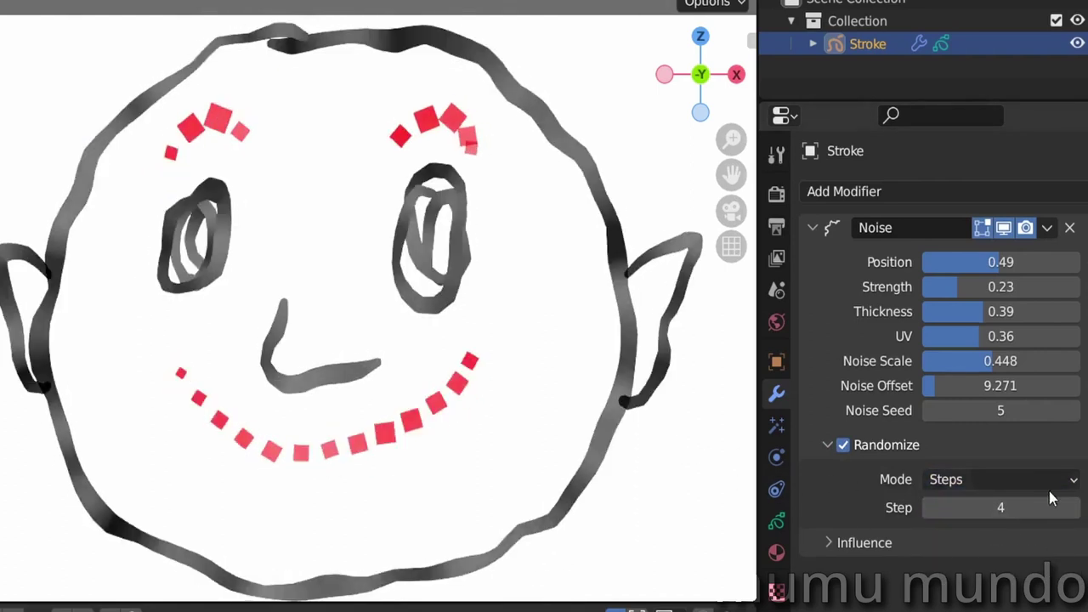
pyautogui.click(978, 479)
pyautogui.click(983, 406)
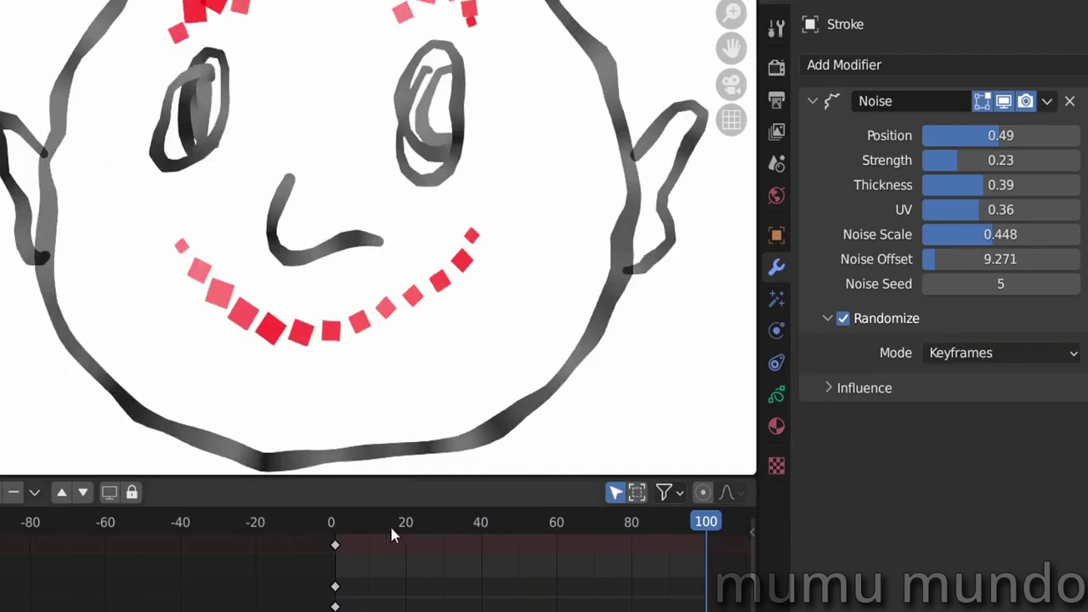
# Duplicate keyframes along the timeline up to frame 83 and play the animation.
pyautogui.click(380, 559)
pyautogui.hotkey('shift', 'd')
pyautogui.click(486, 555)
pyautogui.hotkey('shift', 'd')
pyautogui.click(558, 553)
pyautogui.hotkey('shift', 'd')
pyautogui.click(590, 550)
pyautogui.hotkey('shift', 'd')
pyautogui.click(661, 545)
pyautogui.press('space')
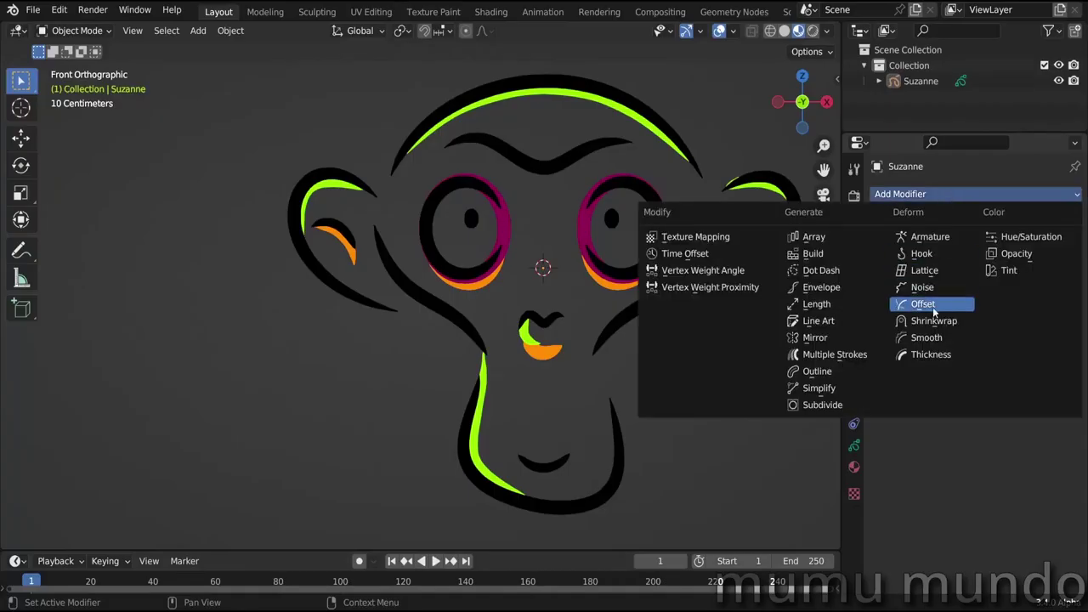
# Add an Offset modifier to Suzanne with Z location and X scale zeroed.
pyautogui.click(933, 312)
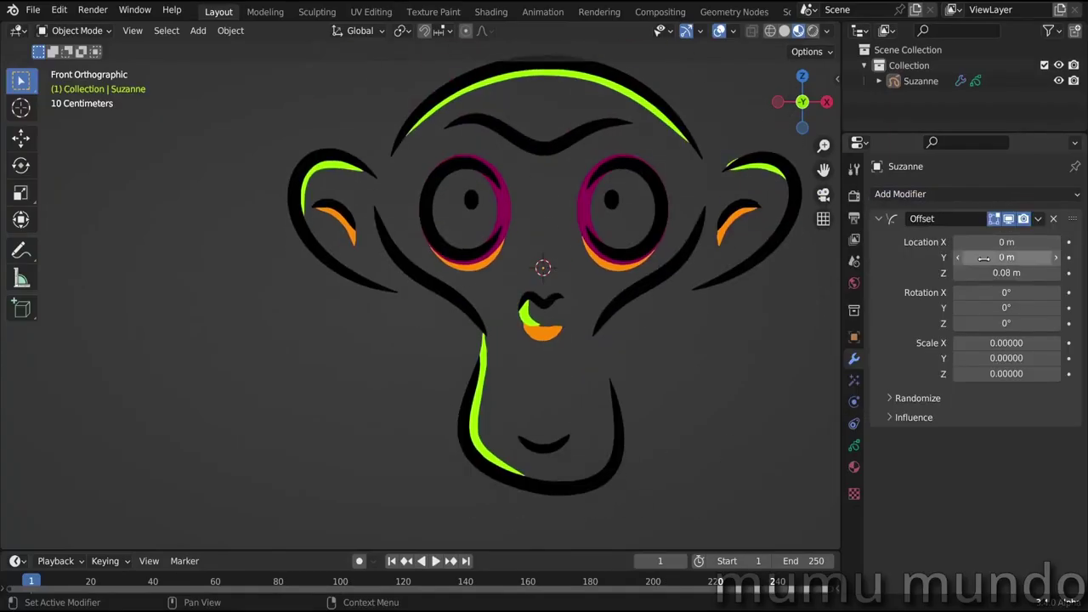
pyautogui.press('BackSpace')
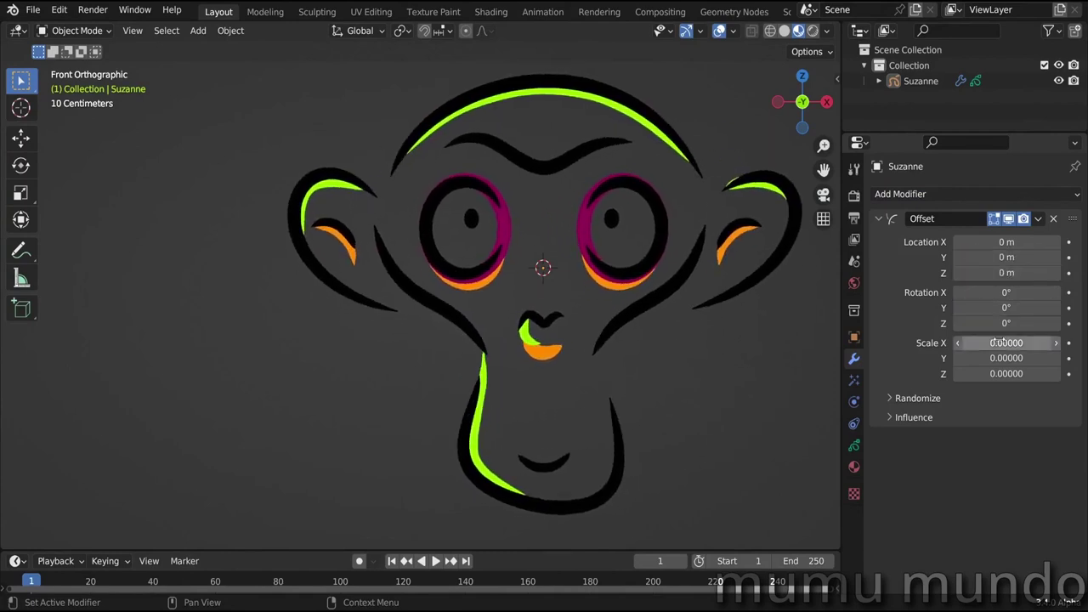
pyautogui.doubleClick(997, 343)
pyautogui.press('BackSpace')
pyautogui.press('Return')
# Randomize offset (X 0.13), rotation and uniform scale, raising the seed to 9.
pyautogui.click(893, 396)
pyautogui.scroll(-1, 935, 399)
pyautogui.moveTo(960, 388); pyautogui.dragTo(990, 419)
pyautogui.moveTo(977, 455); pyautogui.dragTo(1019, 455)
pyautogui.moveTo(994, 490); pyautogui.dragTo(1020, 520)
pyautogui.click(959, 542)
pyautogui.click(1056, 560)
pyautogui.click(1055, 560)
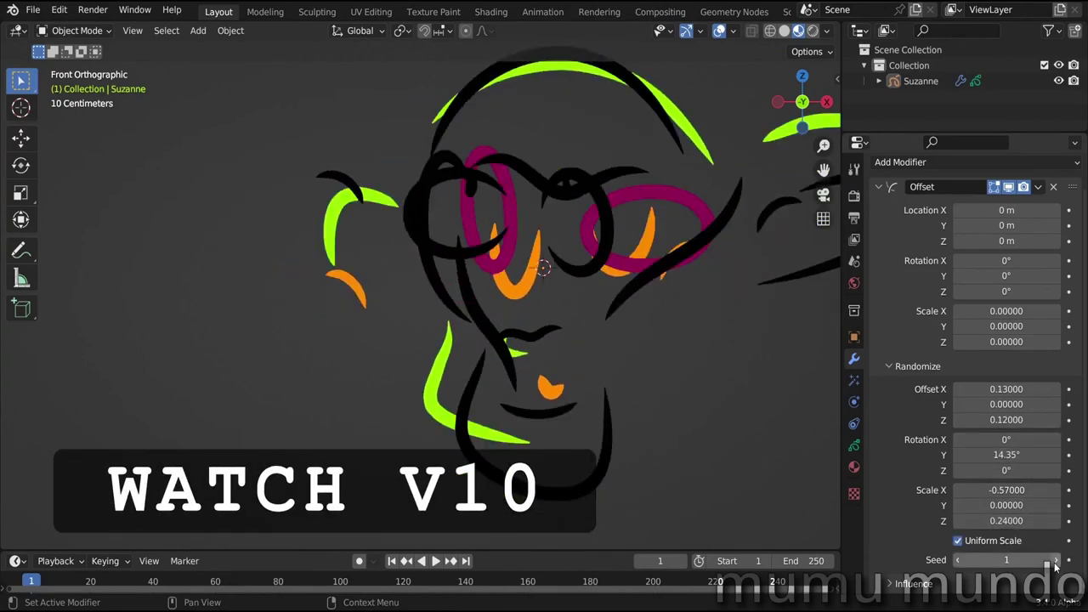
pyautogui.click(1055, 560)
pyautogui.click(1056, 560)
pyautogui.click(1055, 560)
pyautogui.click(1055, 560)
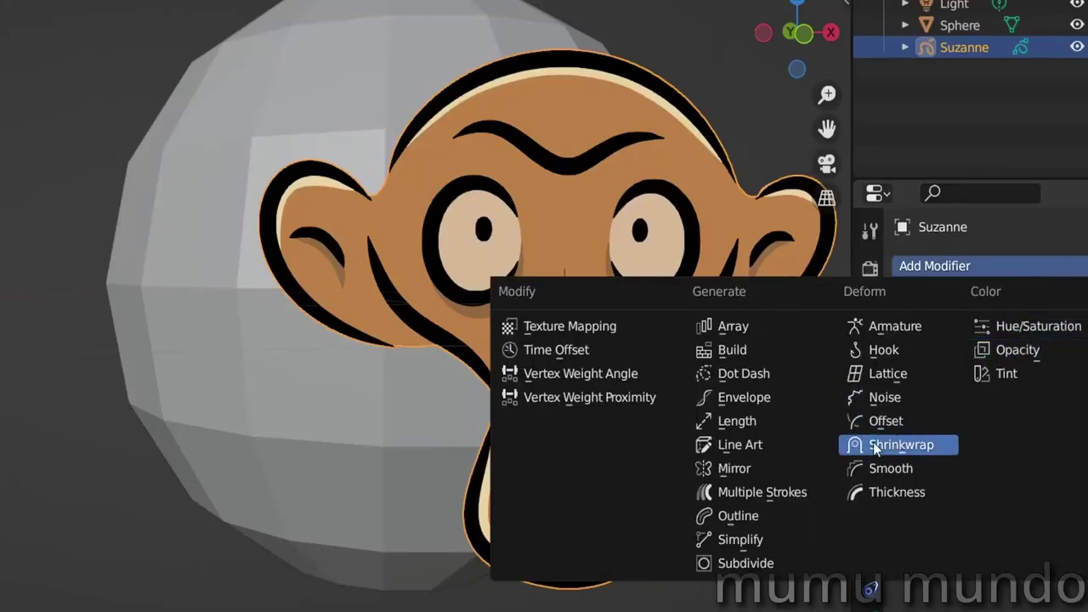
# Add a Shrinkwrap modifier targeting Sphere, trying Nearest Vertex then Target Normal Project.
pyautogui.click(876, 447)
pyautogui.click(1030, 390)
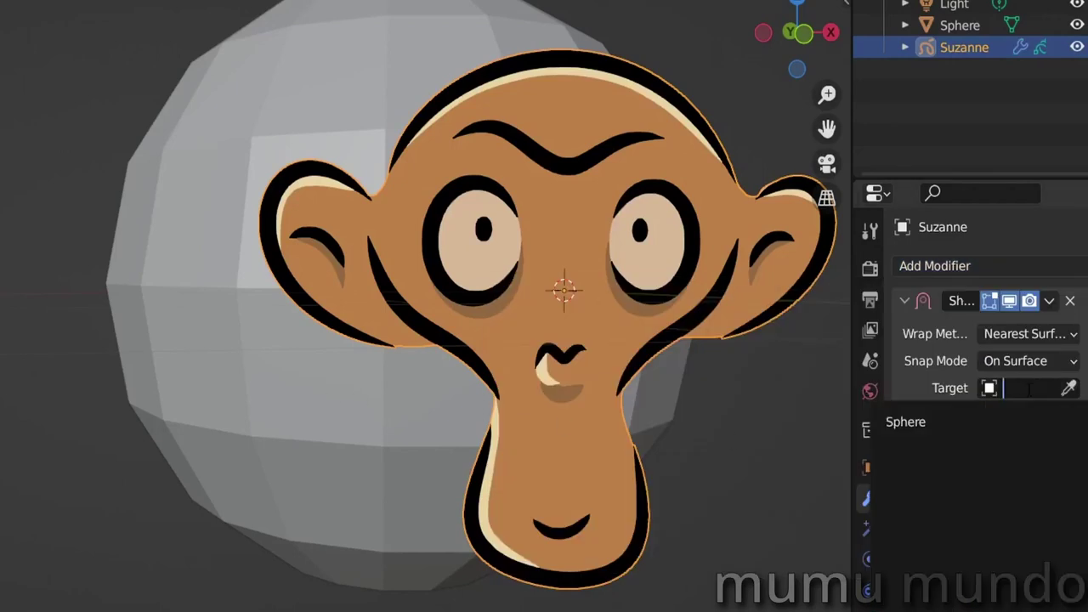
pyautogui.click(949, 421)
pyautogui.click(1026, 333)
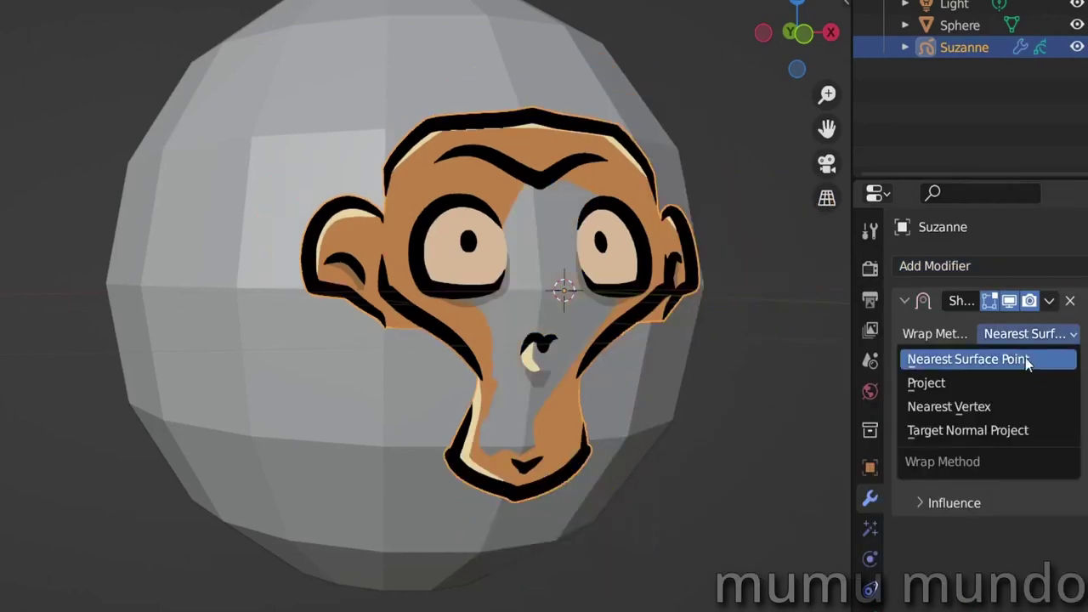
pyautogui.click(973, 407)
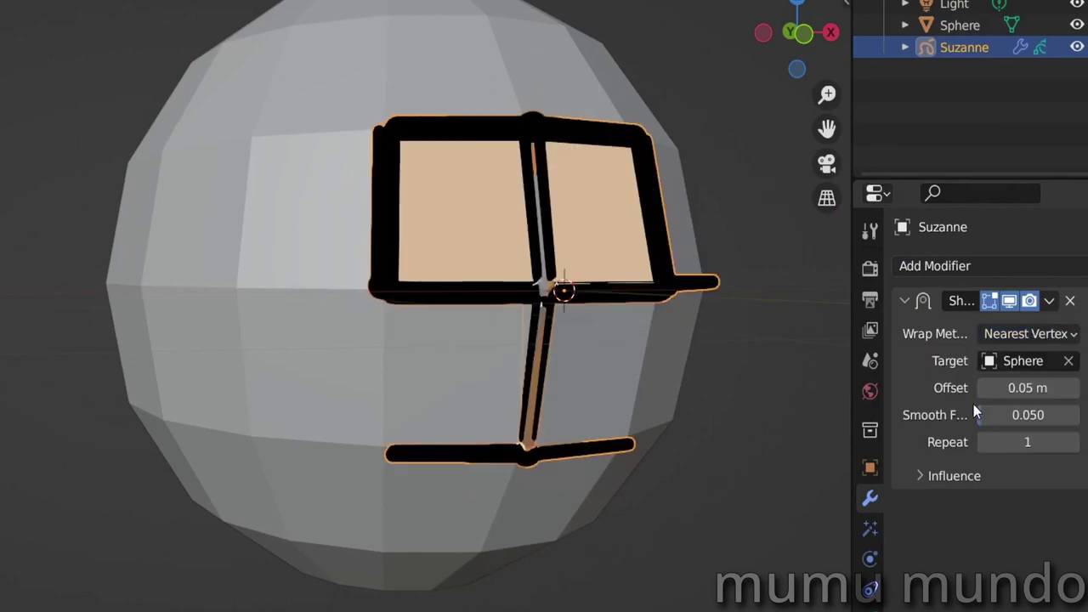
pyautogui.click(1017, 340)
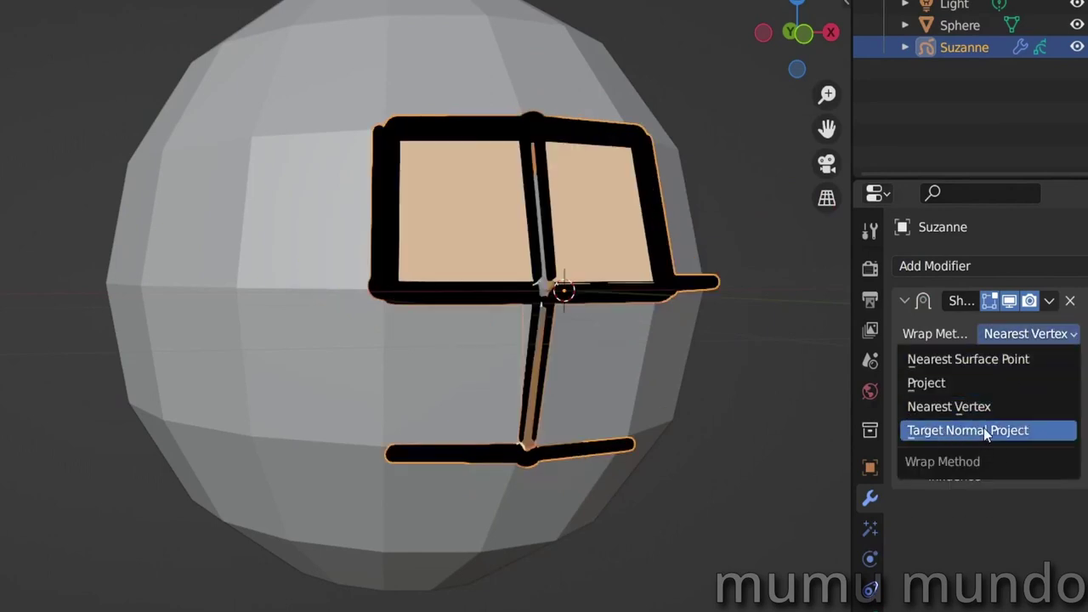
pyautogui.click(984, 429)
# Set snap mode to Outside Surface and tune the offset to about 0.19 m.
pyautogui.click(1011, 361)
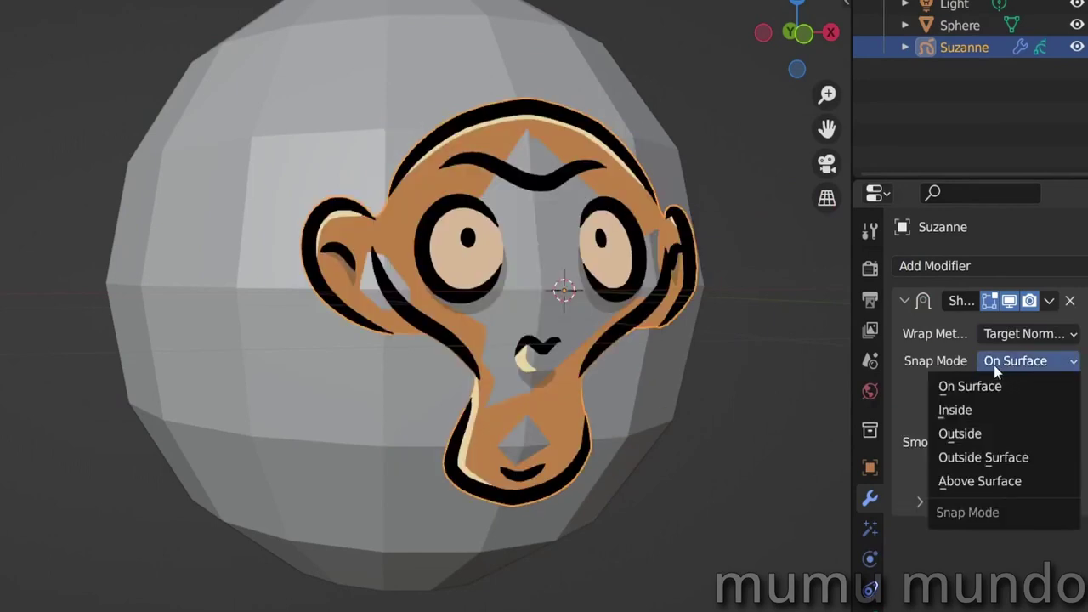
pyautogui.click(995, 459)
pyautogui.moveTo(1020, 415); pyautogui.dragTo(1054, 415)
pyautogui.moveTo(544, 397); pyautogui.dragTo(510, 248, button='middle')
pyautogui.moveTo(1033, 415); pyautogui.dragTo(1003, 414)
pyautogui.moveTo(1027, 442); pyautogui.dragTo(1027, 469)
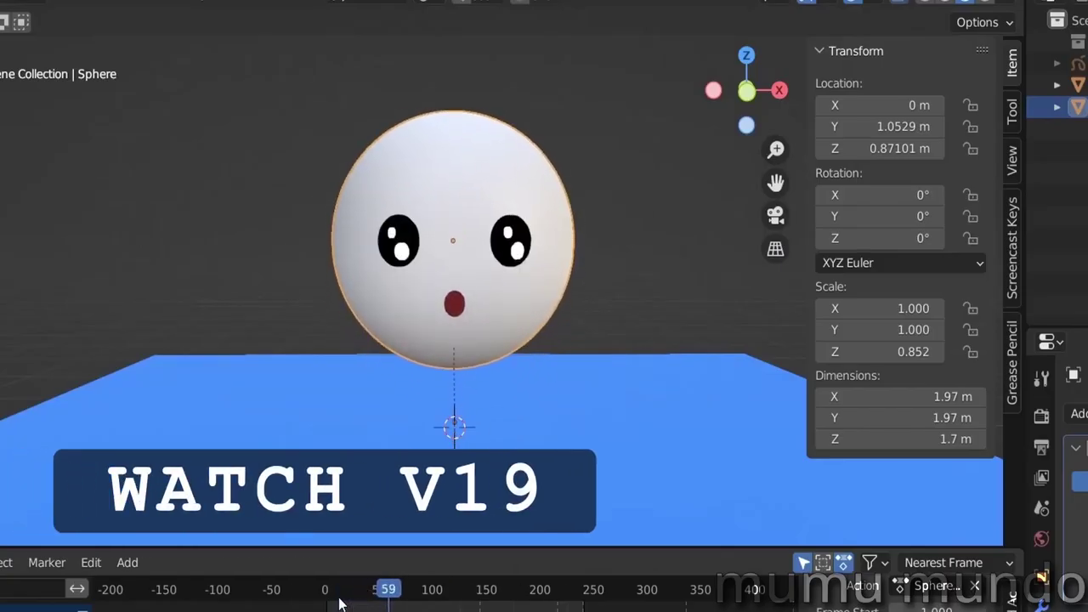
pyautogui.moveTo(579, 398); pyautogui.dragTo(504, 409, button='middle')
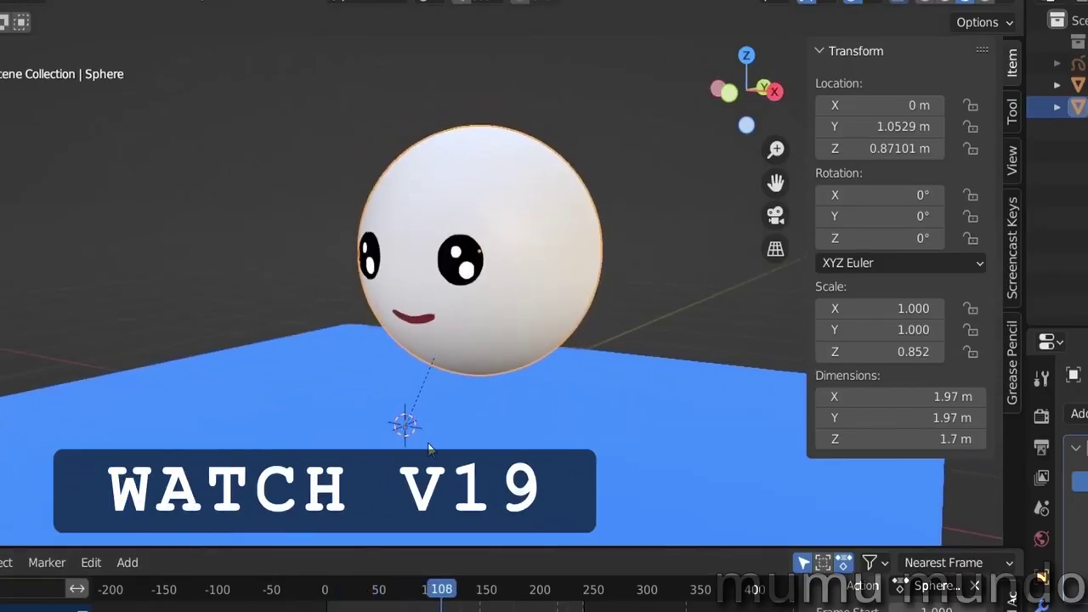
pyautogui.scroll(4, 504, 406)
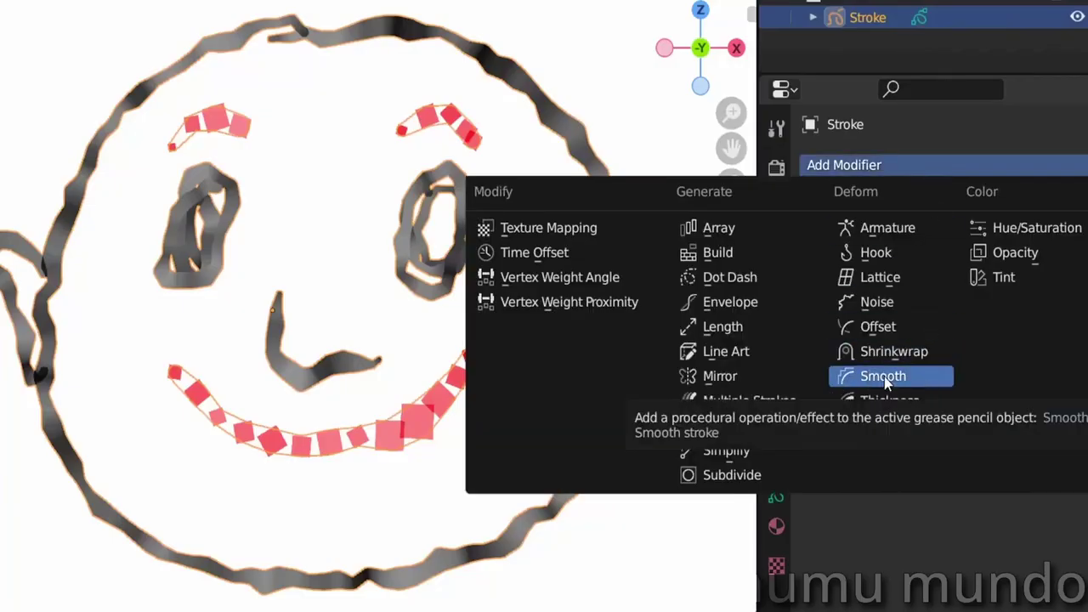
# Add a Smooth modifier to the face strokes with Strength smoothing and Keep Shape enabled.
pyautogui.click(884, 376)
pyautogui.click(910, 239)
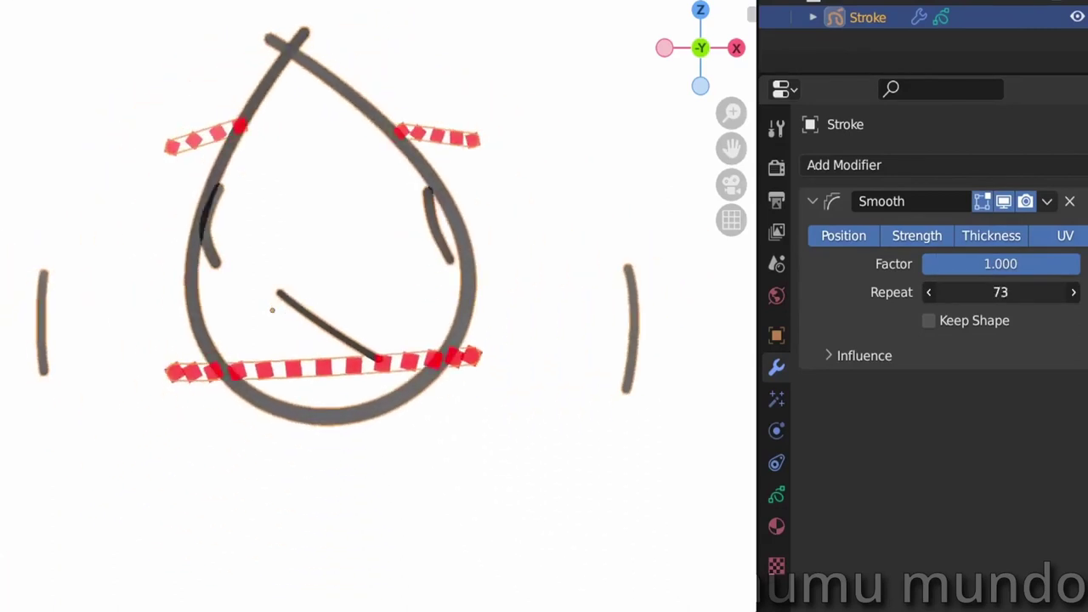
pyautogui.click(929, 321)
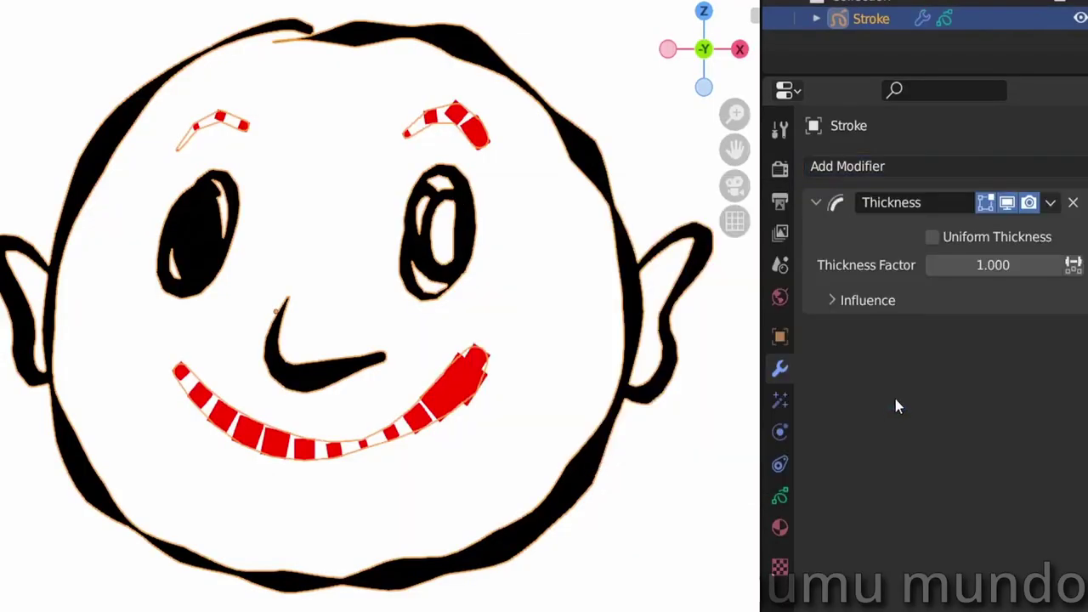
# Add a Thickness modifier, try uniform thickness around 141, then return to uneven widths at factor 1.002.
pyautogui.moveTo(977, 265); pyautogui.dragTo(1037, 269)
pyautogui.click(932, 237)
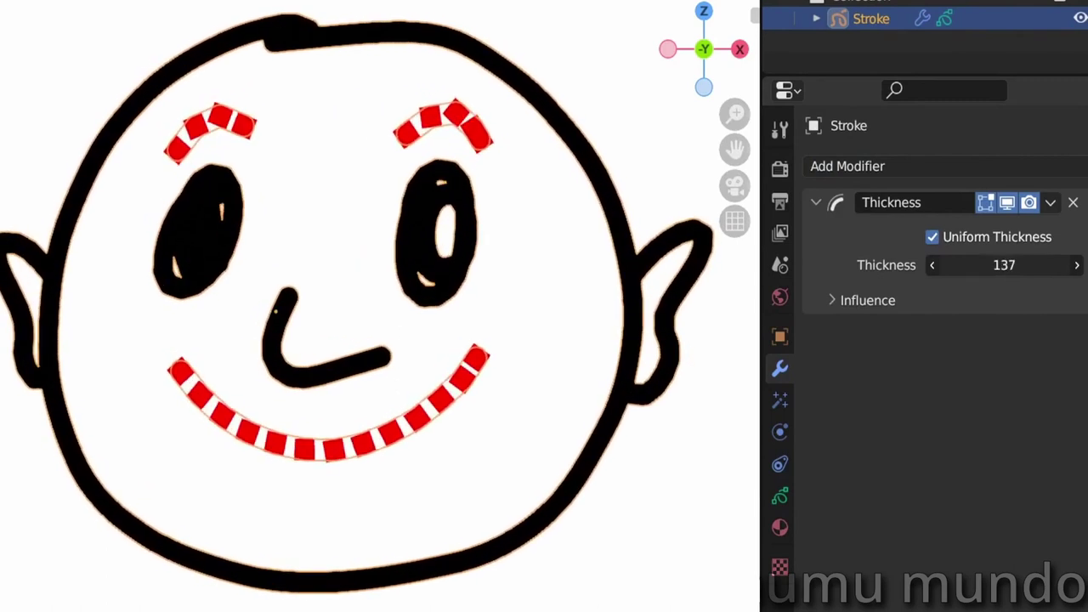
pyautogui.moveTo(1003, 265); pyautogui.dragTo(969, 264)
pyautogui.click(932, 237)
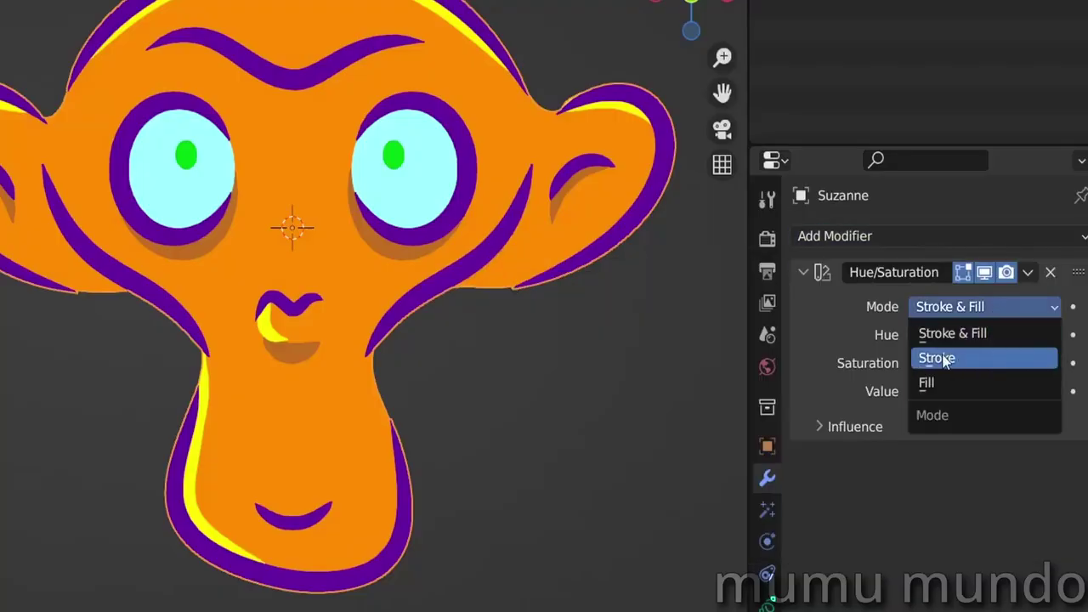
# Keep the Hue/Saturation modifier's Mode on Stroke & Fill.
pyautogui.click(976, 337)
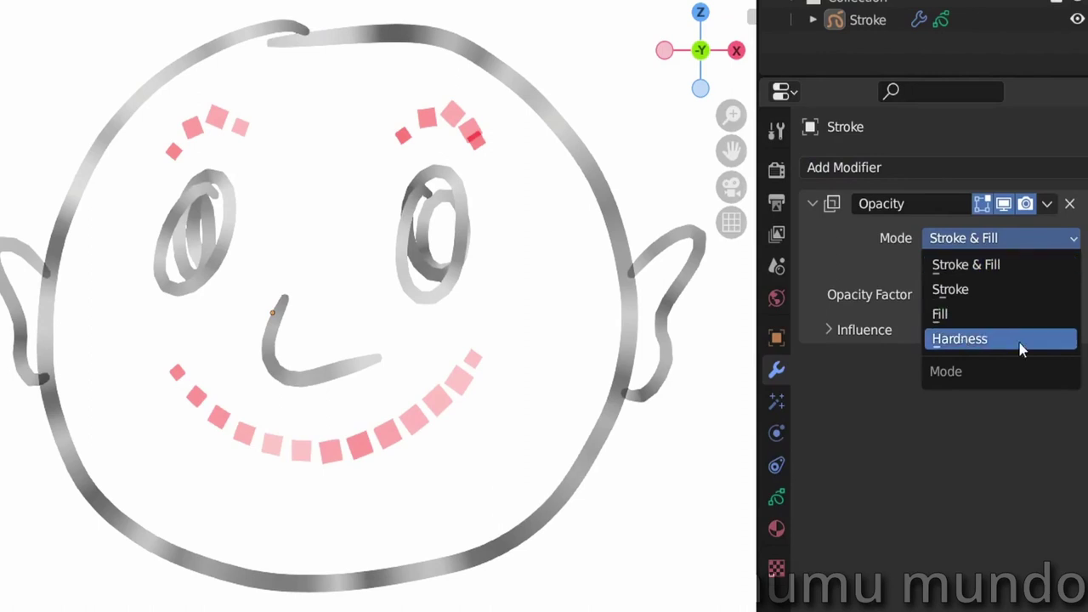
# Try the Opacity modifier in Hardness mode, then use Stroke mode, toggling Uniform Opacity and adjusting Strength.
pyautogui.click(960, 339)
pyautogui.scroll(8, 99, 334)
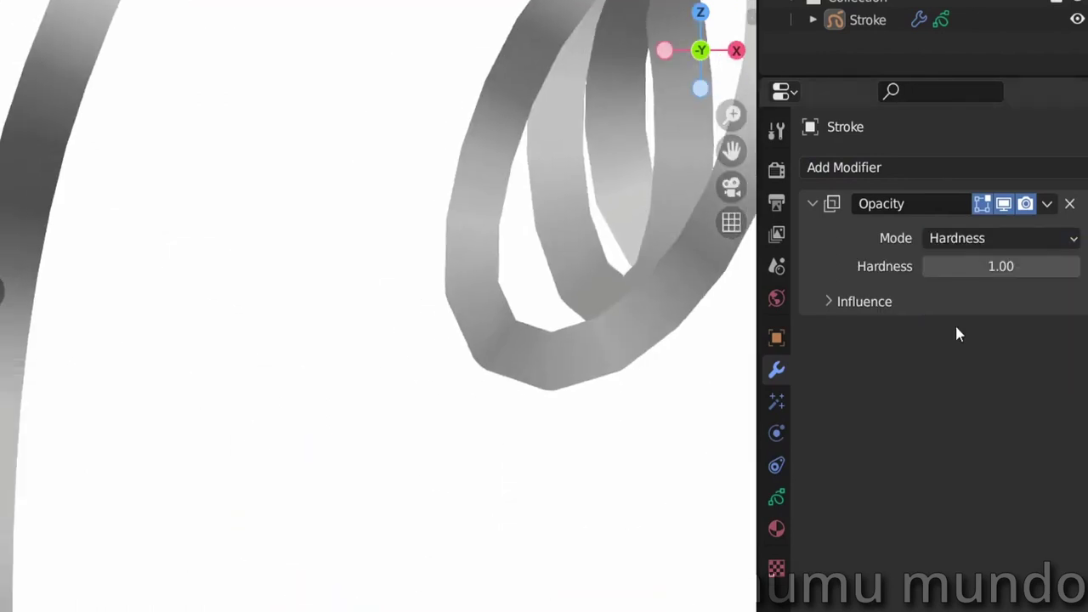
pyautogui.moveTo(1000, 266); pyautogui.dragTo(984, 266)
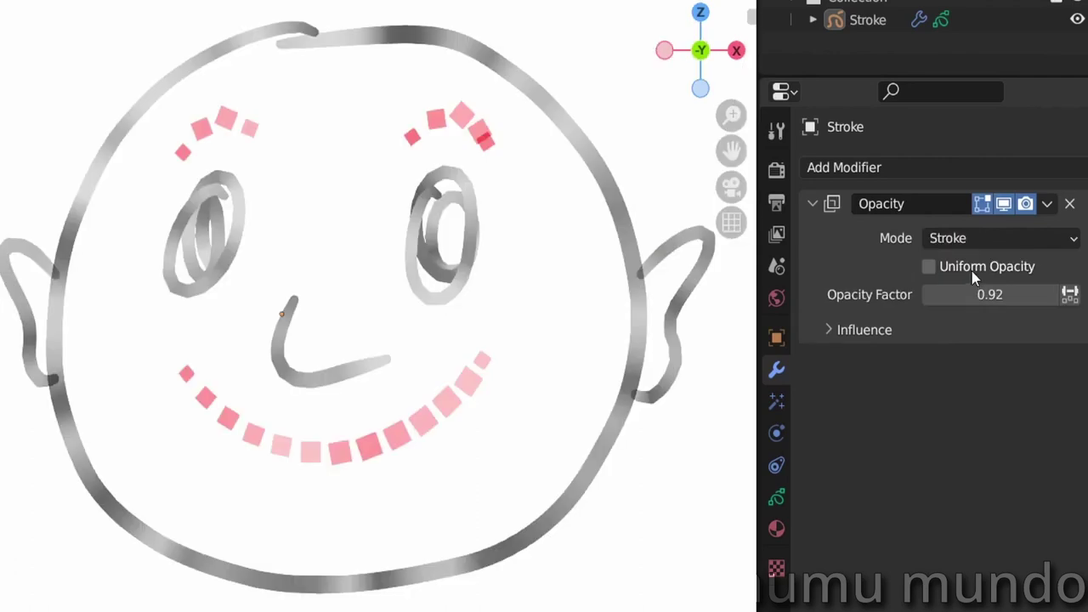
pyautogui.click(971, 271)
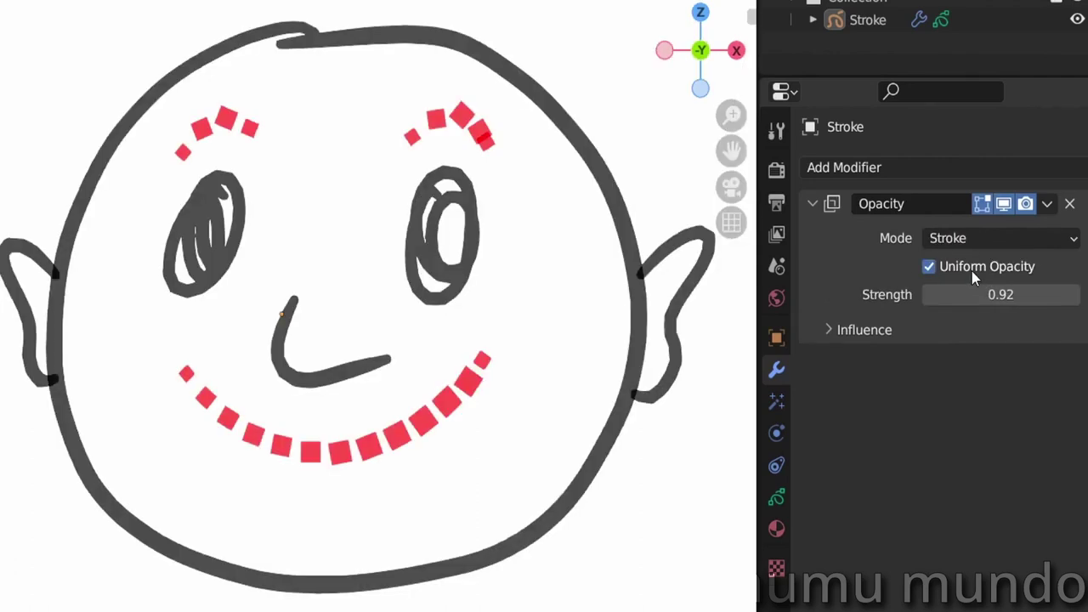
pyautogui.moveTo(995, 285)
pyautogui.mouseDown()
pyautogui.moveTo(924, 285)
pyautogui.moveTo(1009, 284)
pyautogui.mouseUp()
pyautogui.click(993, 268)
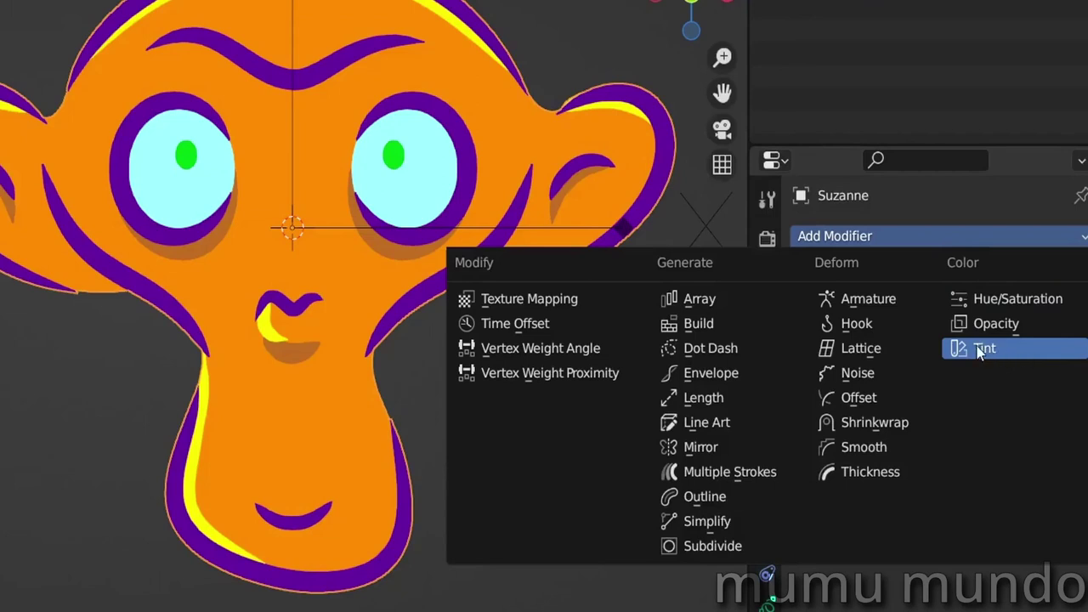
# Add a Tint modifier to Suzanne with a yellow colour at almost full strength.
pyautogui.click(979, 351)
pyautogui.click(966, 393)
pyautogui.click(978, 88)
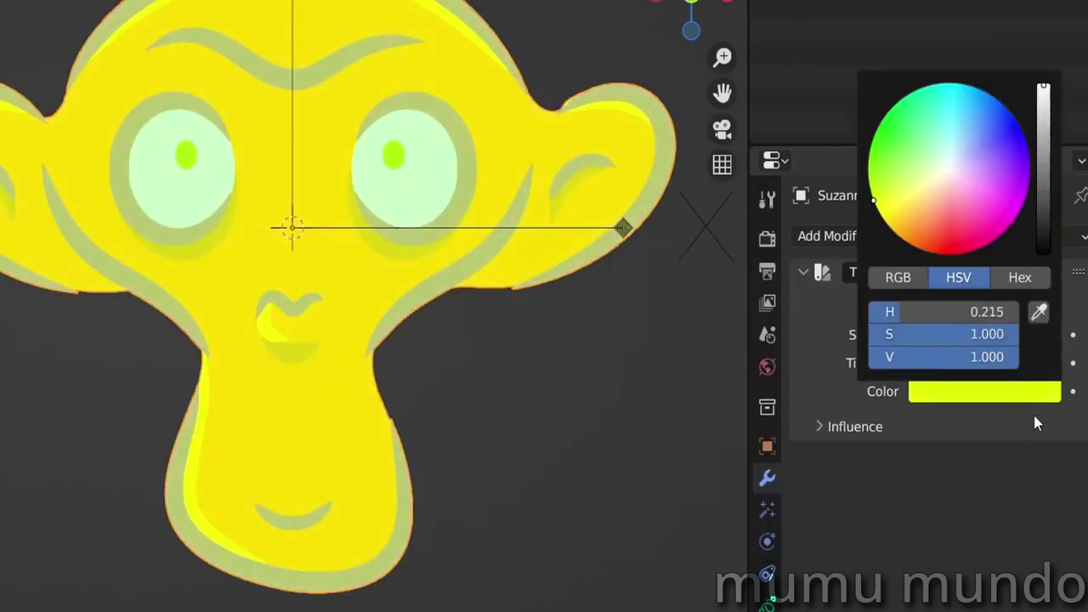
pyautogui.moveTo(973, 335); pyautogui.dragTo(1037, 335)
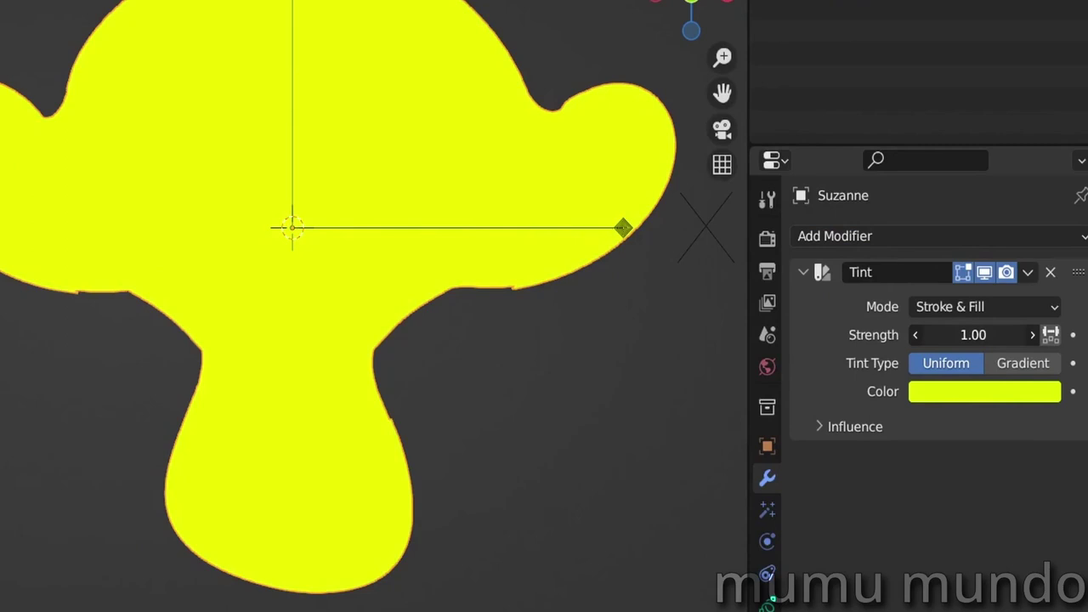
# Try the tint Mode as Stroke, then Fill, and finish on Stroke & Fill.
pyautogui.click(964, 308)
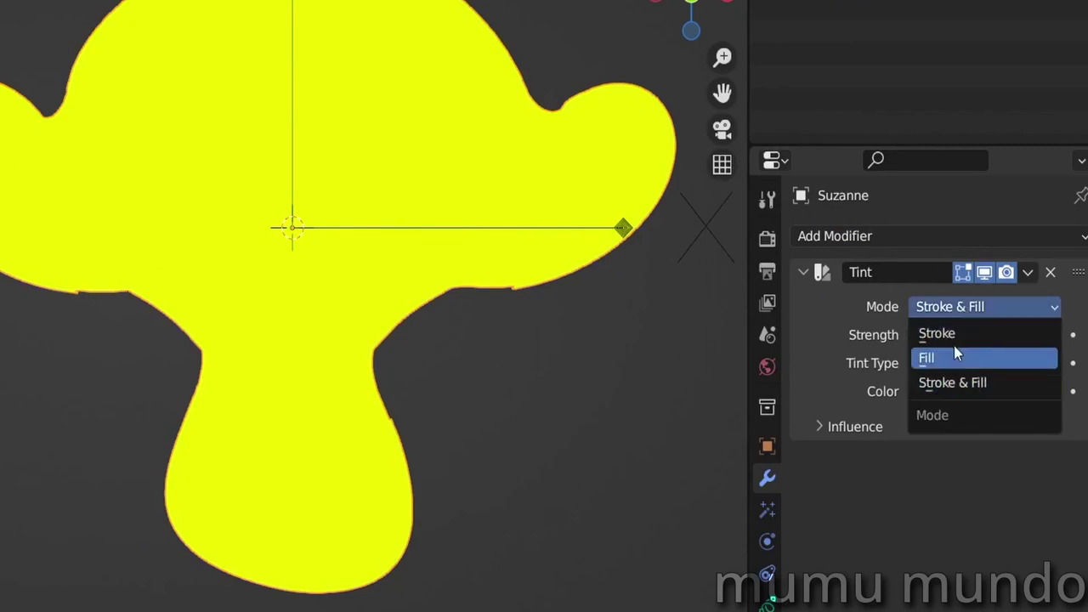
pyautogui.click(955, 337)
pyautogui.click(955, 305)
pyautogui.click(946, 355)
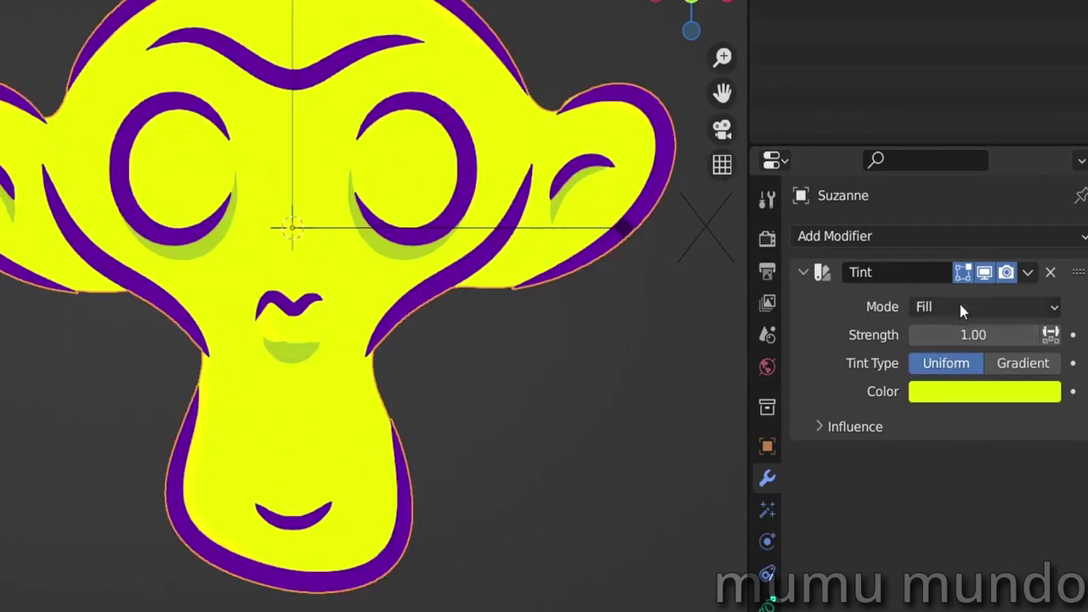
pyautogui.click(961, 307)
pyautogui.click(955, 383)
# Switch the Tint Type to Gradient centred on the Empty.
pyautogui.click(1031, 368)
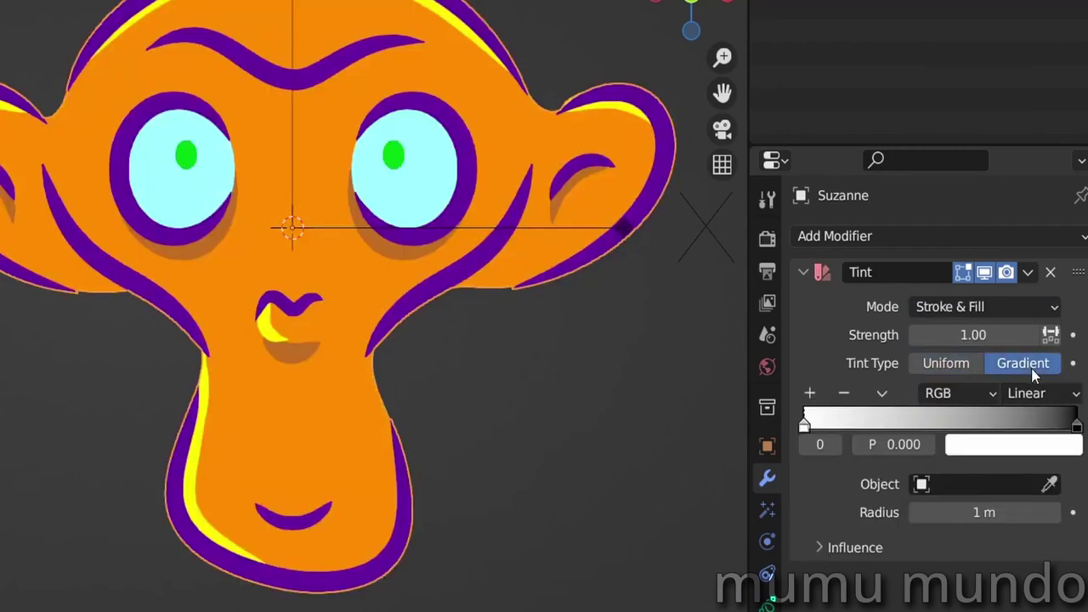
pyautogui.click(1011, 483)
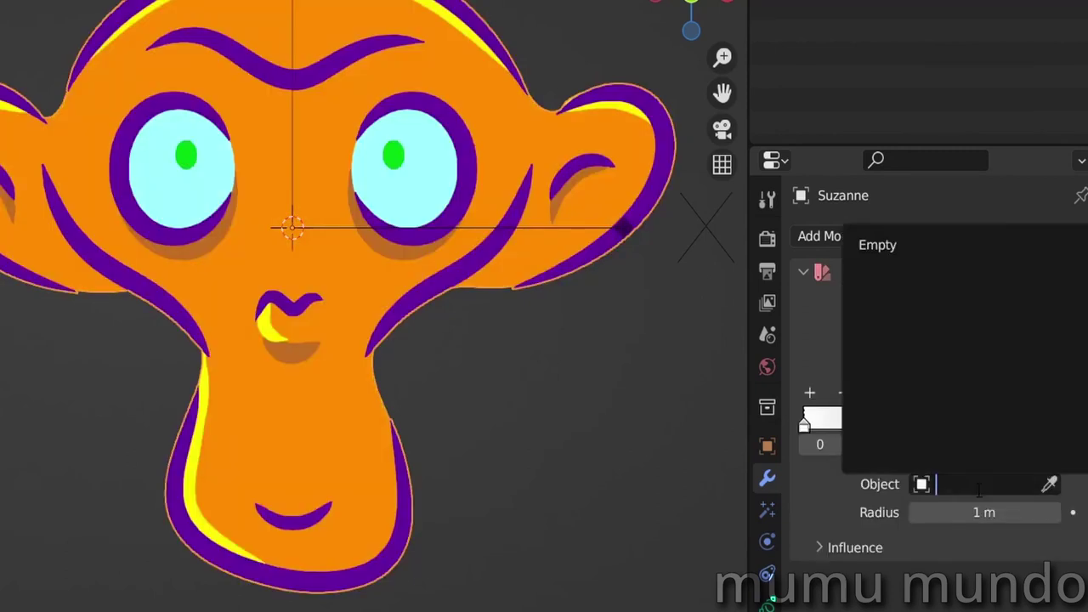
pyautogui.click(915, 246)
# Test moving the Empty, then shrink the gradient radius to about 0.59 m.
pyautogui.click(326, 225)
pyautogui.press('g')
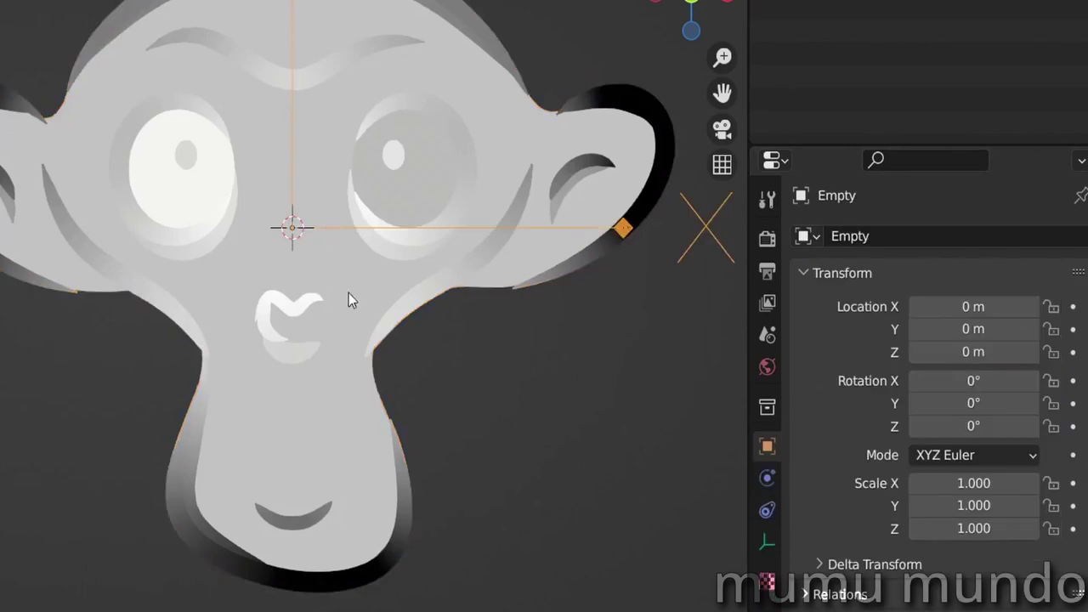
pyautogui.press('Escape')
pyautogui.click(476, 281)
pyautogui.moveTo(983, 513); pyautogui.dragTo(909, 513)
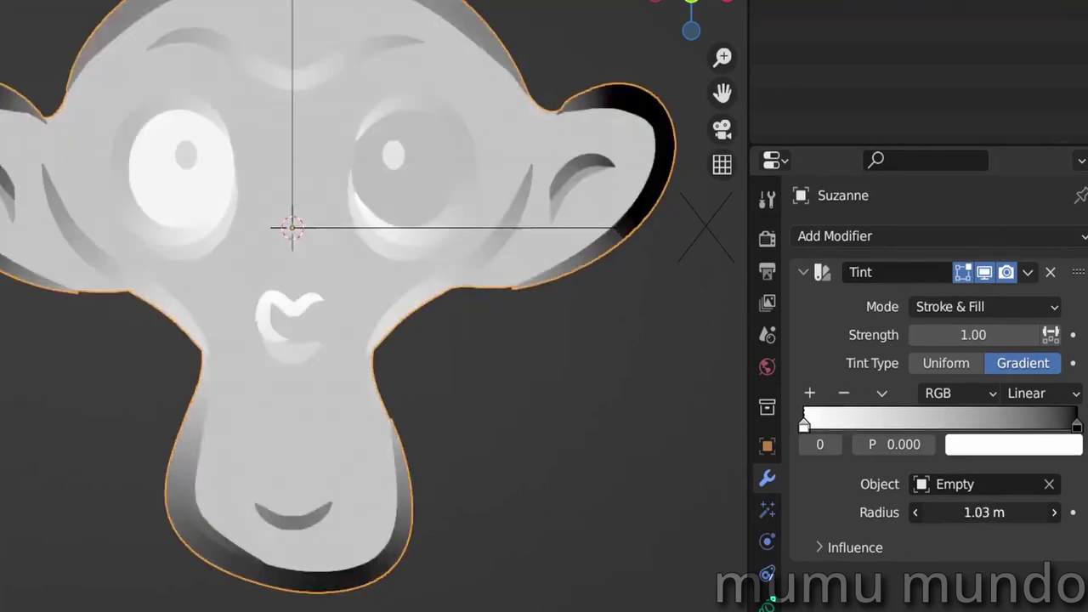
pyautogui.moveTo(955, 512); pyautogui.dragTo(934, 513)
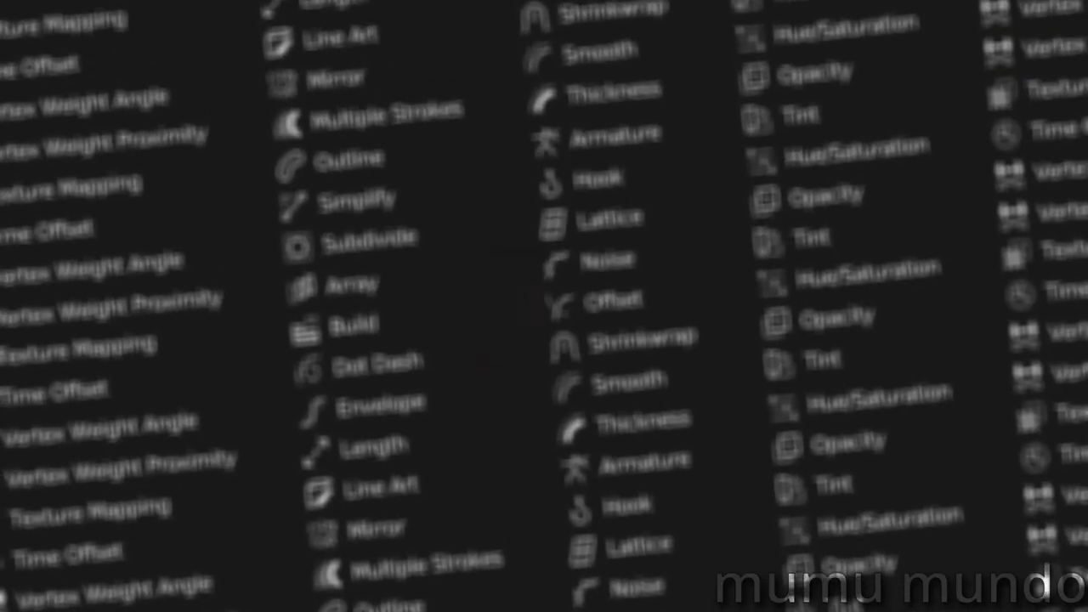